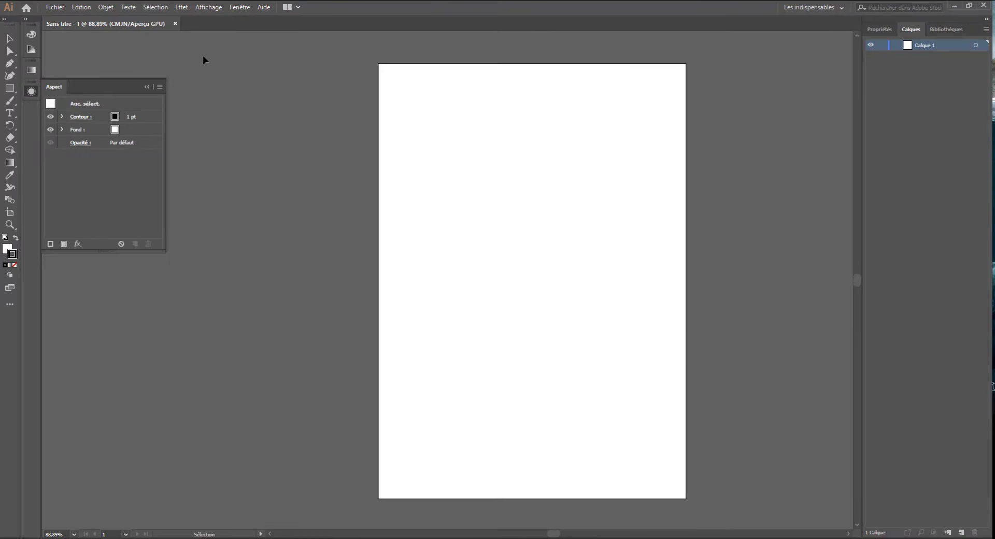
Close the untitled document and browse the web tutorials on the home screen's Comprendre page
click(174, 24)
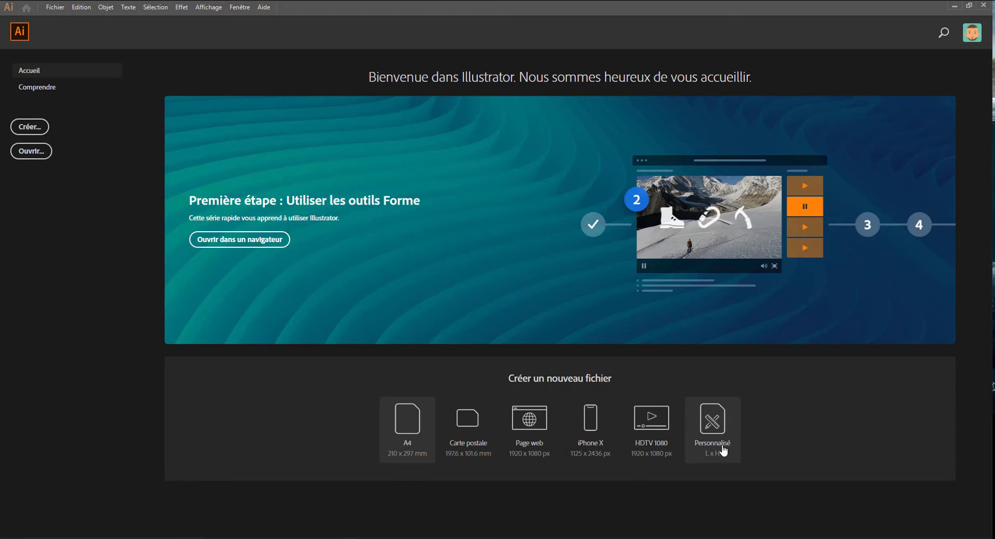
click(41, 86)
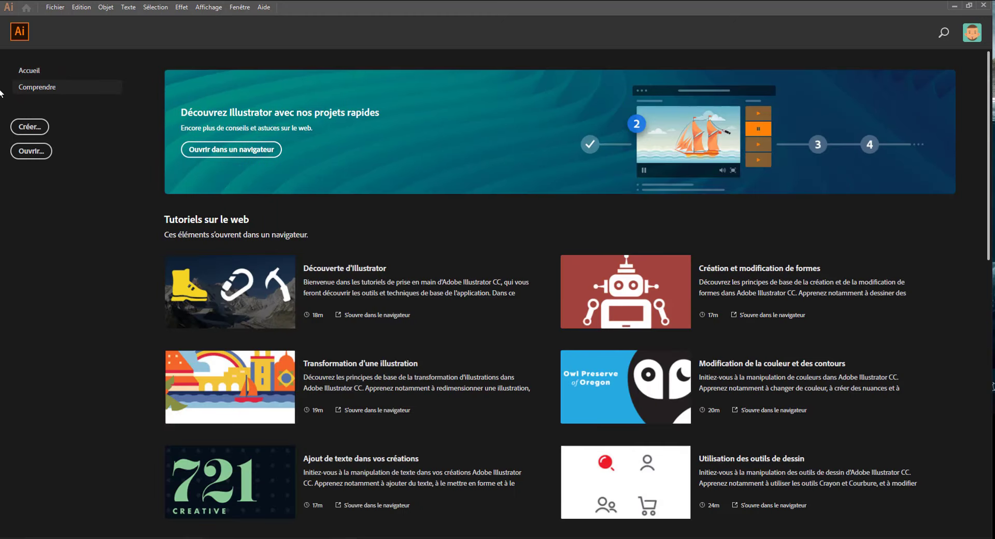
scroll(349, 309, down, 1)
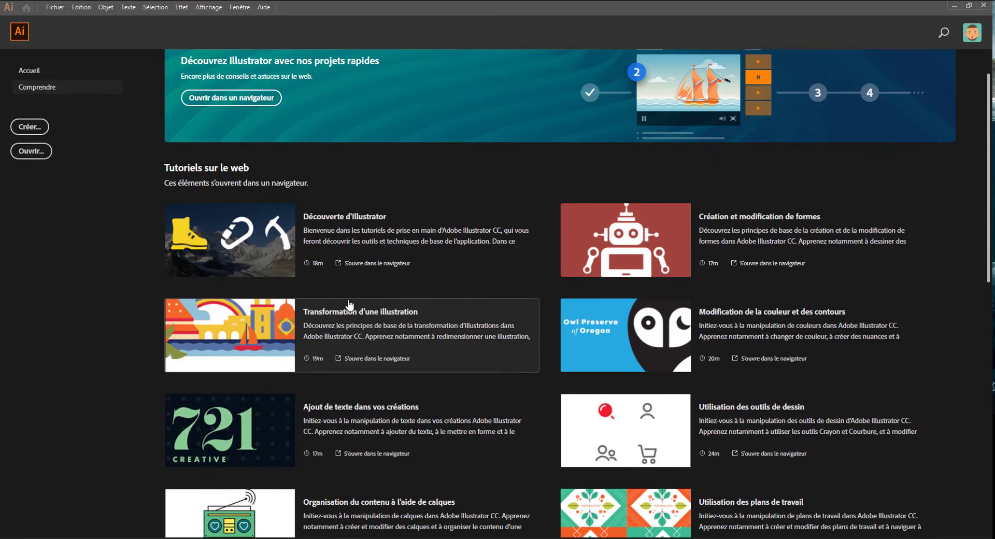
scroll(348, 304, down, 6)
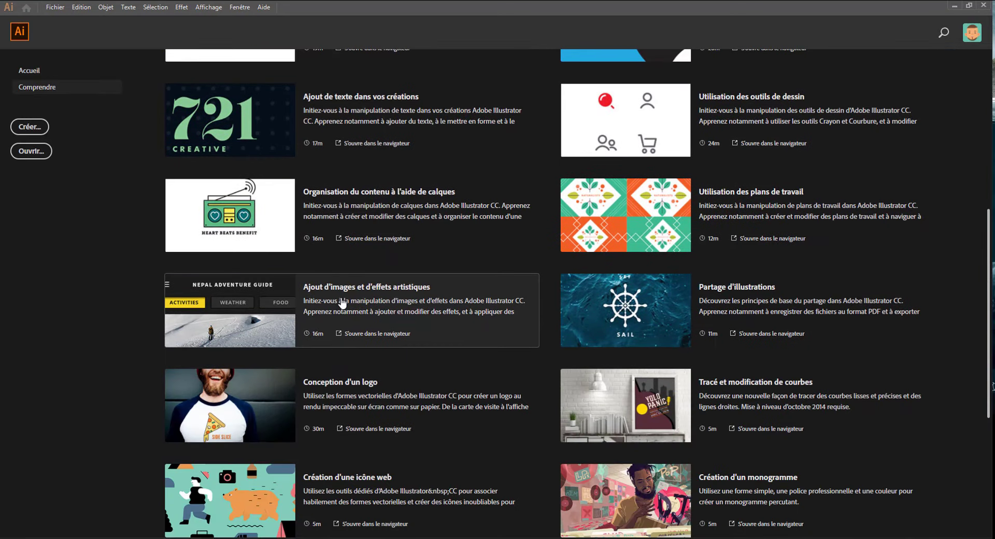
scroll(342, 303, down, 4)
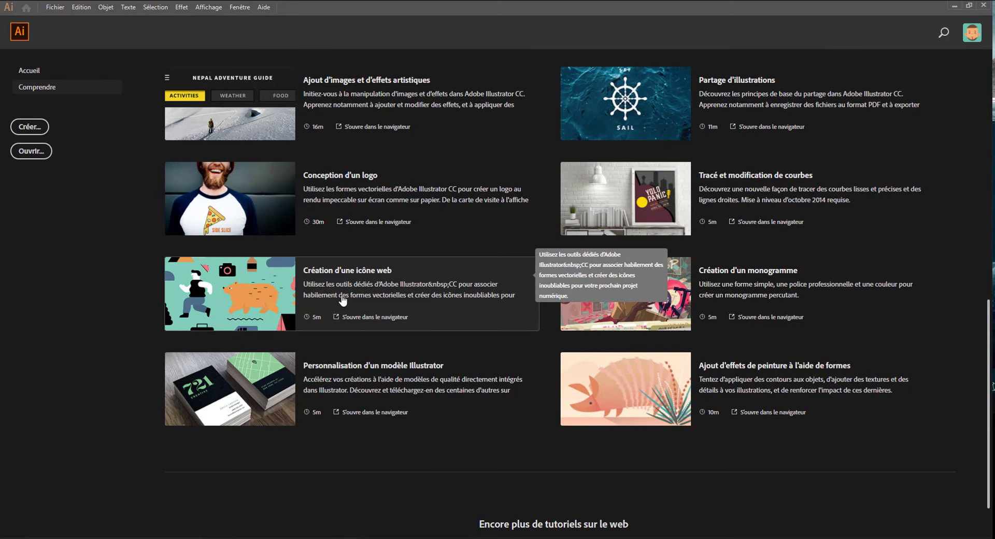
scroll(343, 299, up, 10)
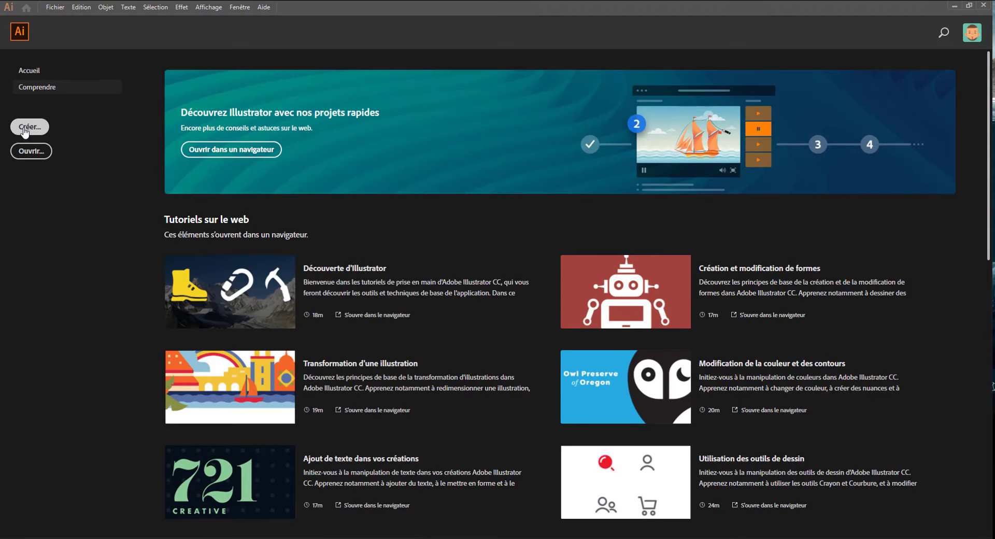
Look through the dialog for opening an existing file and leave it without choosing one
click(27, 152)
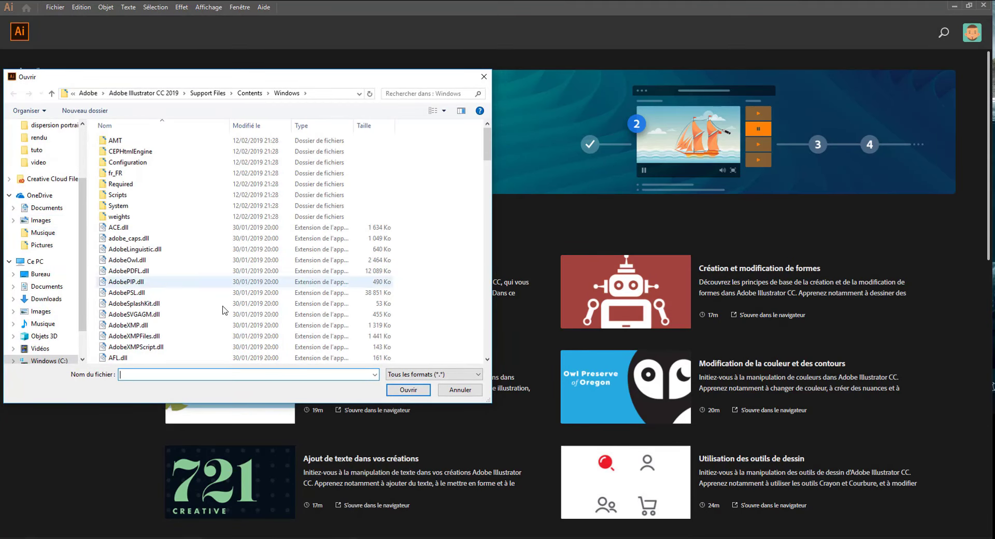
scroll(42, 259, up, 3)
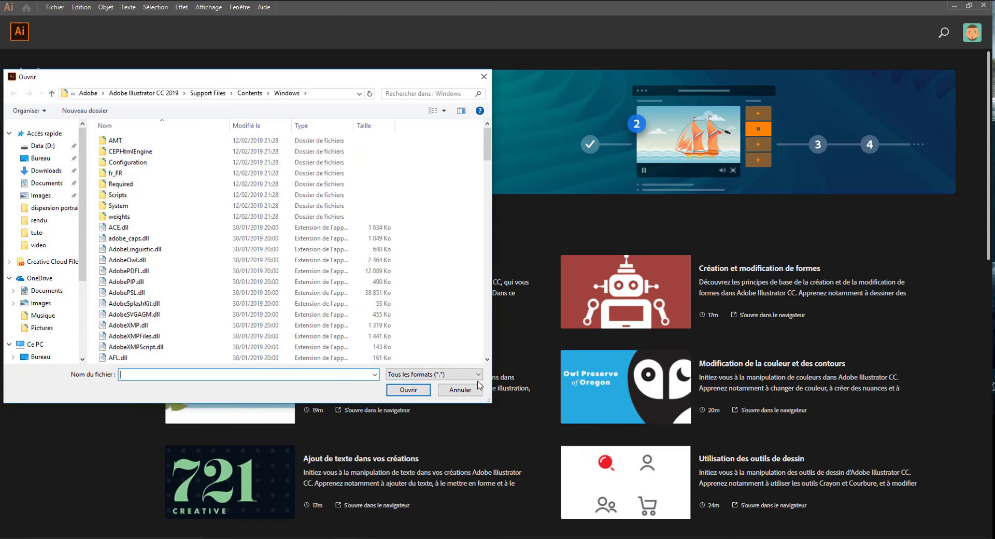
click(460, 392)
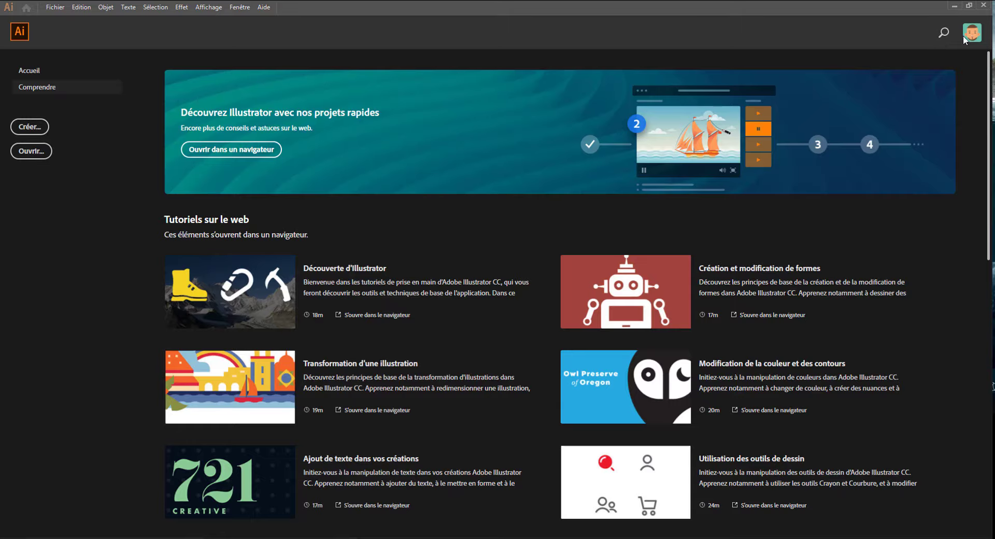
Try the home screen's search with "plume", clear the text and exit the search
click(944, 35)
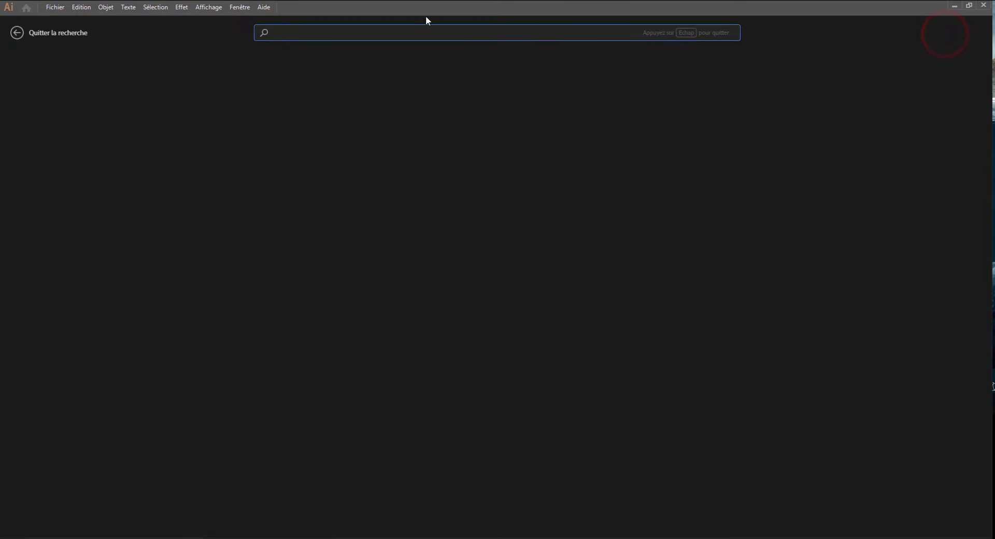
text(plume)
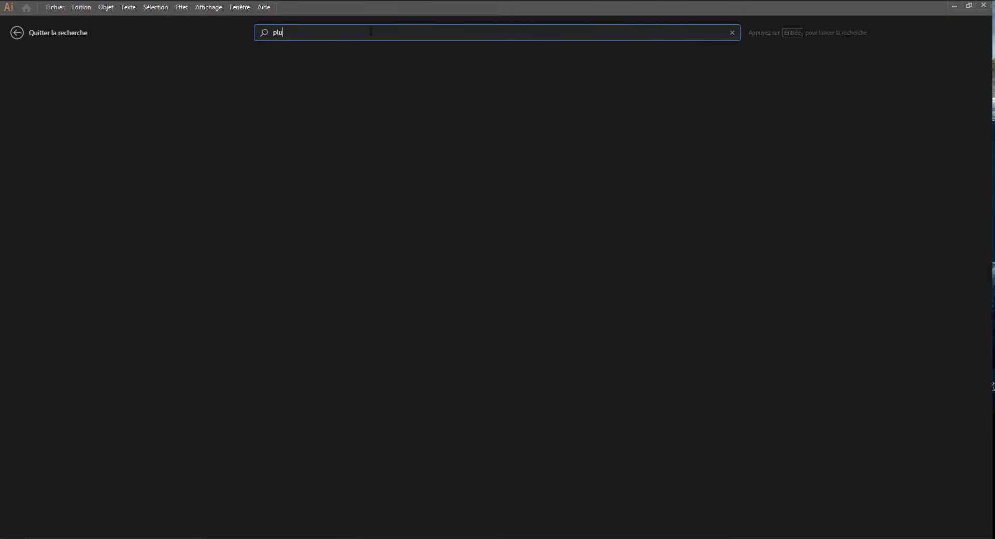
key(BackSpace)
key(BackSpace)
key(BackSpace)
key(BackSpace)
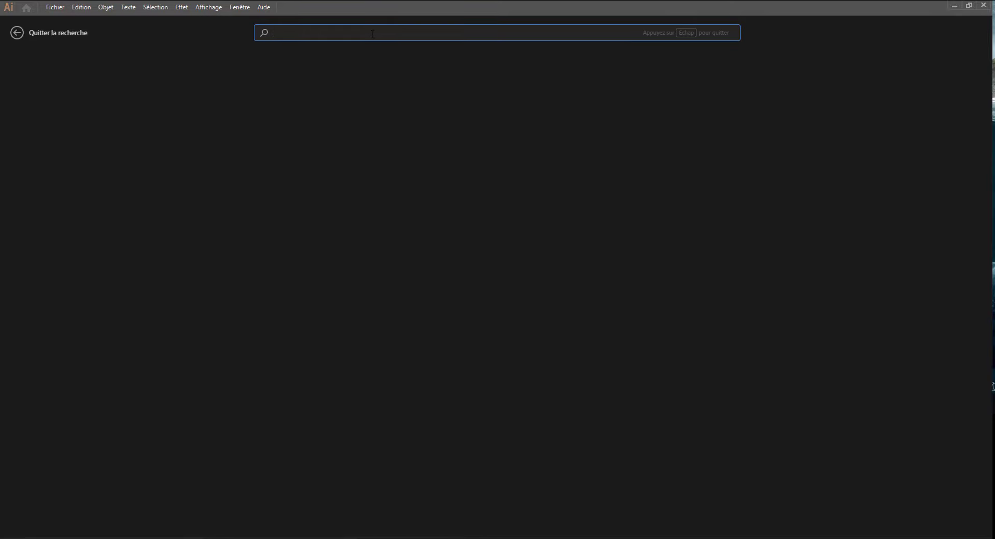
click(51, 34)
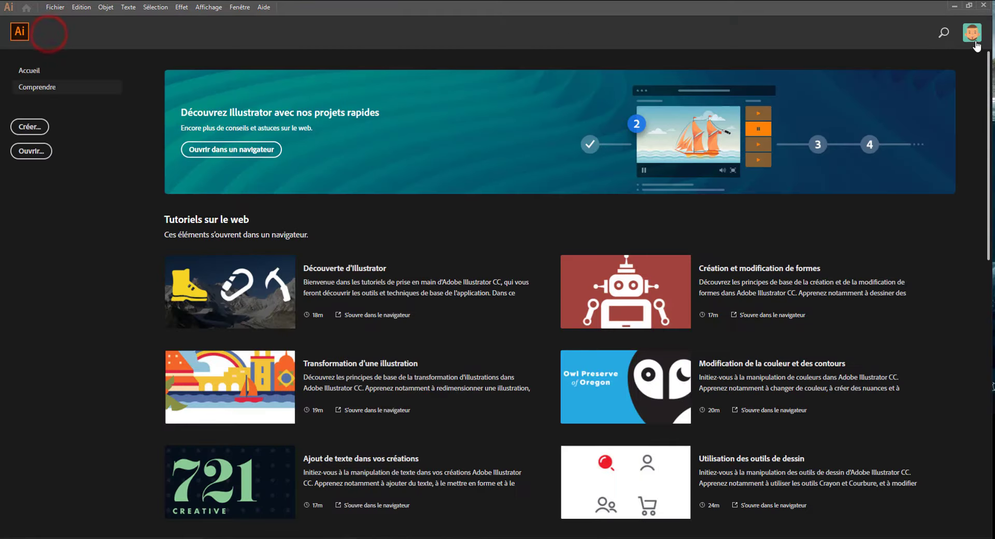
View the Adobe account page in its own browser window and, back in Illustrator, the available help and account commands
click(972, 33)
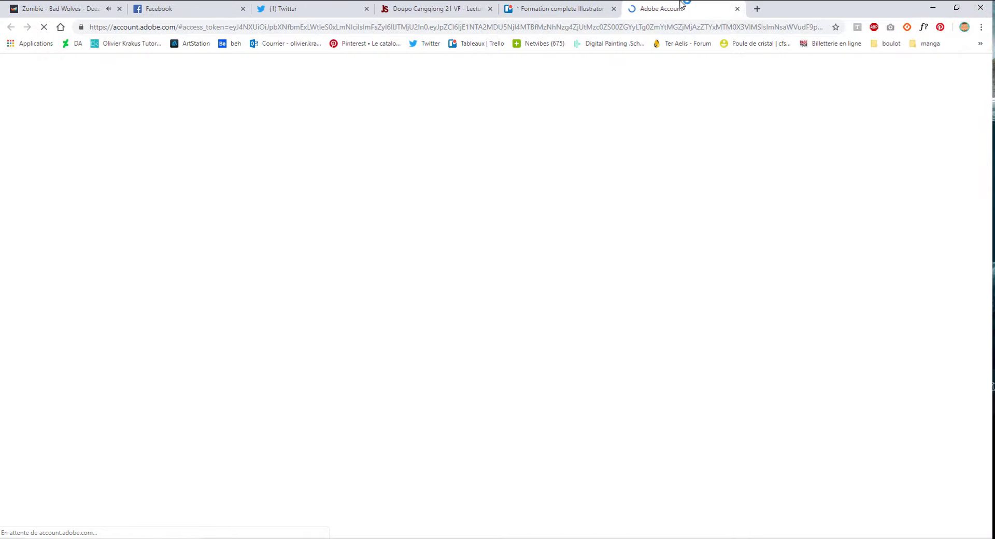
drag(719, 5, 699, 11)
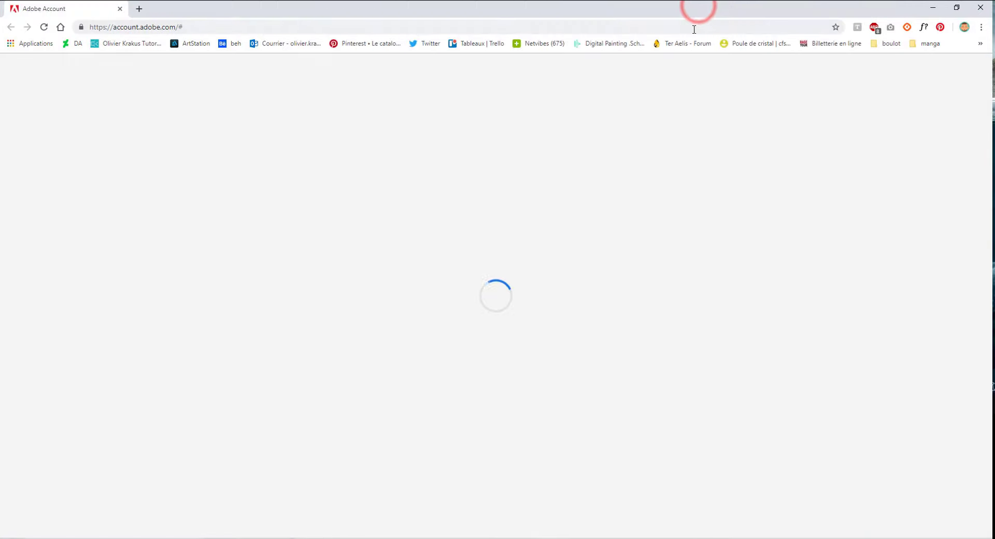
key(F11)
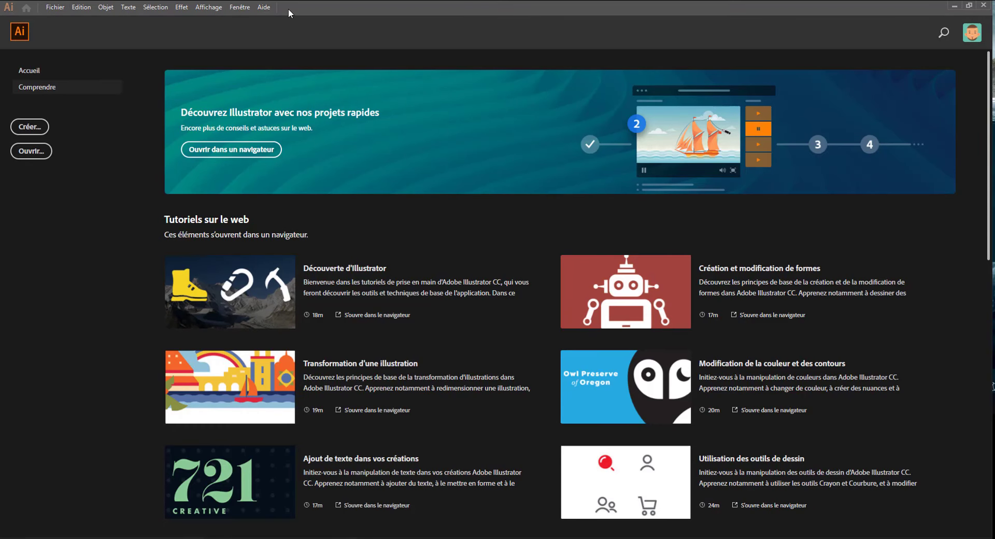
click(263, 7)
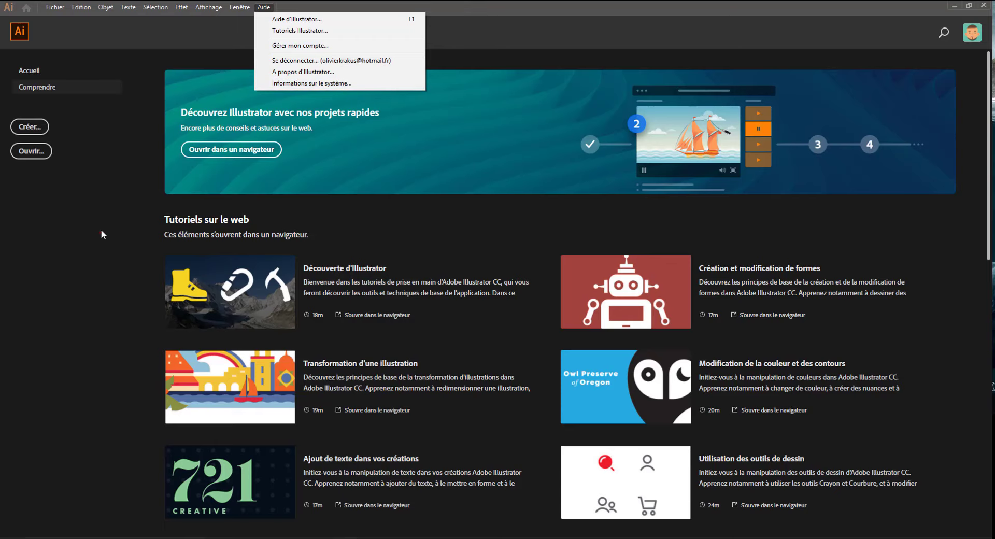
click(88, 238)
Return to the Accueil page and start a new document, activating the Adobe Stock template search field
click(36, 66)
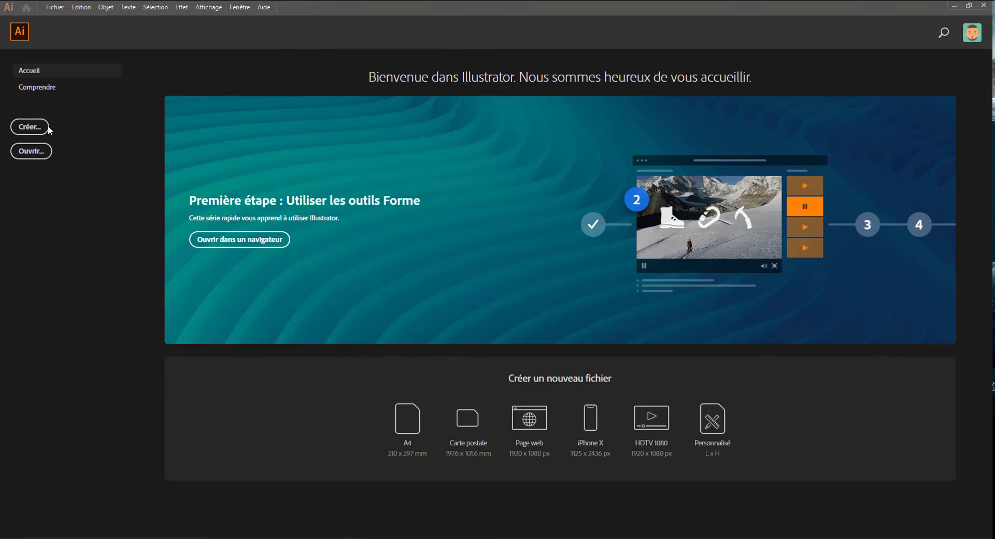
click(24, 129)
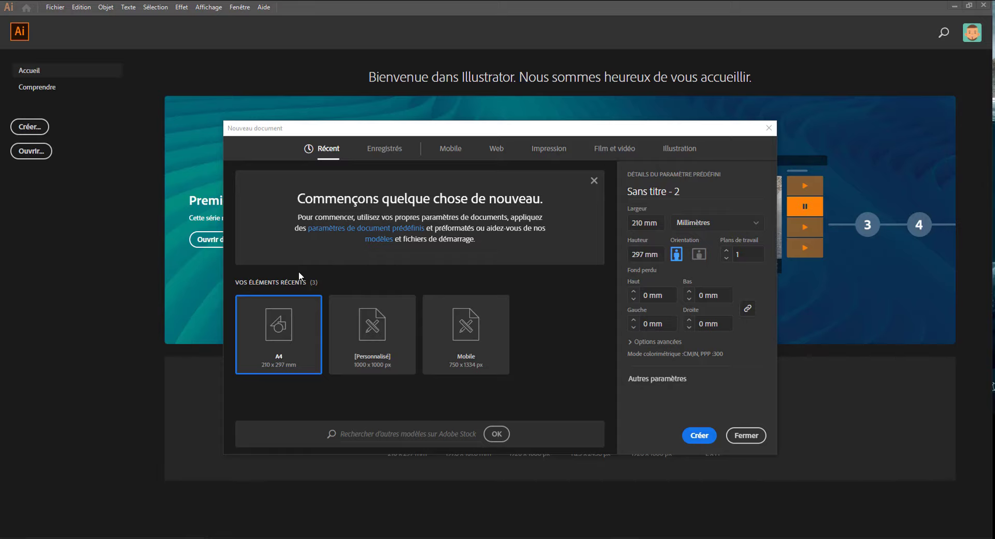
click(316, 268)
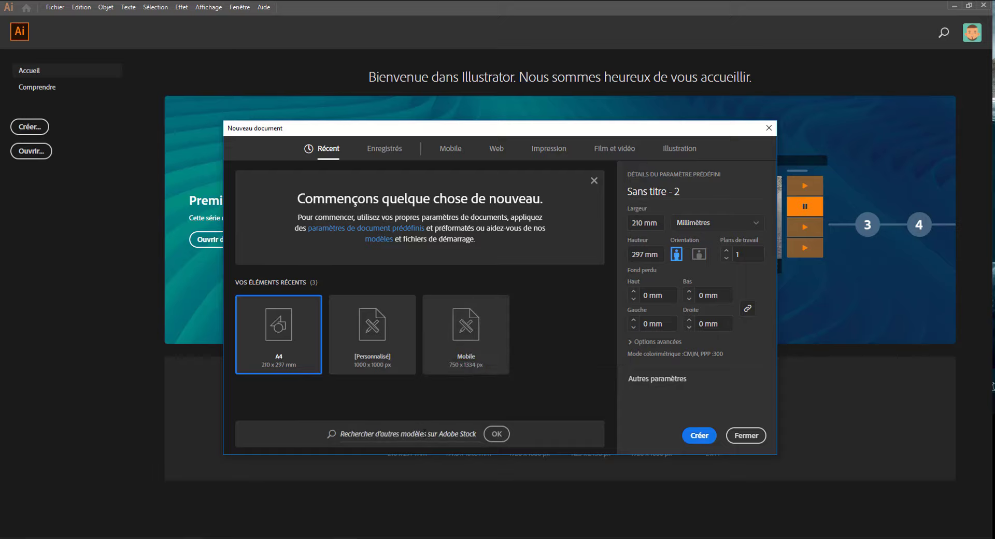
click(346, 435)
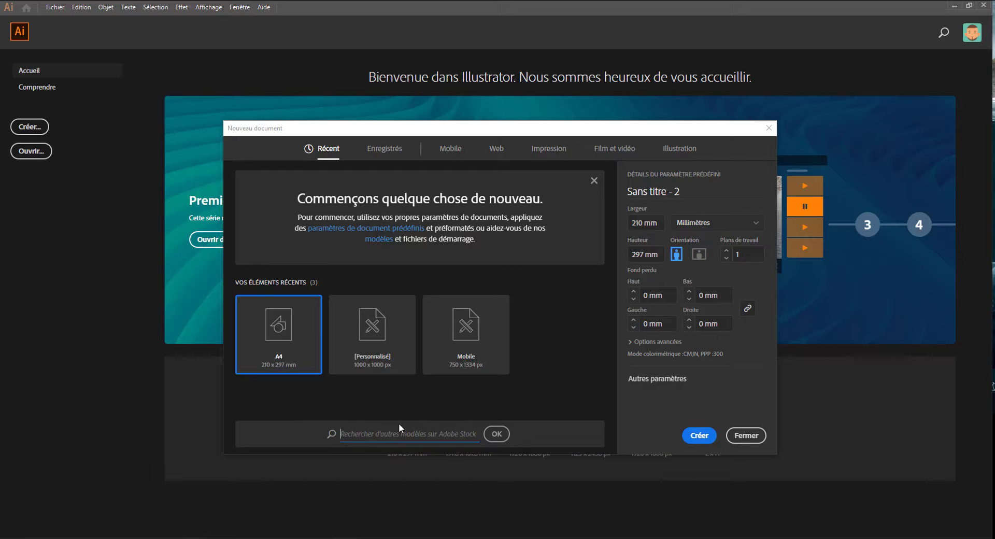
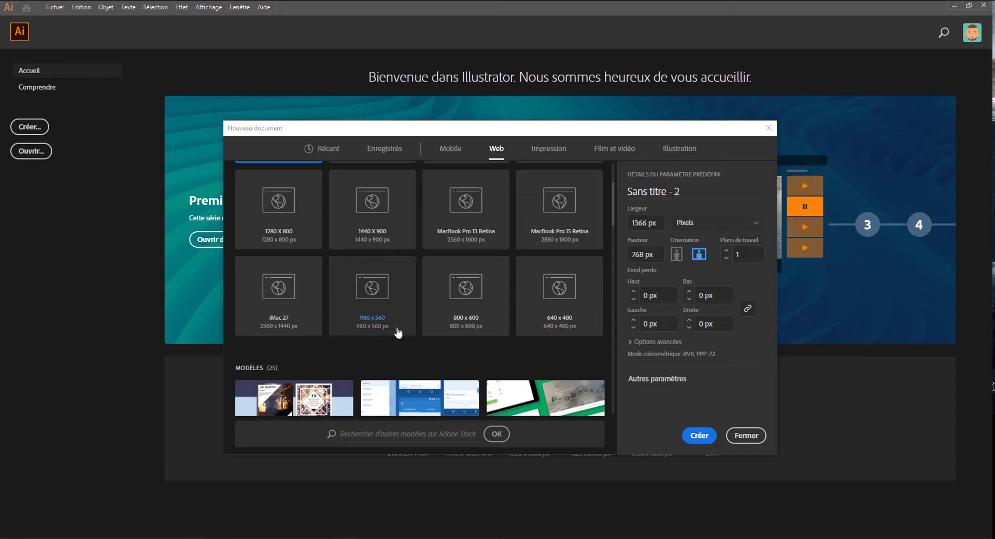
Preview and download the free Web template "Ensemble réseaux sociaux Prisme", returning to the template list
scroll(351, 313, down, 3)
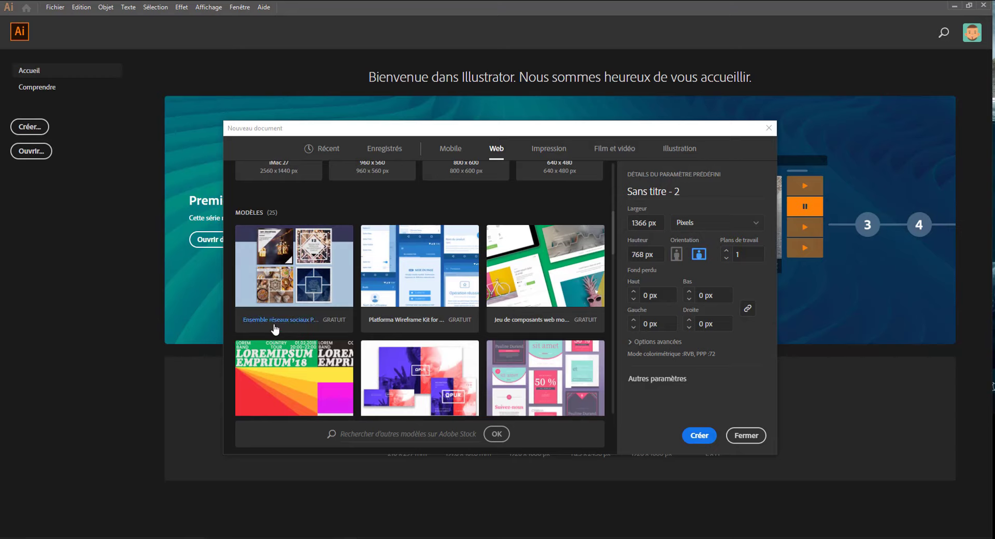
click(283, 275)
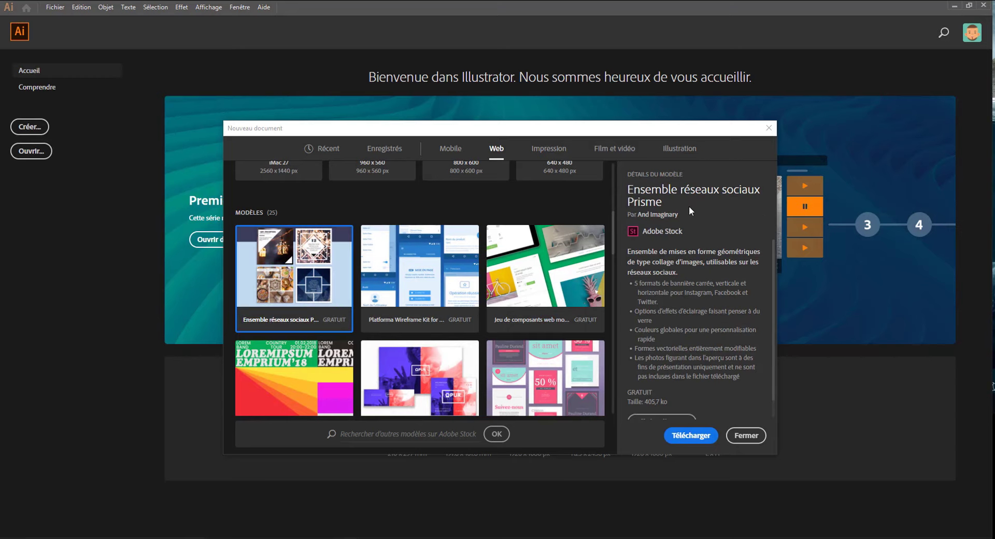
scroll(668, 353, down, 2)
click(662, 403)
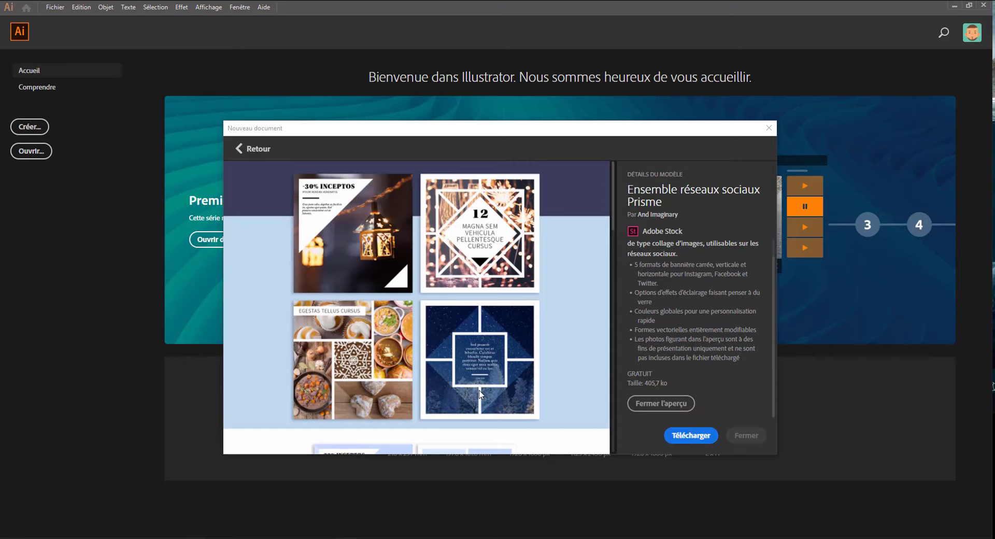
click(690, 435)
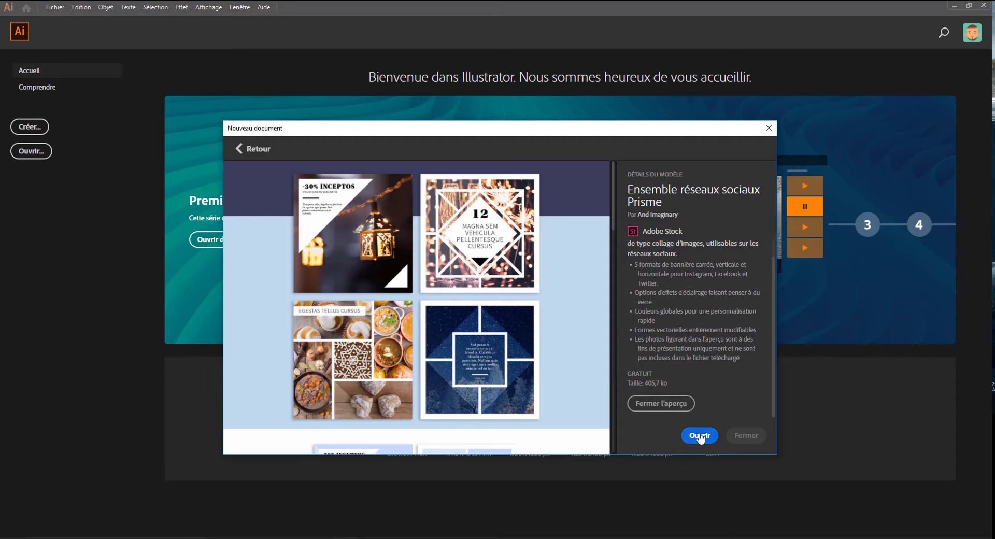
click(247, 151)
Show all blank document presets of the Impression category and look through its templates
click(549, 148)
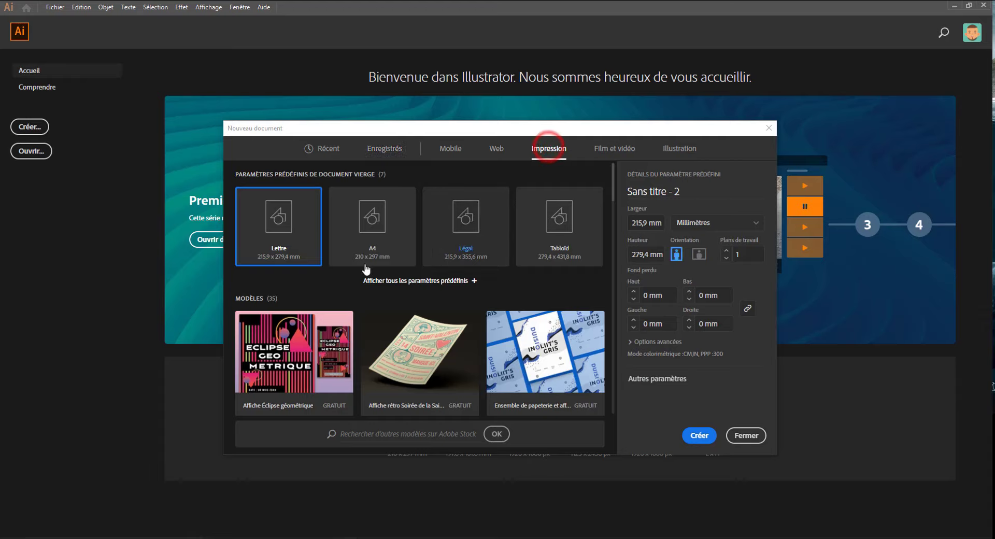
click(396, 281)
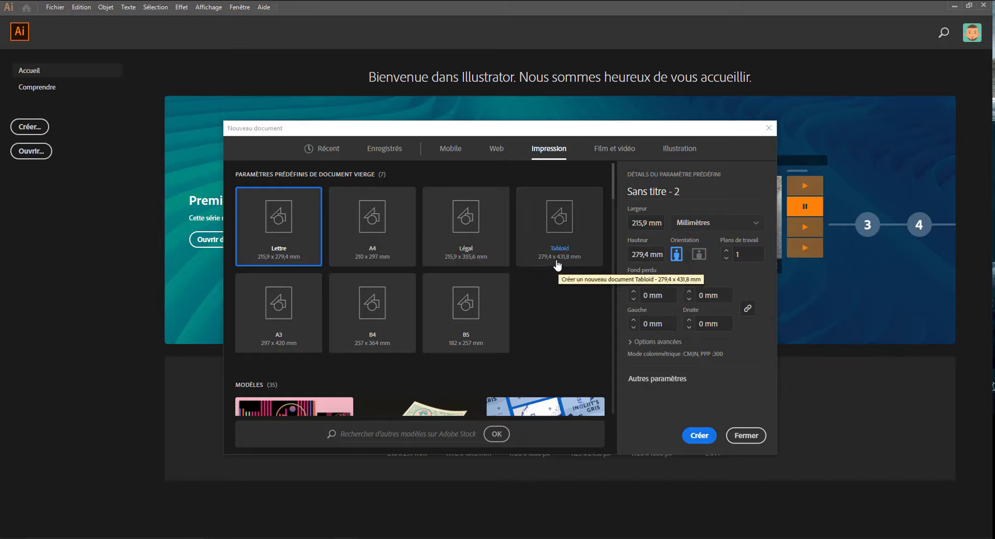
scroll(275, 348, down, 10)
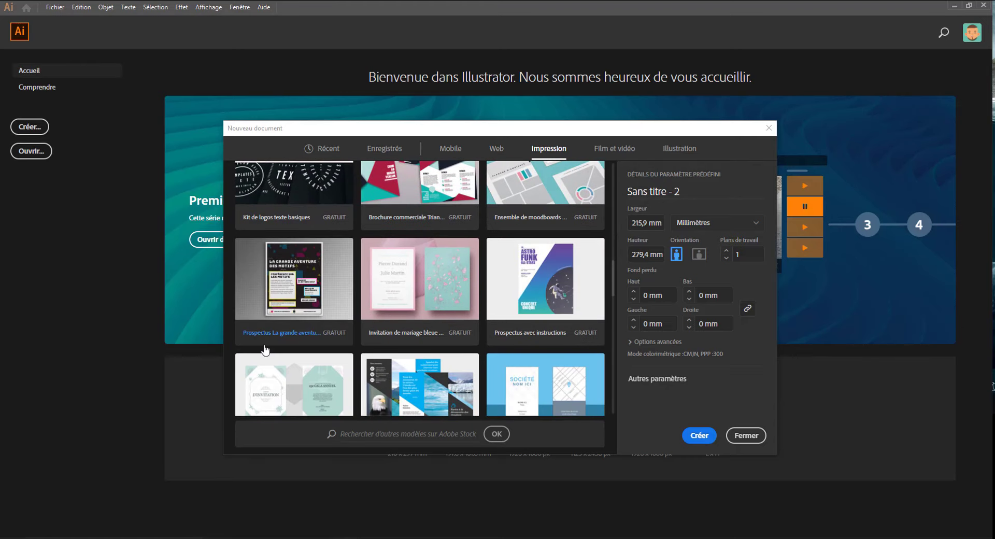
Preview the "Brochure commerciale Triangles" template from start to end and close the preview
click(386, 193)
click(654, 364)
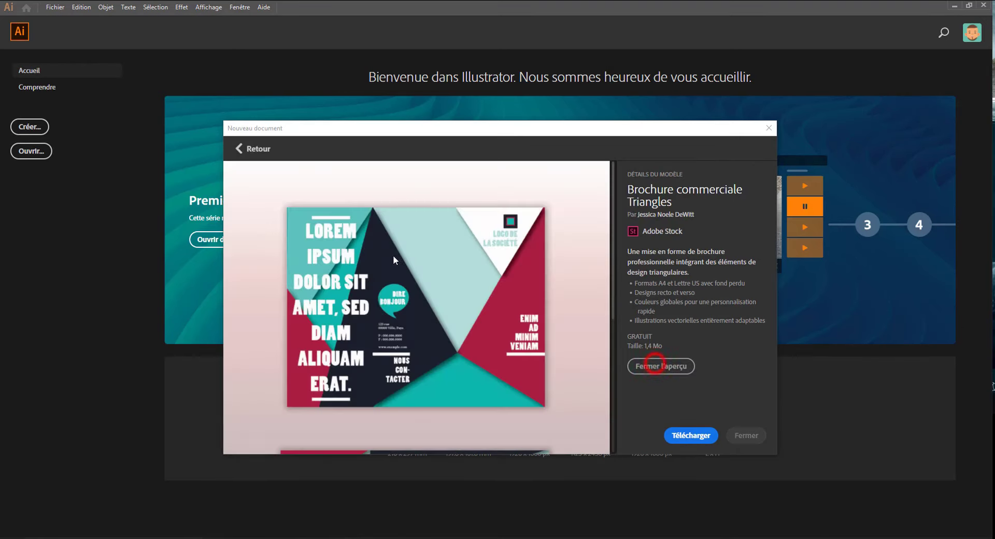
scroll(393, 255, down, 6)
scroll(383, 295, up, 6)
click(660, 366)
Examine the preview of the "Ensemble de cartes de visite classiques" template, close it and continue through the print templates
click(505, 197)
click(657, 383)
scroll(335, 245, down, 1)
scroll(296, 204, up, 1)
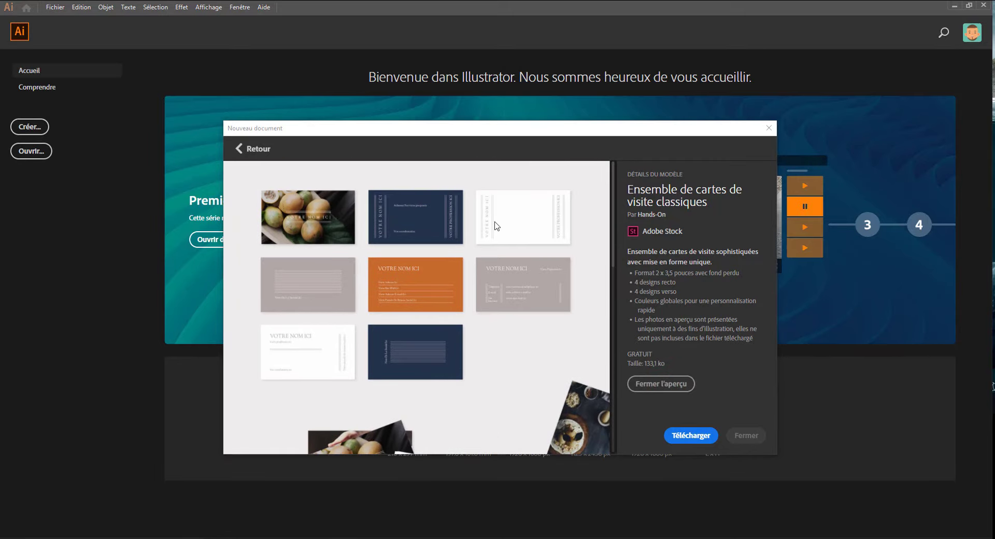
scroll(380, 350, down, 8)
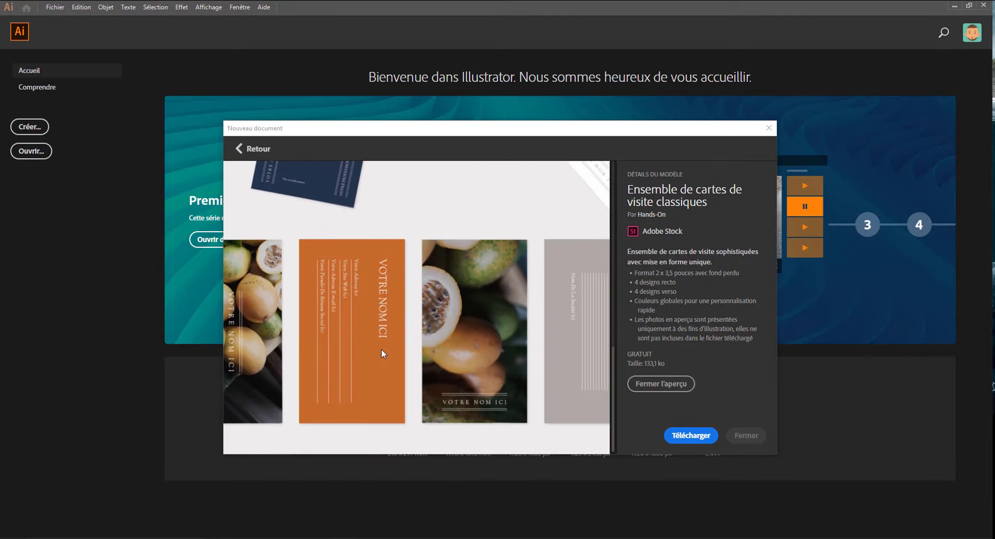
scroll(381, 349, up, 4)
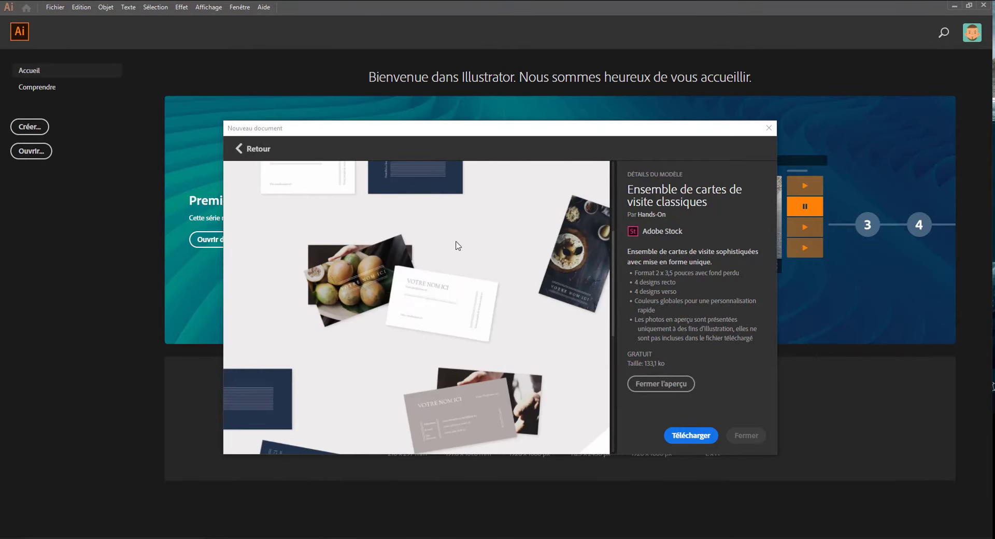
scroll(529, 333, up, 3)
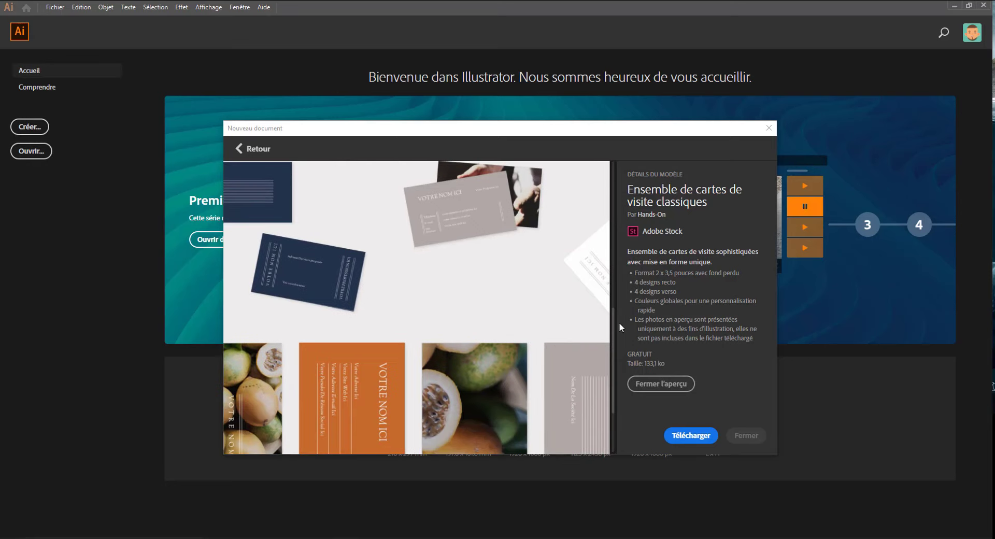
click(643, 385)
scroll(353, 354, down, 1)
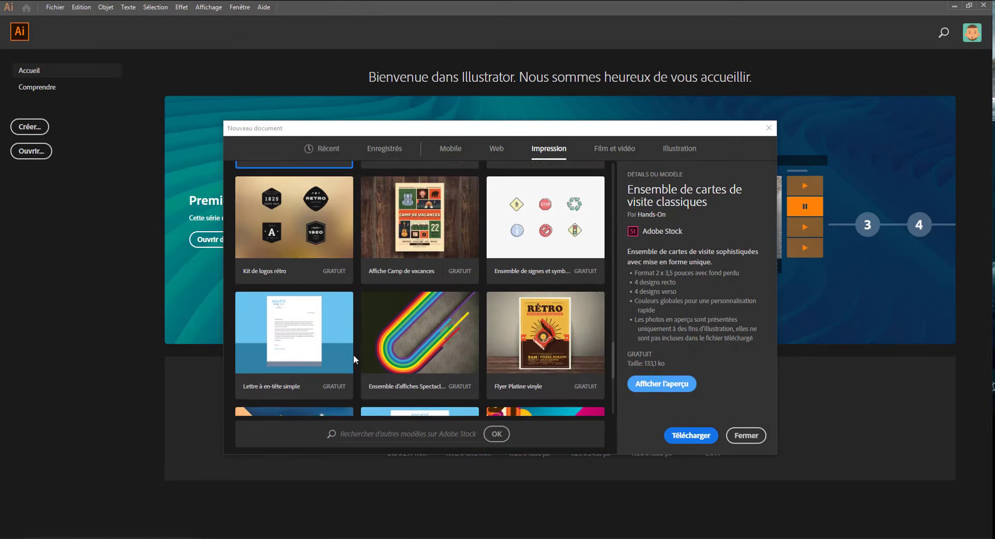
Show all blank document presets of the Film et vidéo category and look through its presets and templates
click(603, 150)
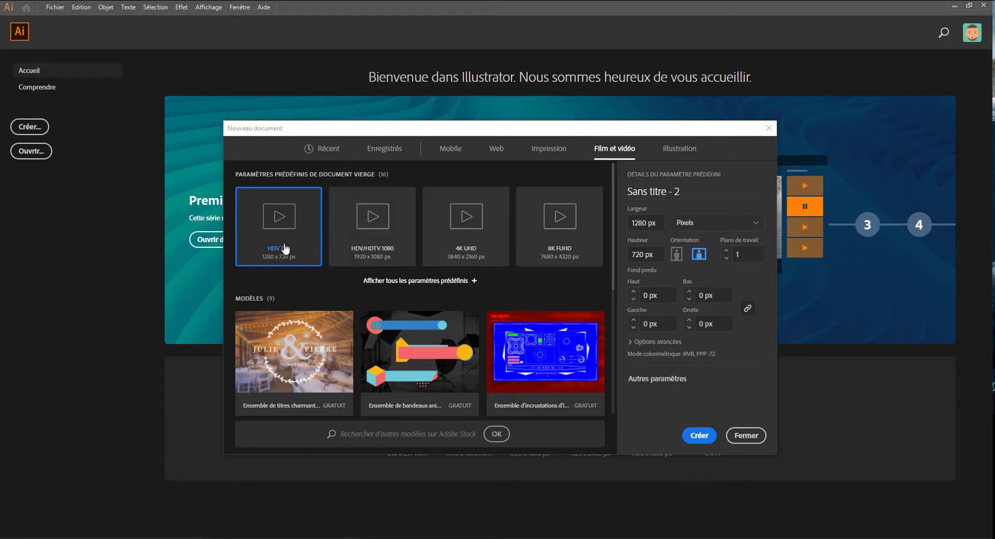
click(422, 280)
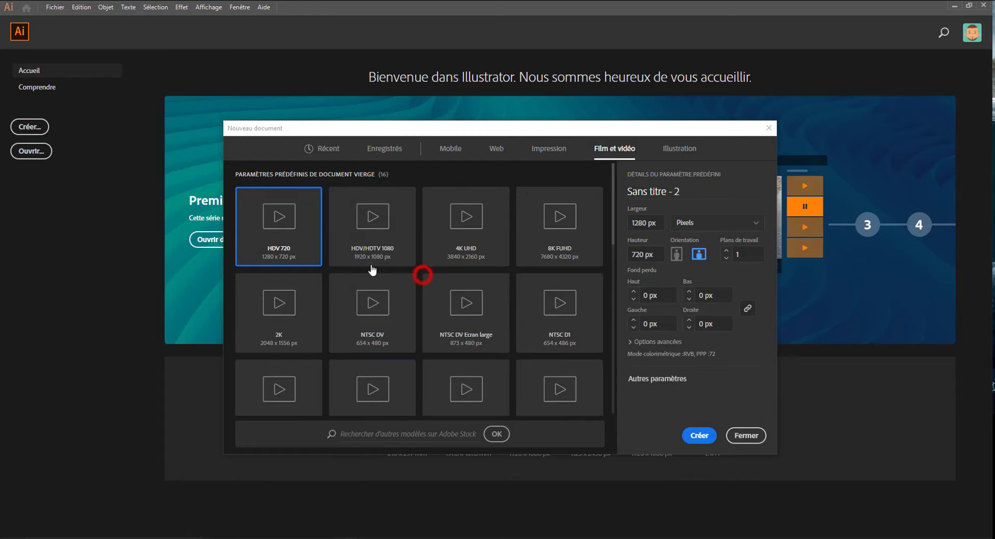
scroll(275, 259, down, 5)
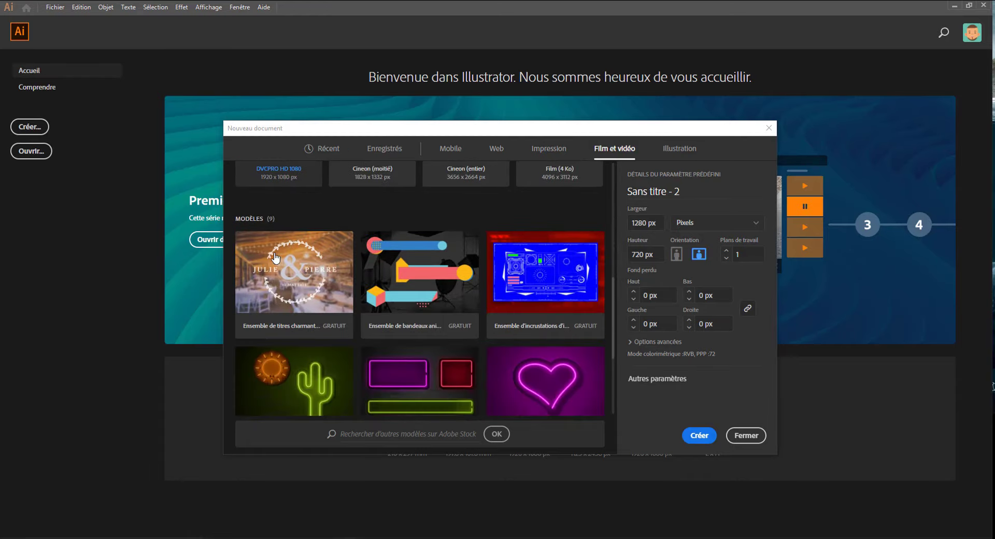
scroll(275, 258, up, 5)
scroll(275, 258, up, 1)
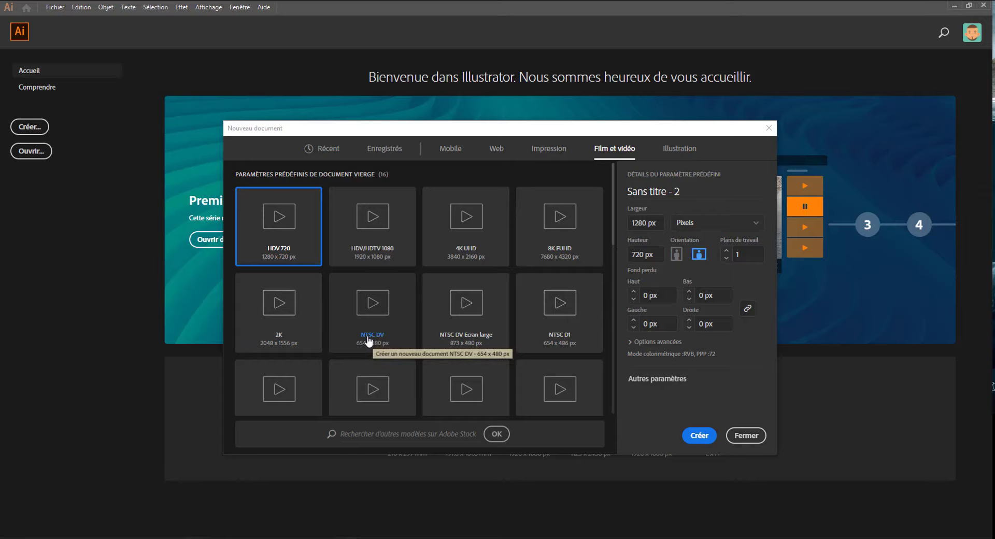
scroll(371, 335, down, 1)
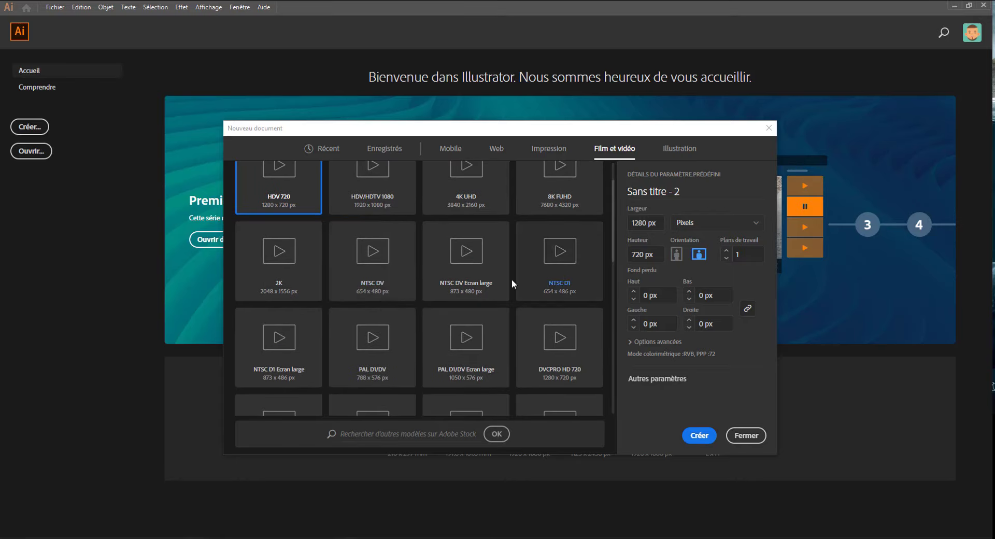
scroll(453, 261, down, 1)
scroll(453, 260, down, 6)
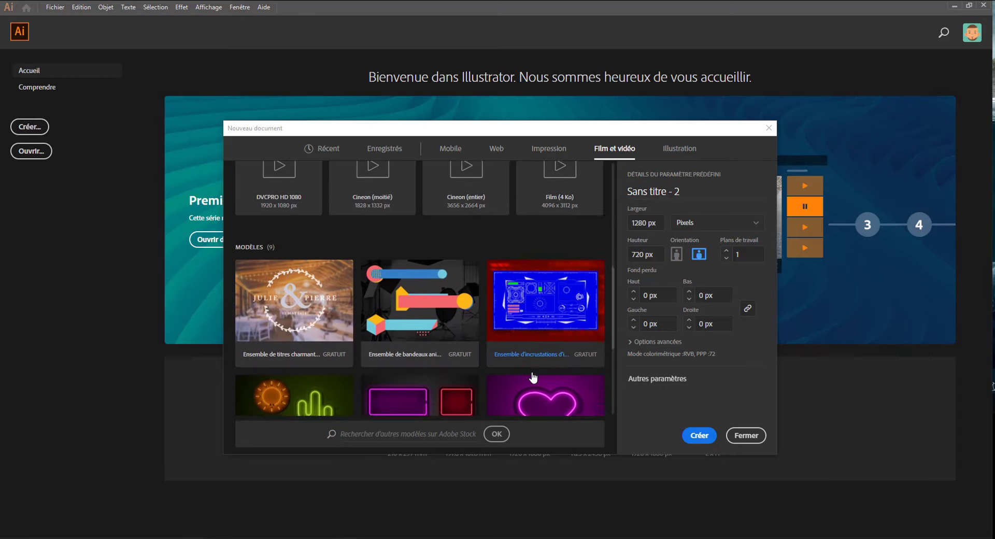
Preview the "Ensemble de titres charmants pour mariage" video template through its designs and close the preview
click(321, 215)
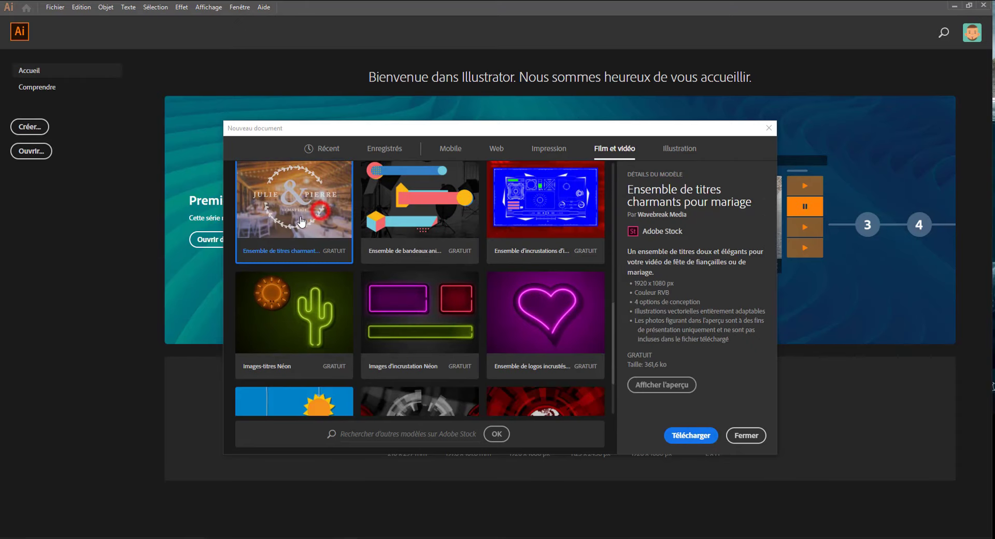
click(637, 384)
scroll(352, 334, down, 2)
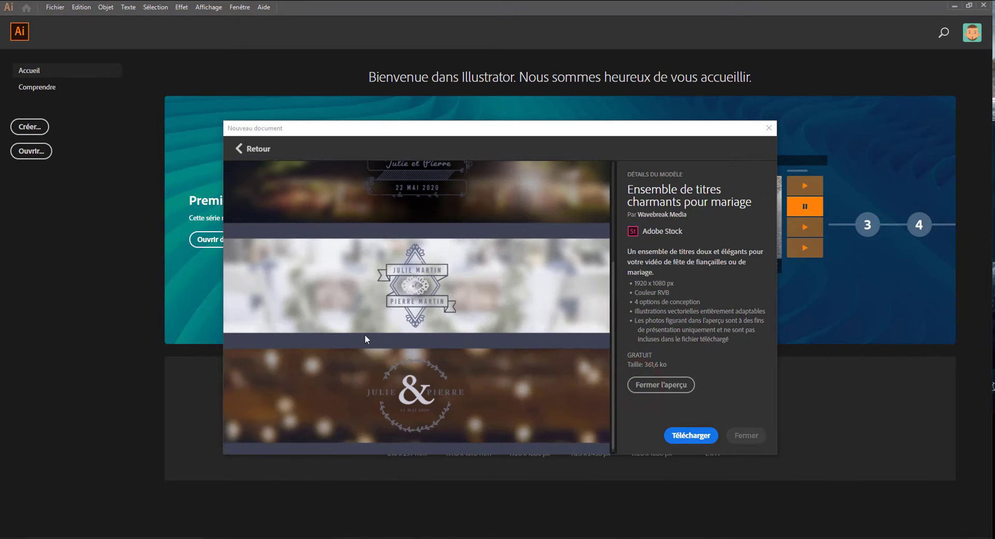
click(658, 384)
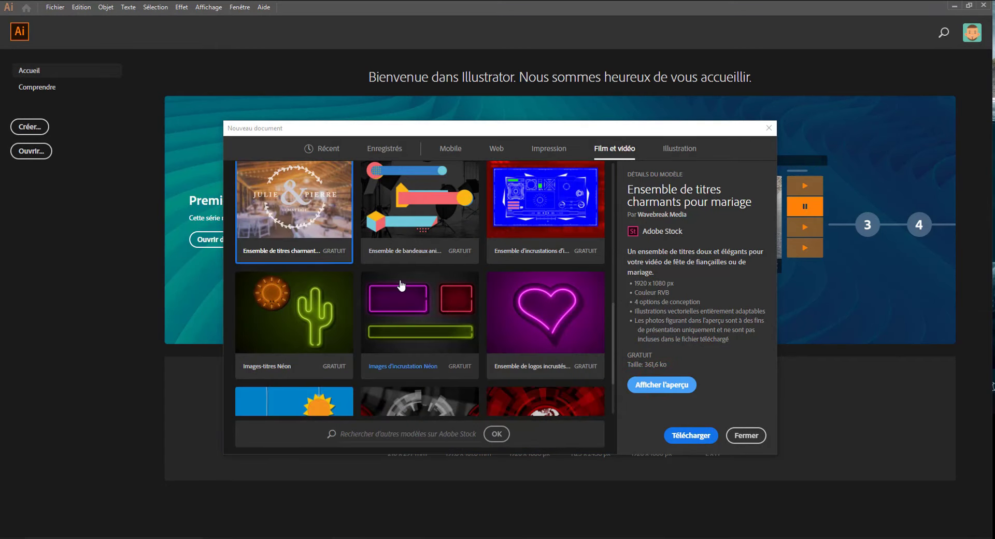
Preview the "Images-titres Actualités" video template, close the preview and return to the start of the list
scroll(420, 275, down, 2)
click(516, 332)
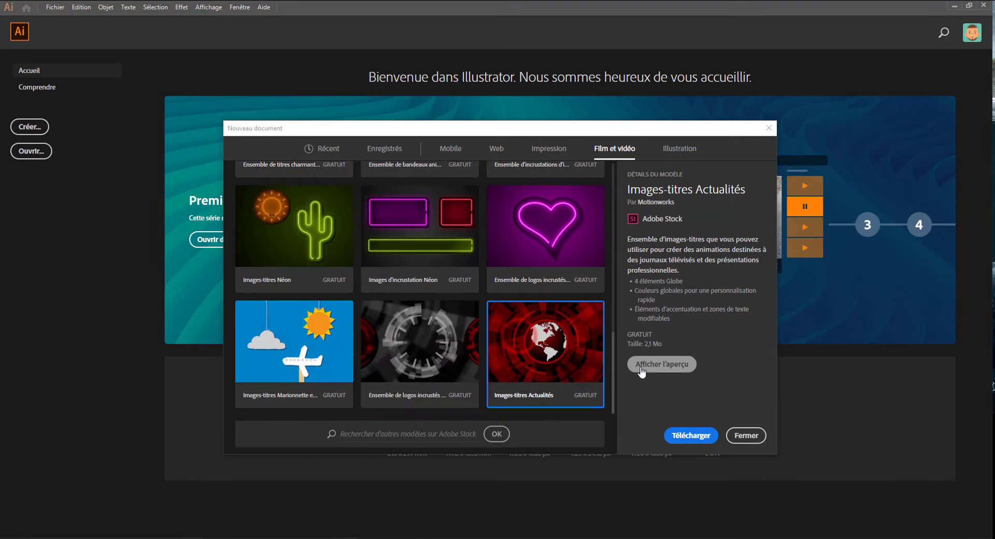
click(641, 367)
click(658, 364)
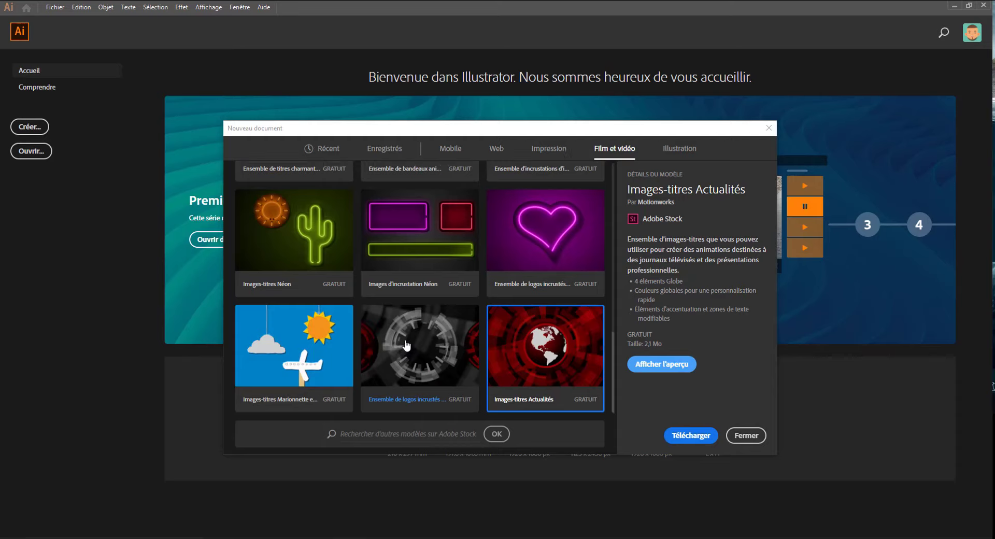
scroll(405, 342, up, 5)
Compare the blank document presets offered by the Illustration, Film et vidéo, Impression and Web categories
click(680, 148)
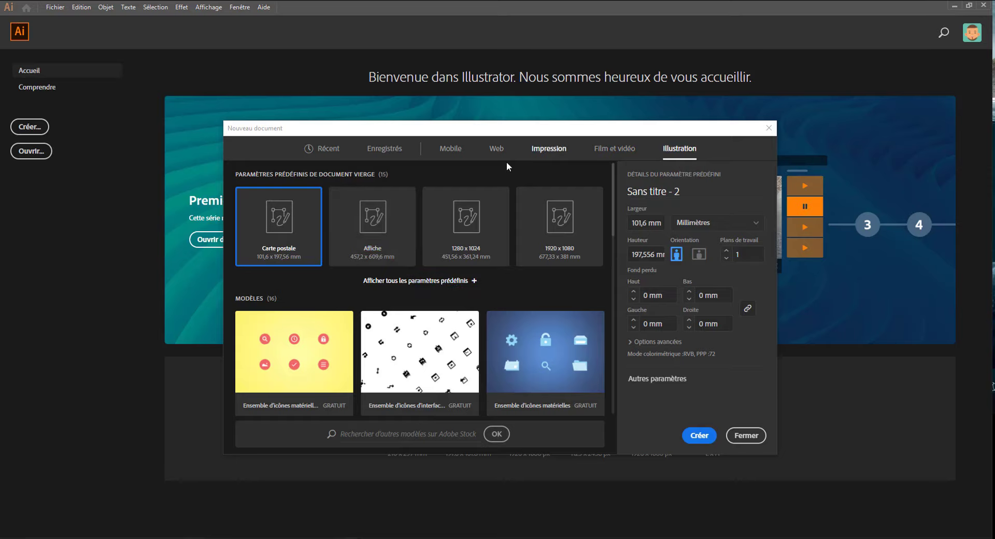
click(392, 280)
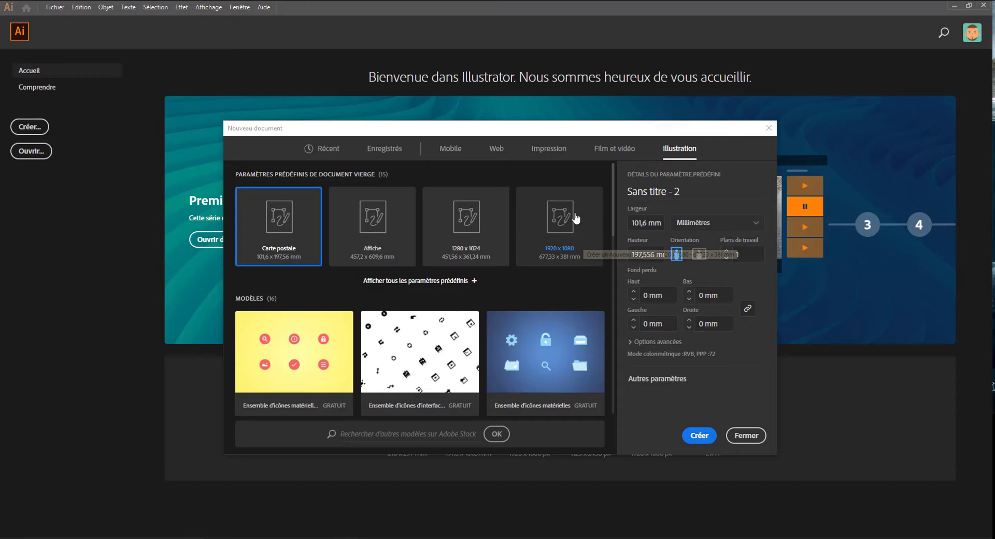
click(605, 148)
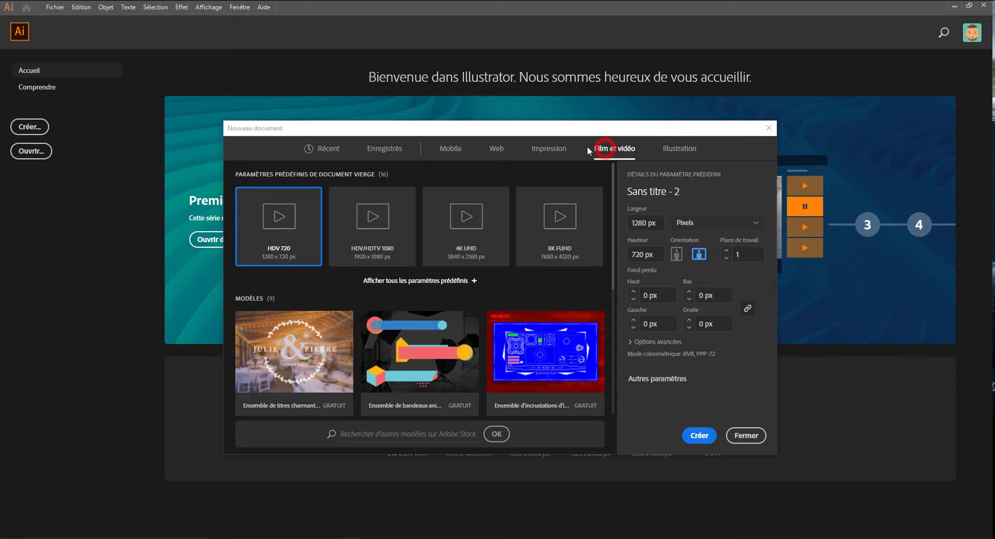
click(546, 150)
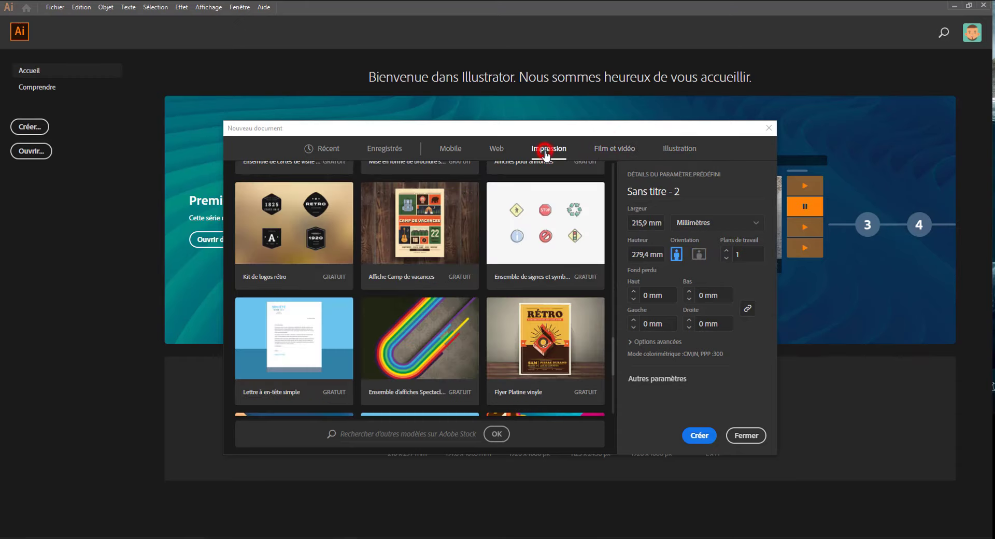
scroll(422, 280, up, 5)
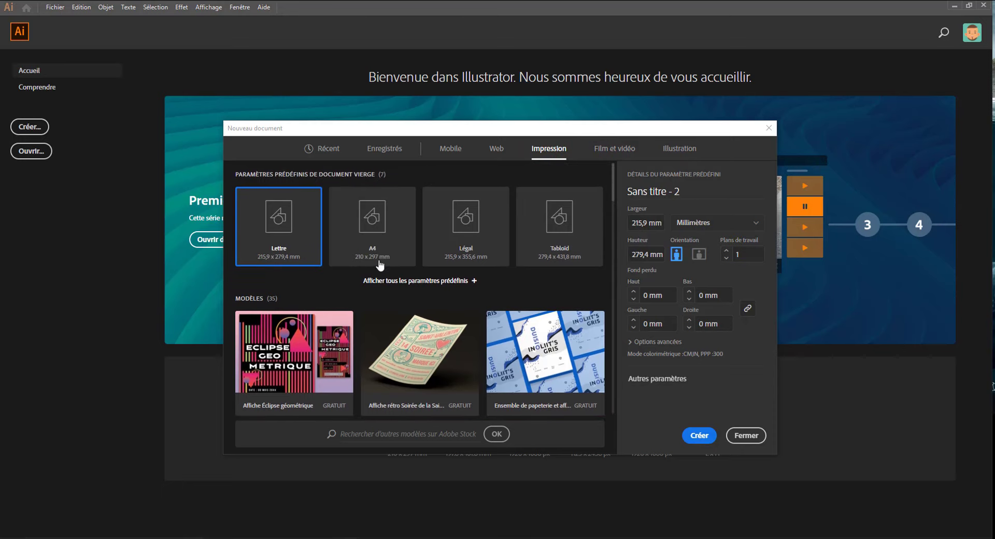
click(496, 149)
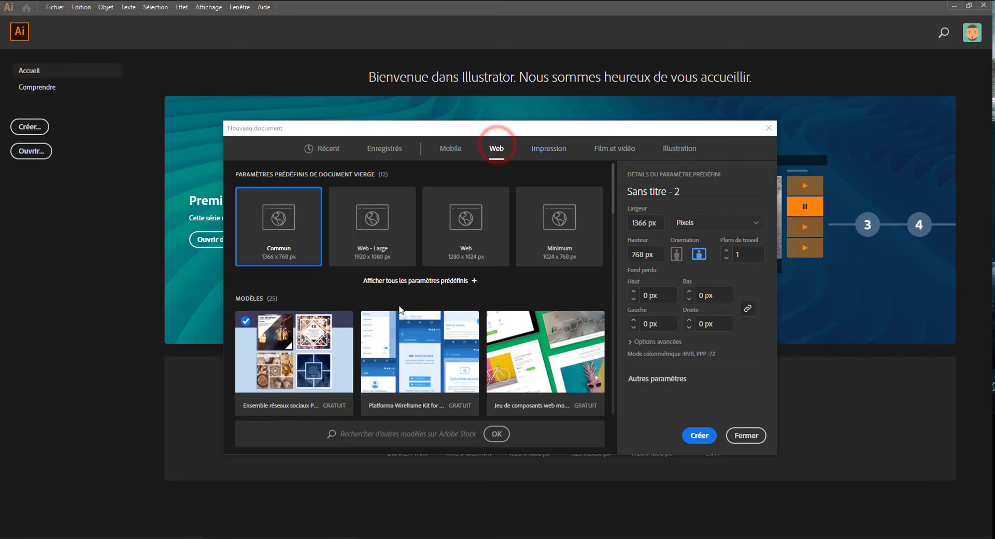
click(563, 148)
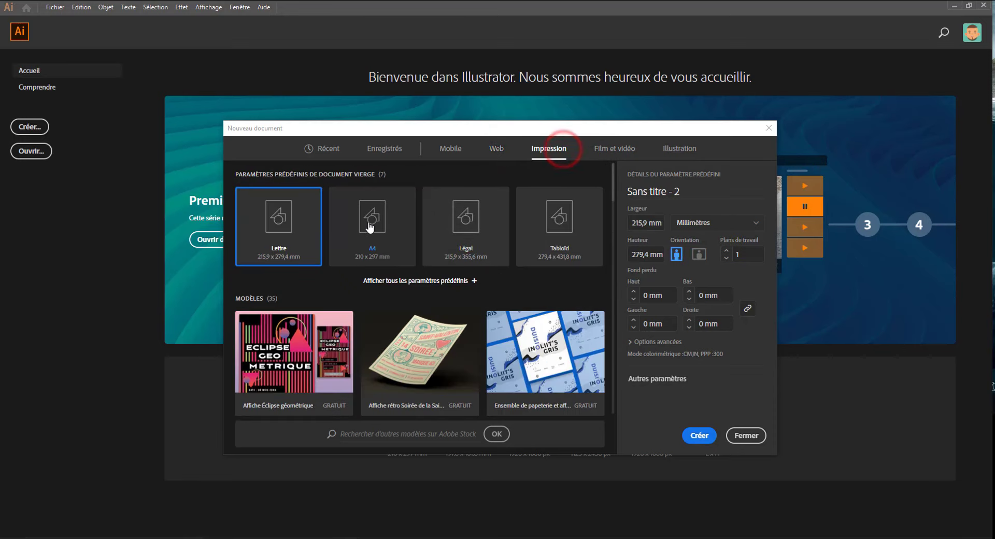
click(502, 154)
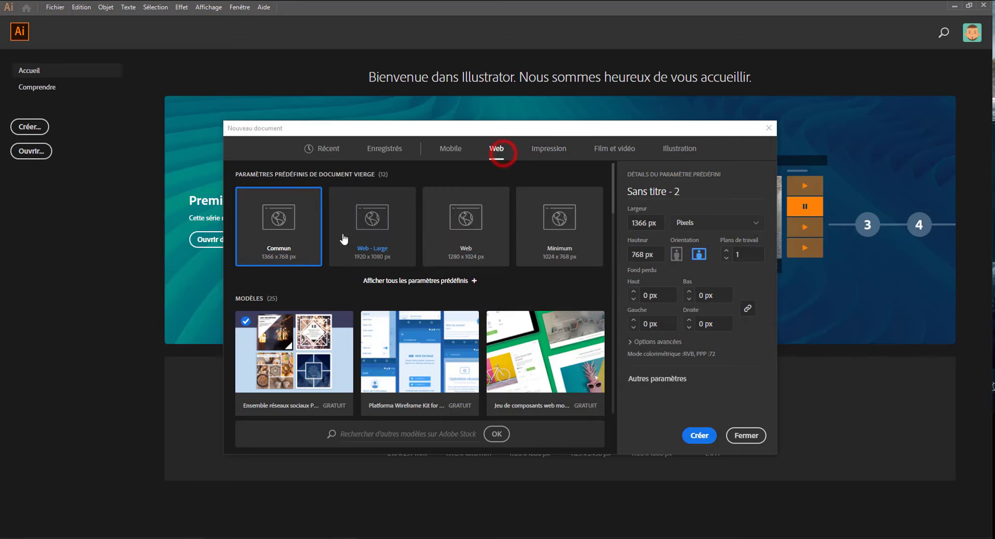
Look over the Mobile category's presets, the saved items and the recently used document formats
click(450, 150)
scroll(369, 259, down, 3)
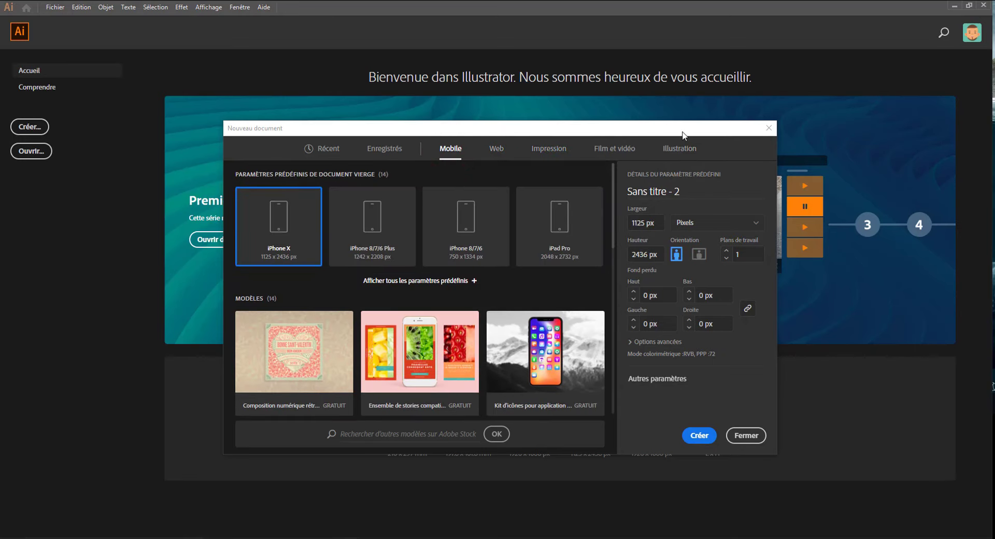
click(369, 148)
click(327, 149)
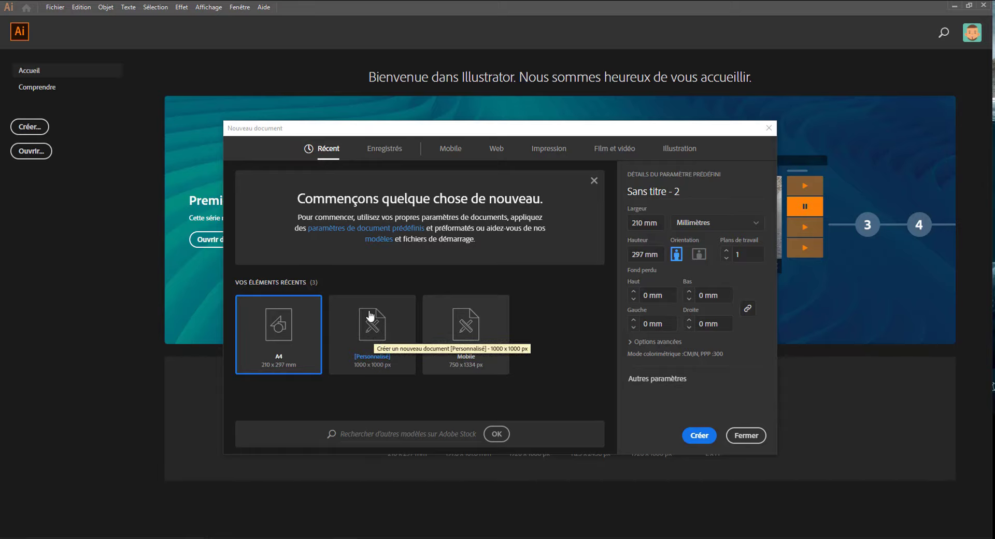
Preview the "Ensemble d'icônes matérielles" template from the Illustration category and close the preview
click(679, 148)
scroll(518, 311, down, 2)
click(544, 259)
click(655, 357)
click(648, 355)
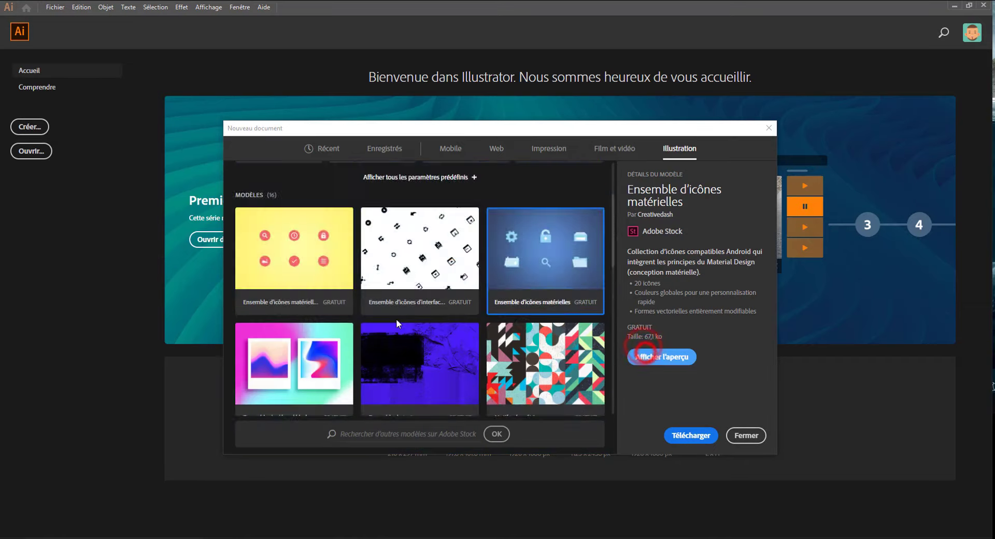
Find the "Motifs rétro" illustration template, look through its preview and close it
scroll(397, 322, down, 8)
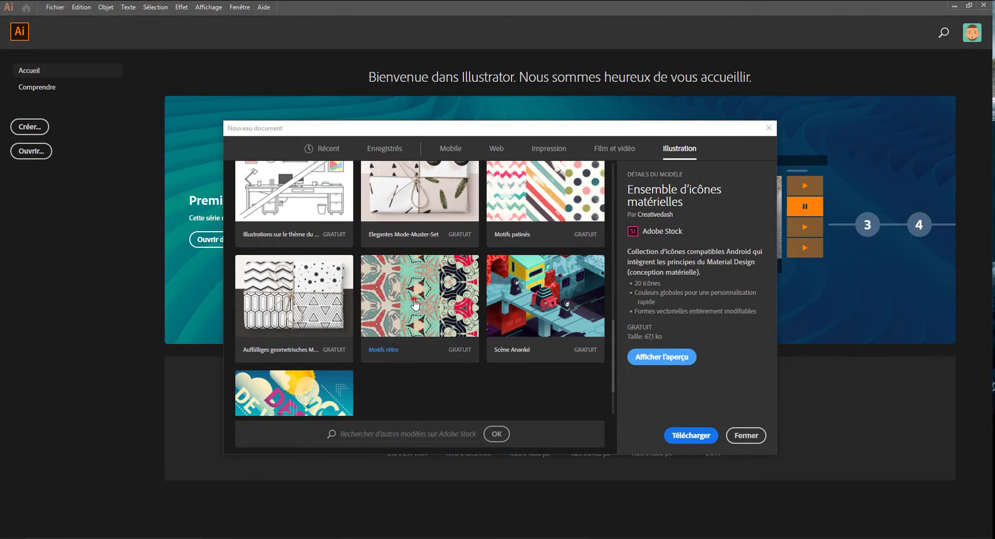
click(412, 300)
click(660, 330)
scroll(561, 354, down, 6)
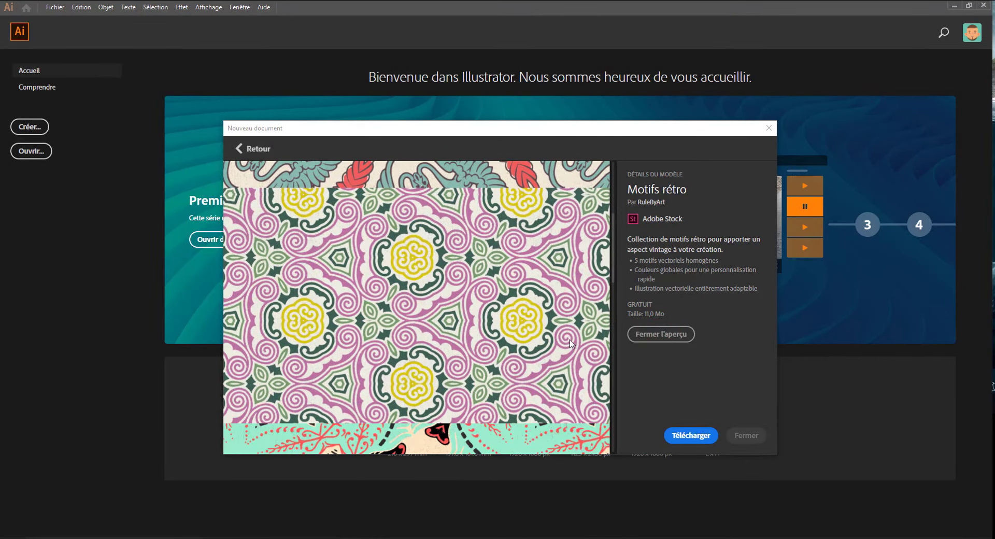
click(642, 334)
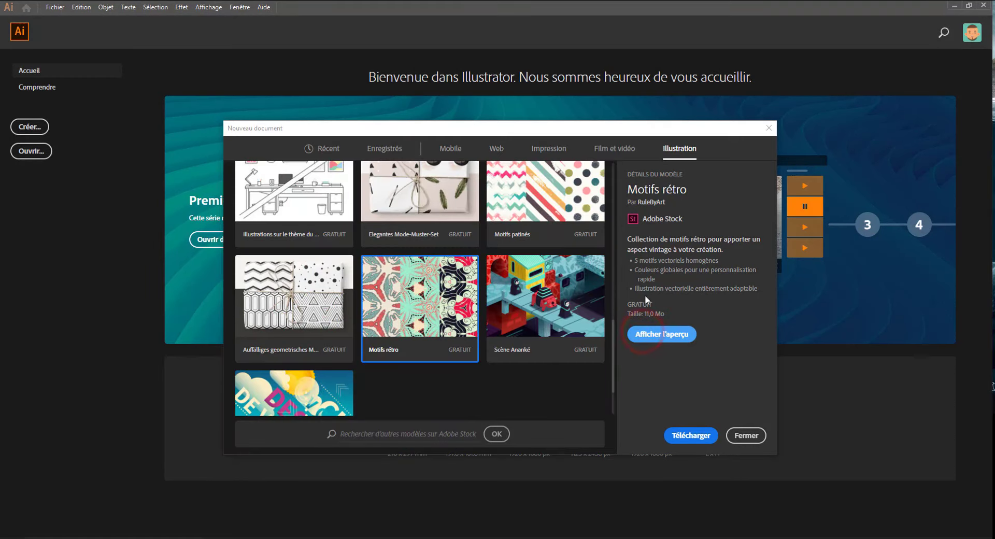
Choose the A4 blank document preset in the Impression category for the new document
click(628, 154)
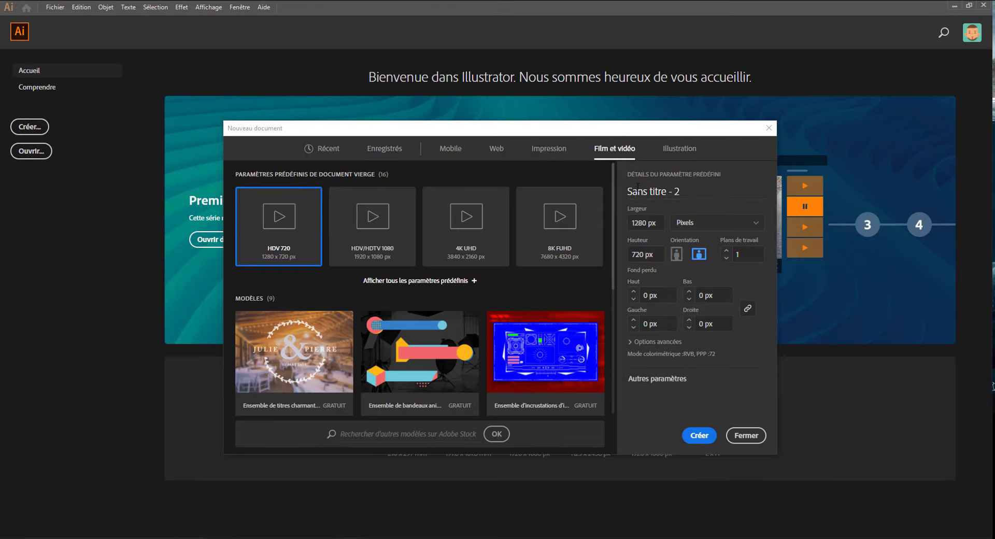
click(553, 148)
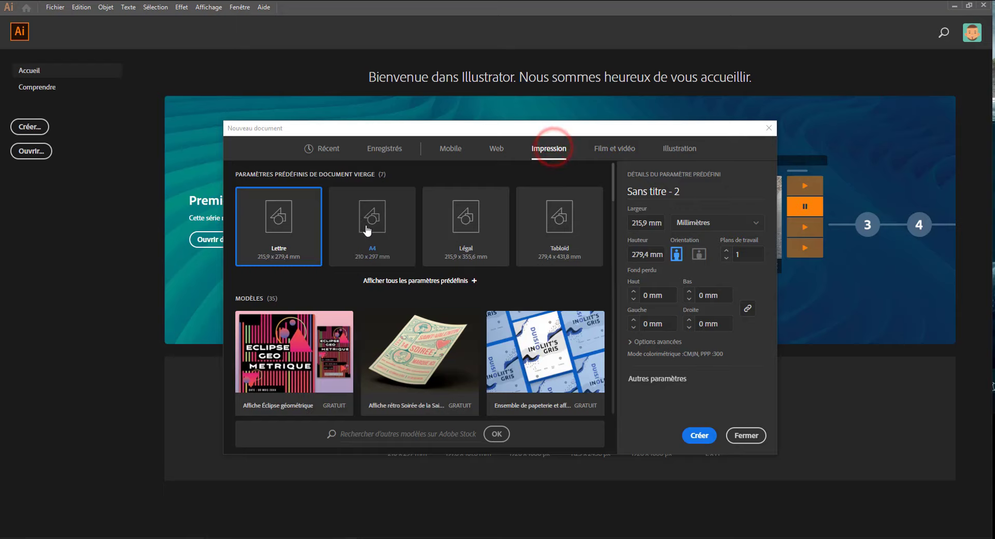
click(370, 221)
click(477, 211)
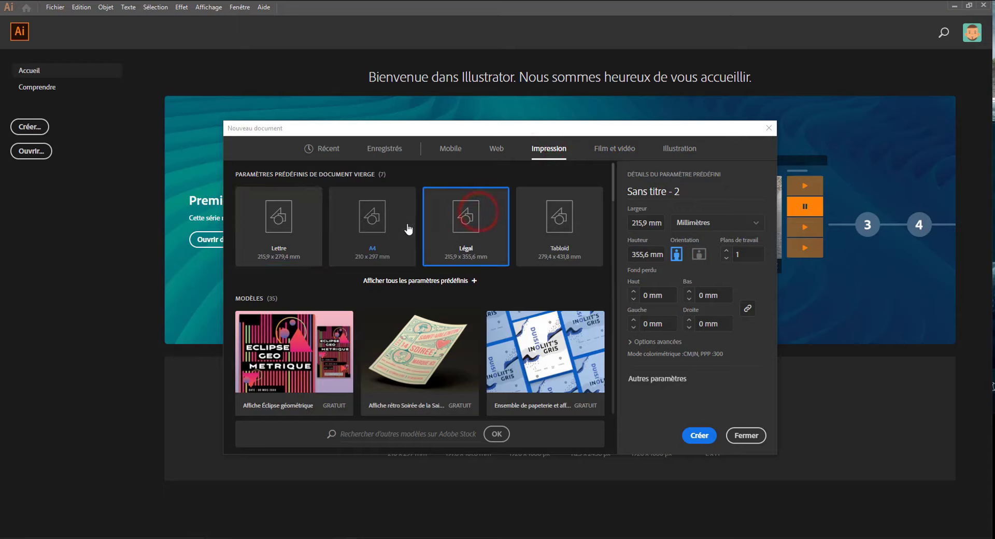
click(389, 223)
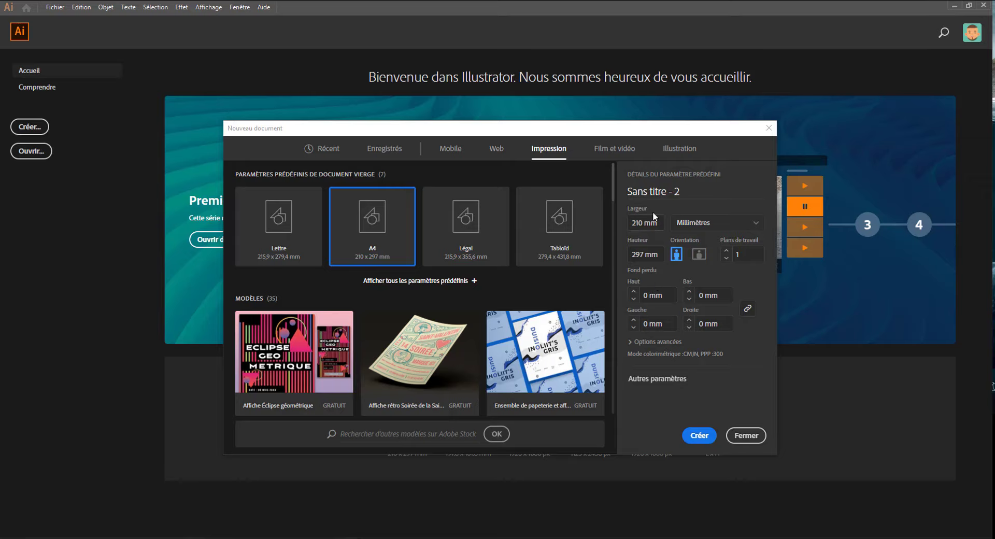
Name the new document "test" and show the available measurement units
drag(678, 191, 408, 254)
text(tes)
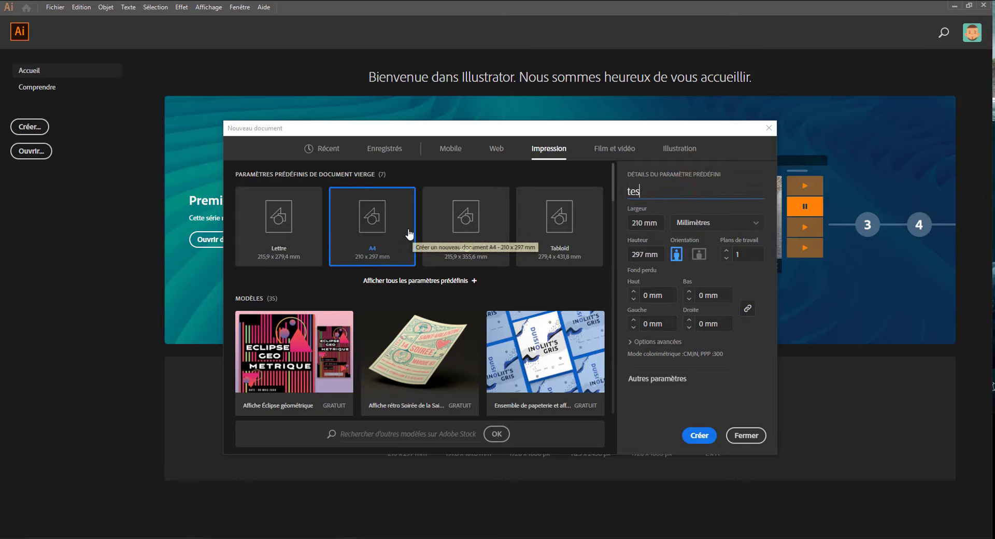
text(t)
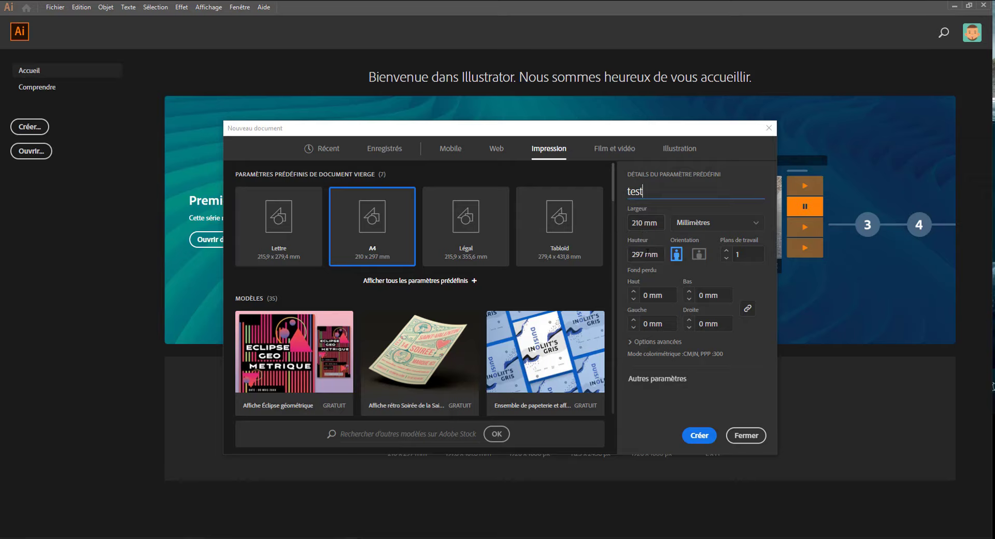
click(701, 228)
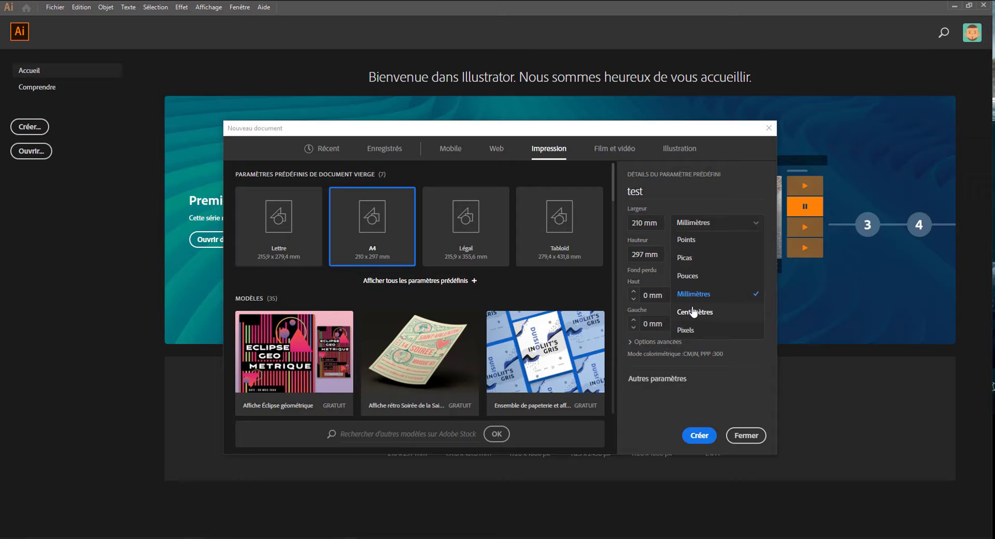
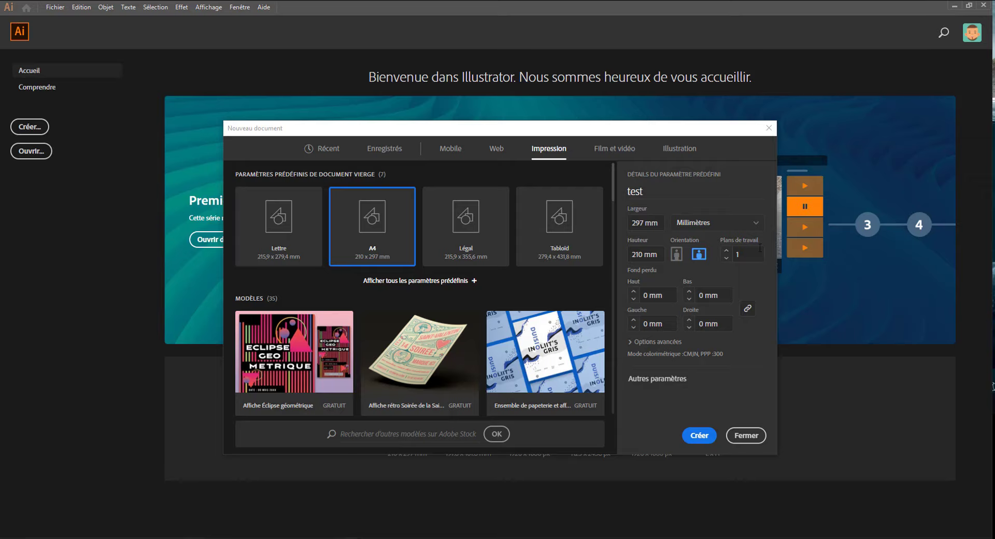
Set a linked 5 mm bleed on all four sides, keep one artboard, and expand the advanced options
click(730, 254)
click(735, 253)
click(633, 292)
click(633, 291)
click(633, 291)
click(633, 291)
click(634, 291)
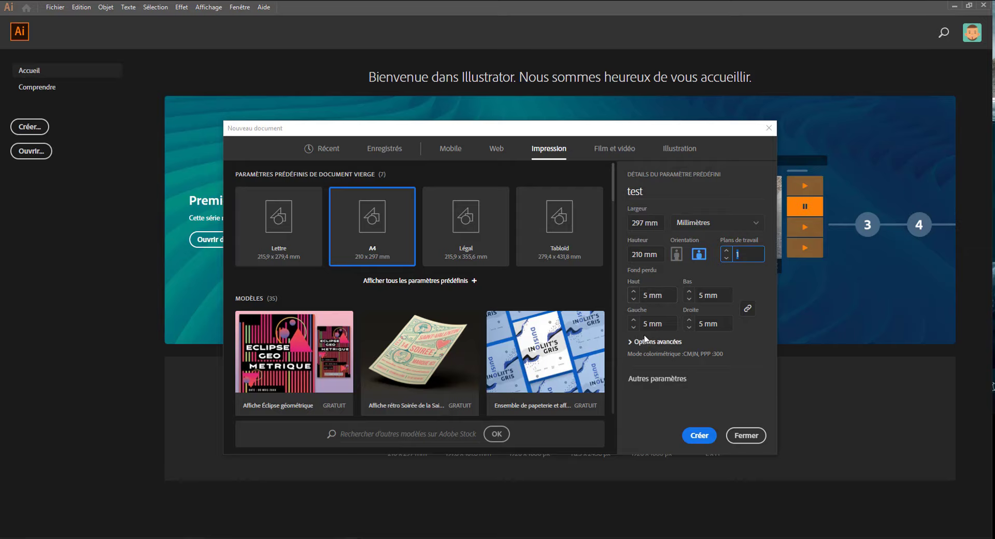
click(630, 341)
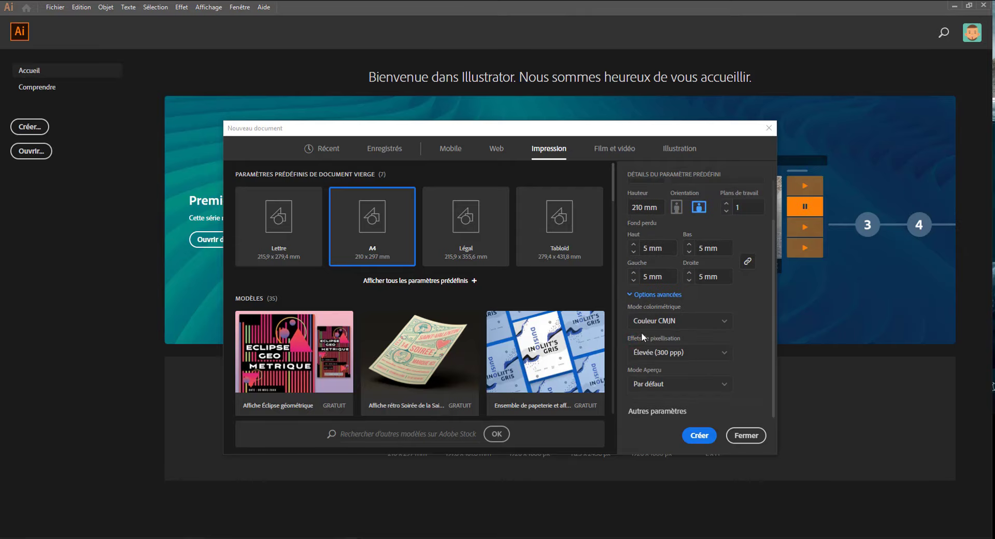
Review the available colour modes, raster effect resolutions and preview modes, keeping Couleur CMJN, Élevée (300 ppp) and Par défaut
click(638, 319)
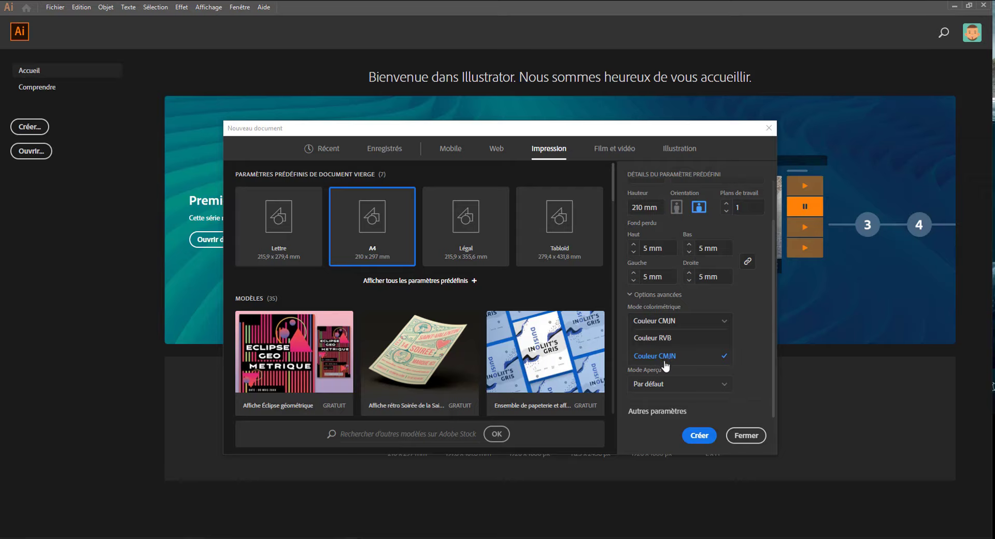
click(741, 355)
click(692, 352)
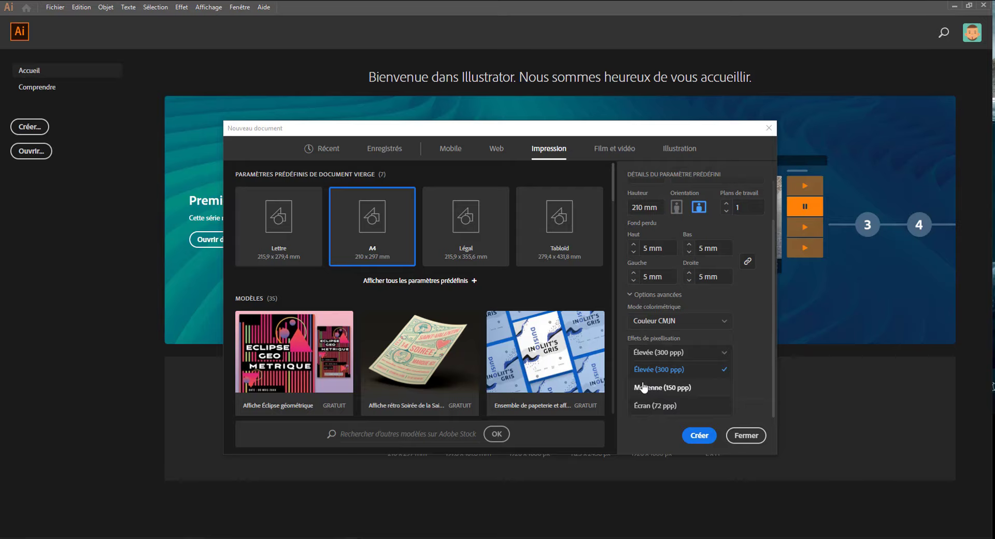
click(654, 357)
click(669, 383)
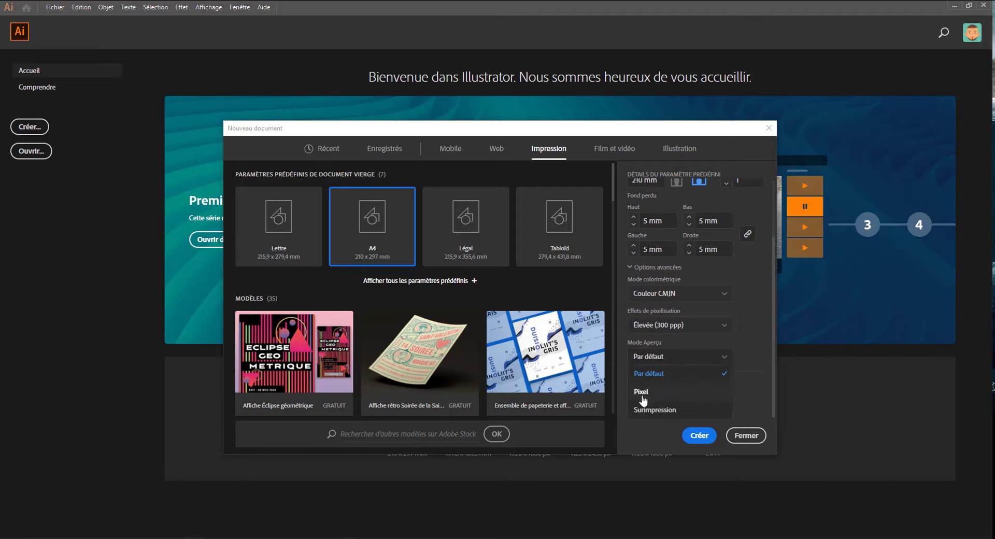
click(751, 356)
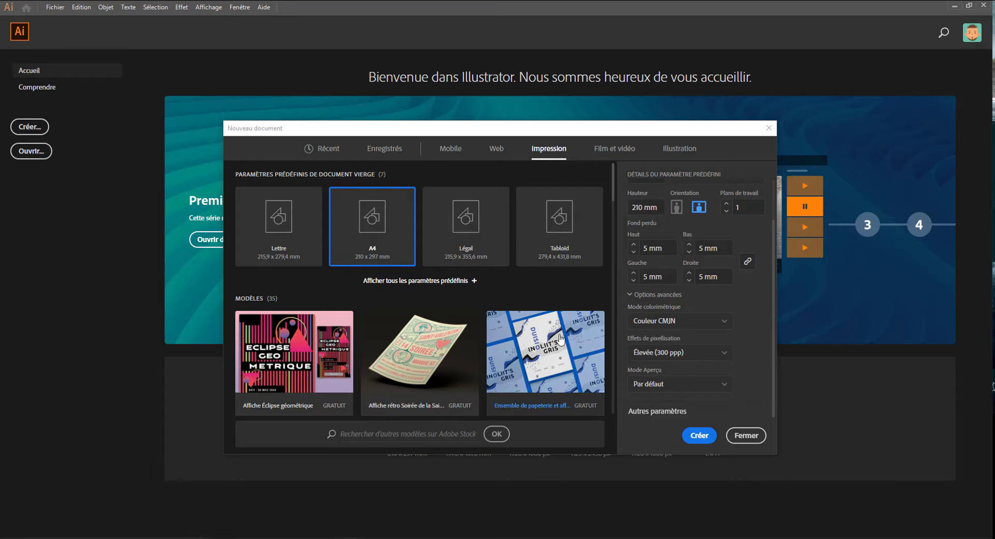
Open the additional document settings and look through the profile choices, keeping [Personnalisé]
scroll(544, 358, down, 1)
click(655, 410)
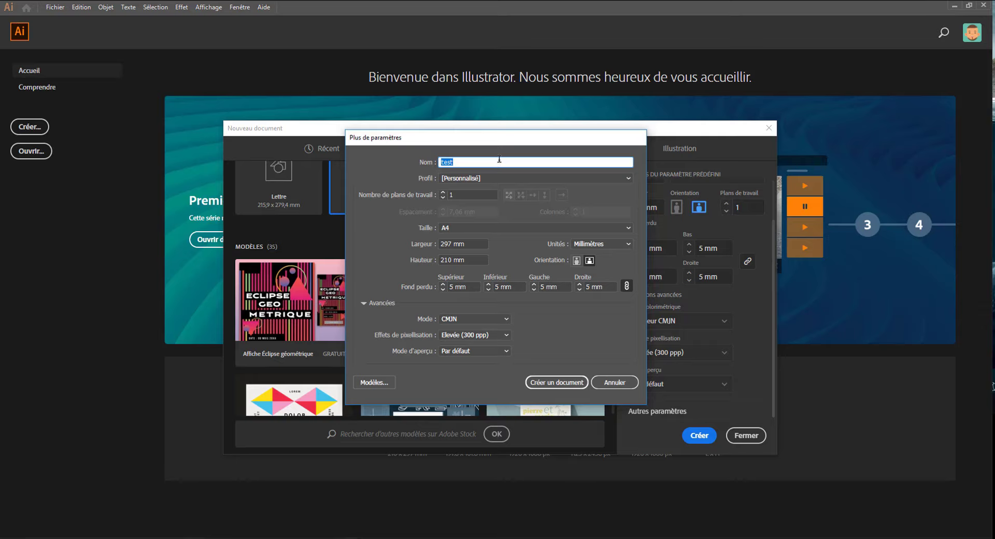
click(527, 176)
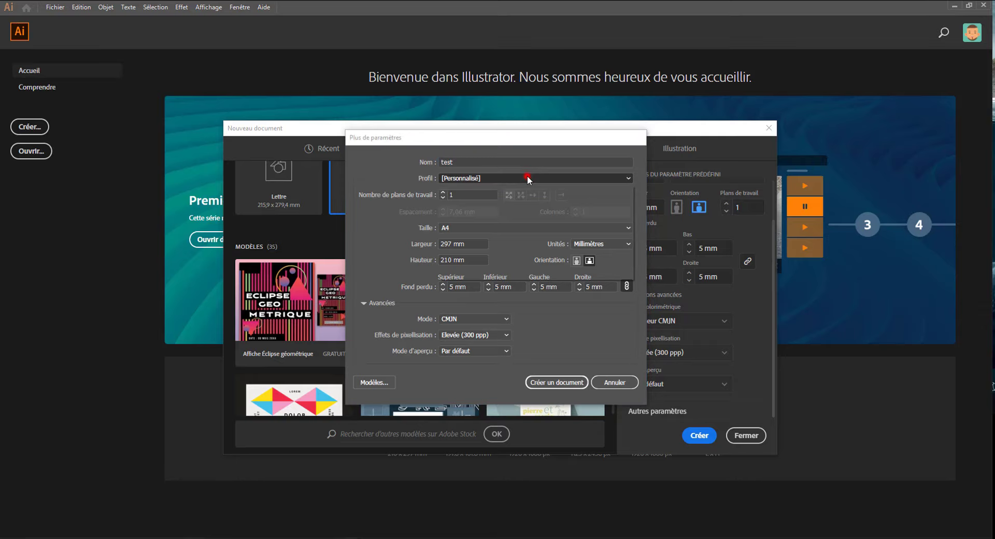
click(480, 179)
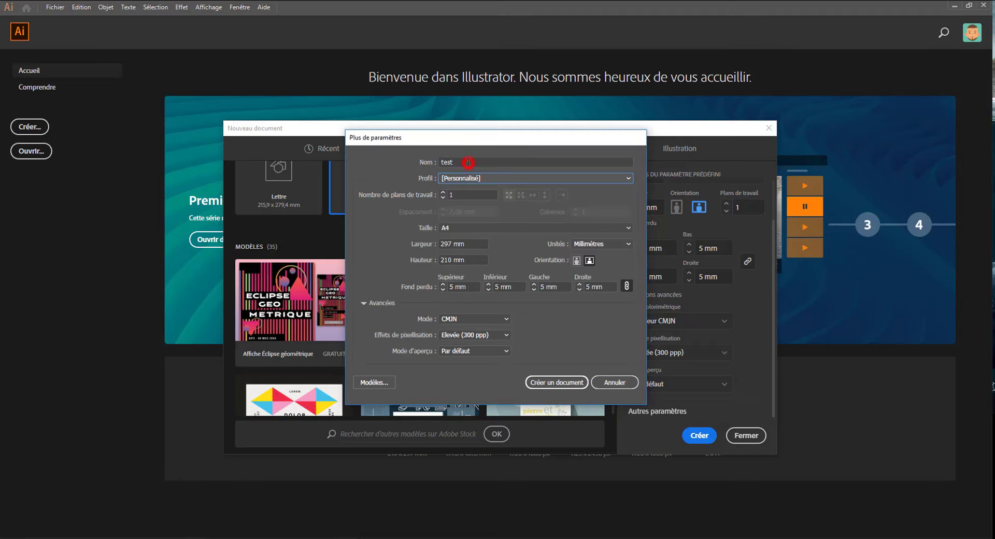
Set two artboards arranged in a single left-to-right row with 8 mm spacing
click(444, 192)
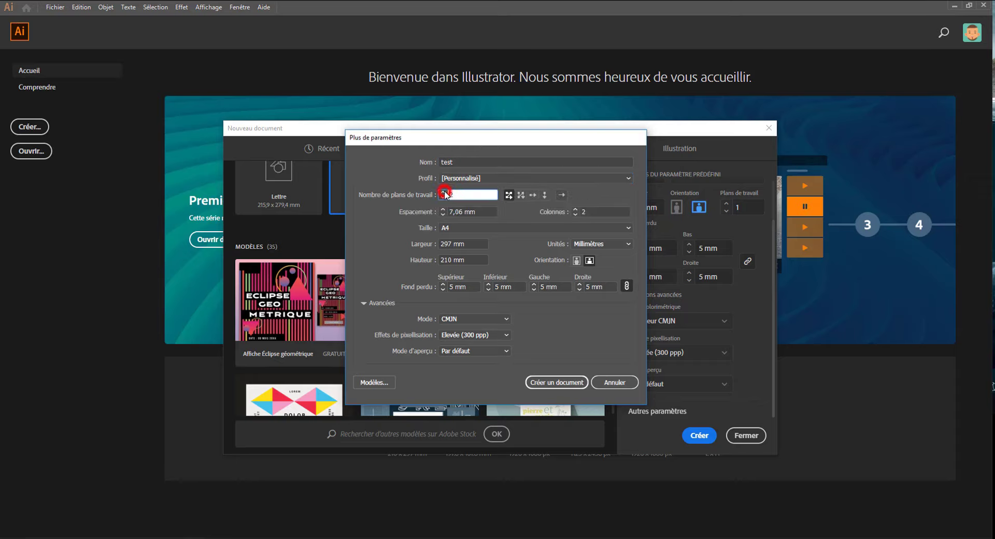
click(487, 193)
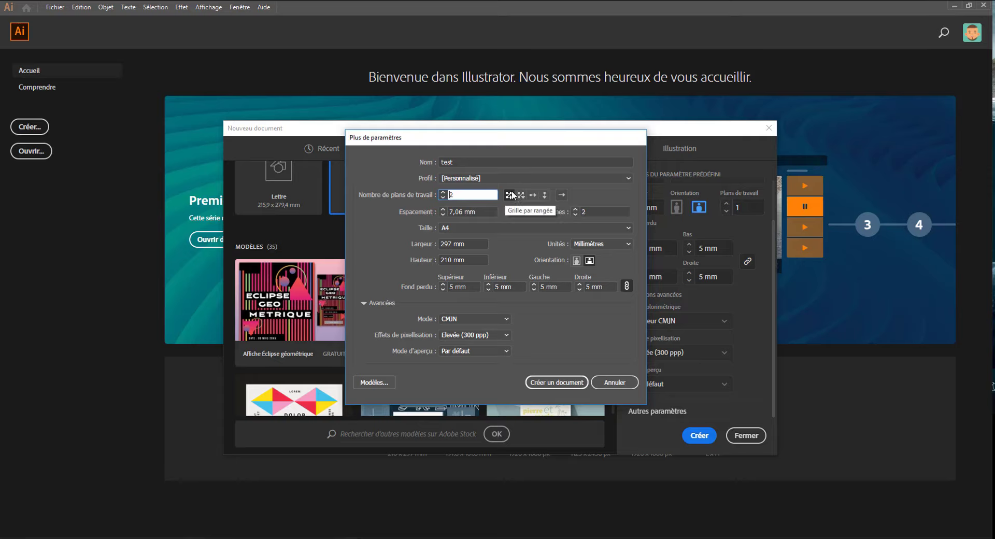
click(516, 197)
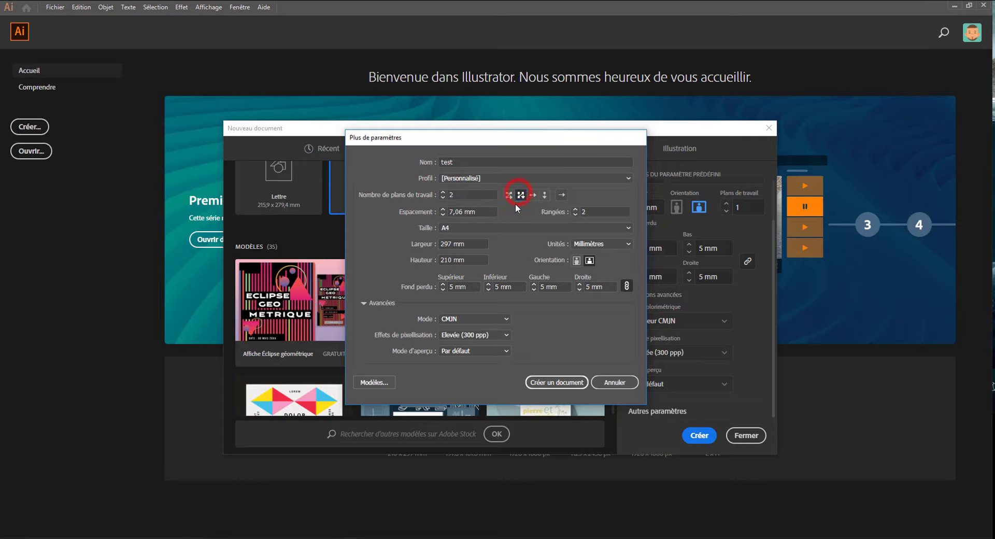
click(532, 197)
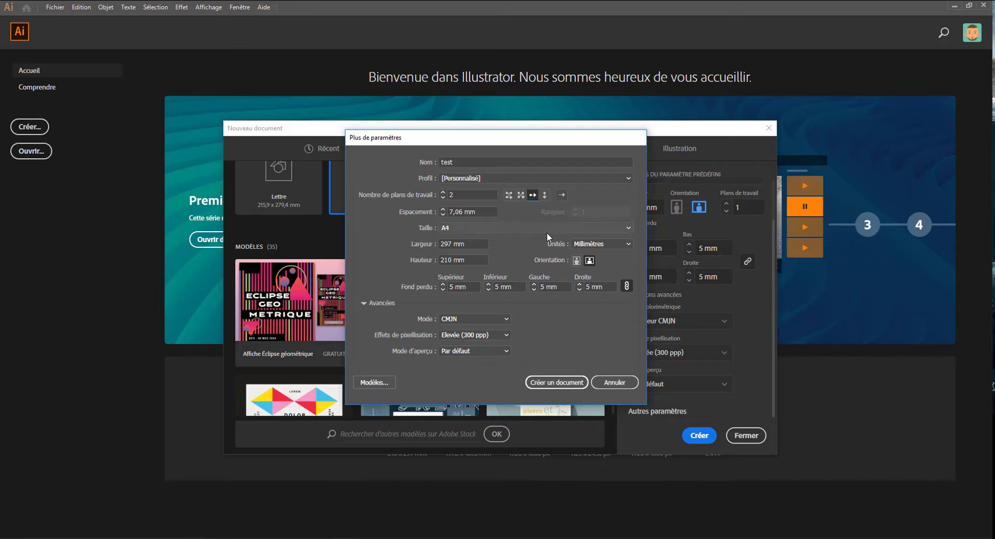
click(562, 195)
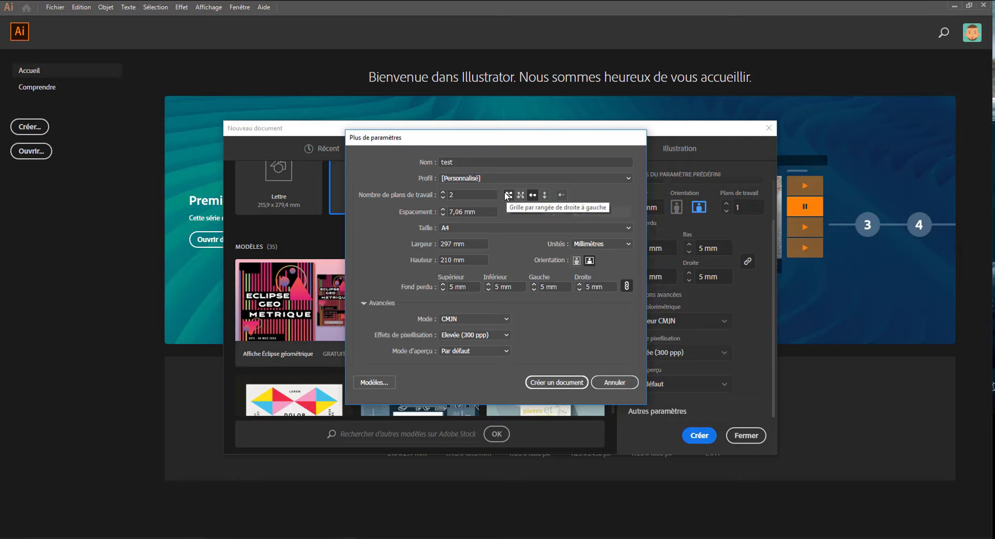
click(562, 195)
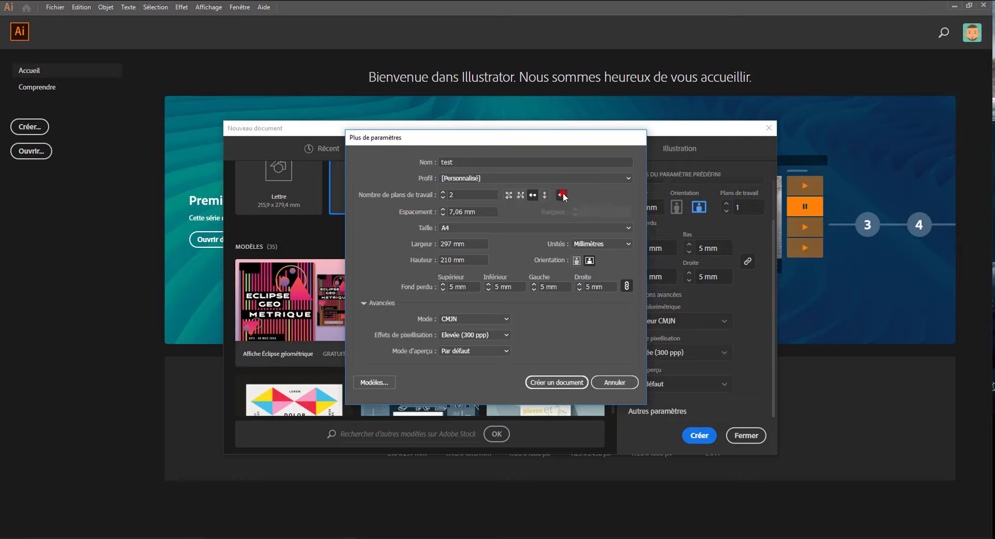
click(442, 209)
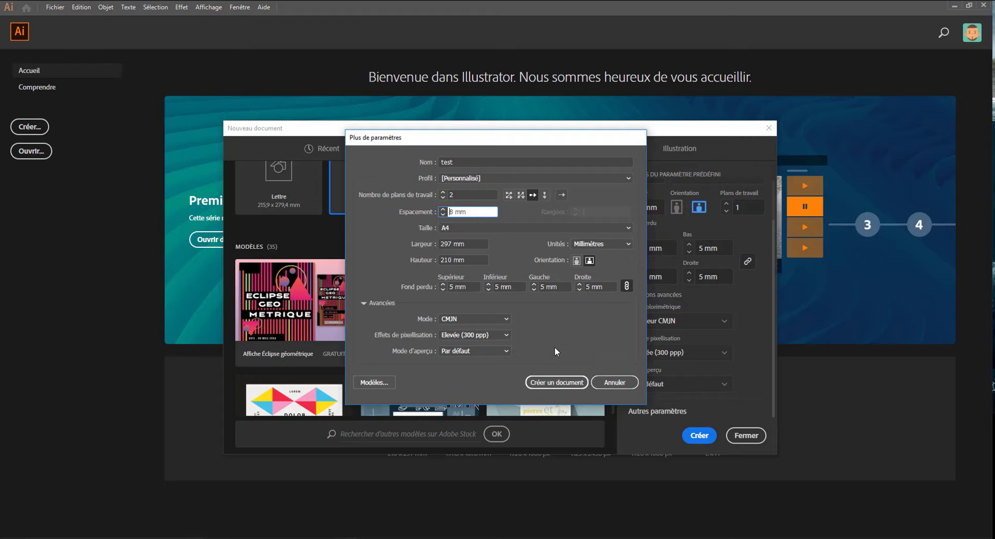
Browse the template files in the Modèles vierges folder, including Boîtes.ait and Tee-shirt.ait, and cancel without opening one
click(376, 383)
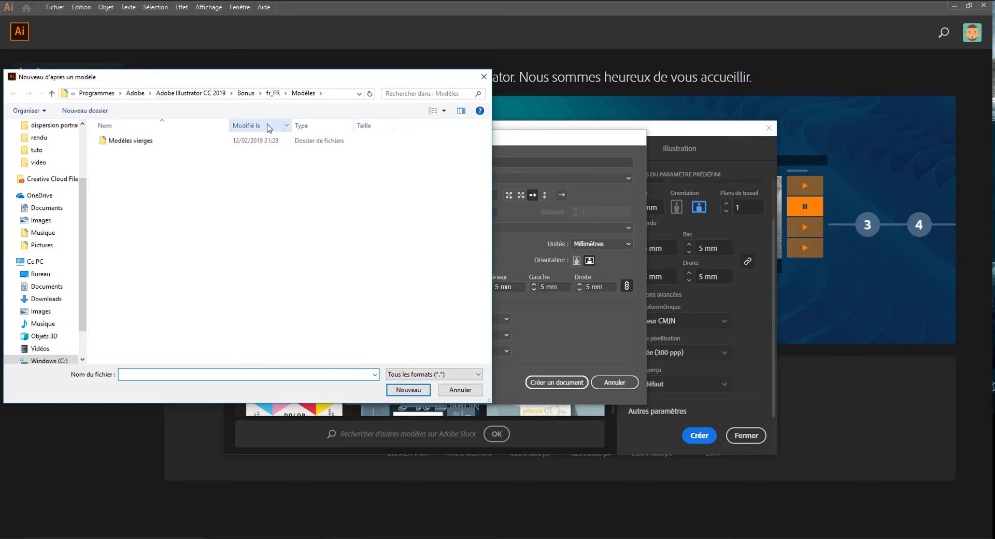
double_click(126, 142)
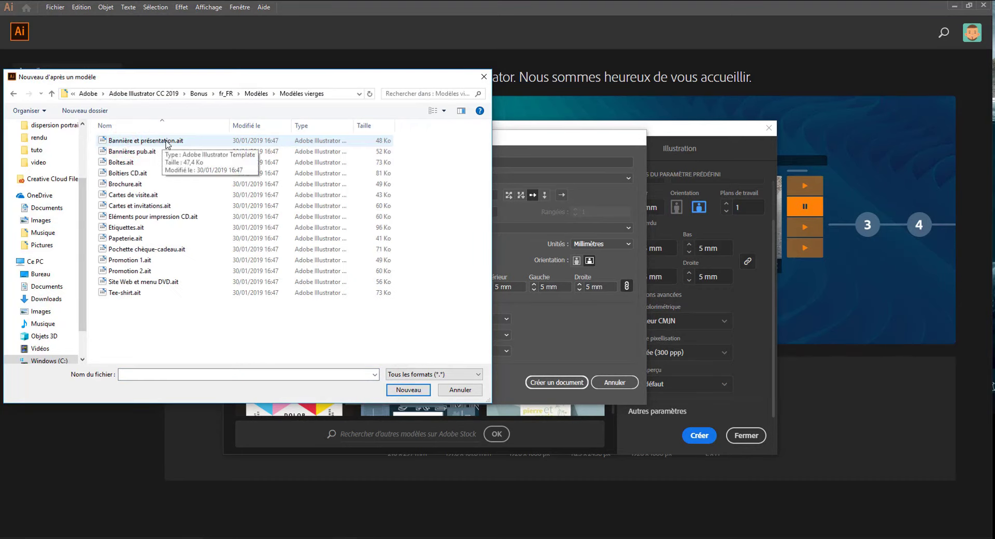
click(130, 151)
click(123, 162)
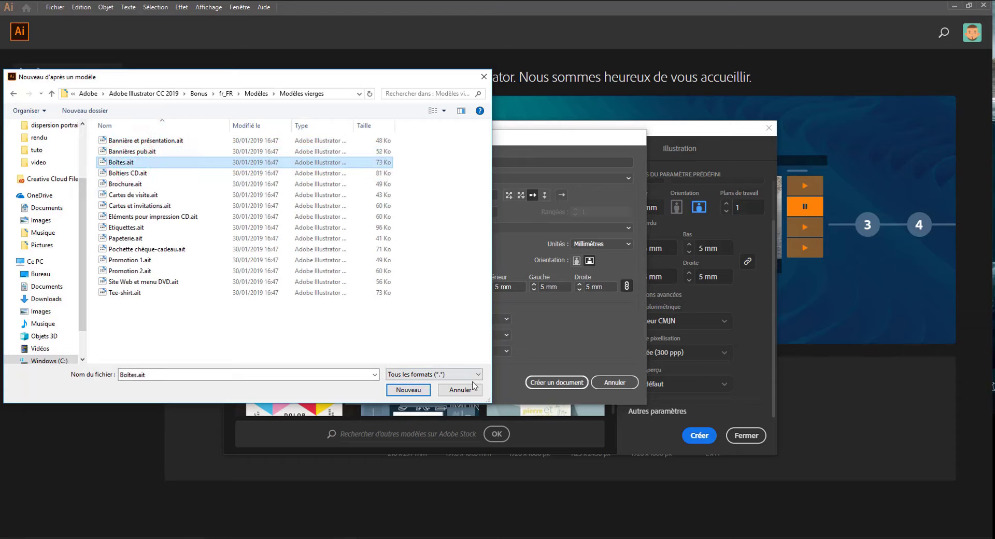
click(132, 293)
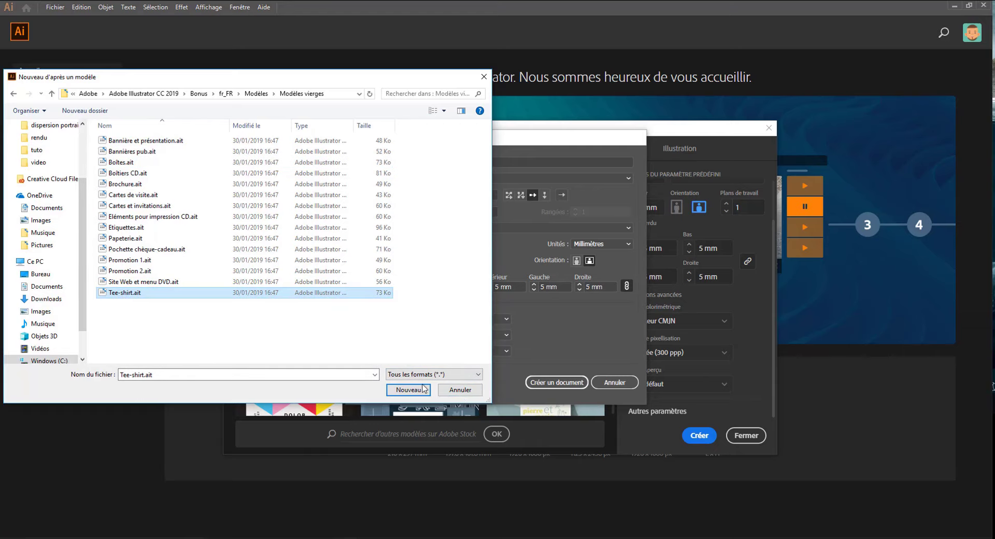
click(458, 389)
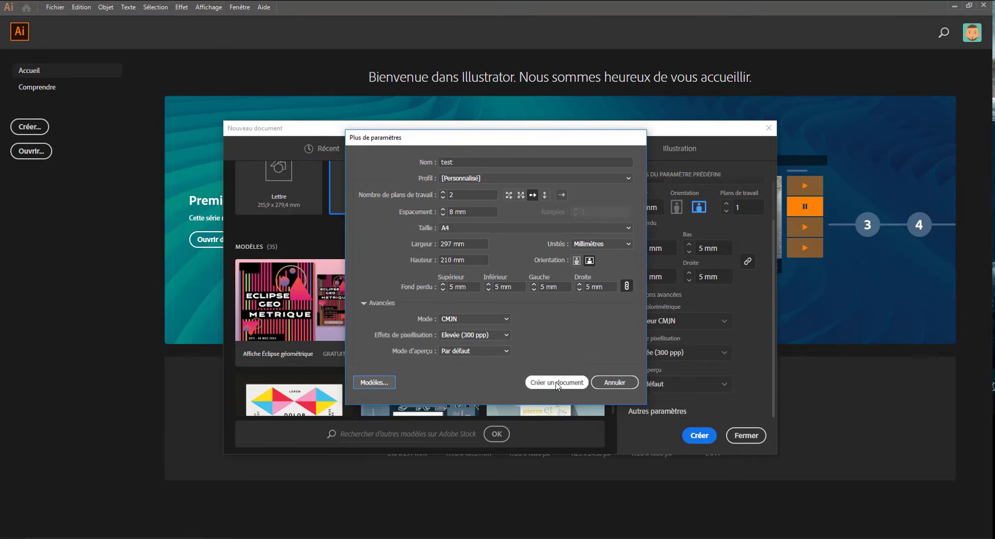
Create a new document from the Tee-shirt.ait template in the Modèles vierges folder
click(374, 383)
click(114, 142)
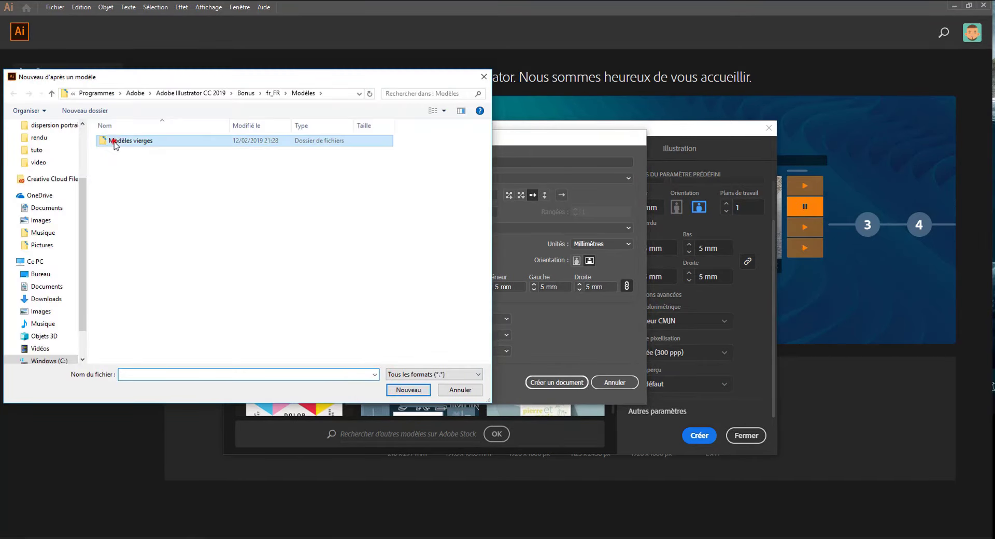
double_click(114, 142)
double_click(128, 291)
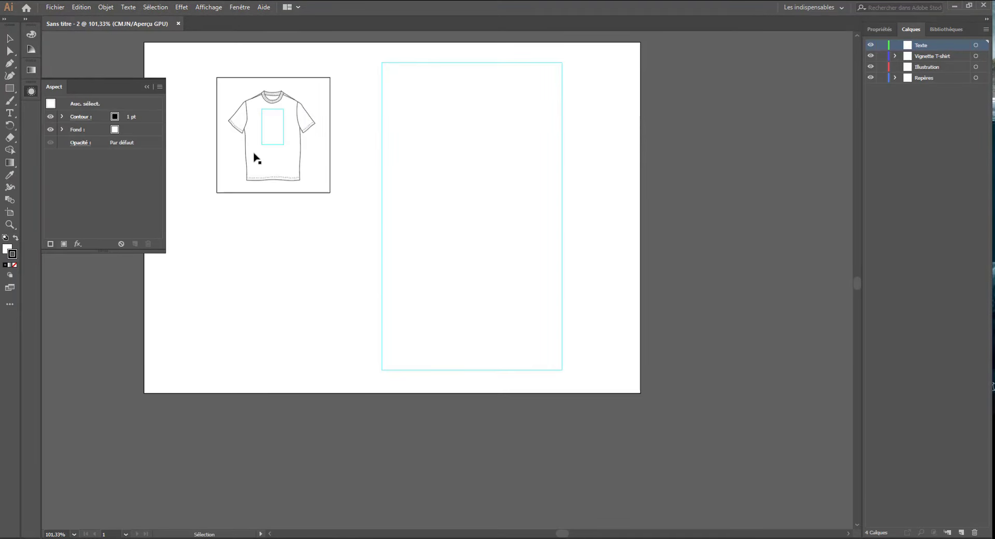
Examine the T-shirt template's layout by selecting its large rectangular guide, and clear the selection
scroll(257, 158, up, 2)
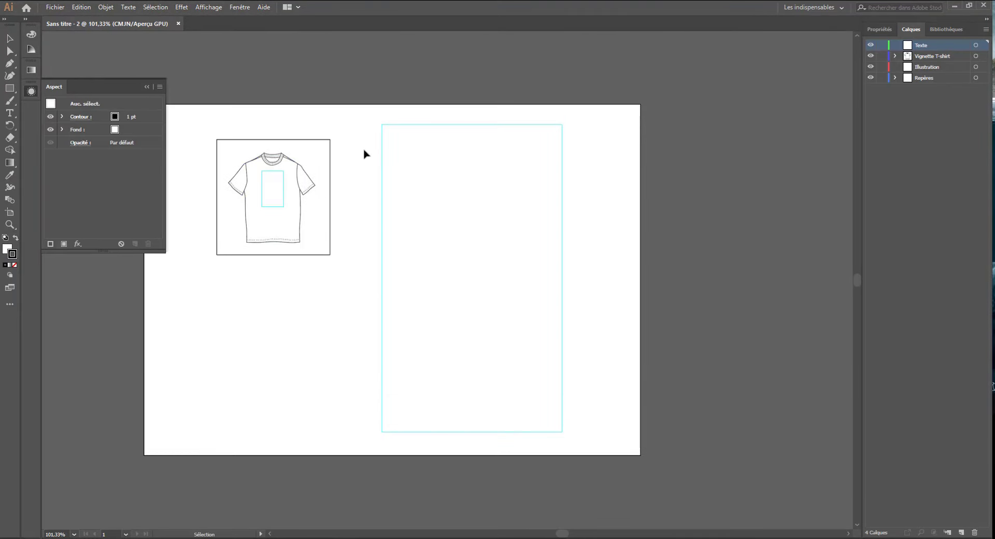
click(481, 130)
click(561, 123)
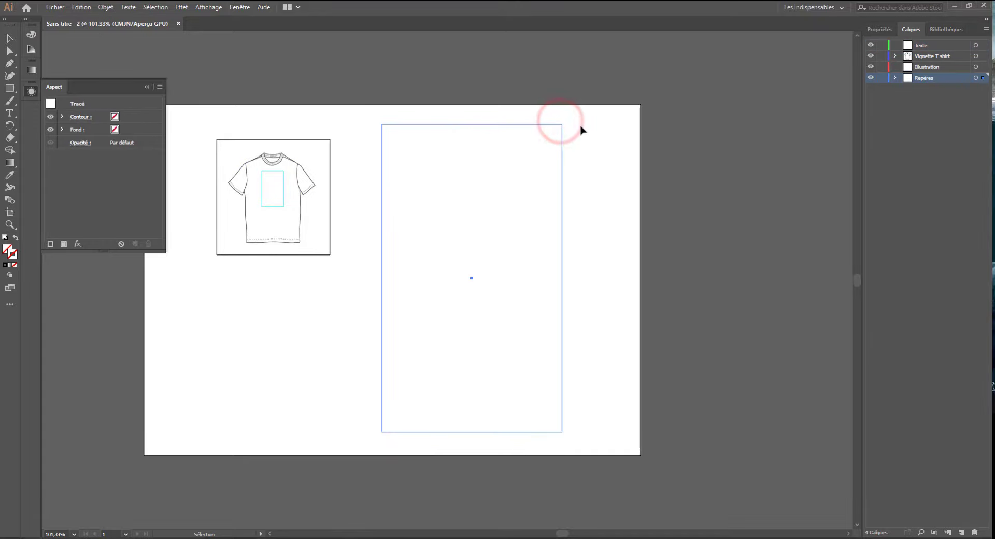
click(544, 128)
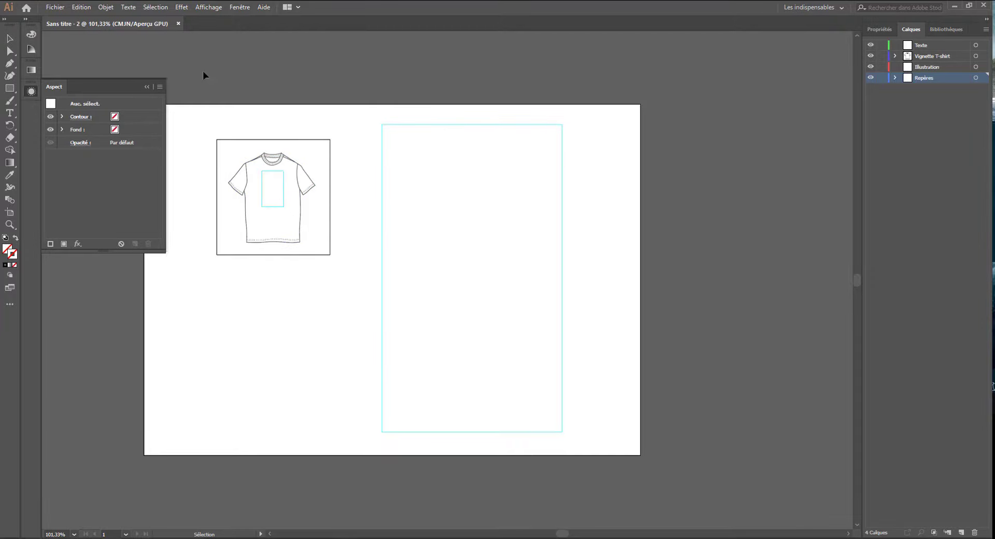
Close the T-shirt document and create a new one from the Brochure.ait blank template, starting from the Illustration category
click(178, 23)
click(34, 132)
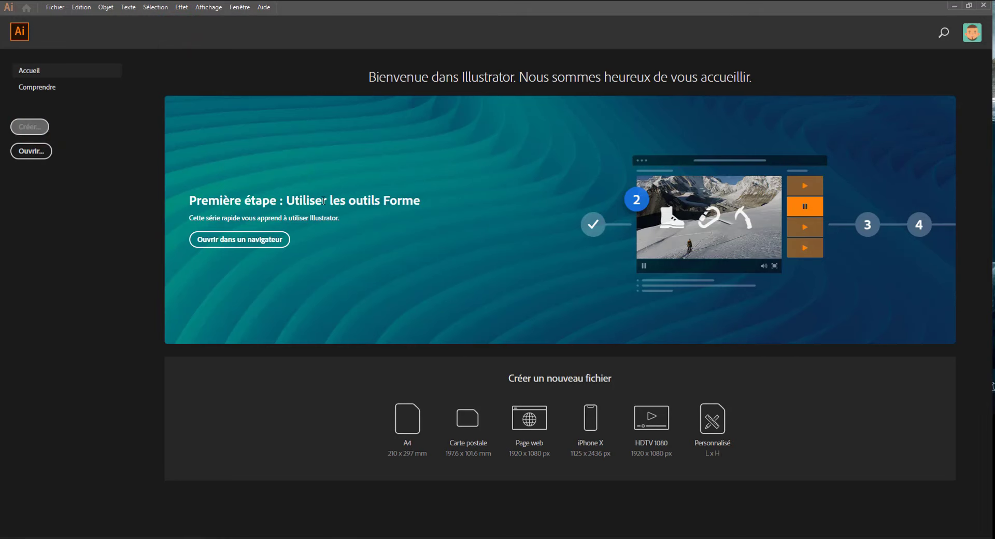
click(662, 150)
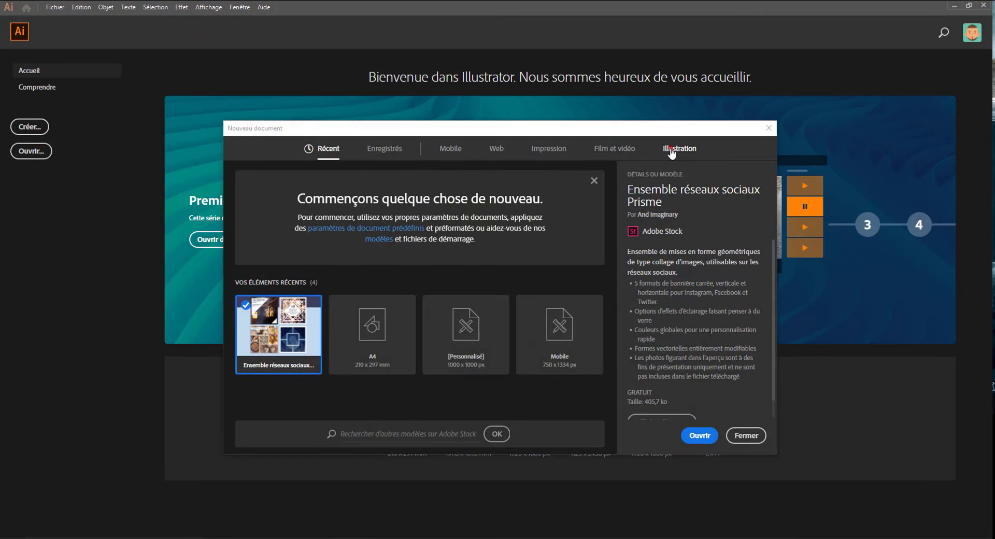
scroll(642, 401, down, 1)
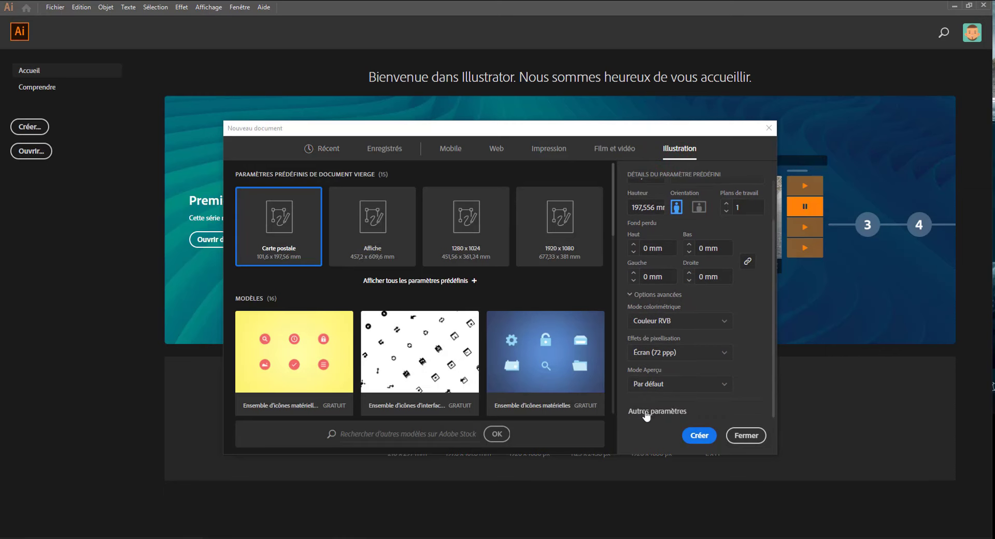
click(648, 410)
click(359, 386)
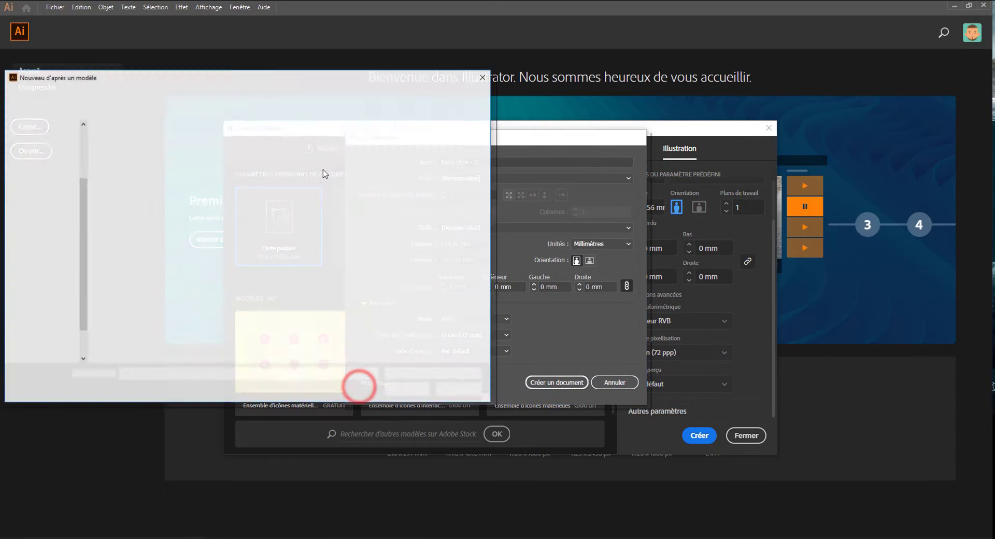
double_click(117, 135)
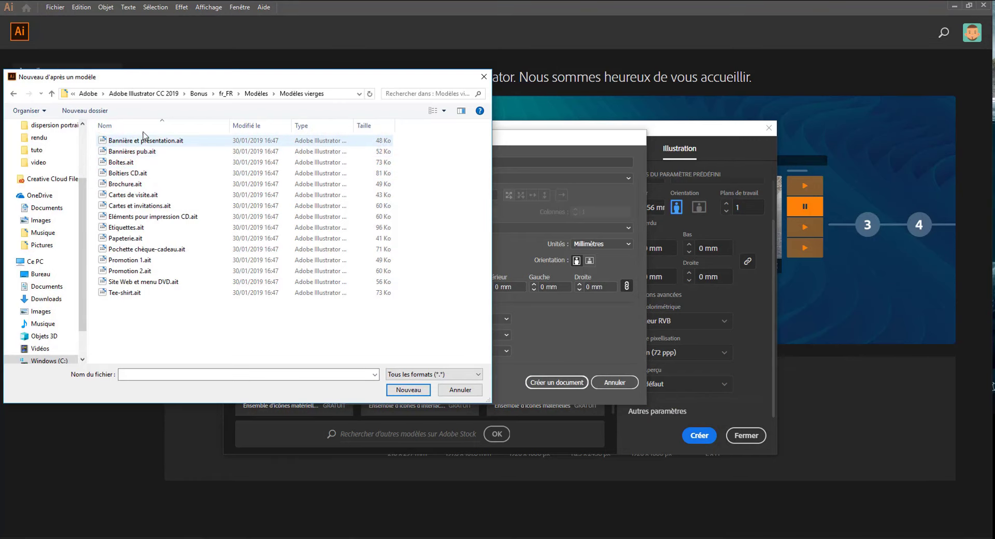
double_click(127, 184)
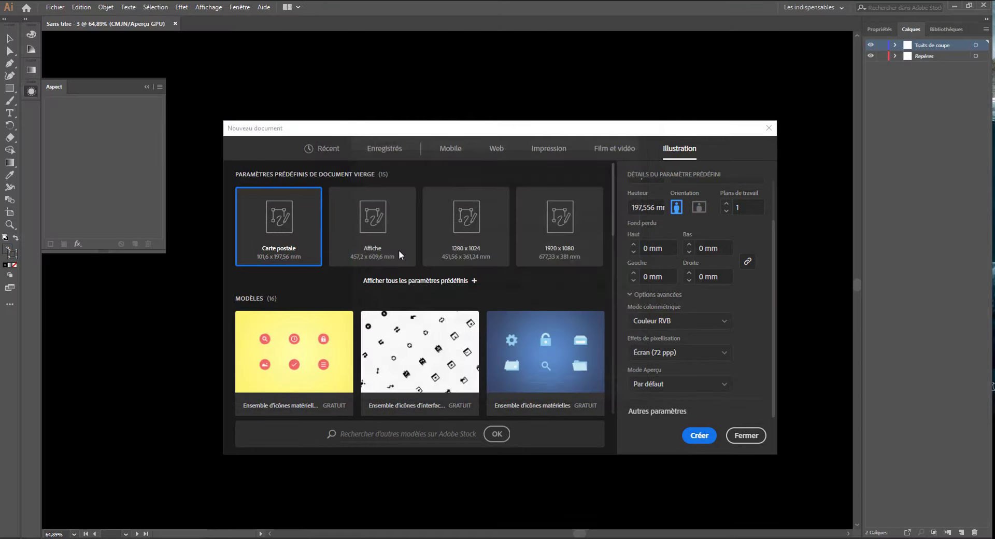
Examine the first brochure artboard's vertical fold guide and dashed crop mark group by selecting each, and clear the selection
scroll(495, 262, down, 1)
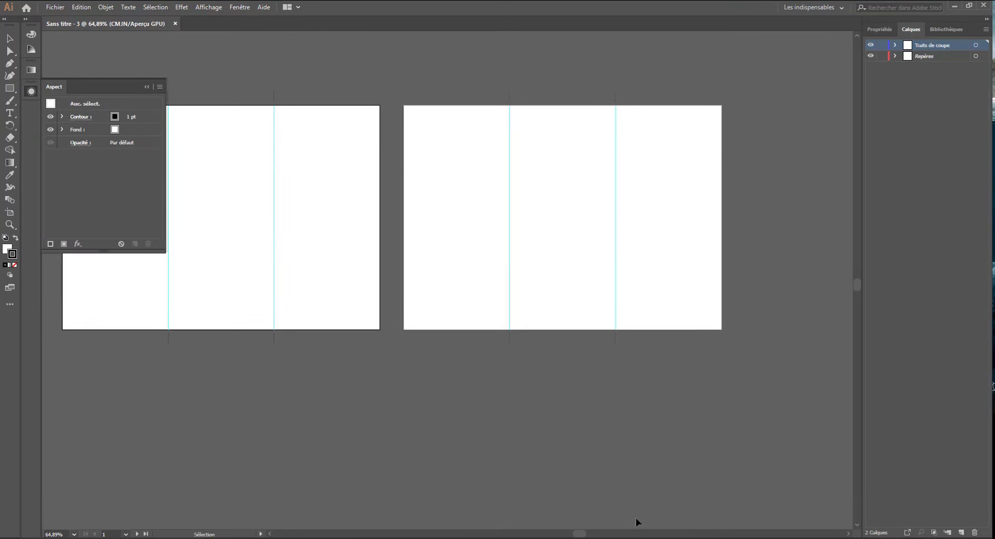
drag(583, 534, 572, 529)
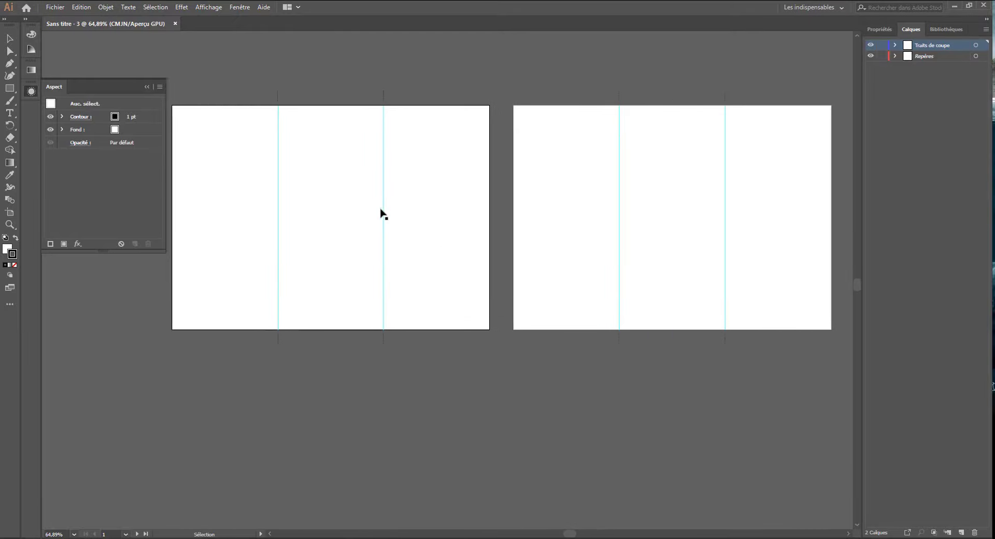
click(383, 168)
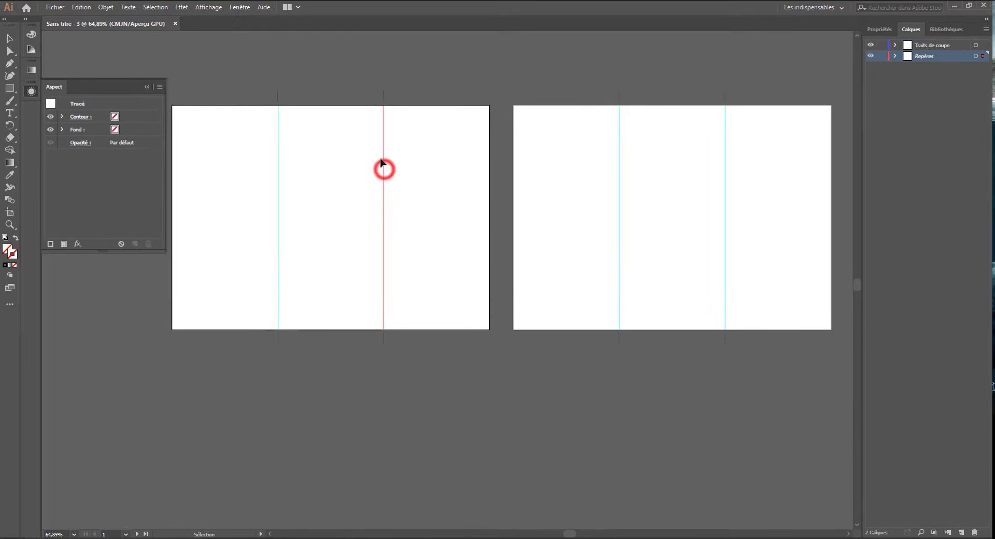
click(309, 85)
click(384, 93)
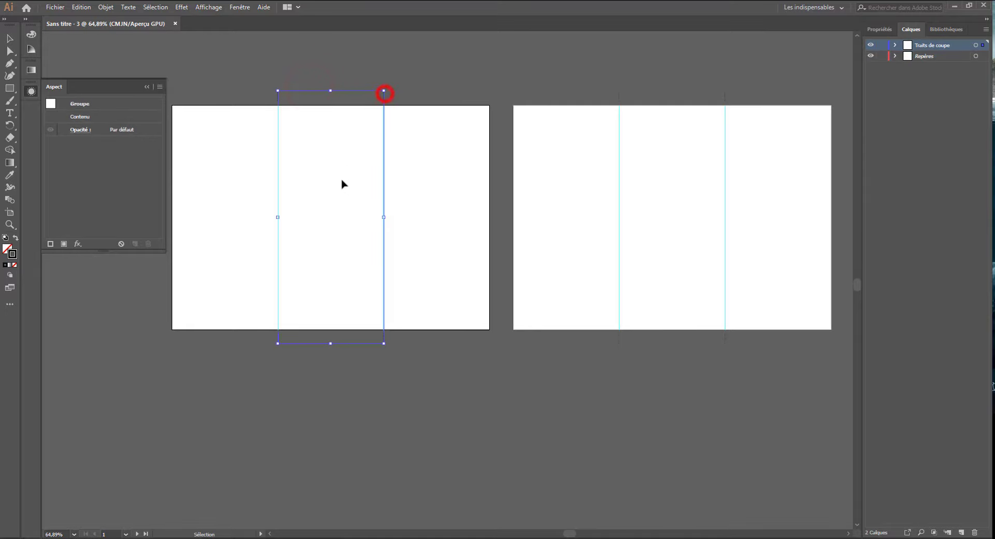
click(505, 45)
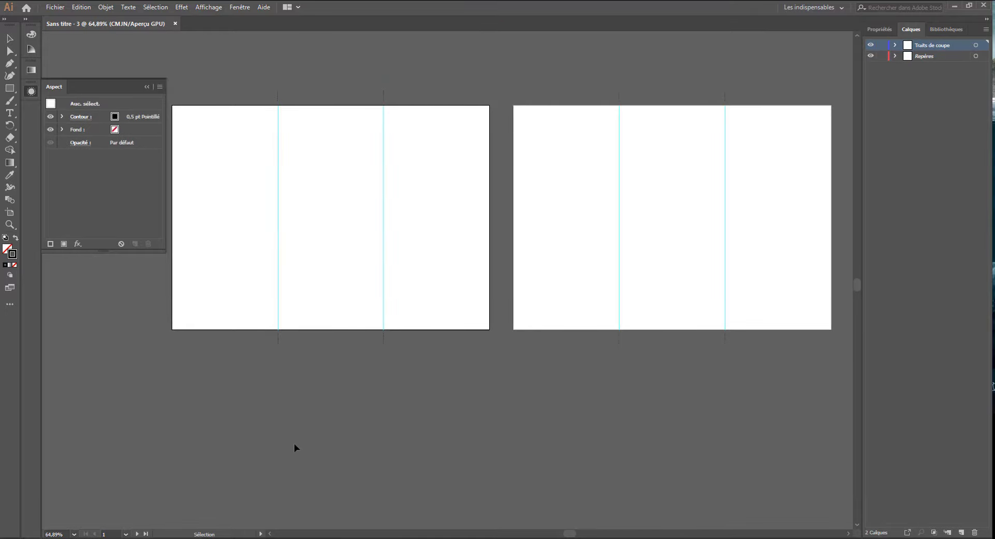
Close the brochure document and create a new one from the saved template Ensemble réseaux sociaux Prisme
click(176, 24)
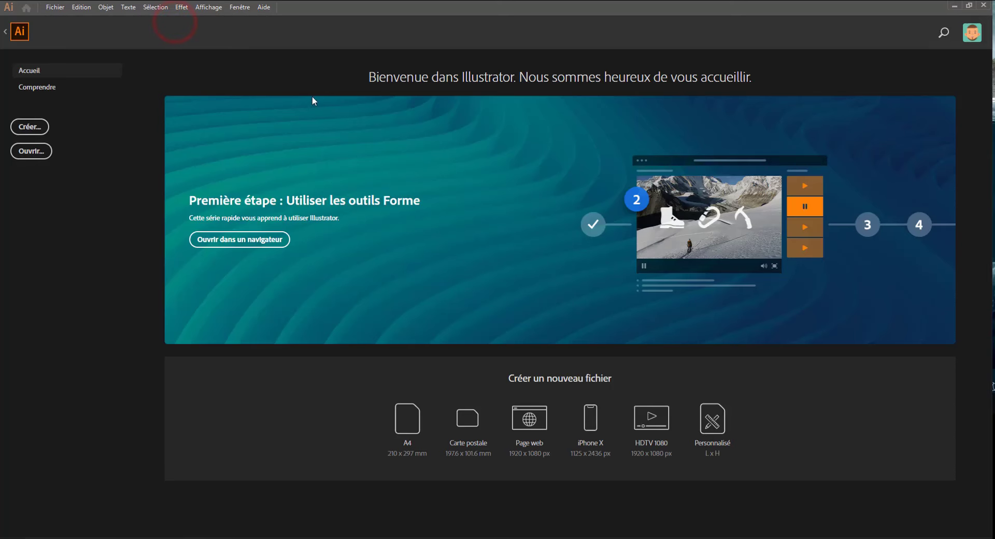
click(31, 134)
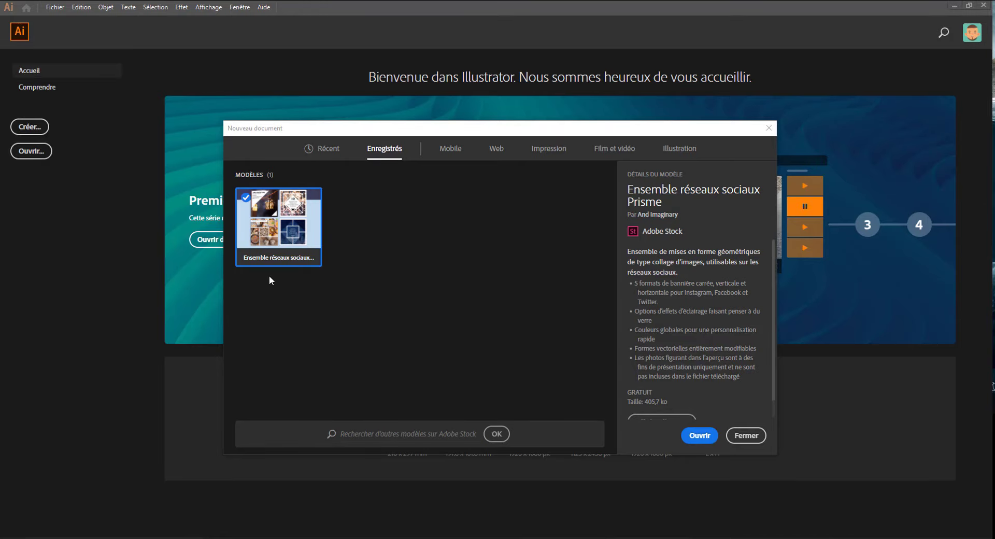
click(694, 435)
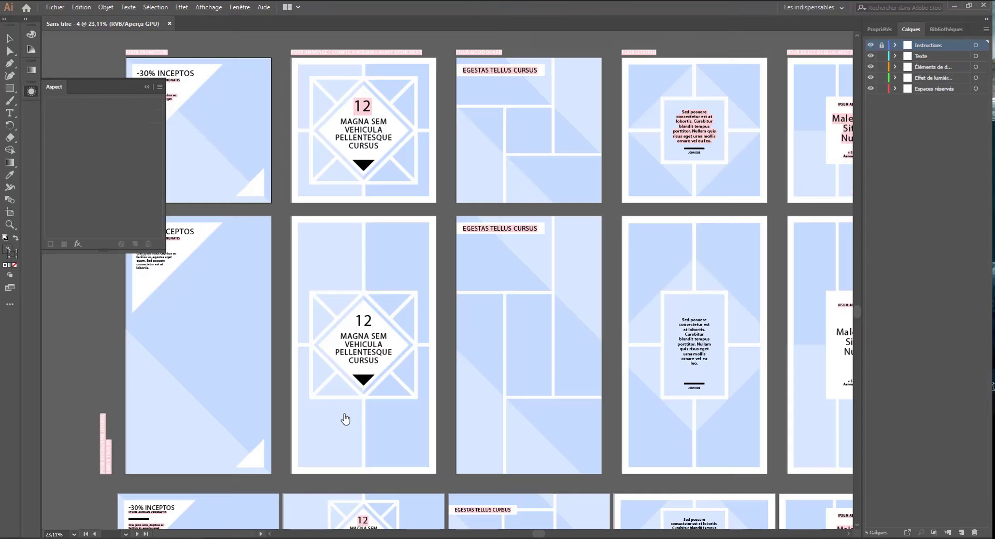
Collapse the Aspect panel and look over the template's first rows of social media artboards
click(31, 91)
scroll(502, 362, down, 1)
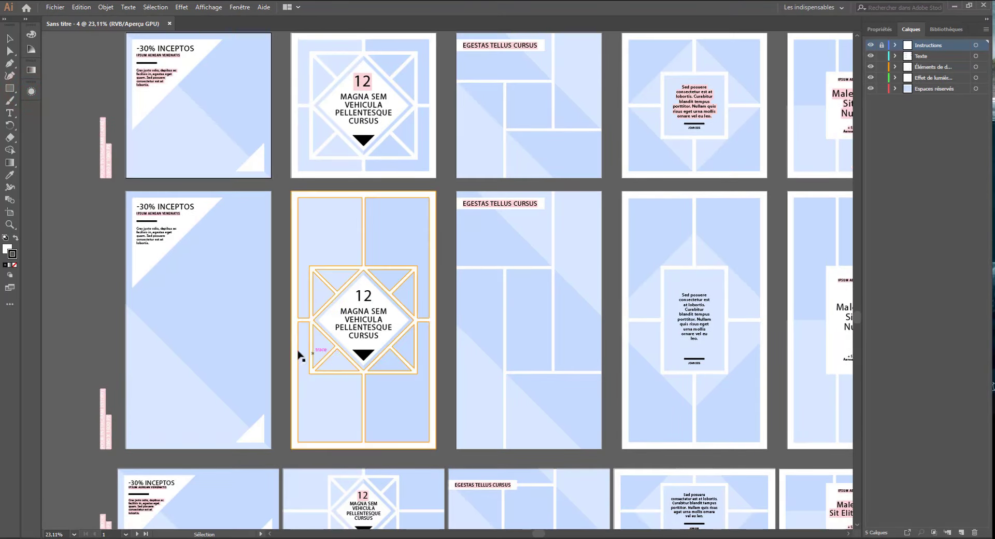
key(space)
drag(555, 140, 251, 207)
drag(290, 235, 503, 242)
drag(276, 216, 415, 184)
drag(451, 353, 350, 241)
key(space)
drag(133, 176, 237, 341)
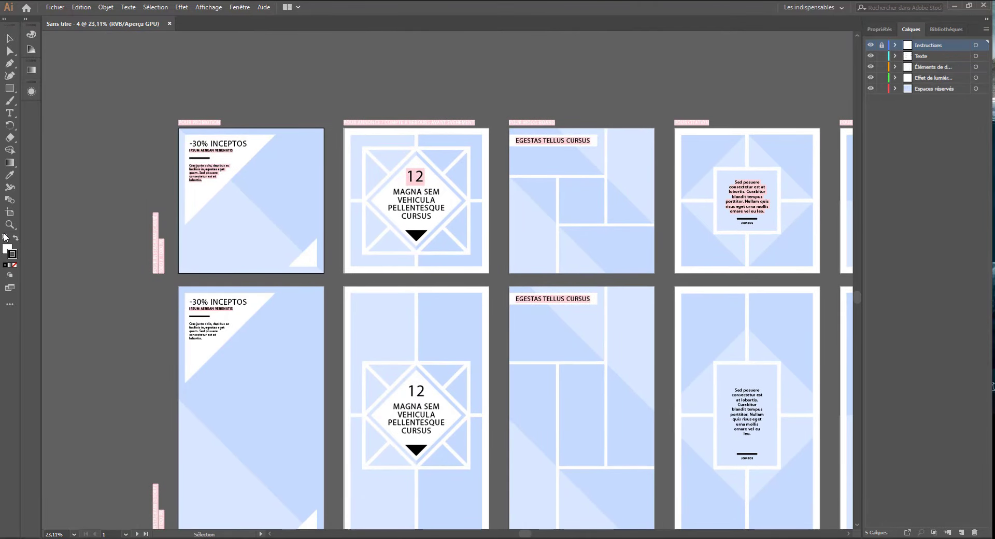
Try to select the pink instruction label above the second artboard
click(396, 136)
click(393, 126)
click(390, 130)
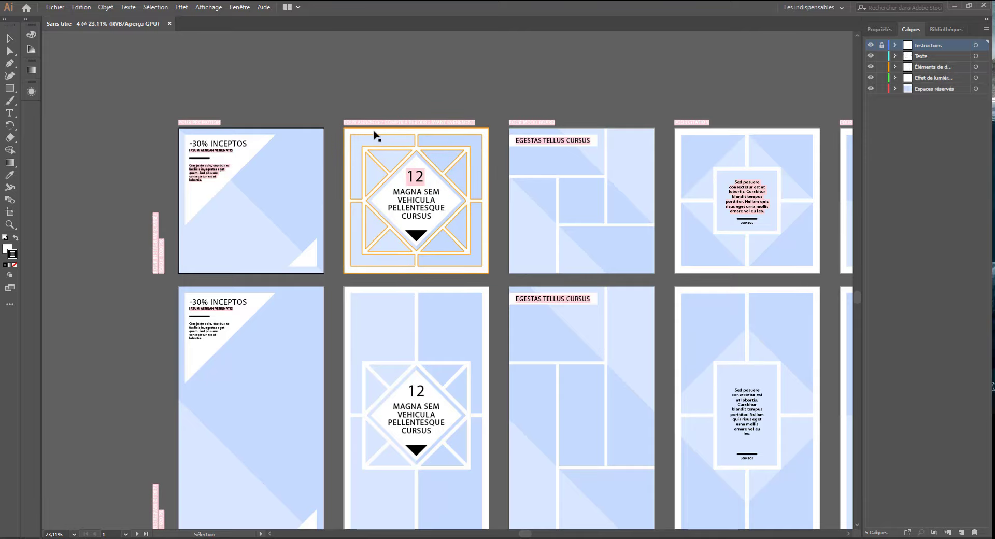
click(375, 124)
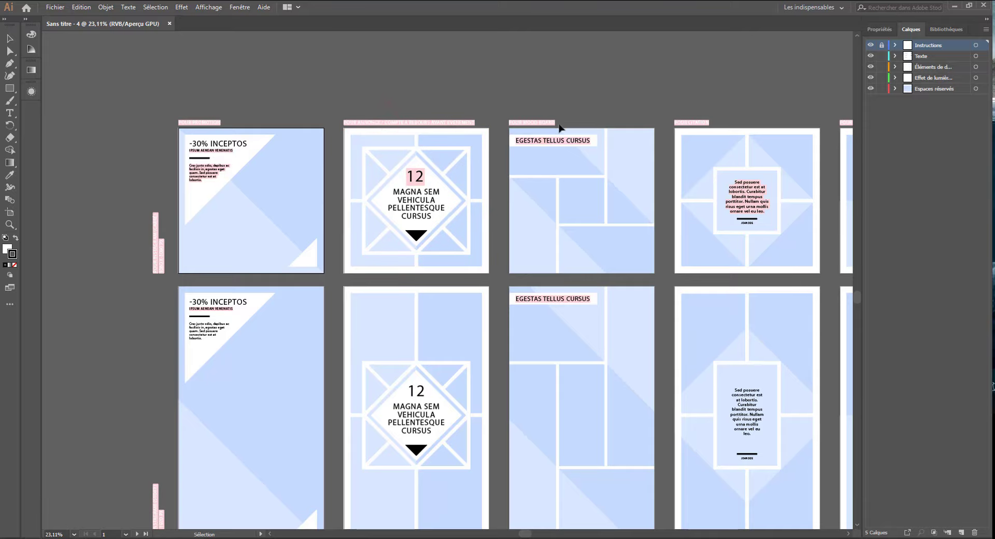
Check the artboard names with the Artboard tool, and return to the Selection tool
click(10, 213)
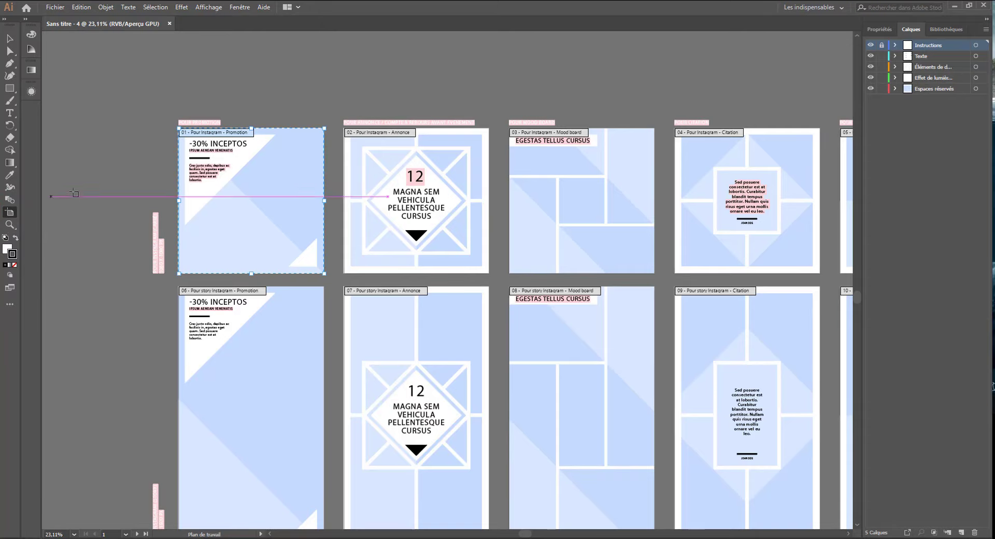
click(97, 186)
click(8, 40)
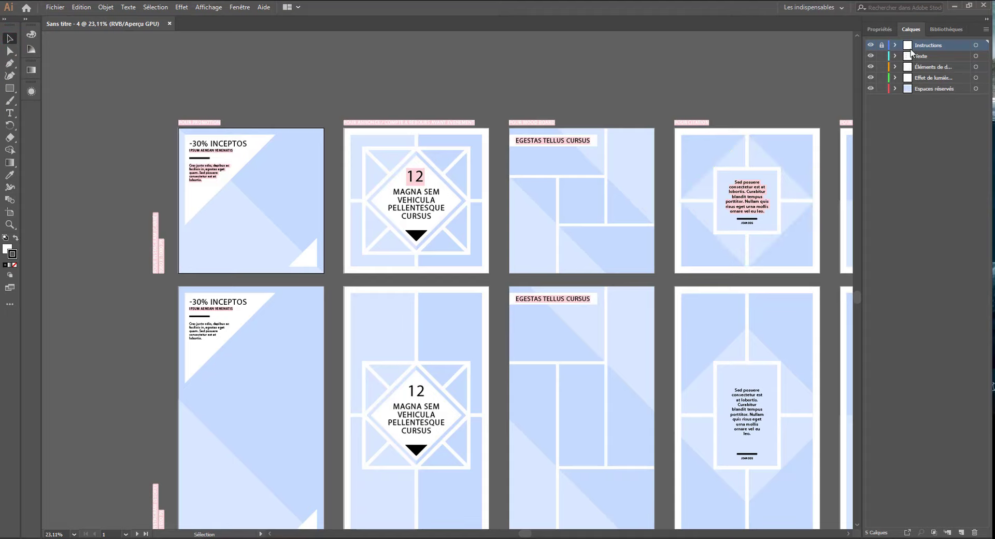
Toggle the Instructions layer's lock, and switch the Texte layer's visibility off and back on
click(882, 45)
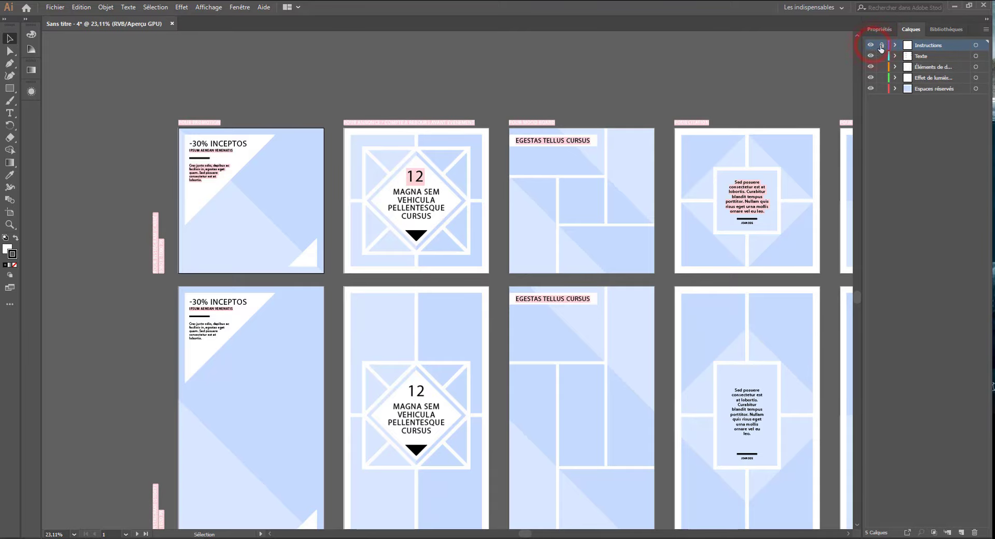
click(871, 54)
click(871, 54)
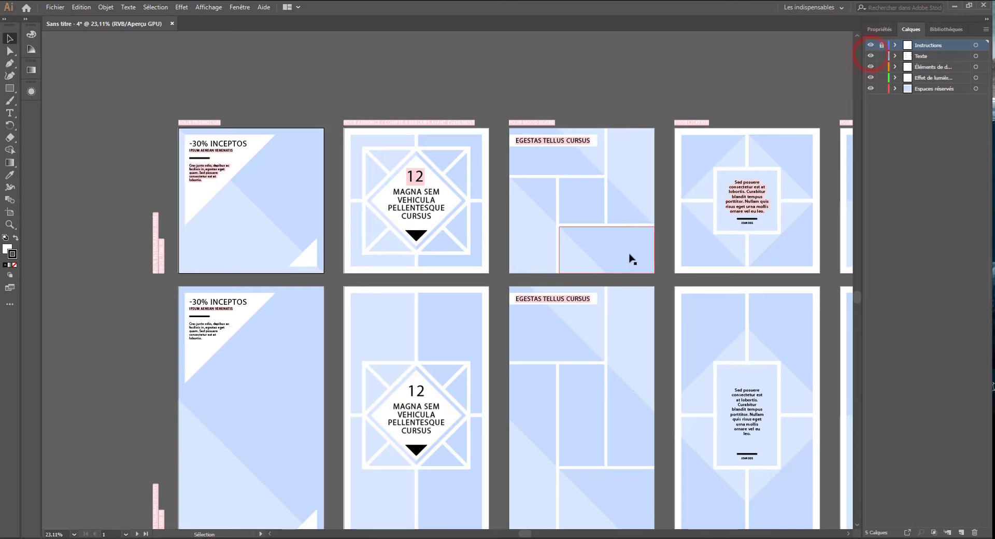
Select the light-effect shape on the third artboard, and expand the Espaces réservés layer to highlight its first placeholder
scroll(635, 243, down, 1)
click(639, 200)
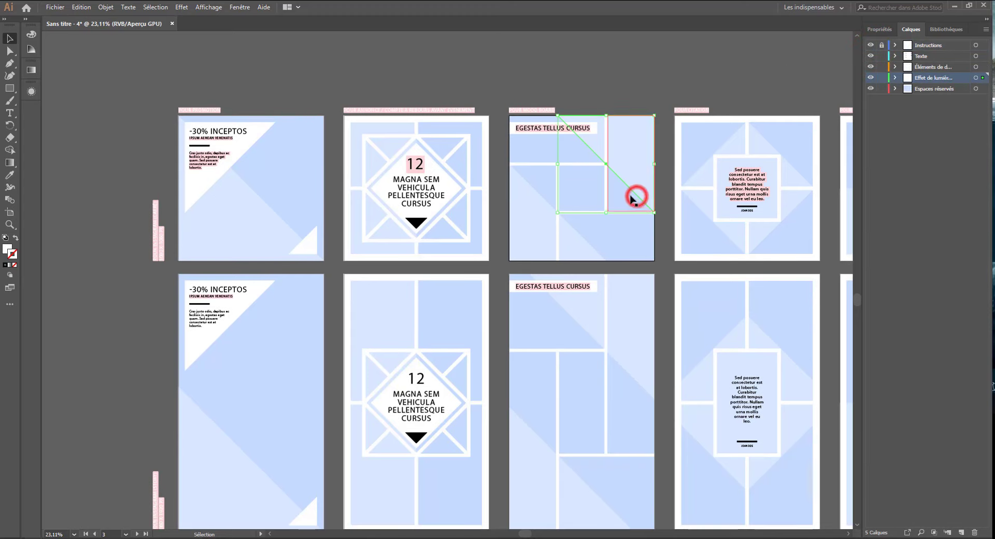
click(896, 89)
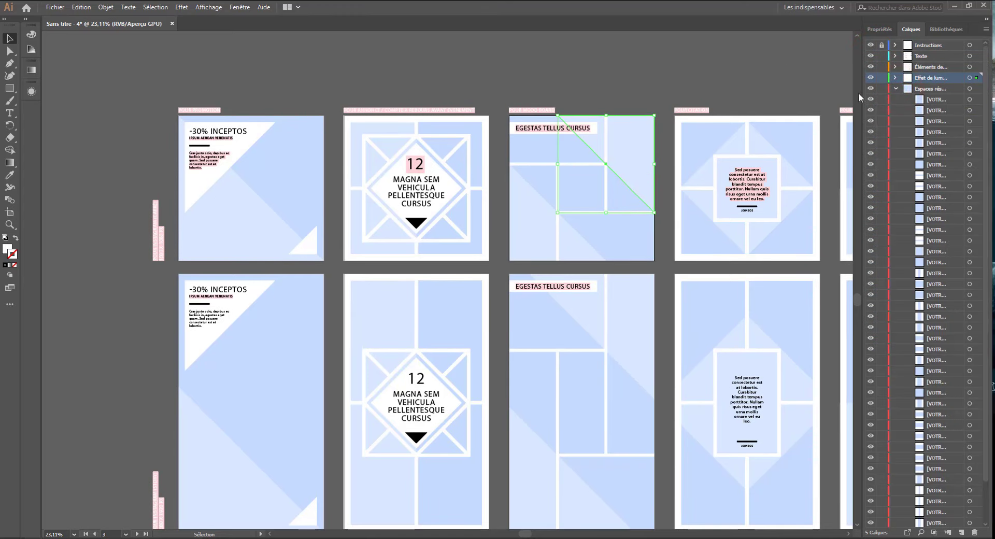
click(869, 99)
click(933, 100)
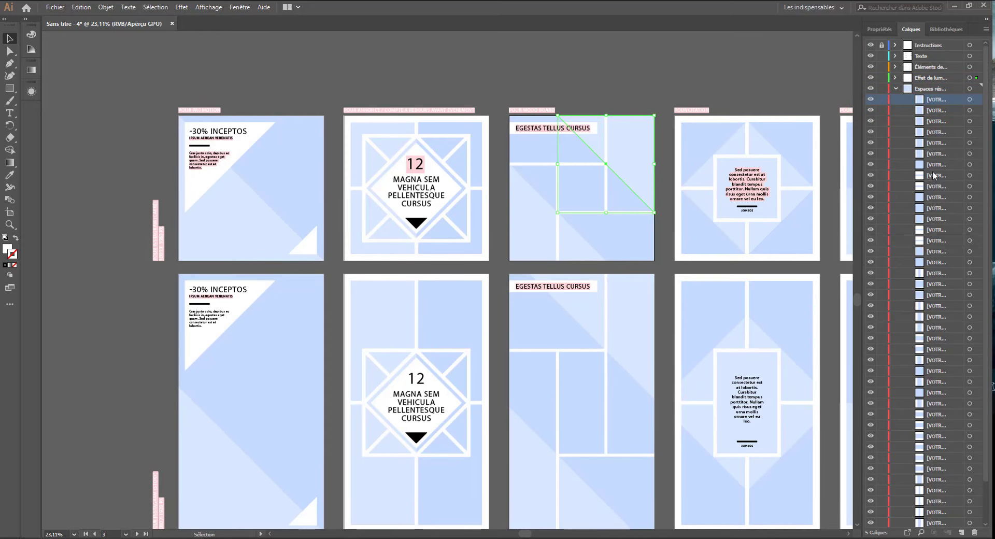
Look over the template's rows of artboards and the repeated designs in each format
scroll(534, 286, down, 1)
scroll(533, 285, down, 10)
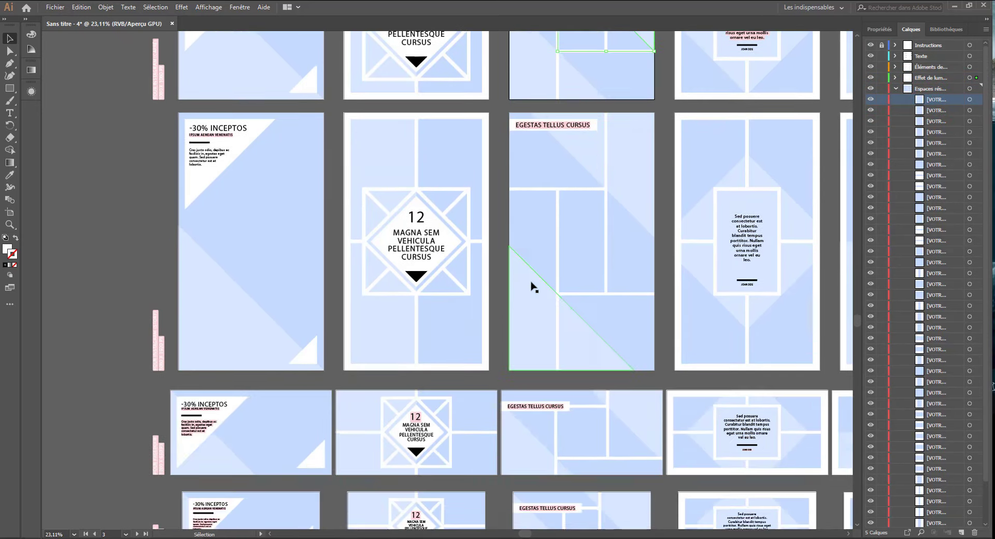
scroll(527, 288, up, 14)
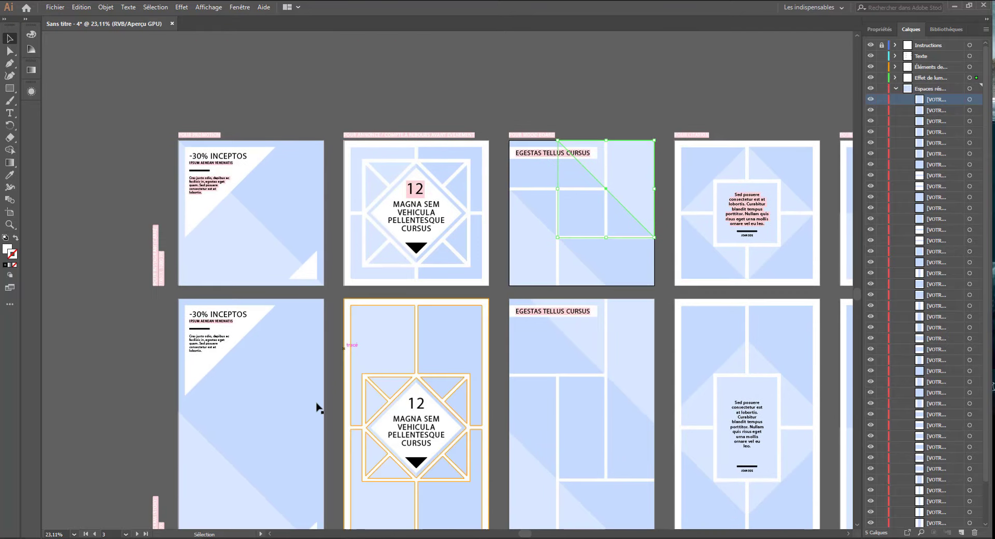
scroll(317, 406, down, 6)
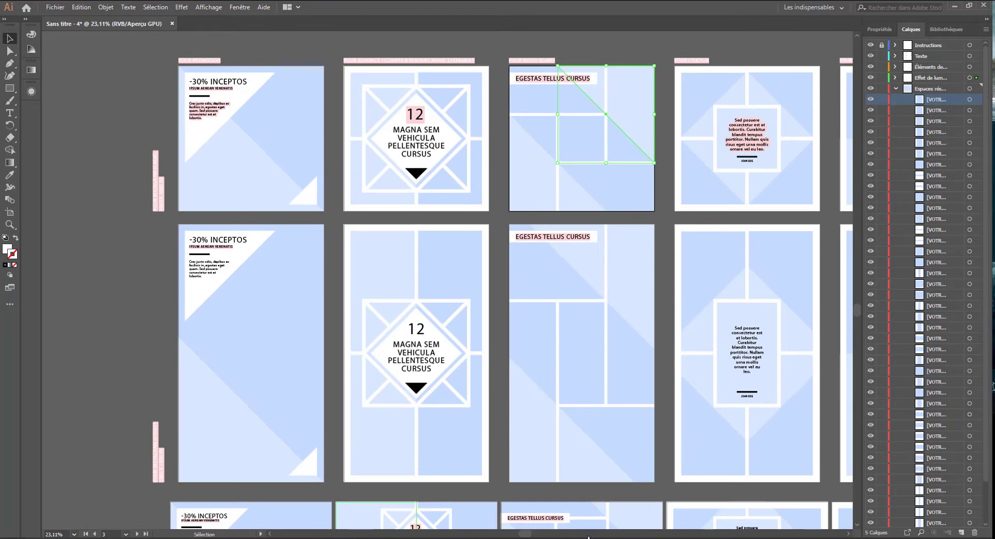
drag(525, 533, 559, 534)
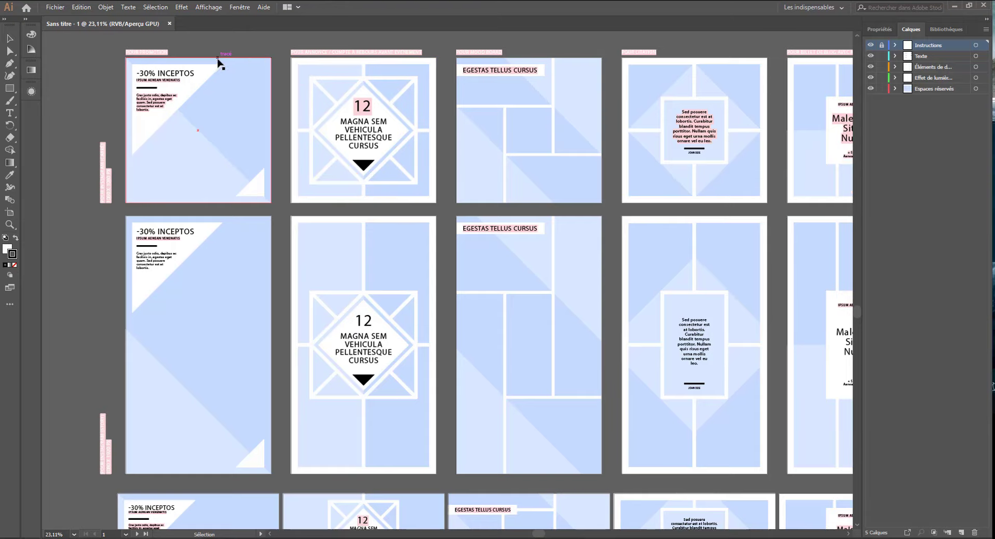
Switch to the Les indispensables classiques workspace, and toggle the toolbar's column layout back and forth
click(236, 9)
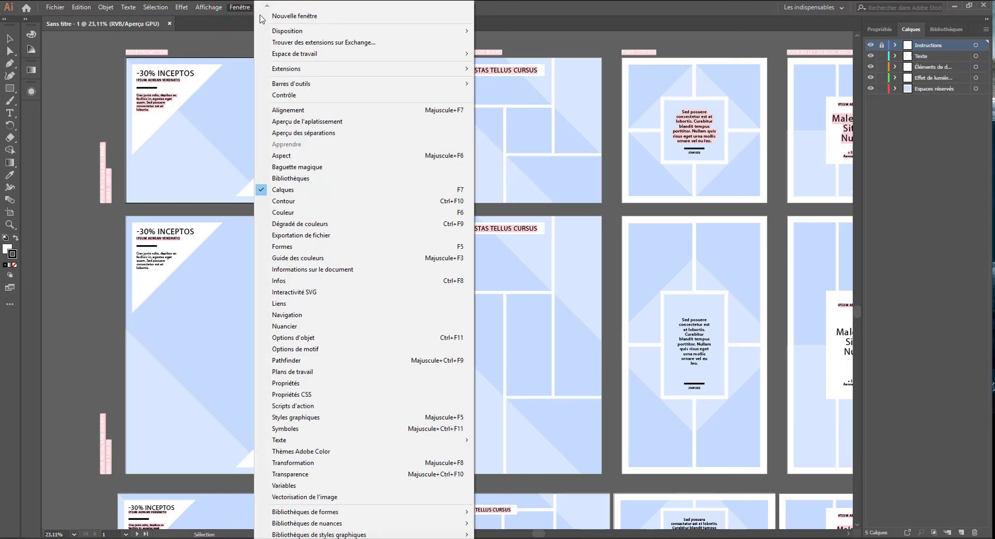
mouse_move(292, 56)
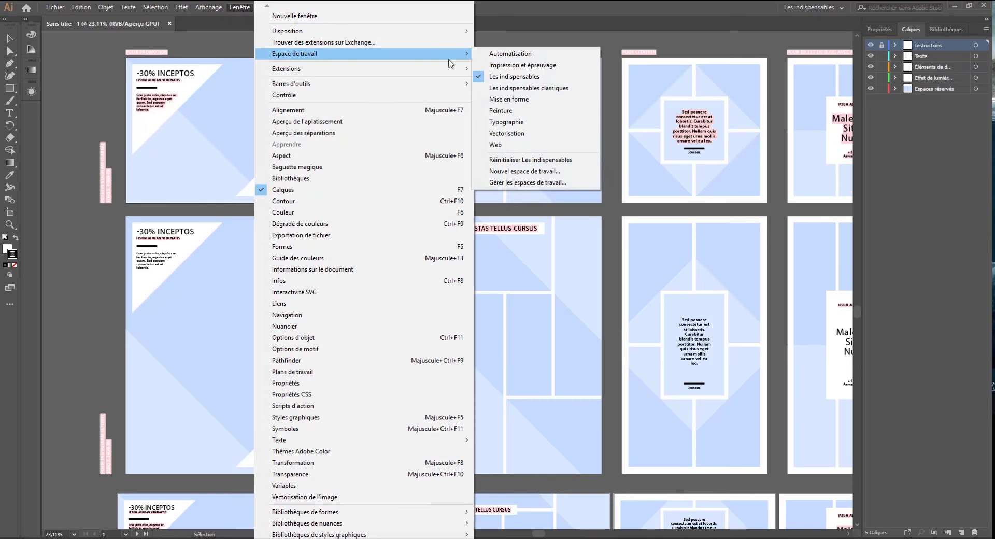
click(542, 89)
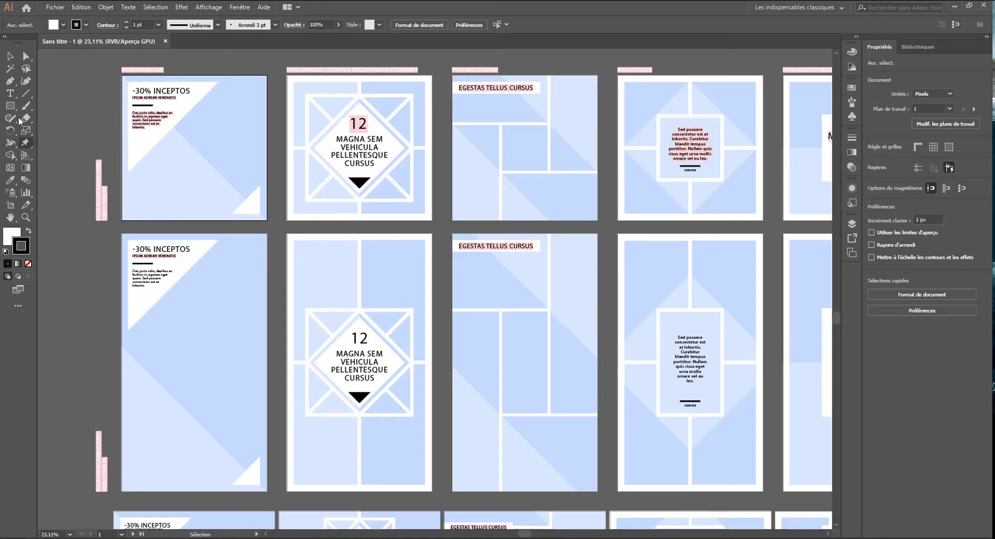
click(5, 37)
click(5, 37)
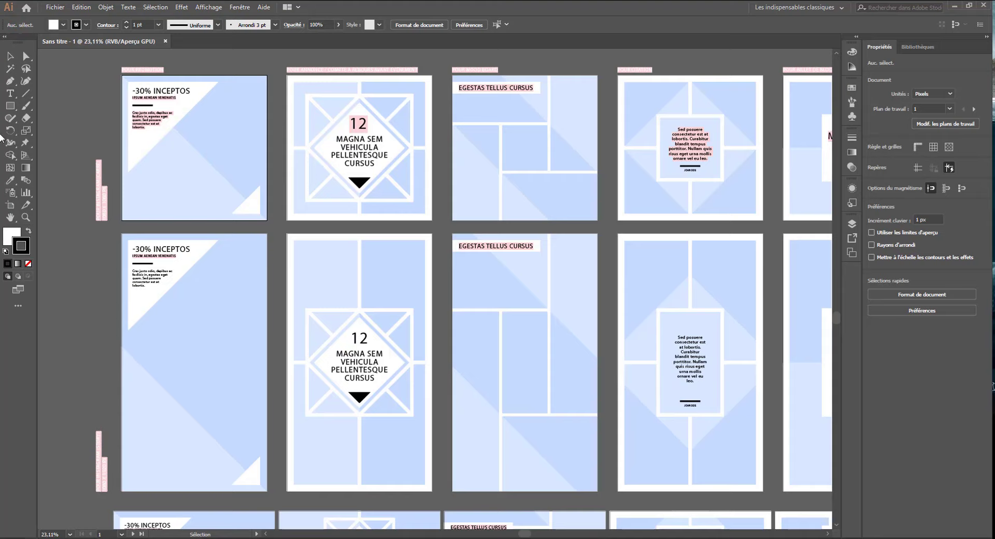
Open the complete list of tools and look through its categories
click(17, 306)
scroll(48, 241, down, 8)
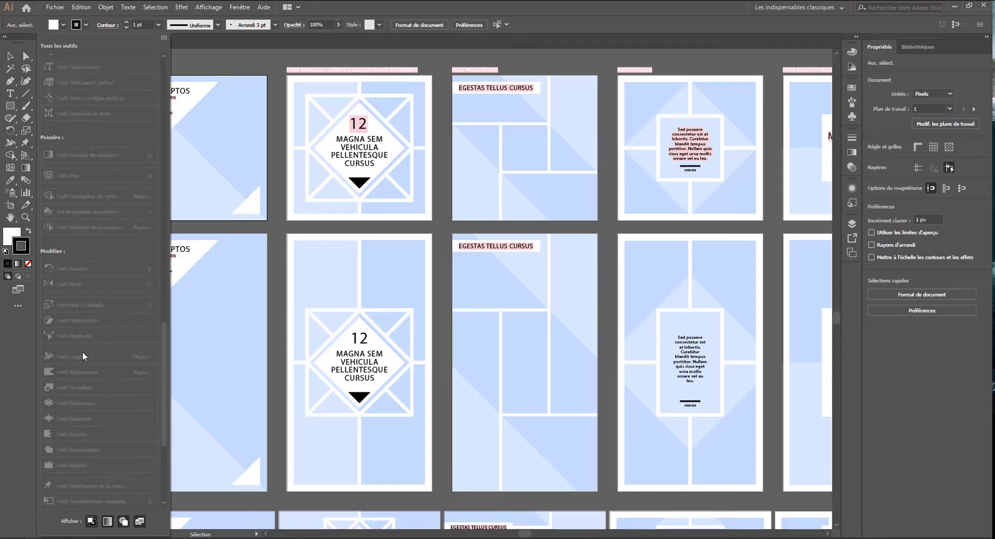
scroll(83, 351, down, 5)
scroll(78, 475, up, 12)
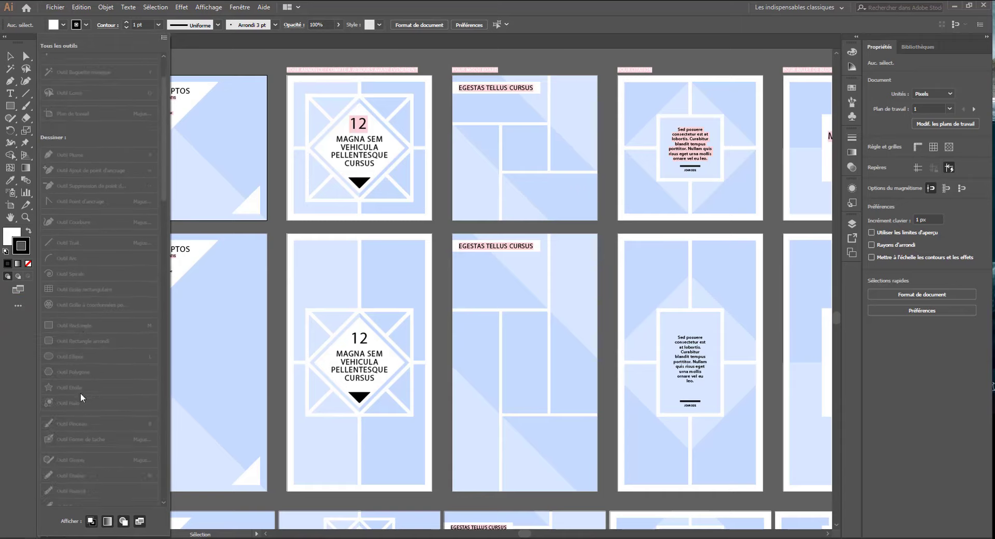
Hide and restore the toolbar's fill type controls and its drawing mode controls
click(108, 521)
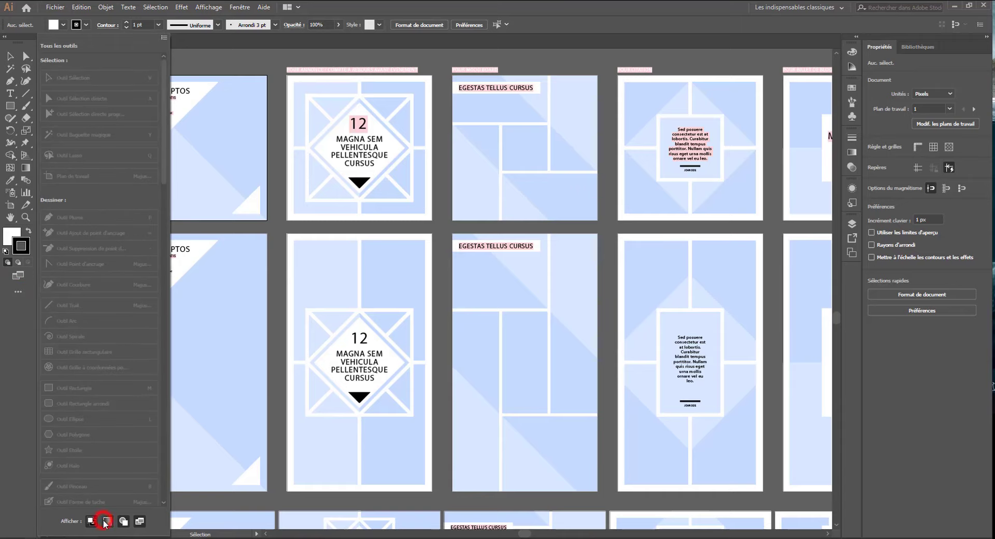
click(108, 522)
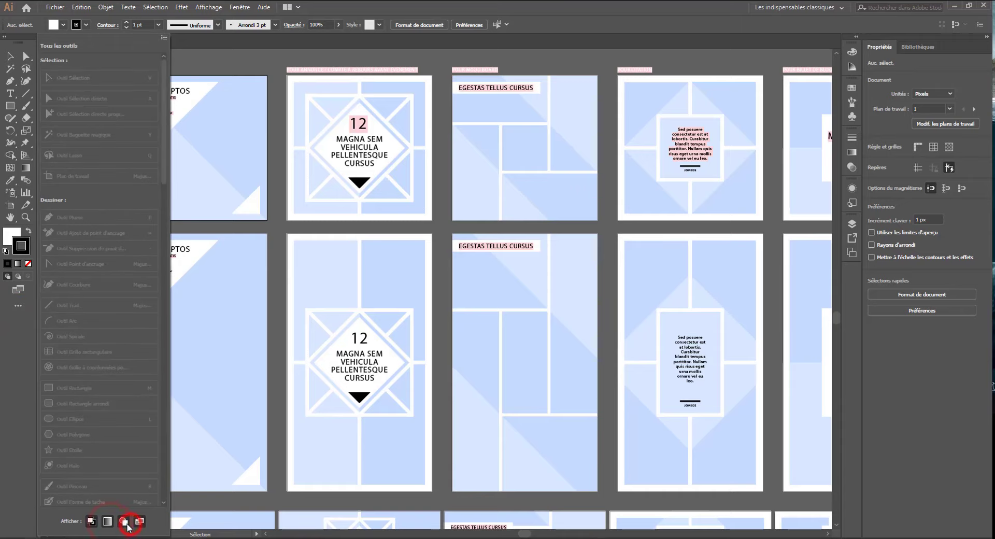
click(125, 523)
click(125, 522)
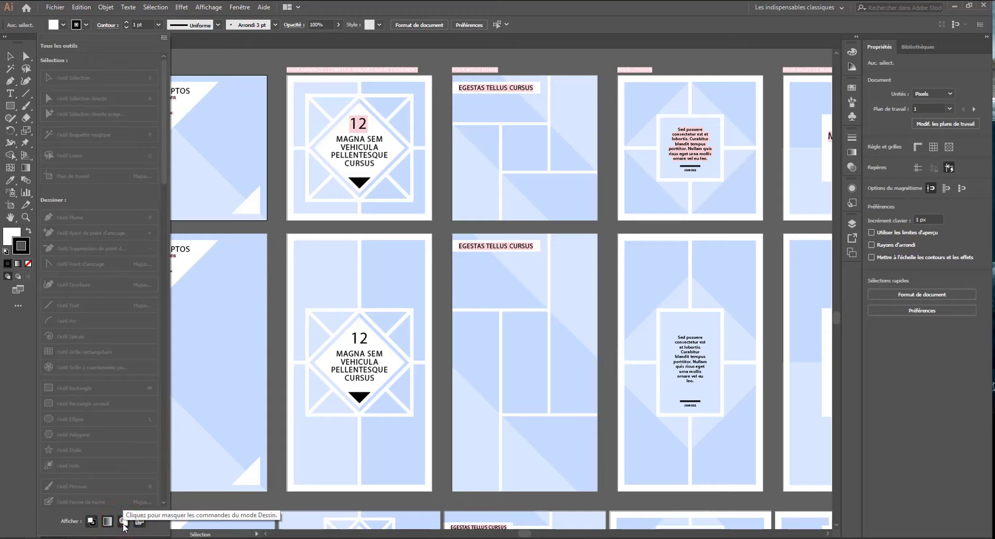
click(125, 523)
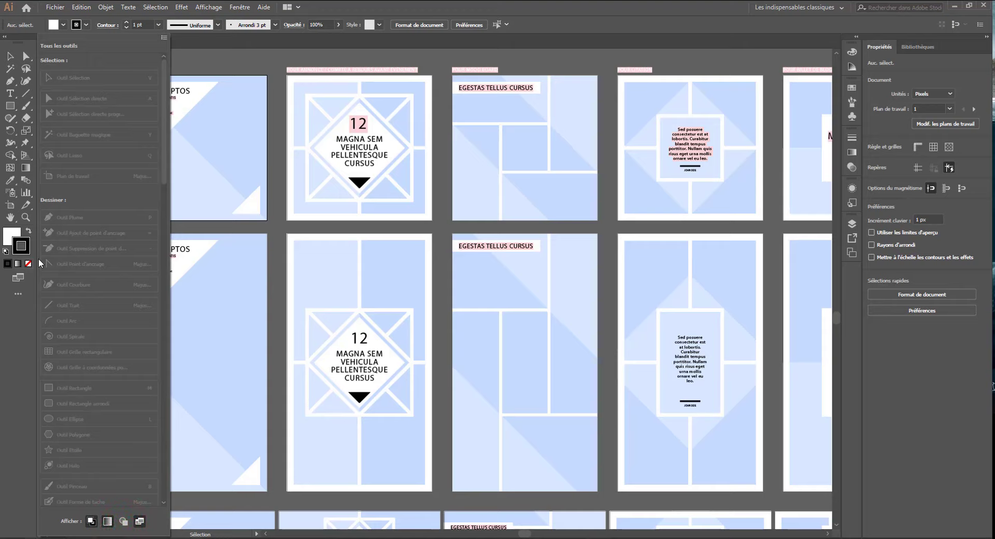
click(124, 520)
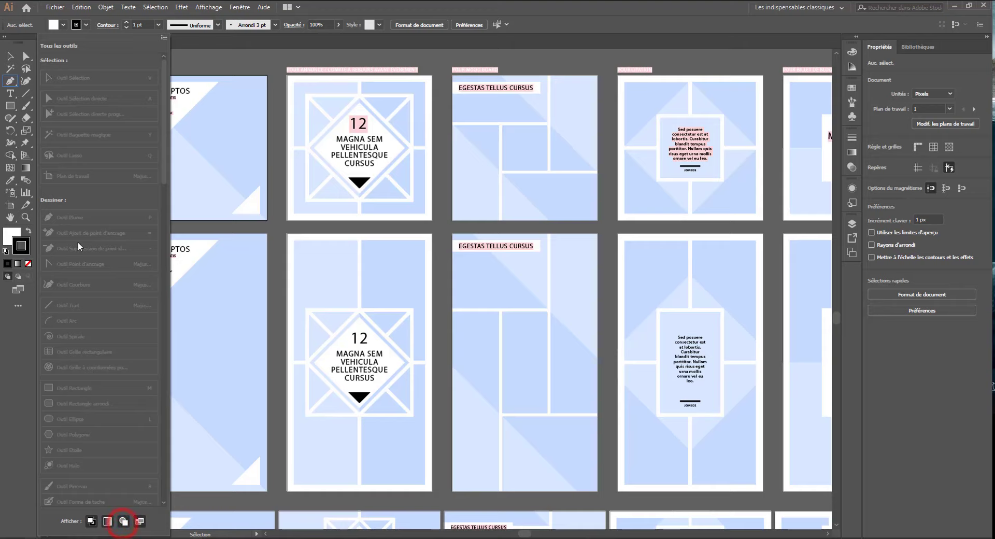
Switch the toolbar to the De base set and back to the Avancé set
click(163, 39)
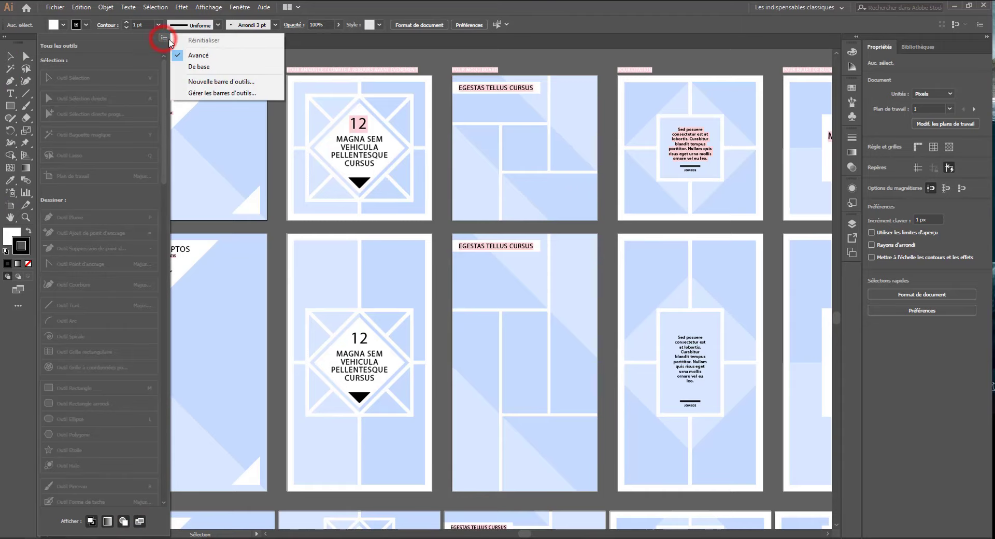
click(200, 66)
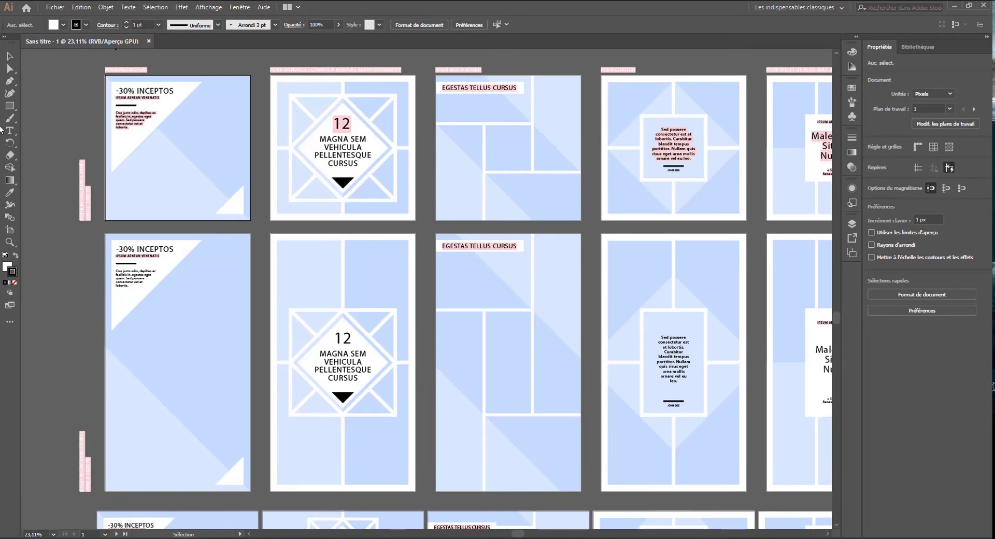
click(10, 321)
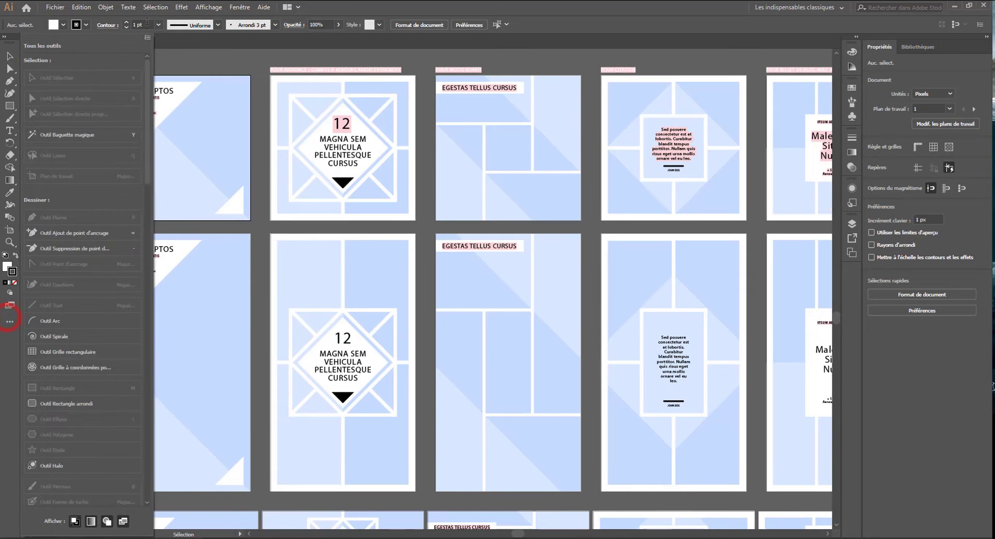
click(147, 37)
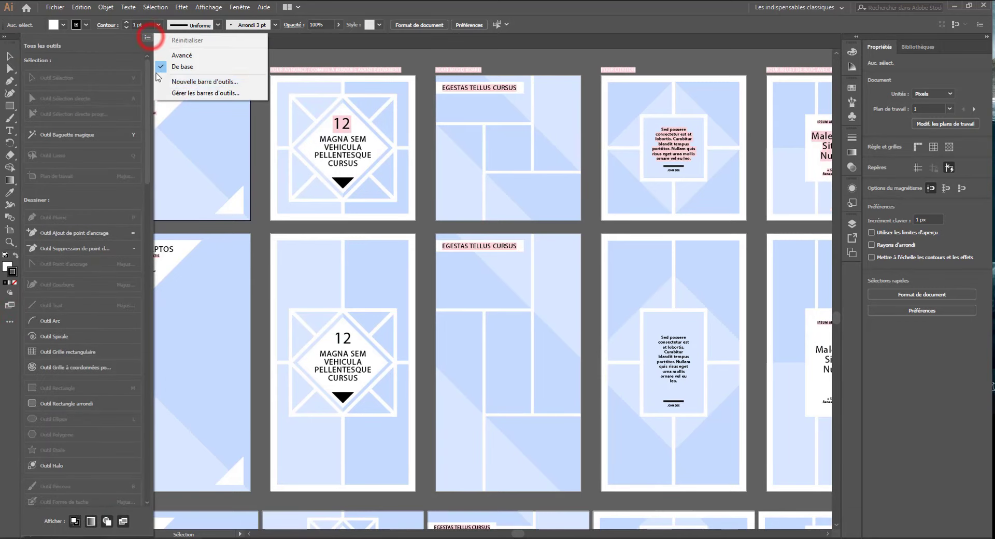
click(182, 55)
Create a new custom toolbar named test1
click(18, 306)
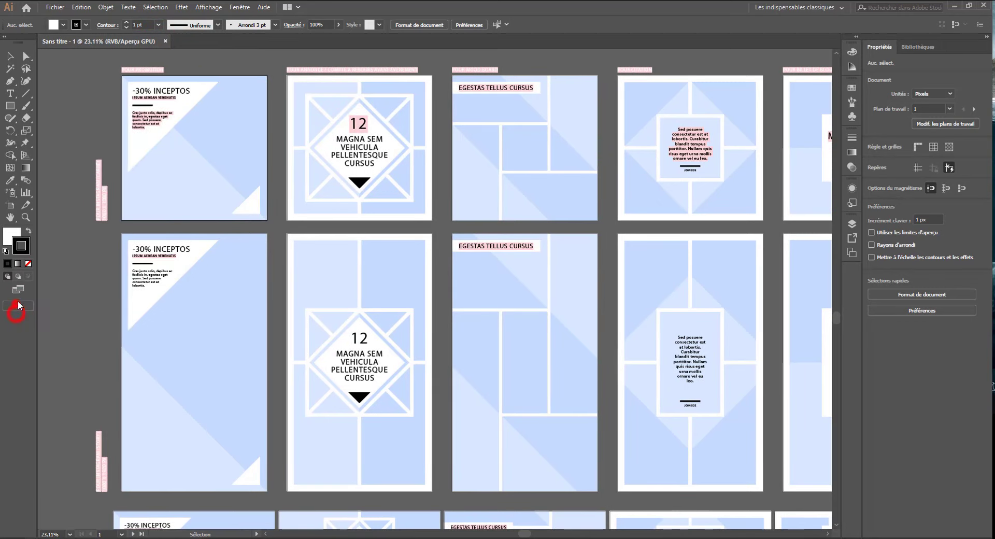
click(163, 37)
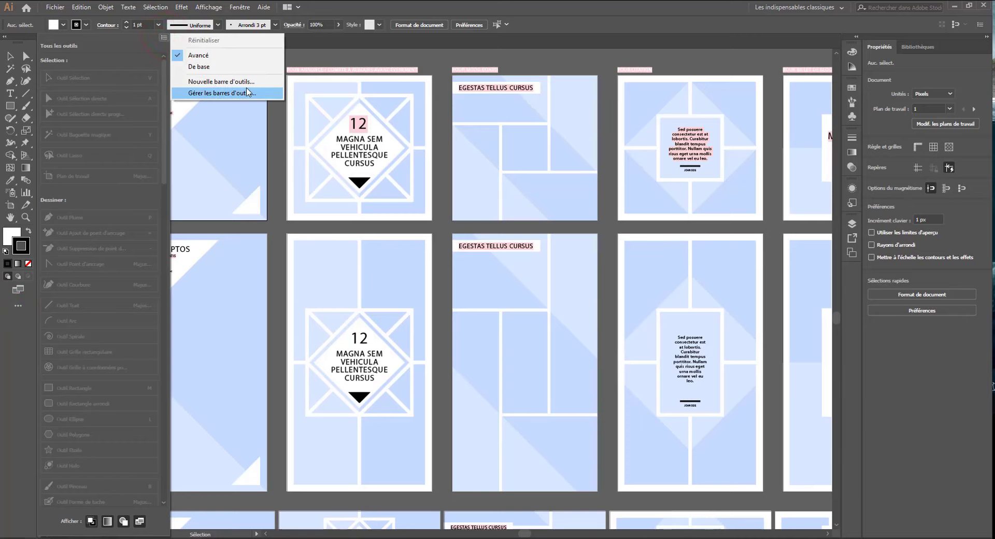
click(230, 81)
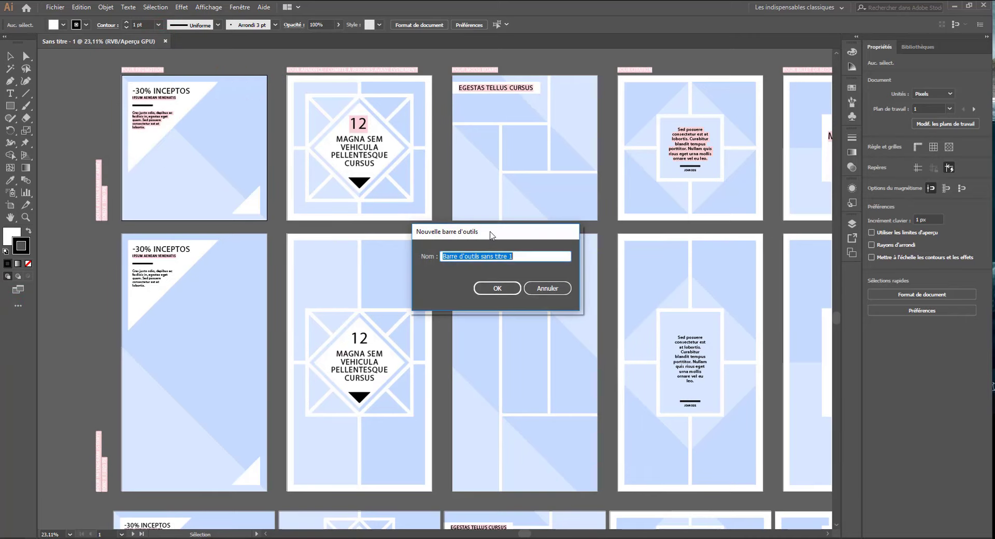
text(test)
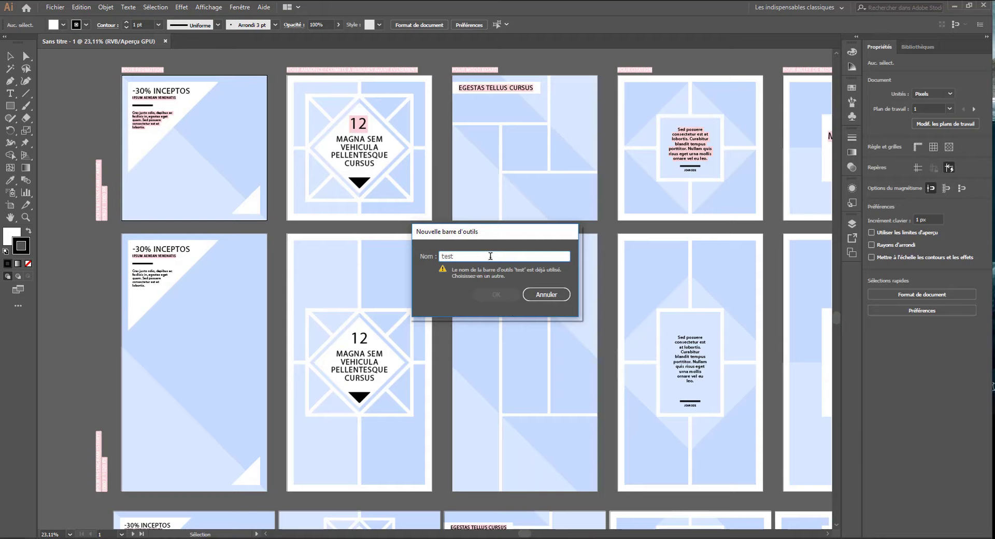
text(1)
click(481, 295)
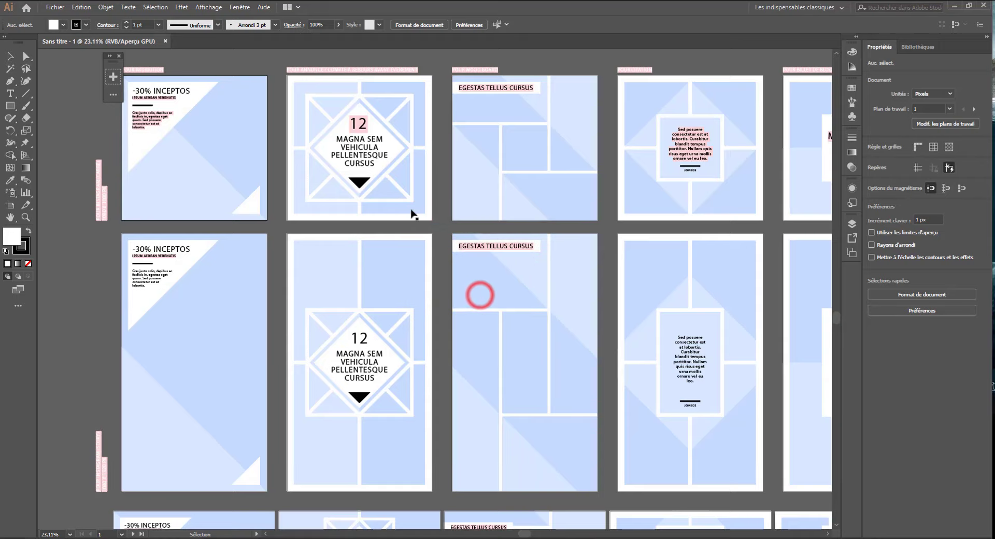
Add the Sélection and Sélection directe tools to the new custom toolbar
drag(111, 61, 90, 92)
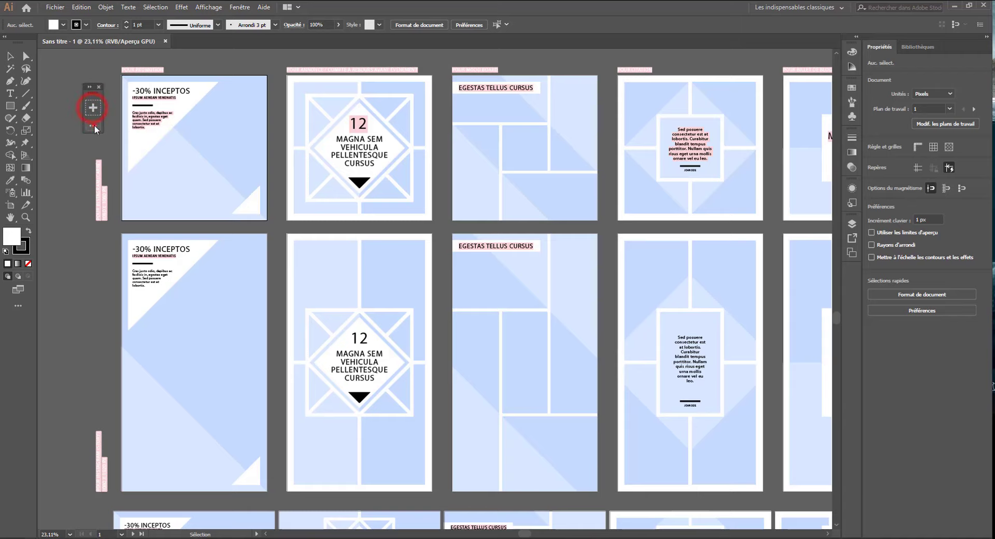
click(93, 126)
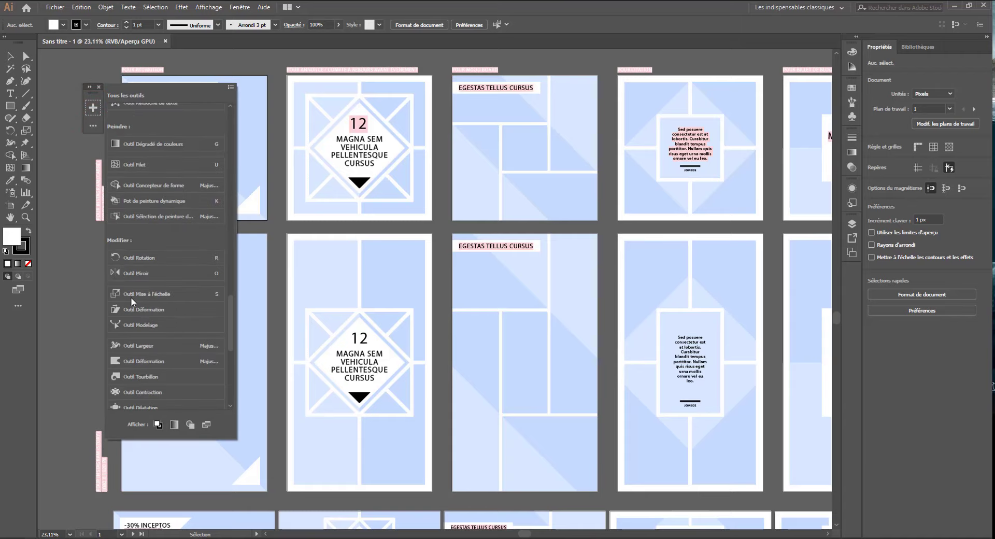
scroll(131, 297, up, 10)
click(142, 127)
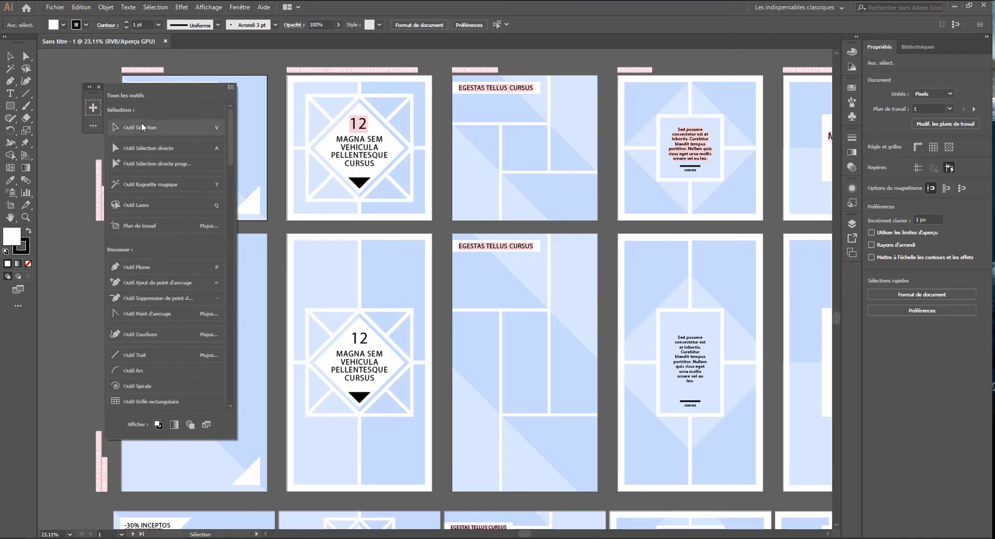
drag(113, 121, 94, 106)
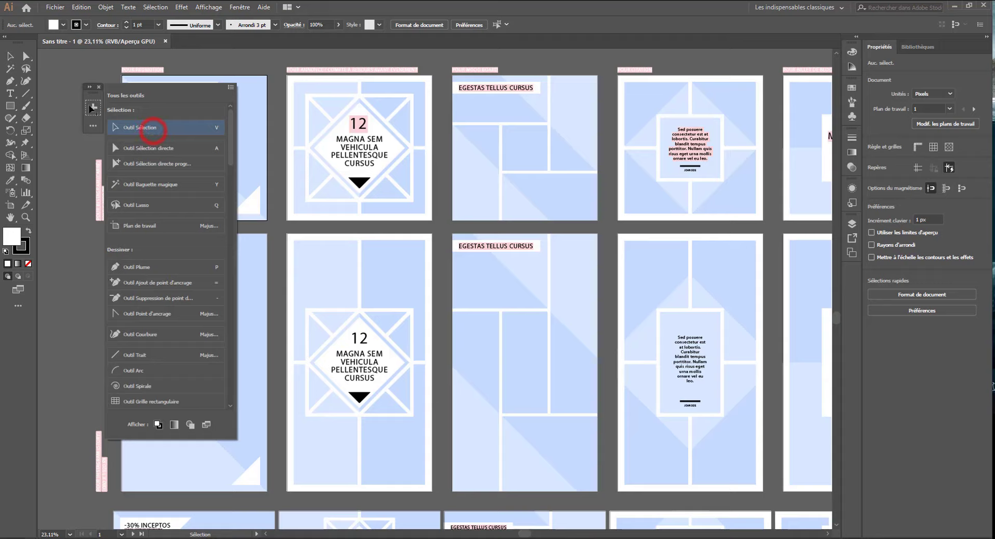
drag(136, 148, 95, 118)
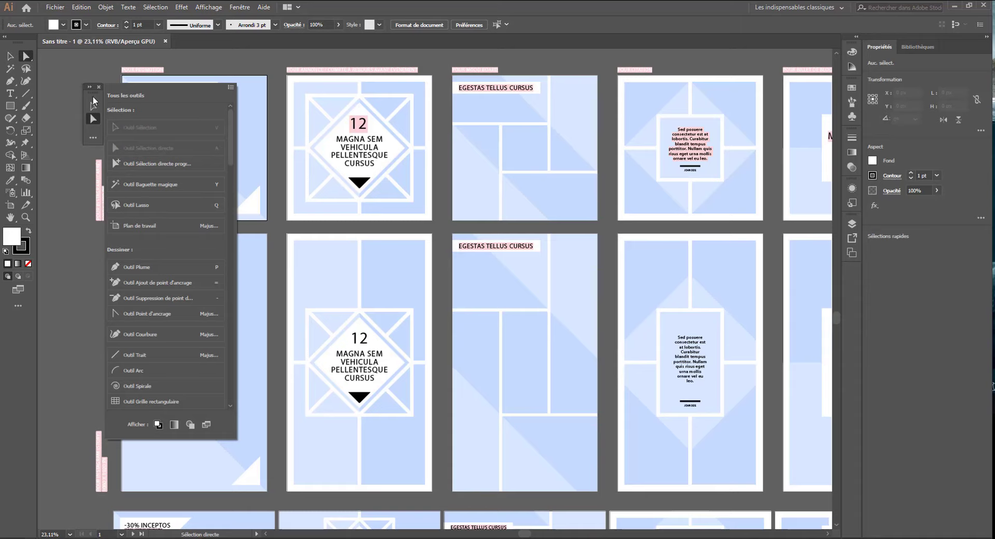
Dock the custom toolbar beside the main toolbar, float it again and close it
click(92, 96)
drag(91, 95, 40, 130)
drag(45, 44, 75, 89)
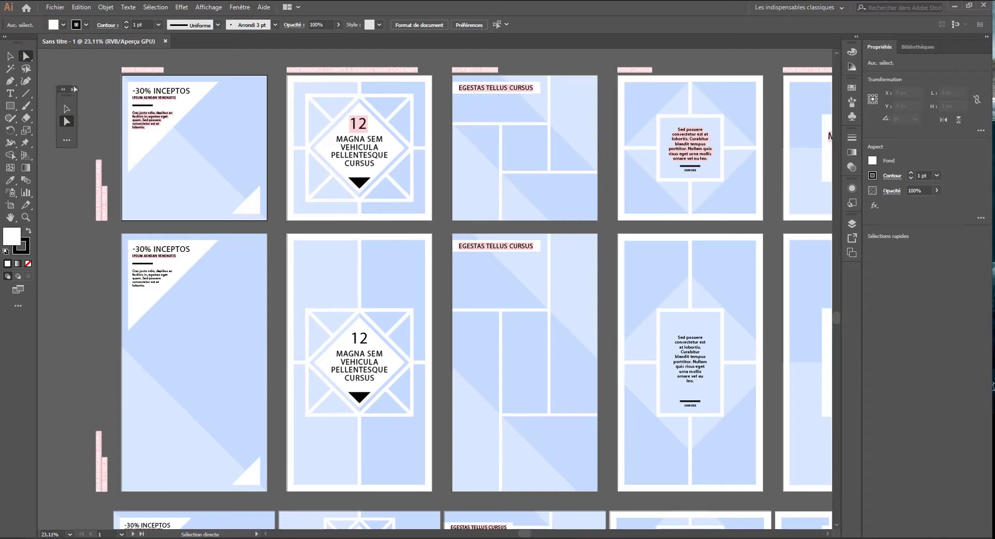
click(73, 91)
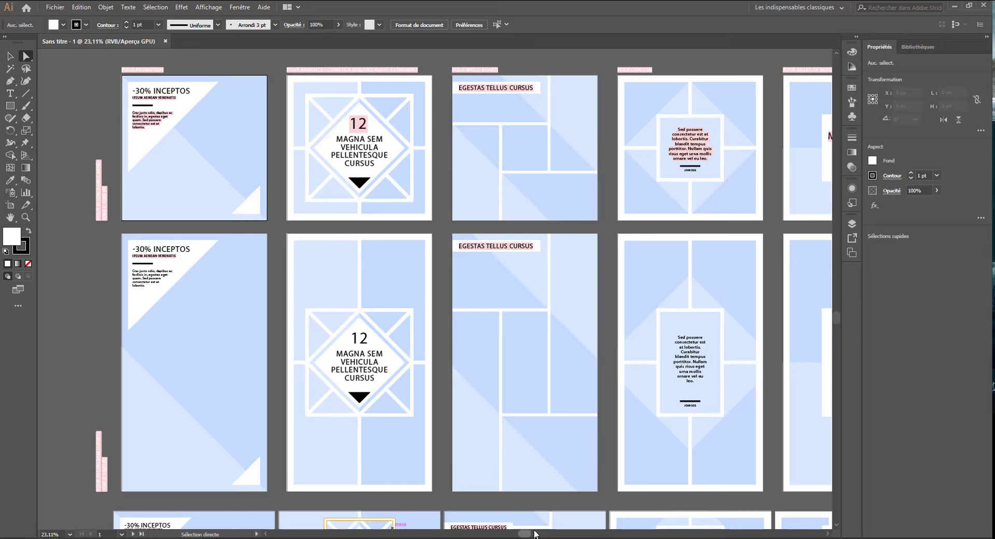
mouse_move(528, 533)
mouse_down()
mouse_move(549, 534)
mouse_move(540, 534)
mouse_up()
scroll(540, 521, right, 4)
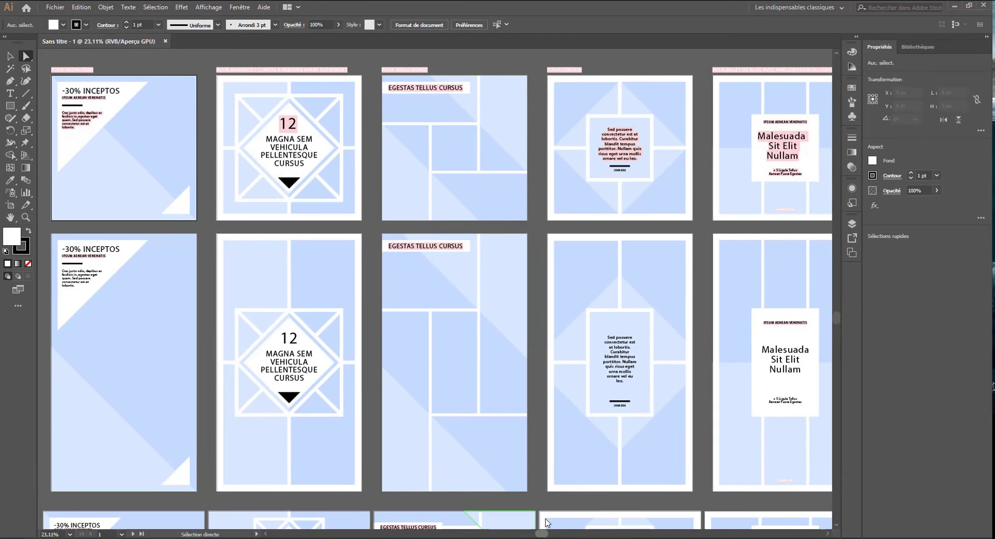
scroll(547, 522, right, 1)
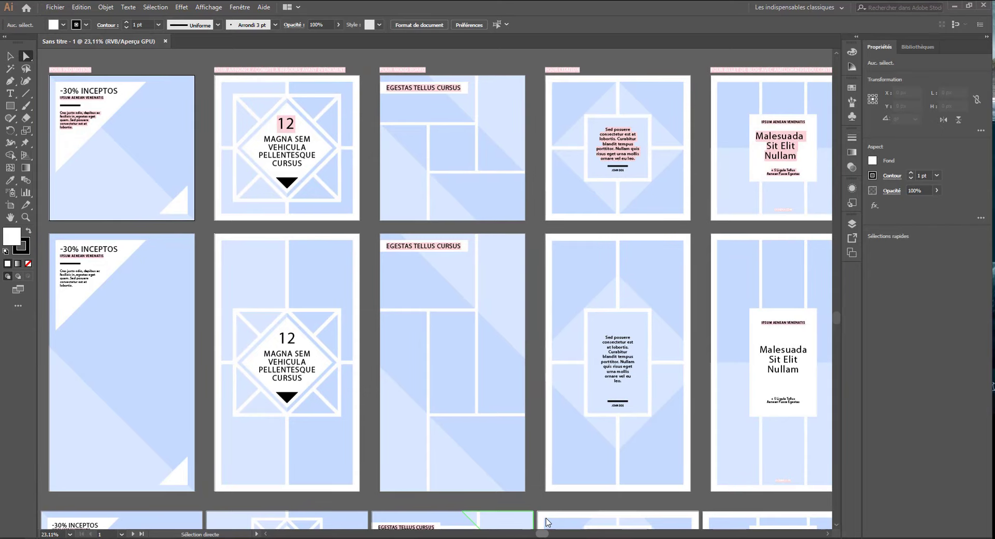
scroll(547, 521, left, 1)
scroll(546, 520, left, 1)
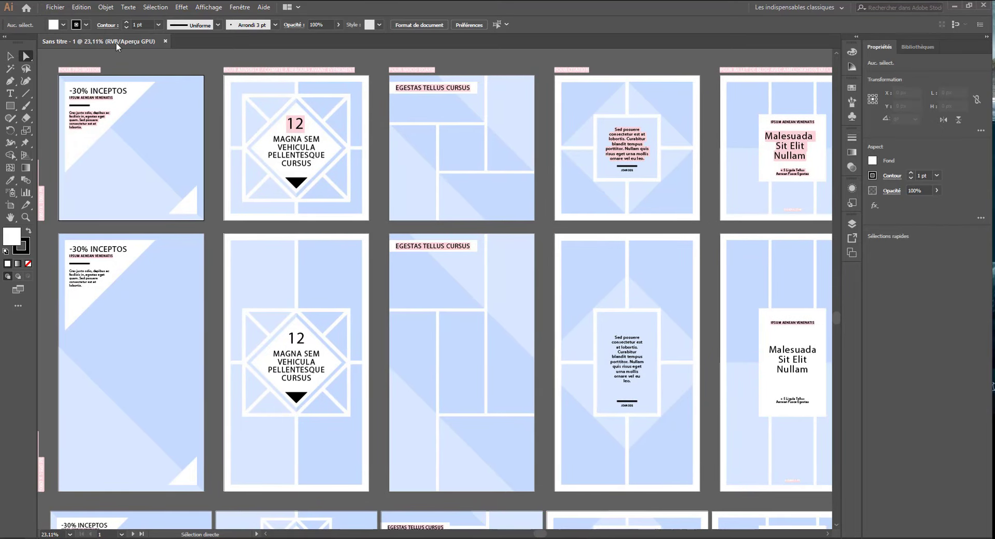
Create a new 210 x 297 mm document from the recent A4 preset
click(56, 7)
click(55, 7)
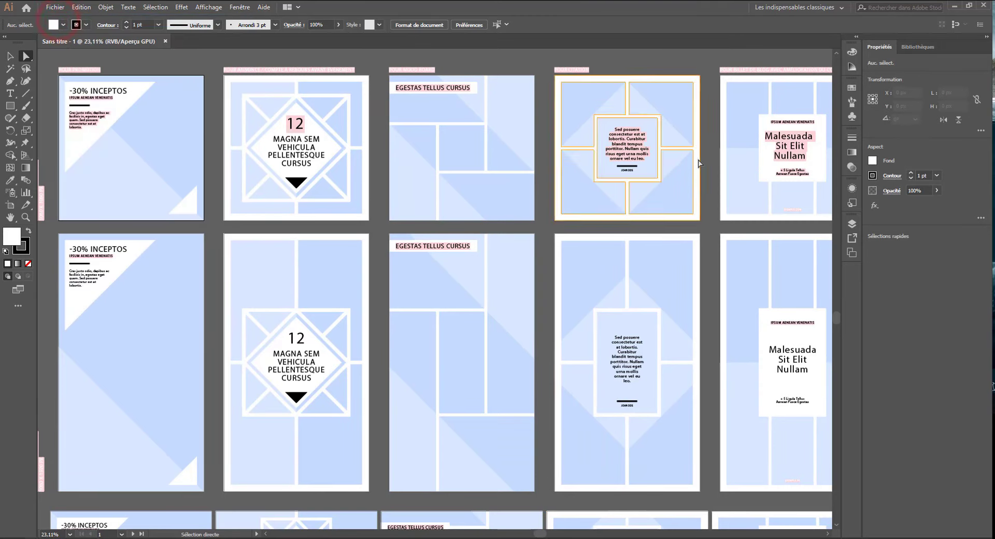
key(ctrl+n)
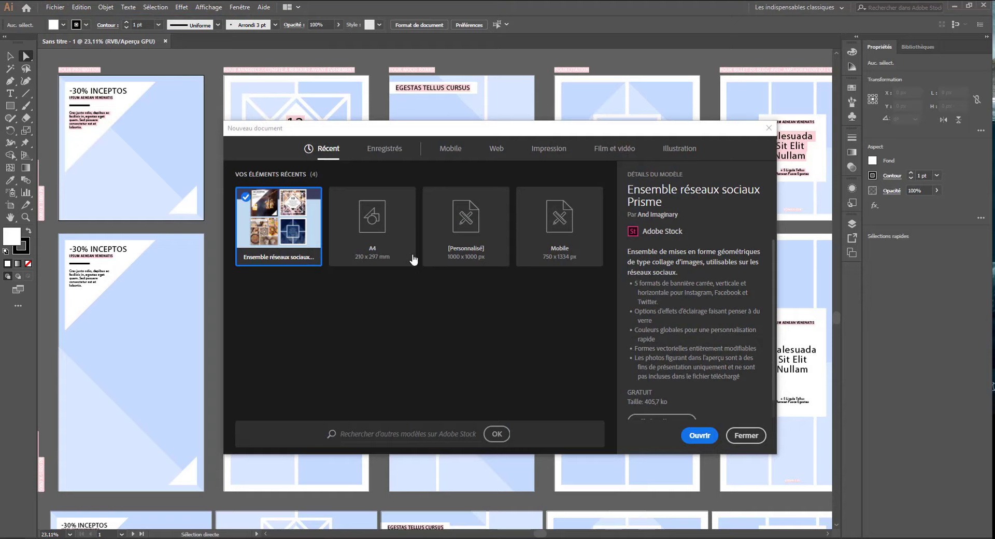
double_click(355, 218)
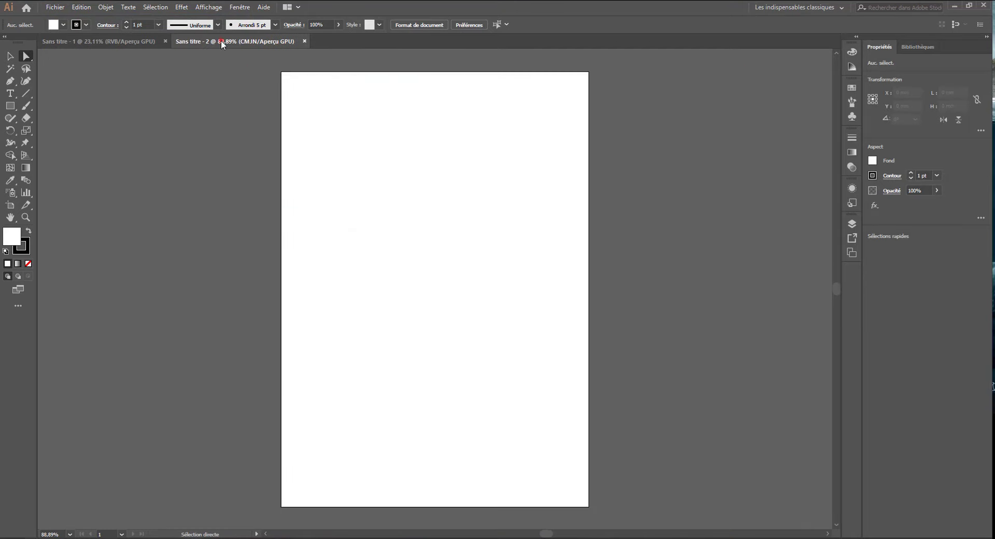
Switch back and forth between the two open documents, ending on the social media template document
click(99, 42)
click(223, 43)
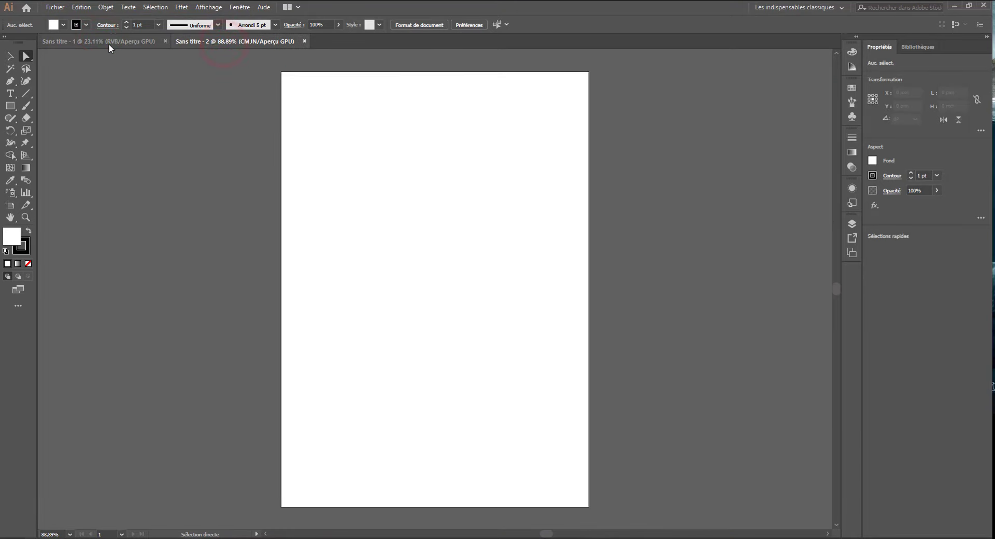
click(109, 46)
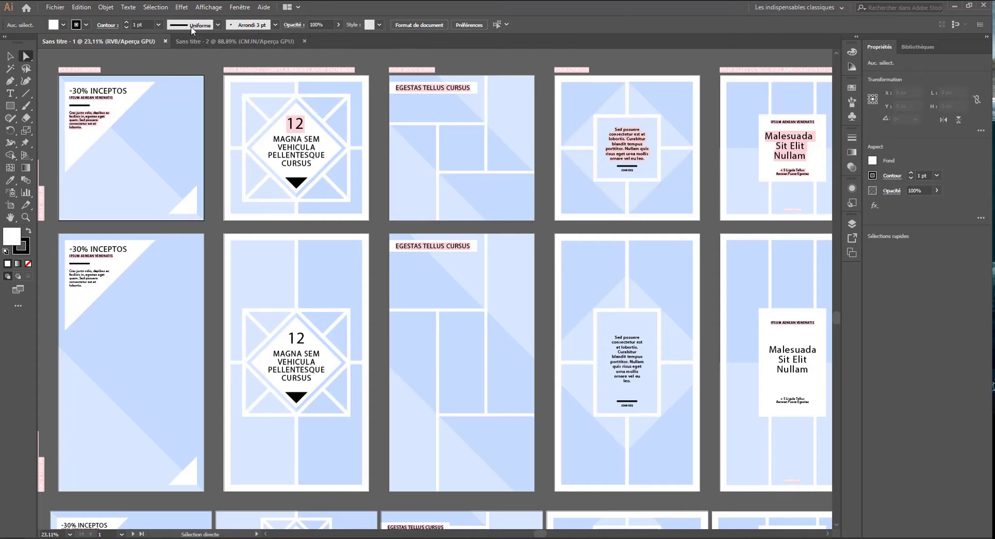
Review the general preferences and the document setup's units, type and transparency options, leaving both without saving changes
click(466, 25)
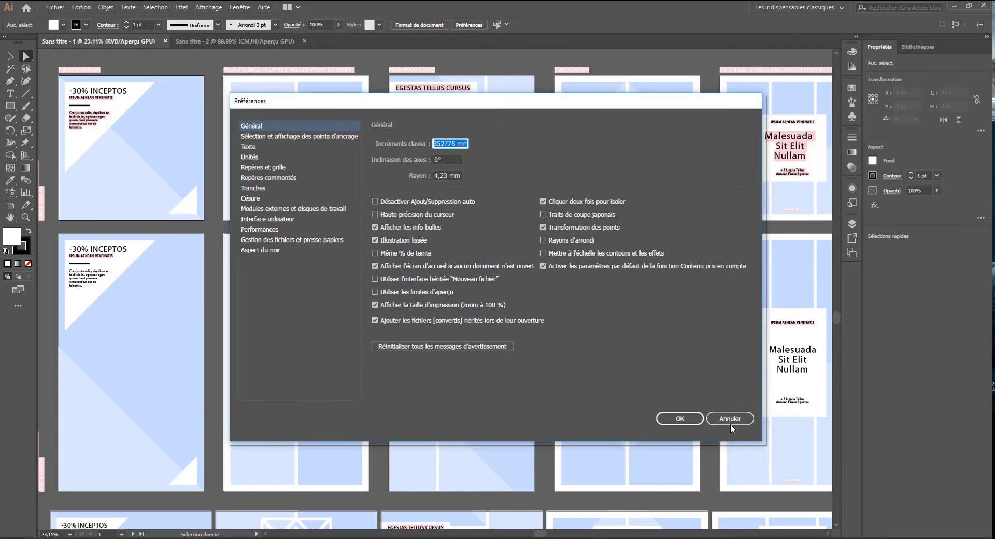
click(731, 424)
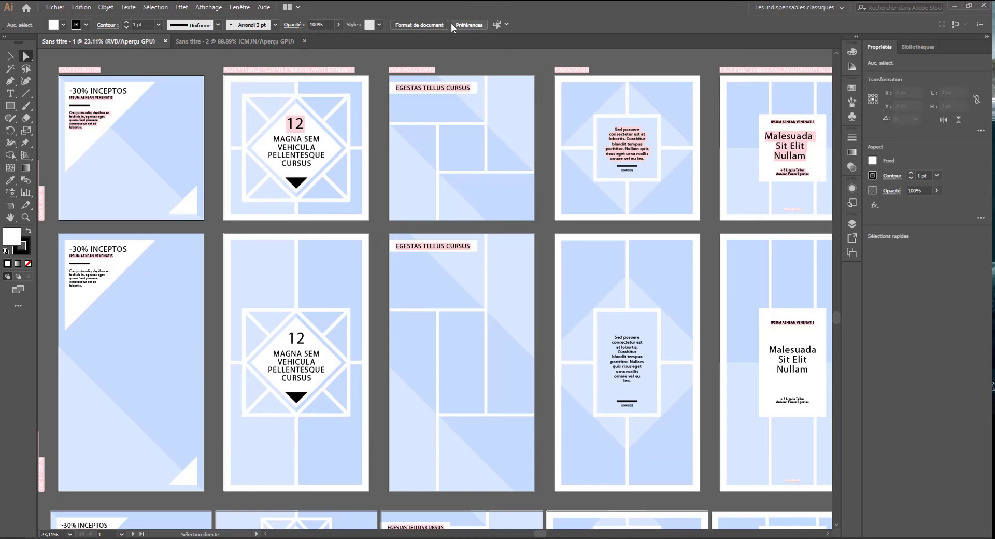
click(402, 25)
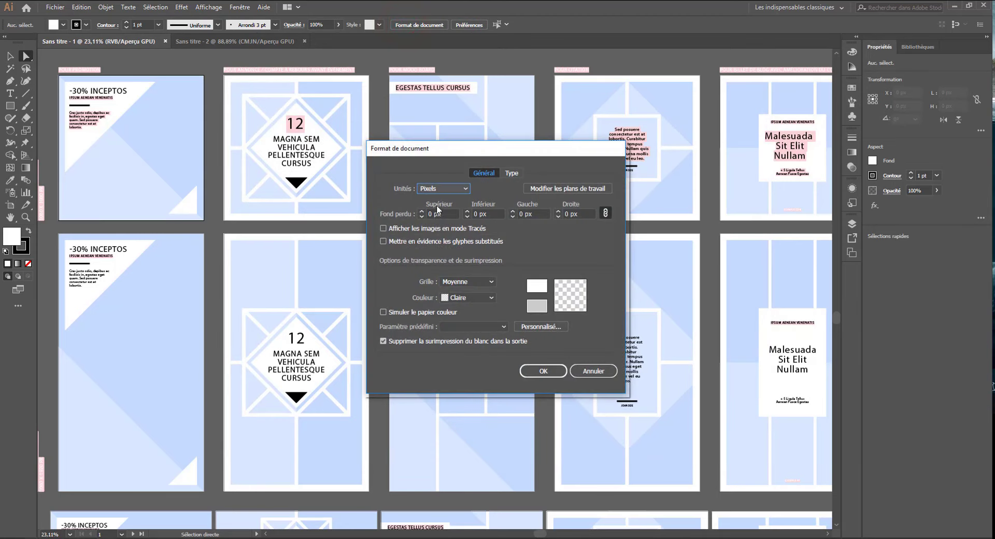
click(450, 191)
click(447, 190)
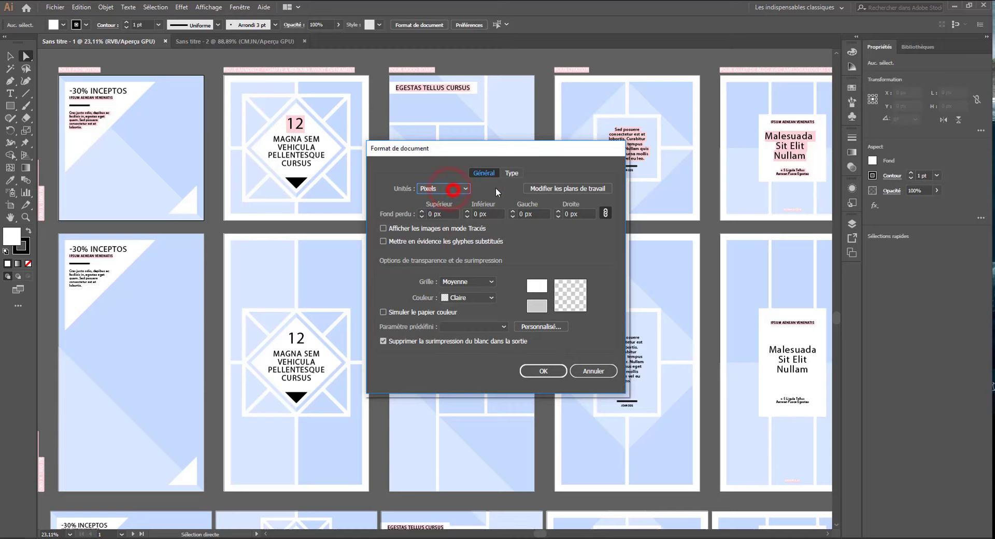
click(511, 173)
click(485, 174)
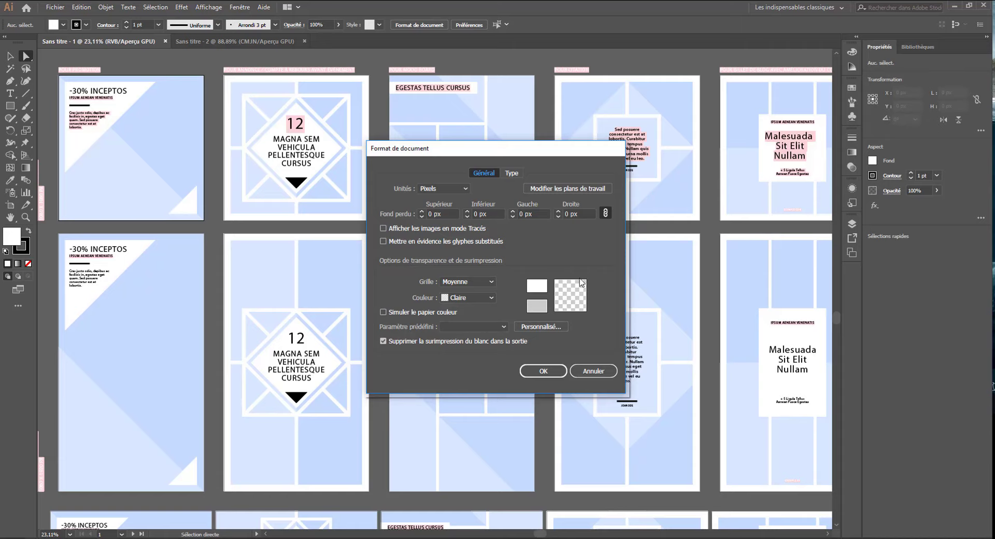
double_click(385, 312)
click(593, 370)
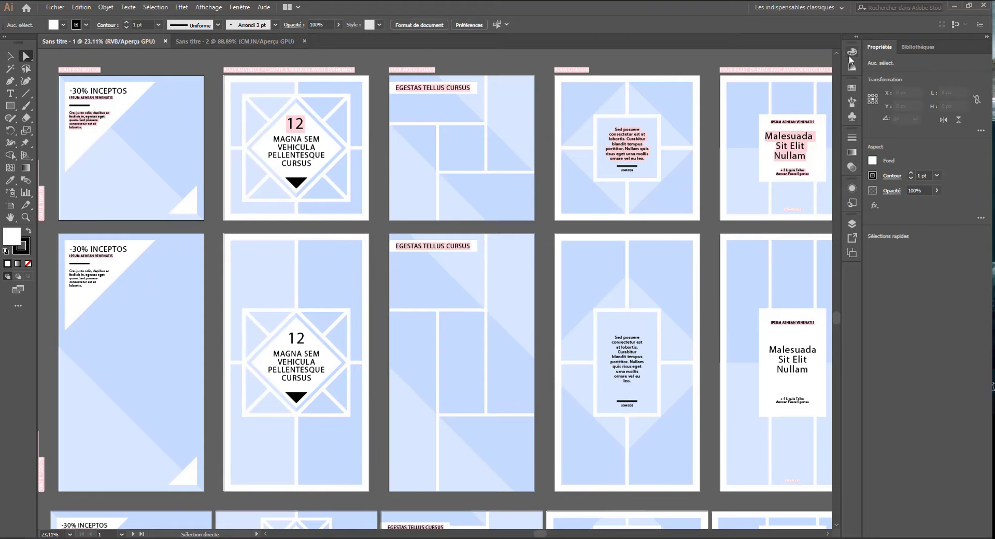
Alternate between the Bibliothèques and Propriétés views, ending on Propriétés
click(912, 50)
click(881, 51)
click(916, 46)
click(878, 47)
Activate the Texte, Dégradé de couleurs, Shaper and Sélection tools in turn to compare their properties
click(9, 55)
click(10, 93)
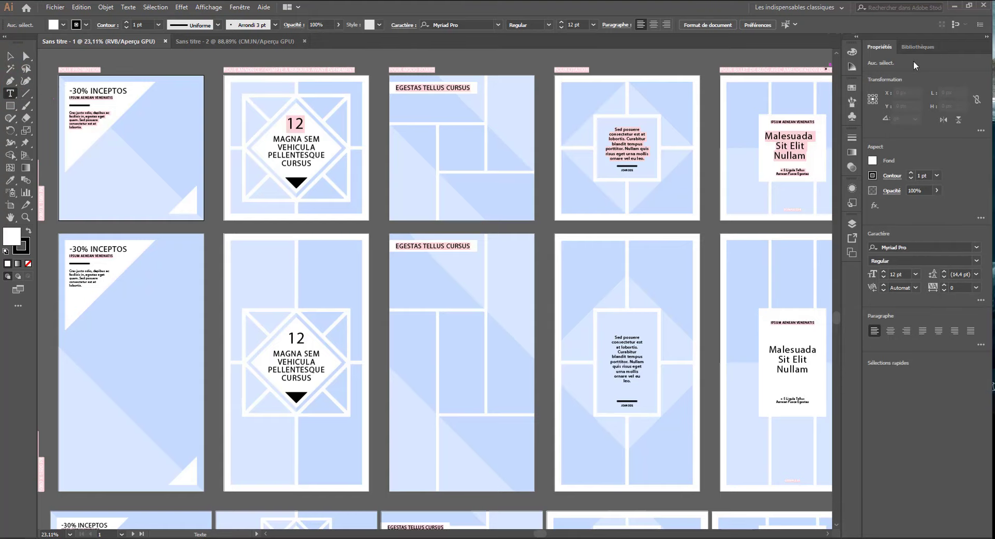
click(23, 169)
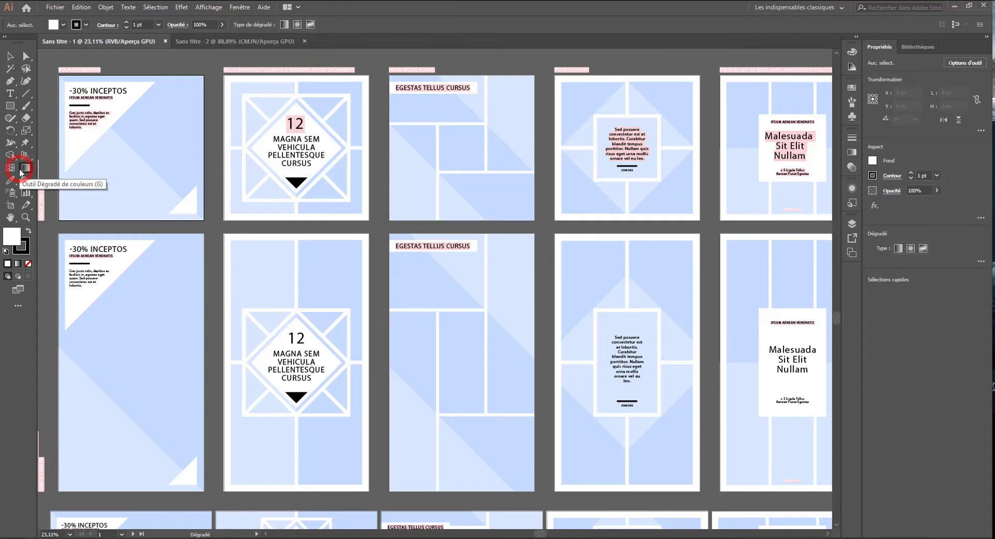
click(9, 119)
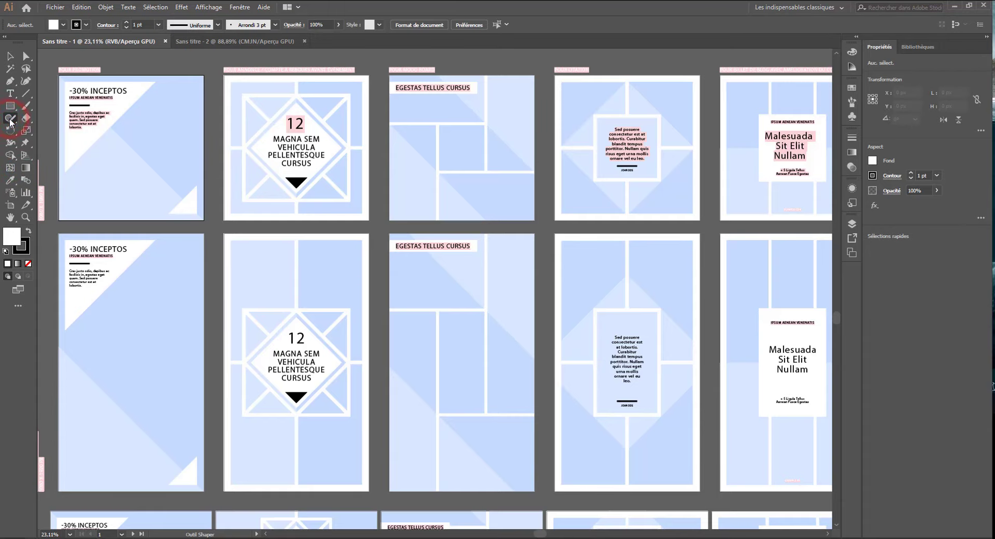
click(11, 56)
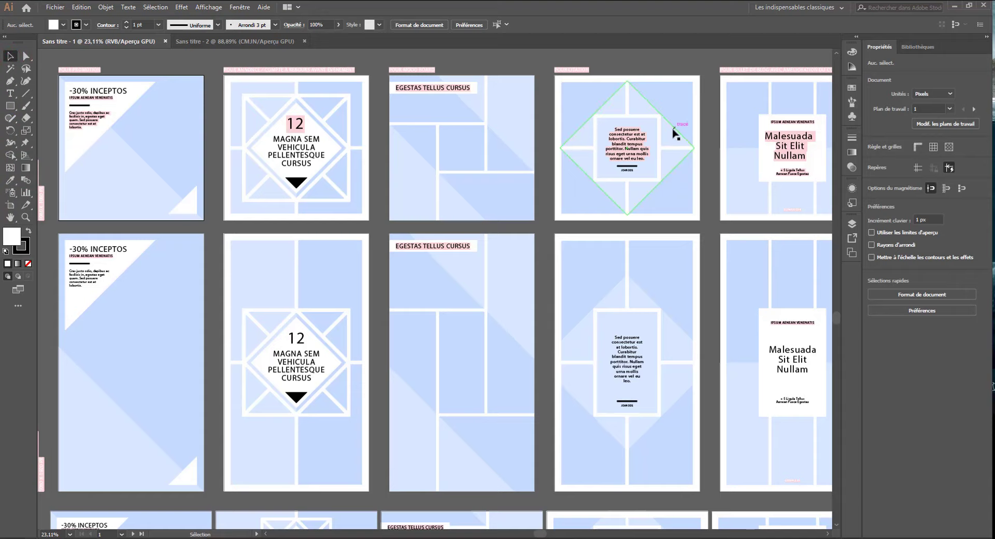
View the contents of the ma charte library, dismissing the grouping tip, and return to the document properties
click(918, 47)
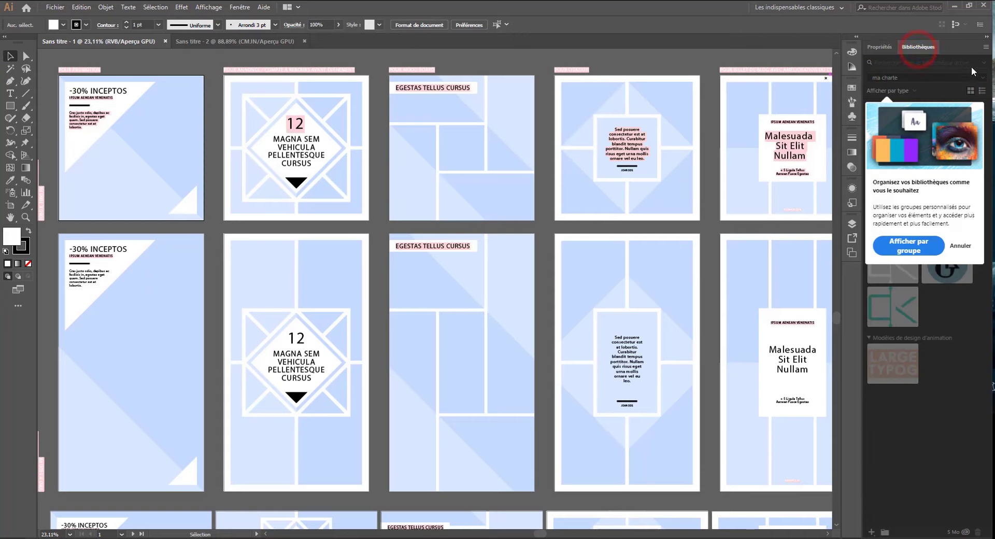
click(973, 242)
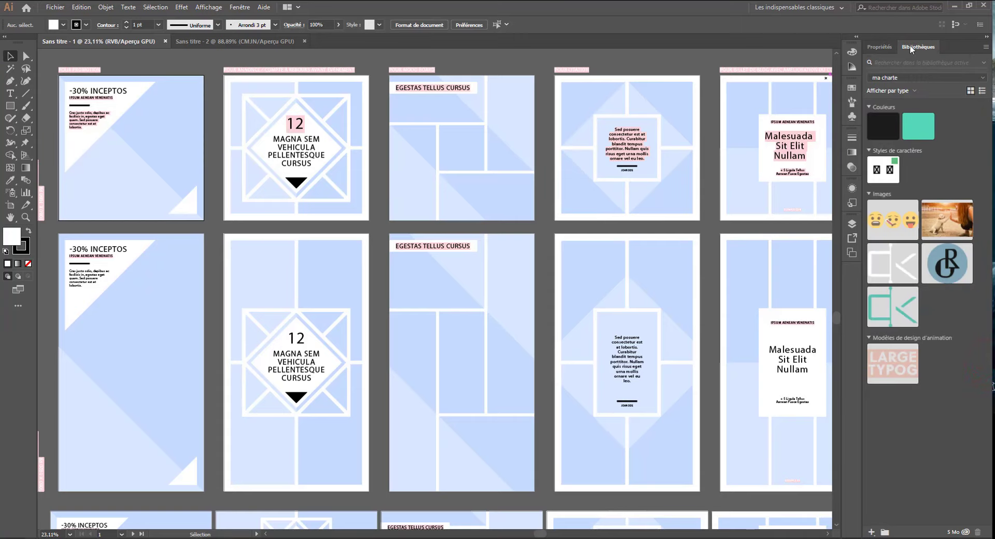
click(879, 46)
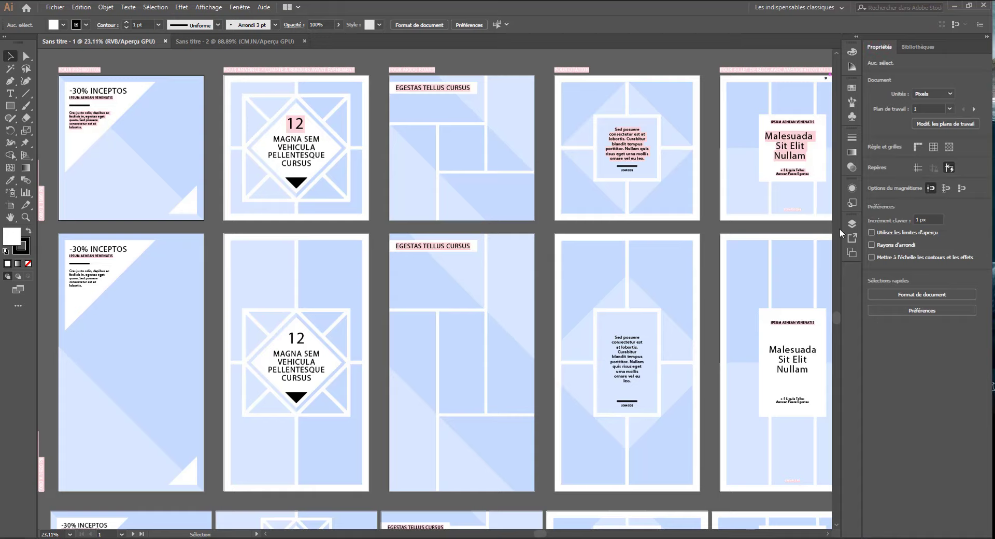
Show the document's layer list and collapse it again
click(851, 223)
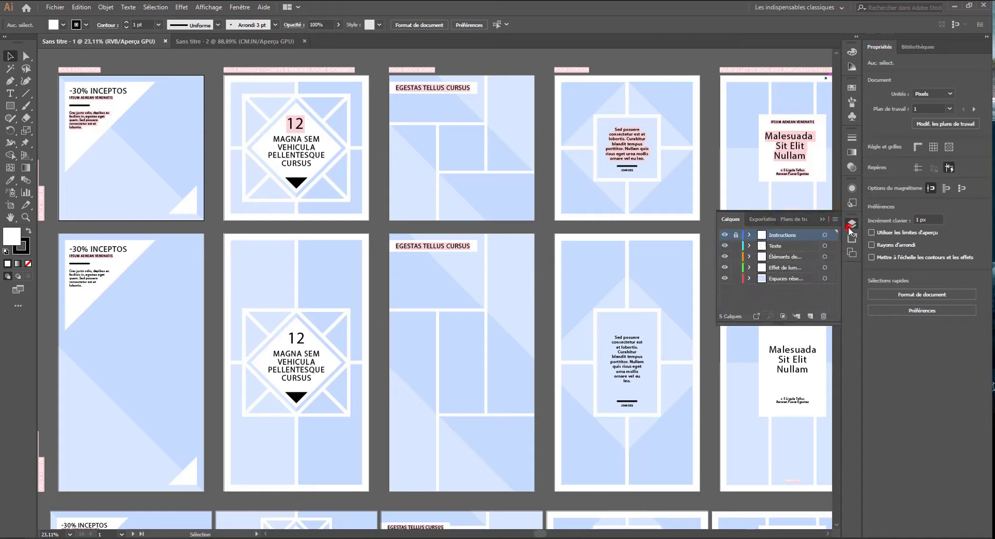
click(849, 226)
click(849, 226)
click(850, 228)
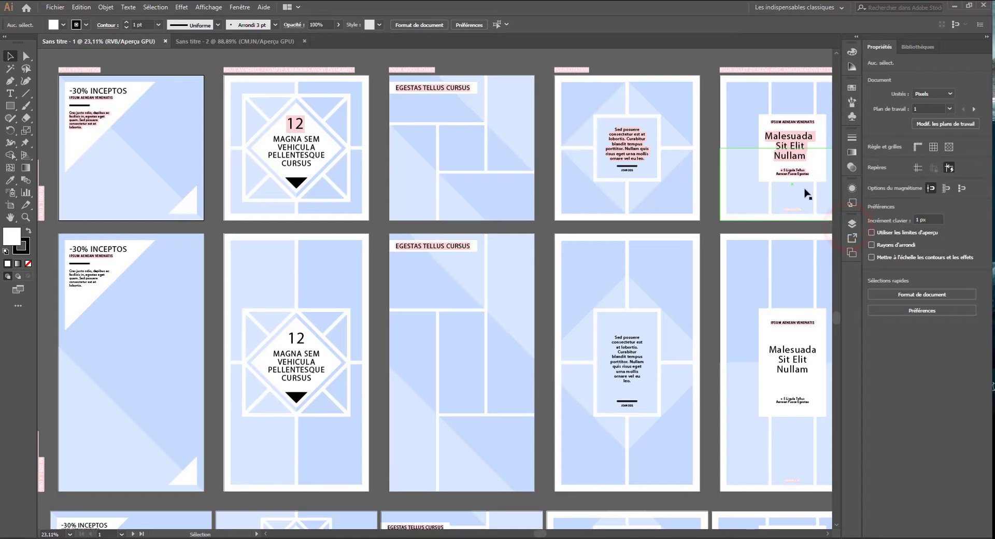
Undock the Calques panel onto the canvas and dock it back among the collapsed panels
drag(851, 224, 740, 184)
drag(740, 185, 850, 224)
click(492, 193)
click(492, 193)
scroll(426, 200, up, 4)
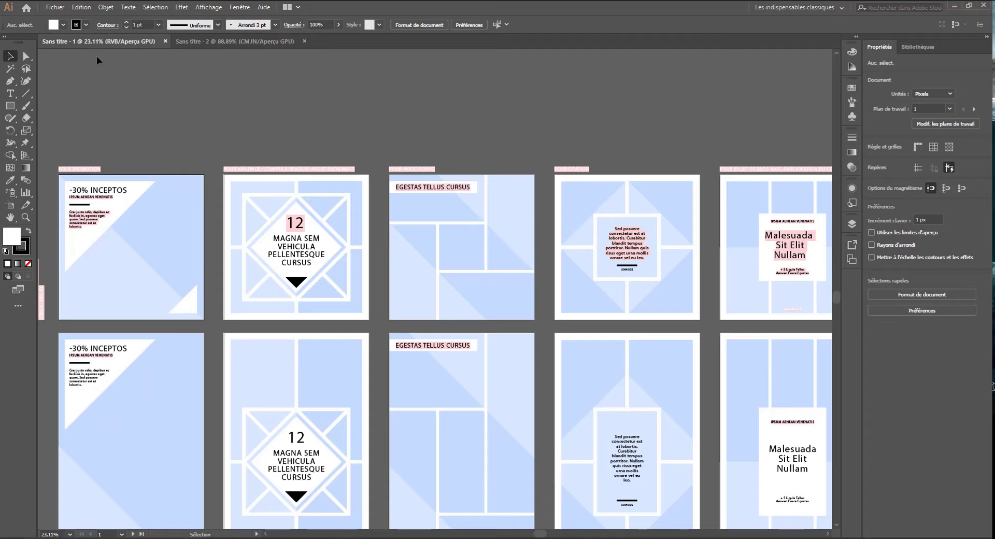
Look through the Edition commands, the available workspaces and the Fenêtre list of panels
click(73, 7)
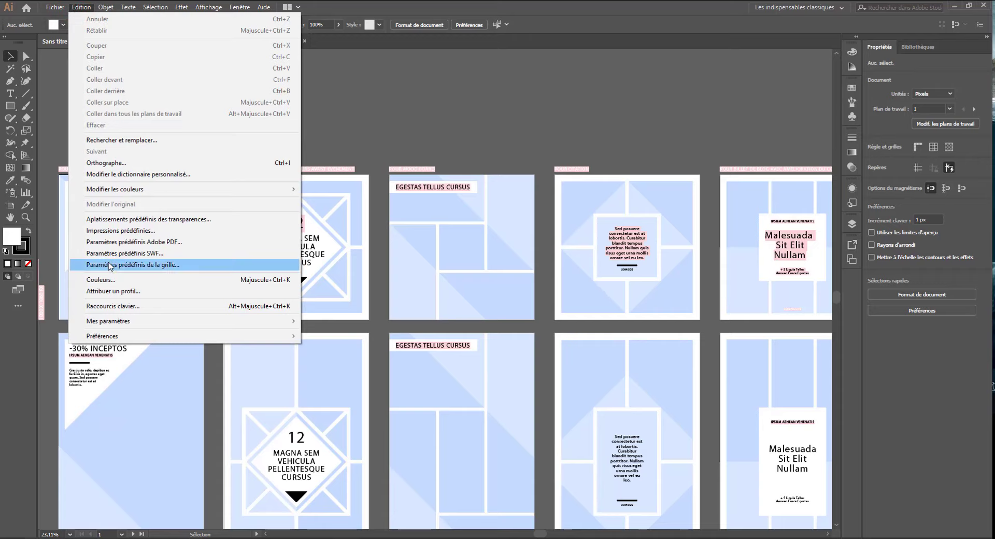
click(364, 5)
click(829, 7)
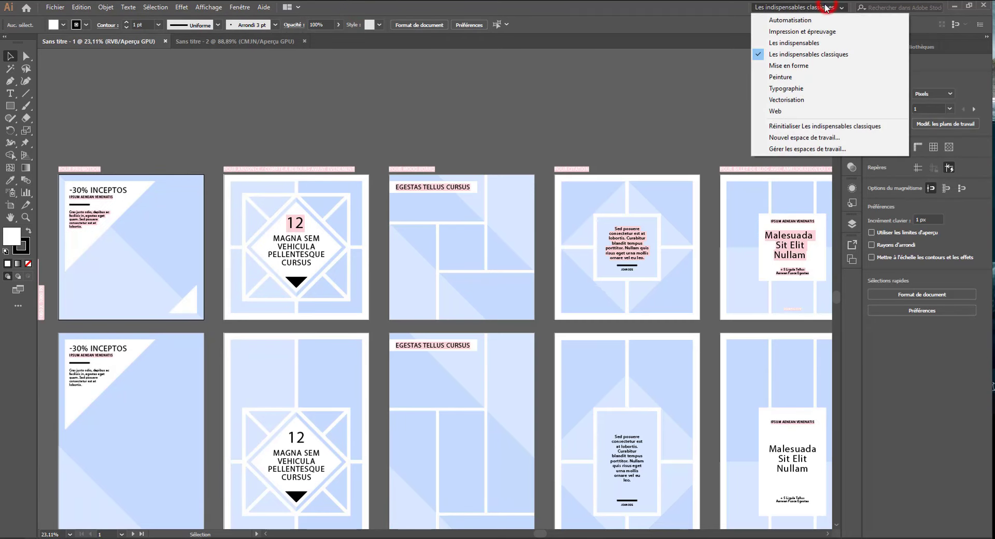
click(240, 6)
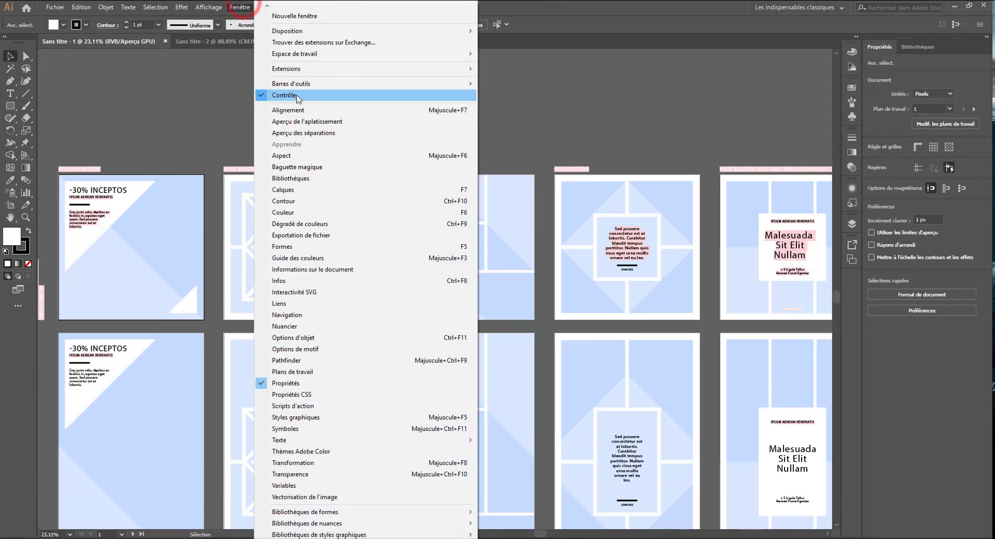
click(614, 16)
Switch the workspace to Les indispensables and back to Les indispensables classiques
click(808, 7)
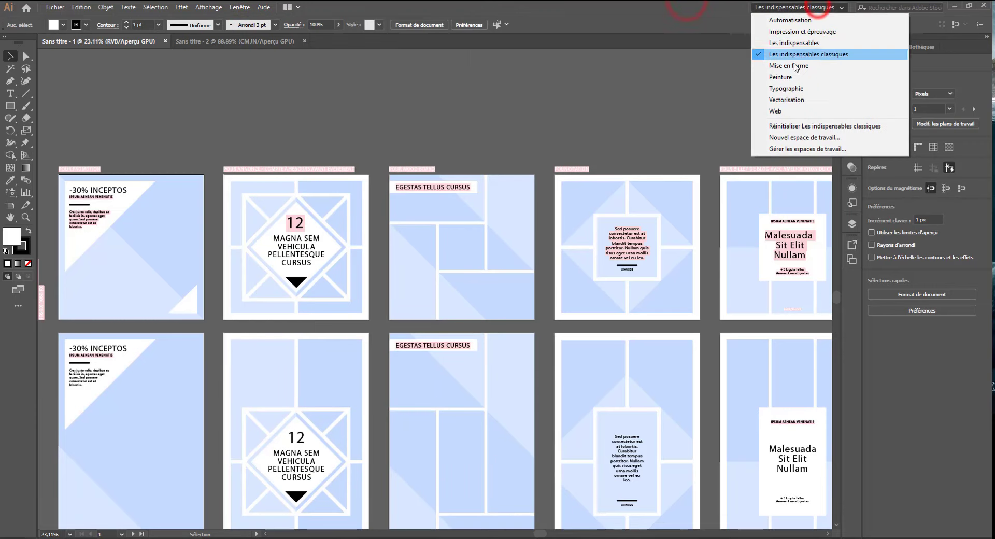
click(811, 47)
click(795, 7)
click(804, 56)
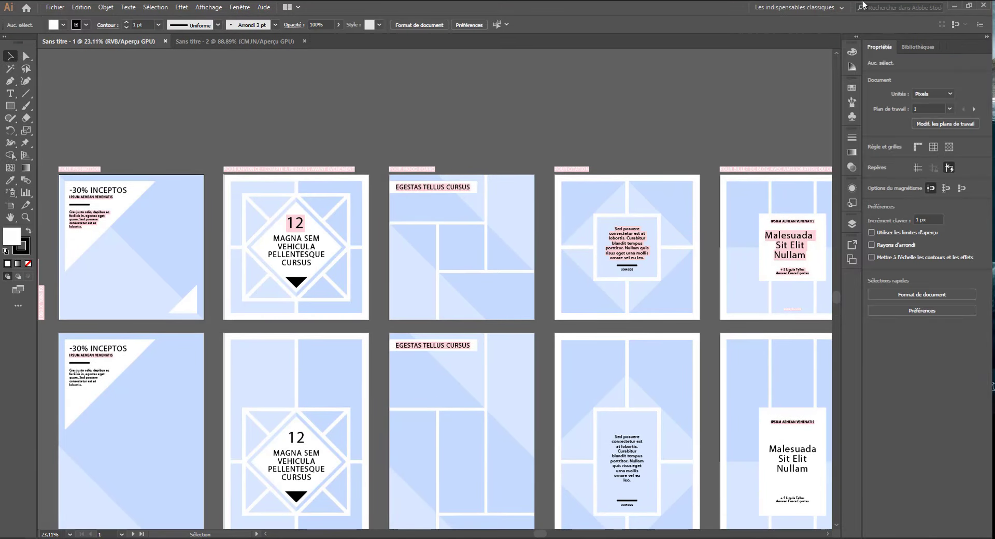
Show the search field and its Adobe Stock and Aide Adobe sources, leaving the search empty
click(869, 6)
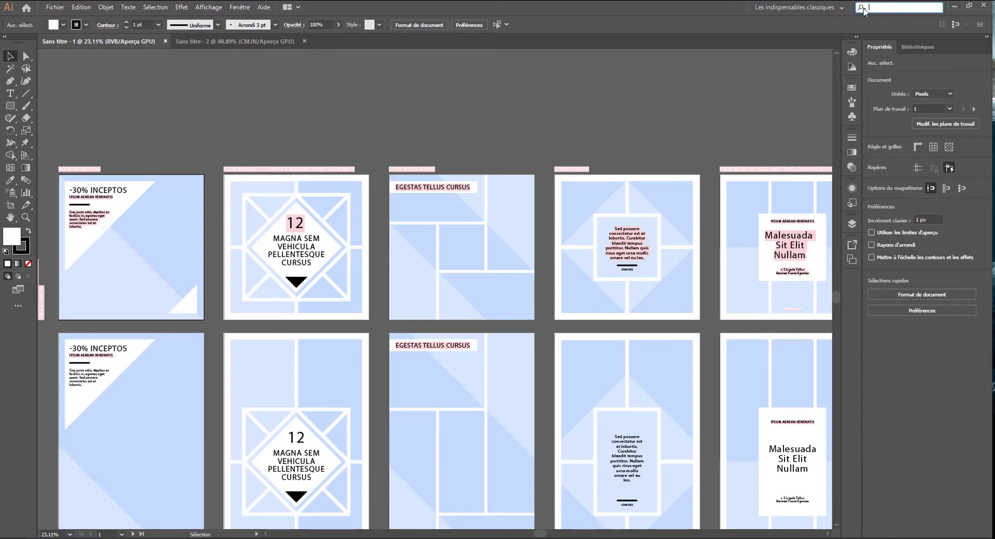
click(861, 7)
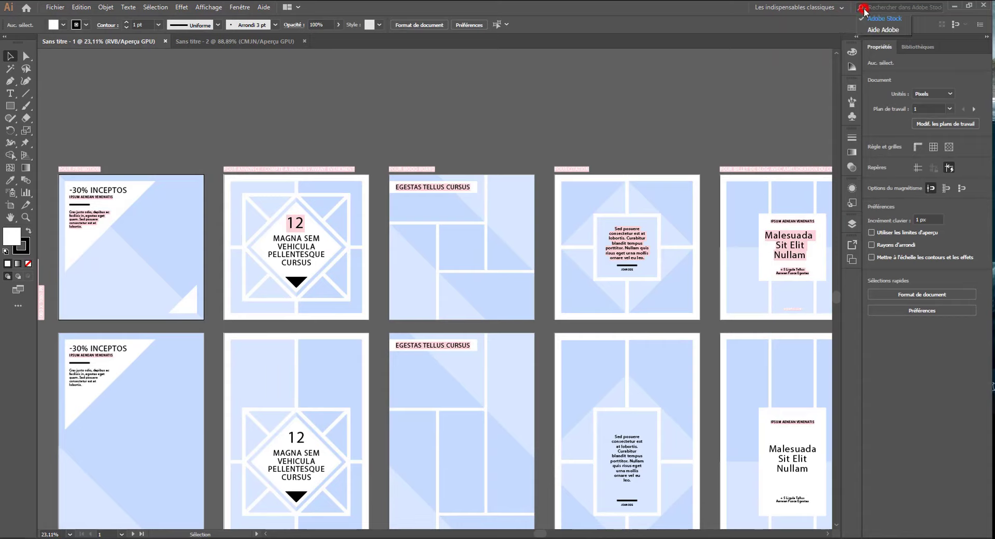
click(508, 4)
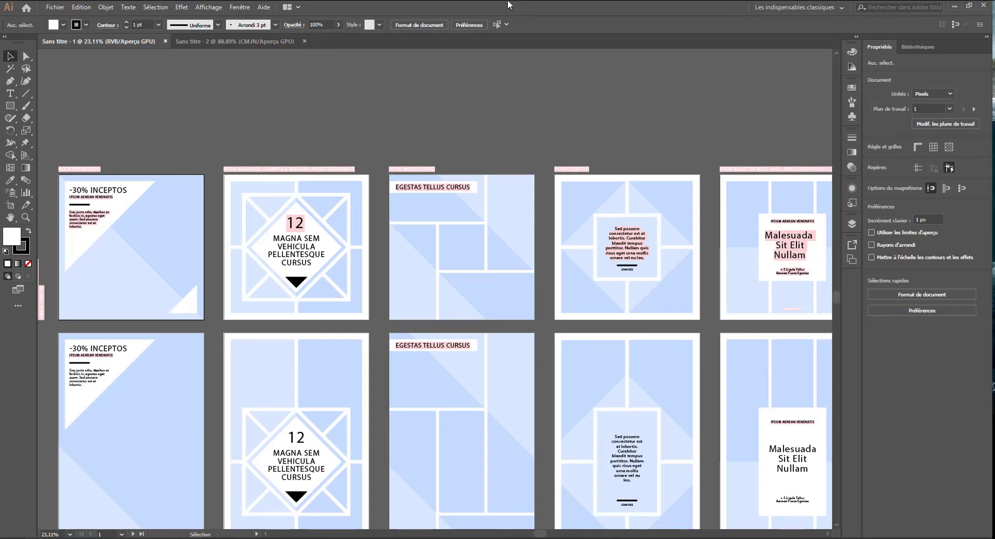
click(936, 8)
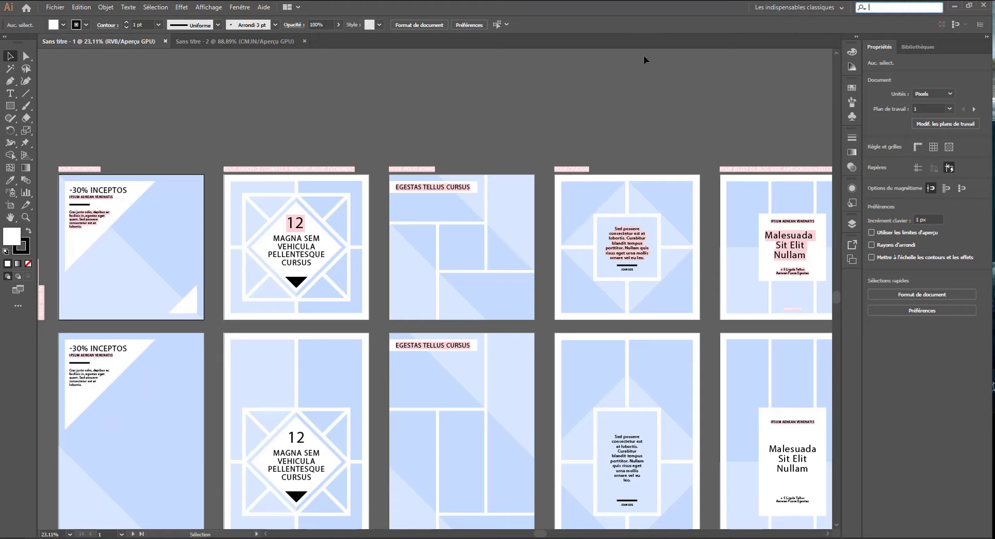
click(278, 107)
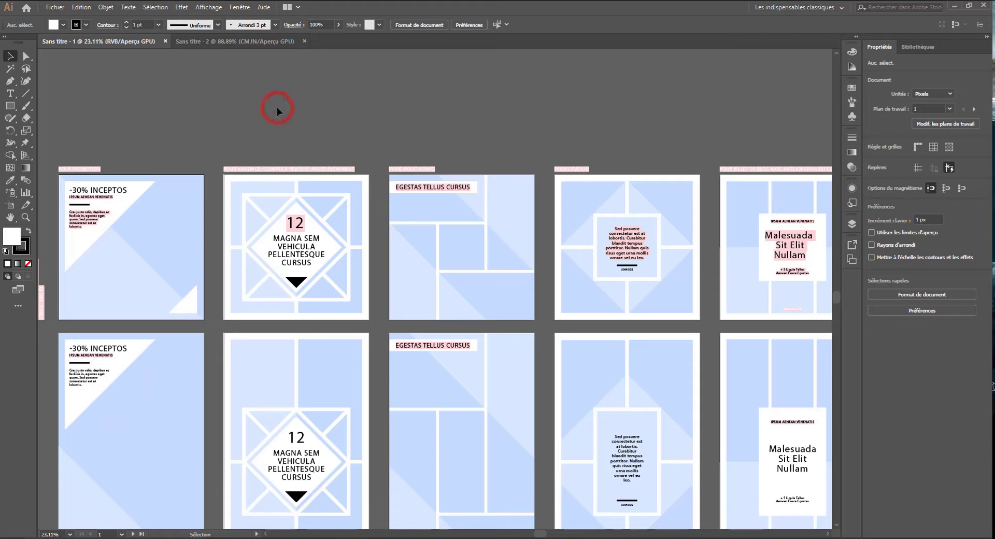
Close the Sans titre - 1 template document, keeping Sans titre - 2 open
scroll(271, 216, down, 3)
scroll(263, 223, down, 2)
scroll(263, 223, up, 6)
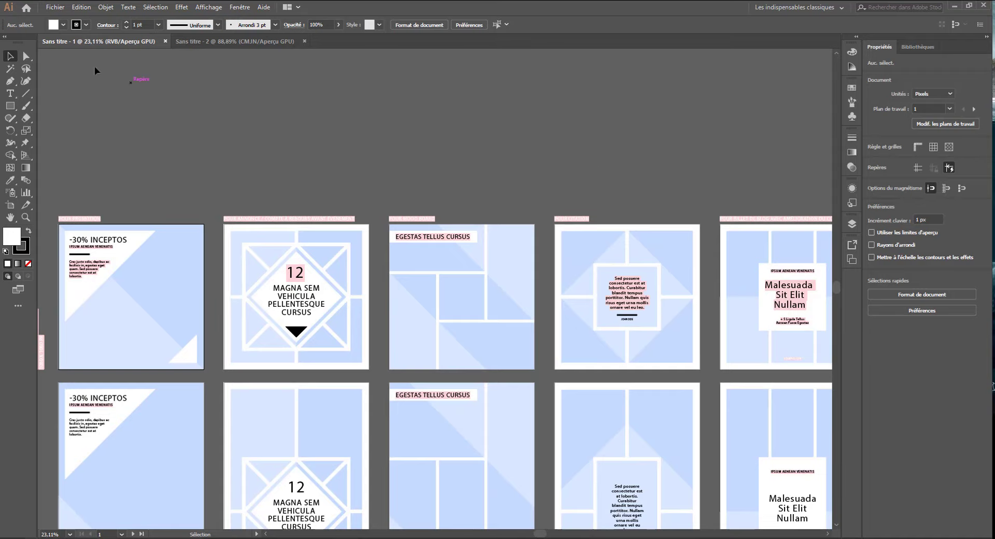
click(55, 7)
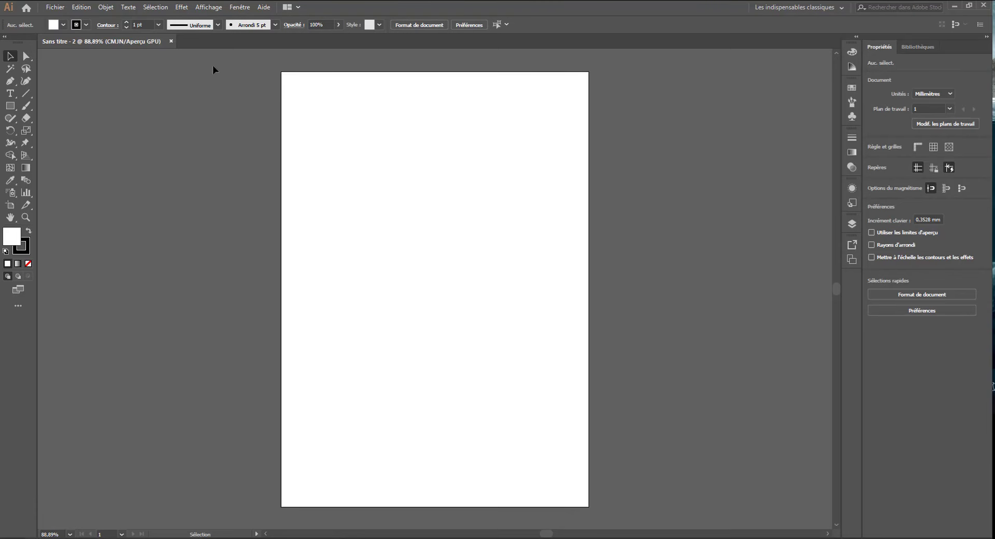
Review the Fichier commands and open the Nouveau d'après un modèle file browser, cancelling it without choosing a template
click(56, 7)
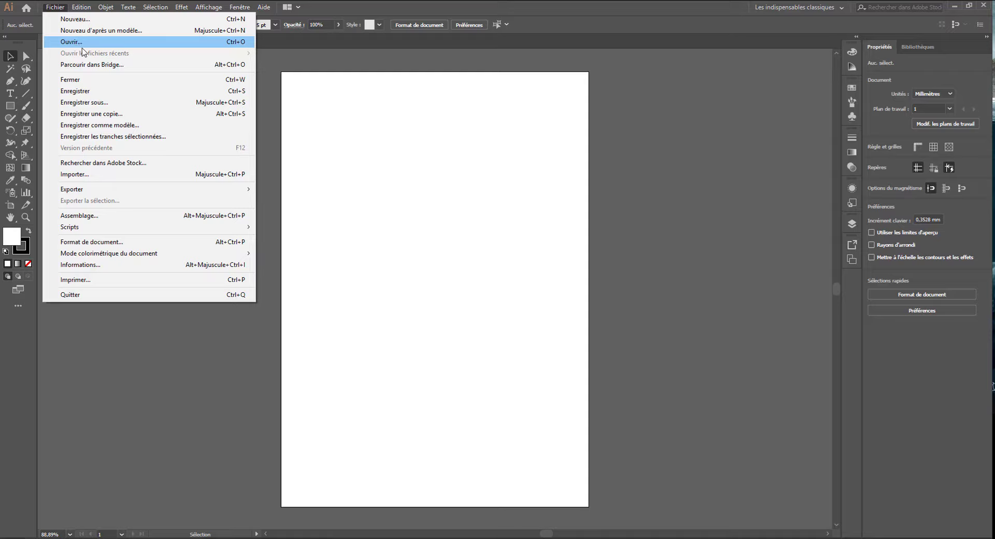
click(54, 9)
click(53, 11)
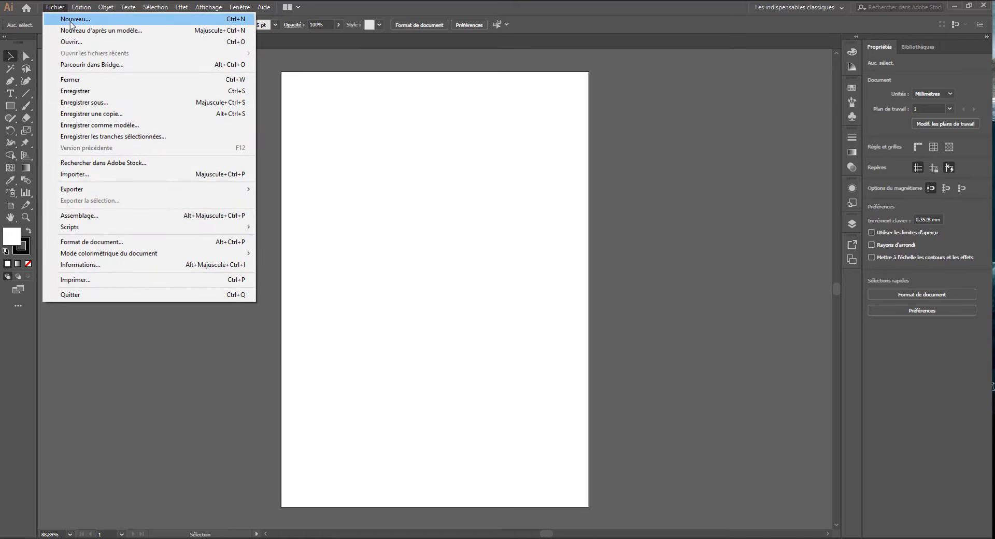
click(76, 31)
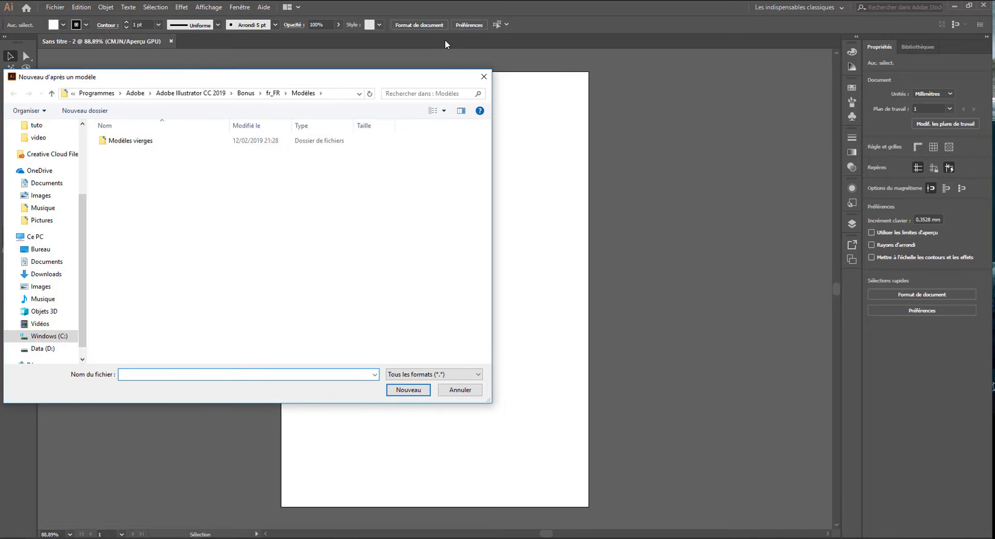
key(Escape)
View the Exporter options and try to package the document with Assemblage, cancelling the required save
click(55, 7)
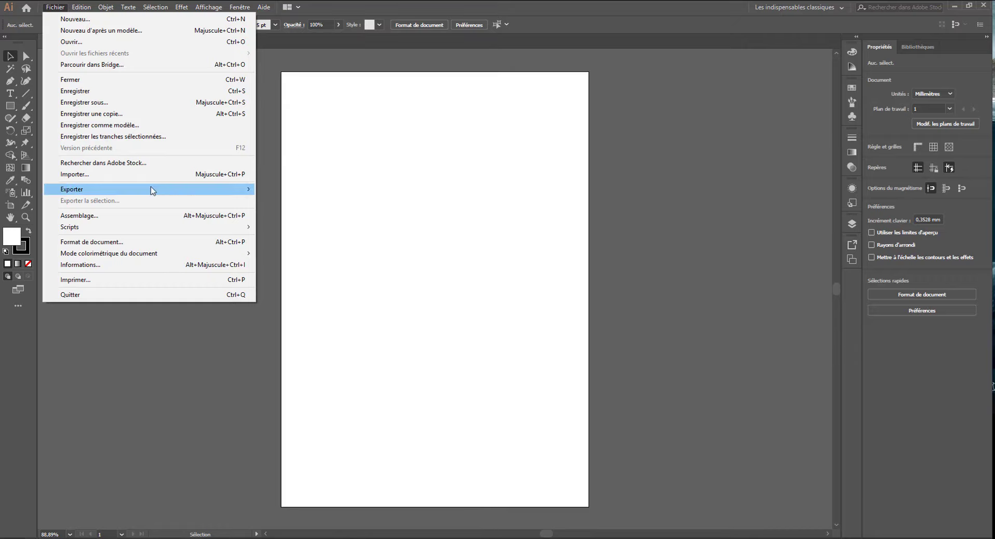
mouse_move(153, 191)
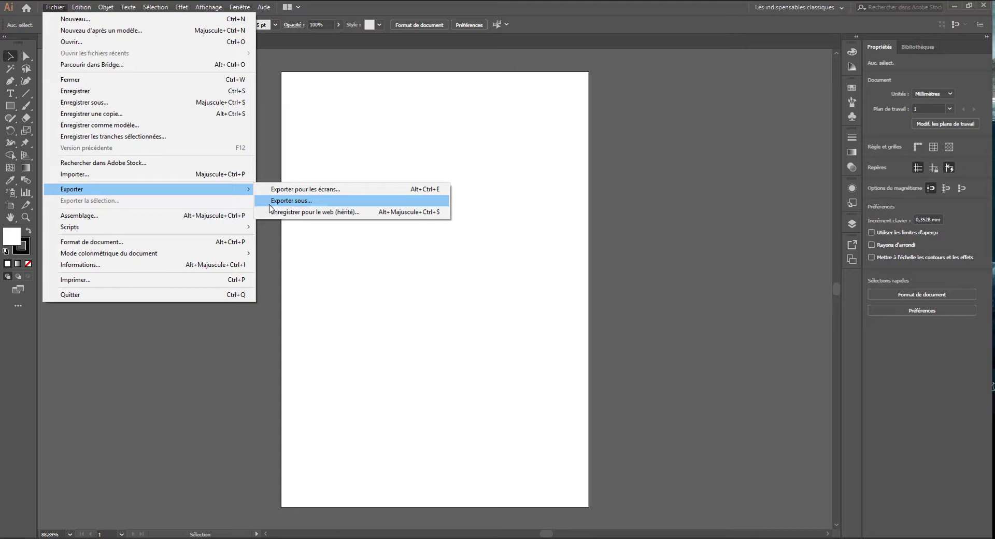
click(117, 217)
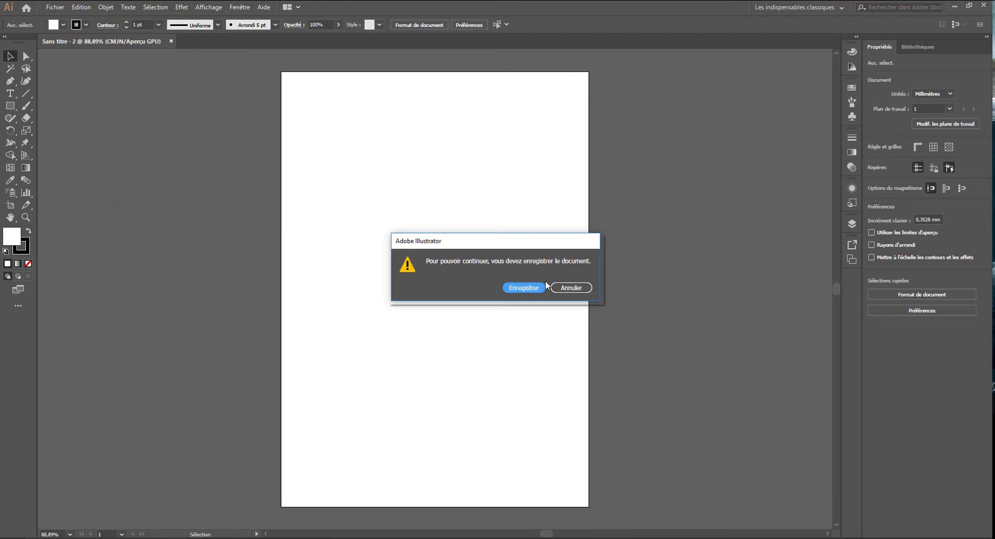
click(505, 288)
click(571, 288)
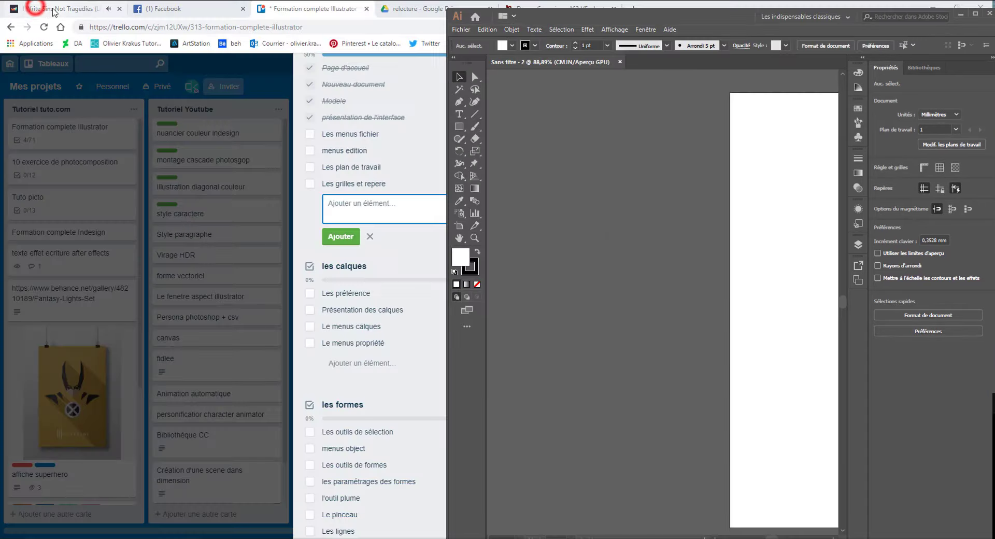
double_click(712, 16)
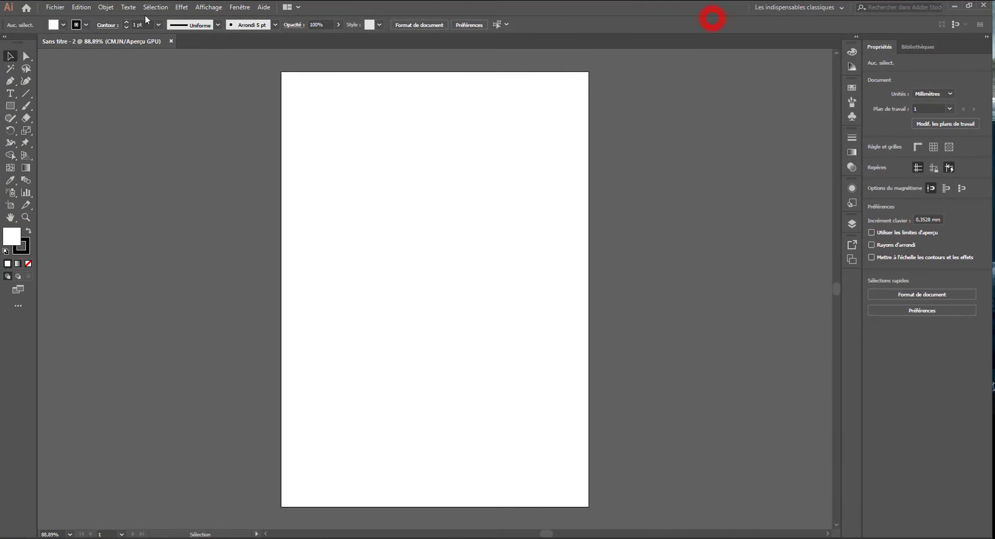
click(47, 7)
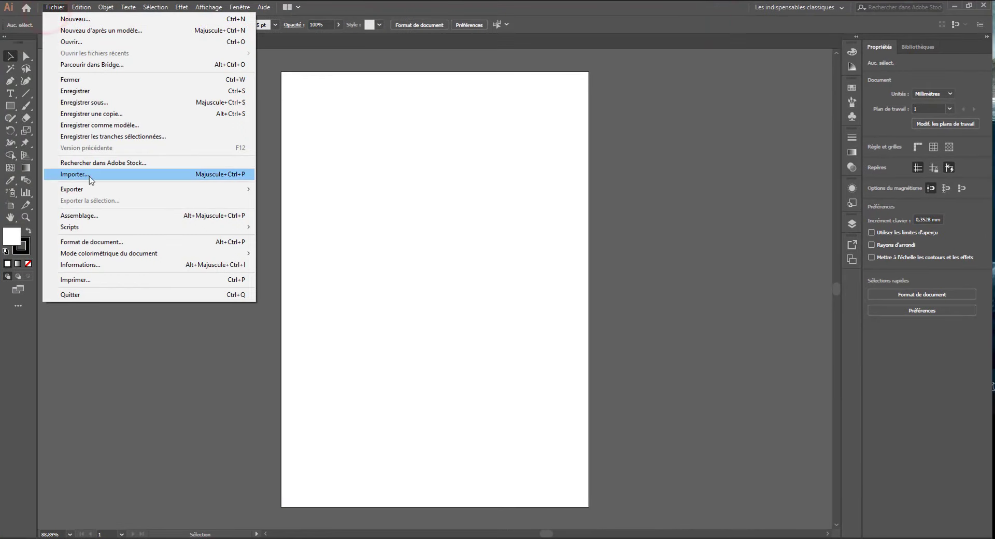
click(75, 217)
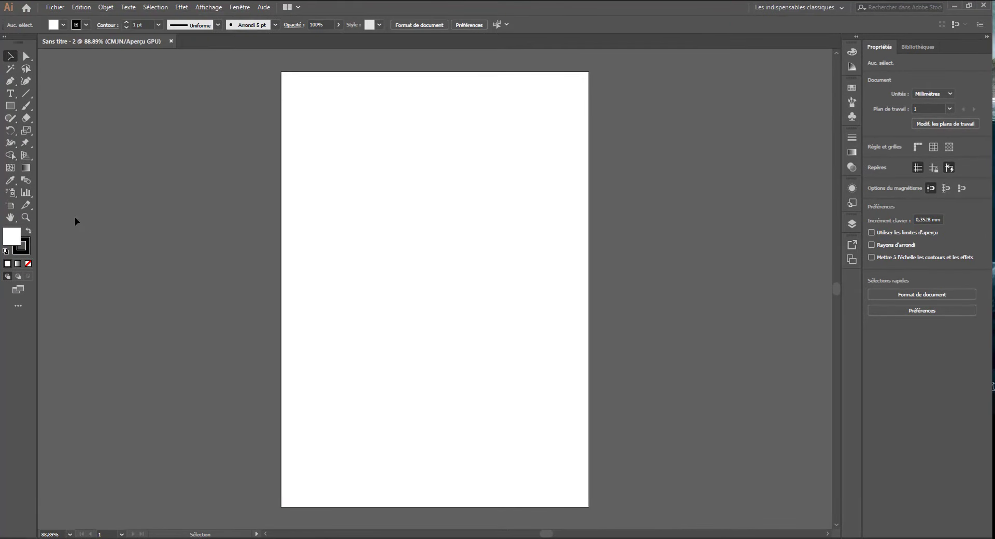
View the available scripts and the Autre script file browser, cancelling without running a script
click(51, 8)
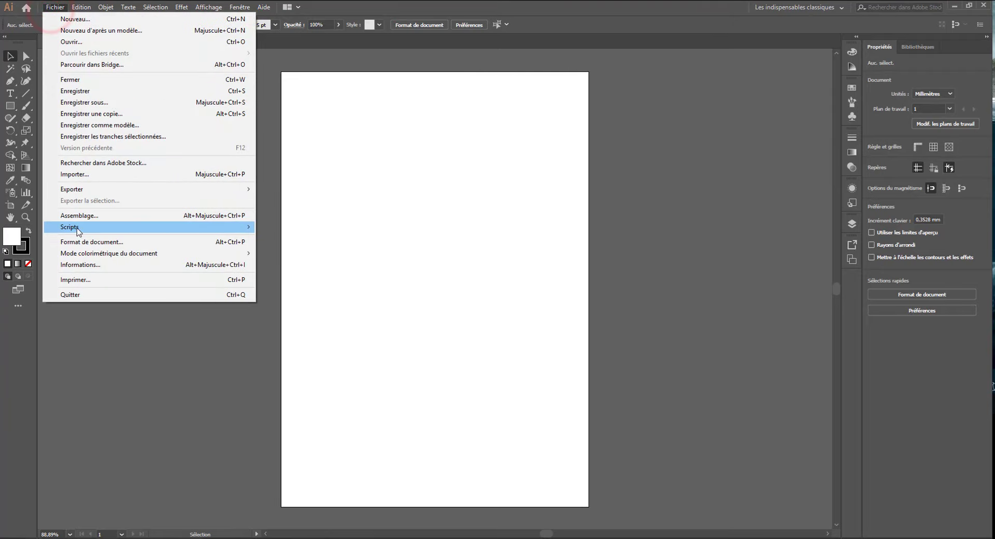
mouse_move(90, 229)
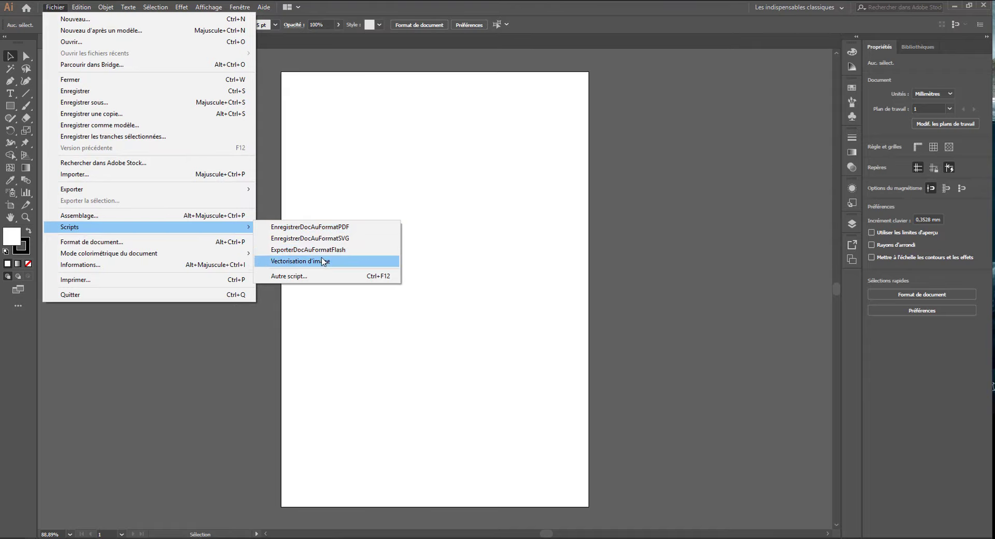
click(298, 276)
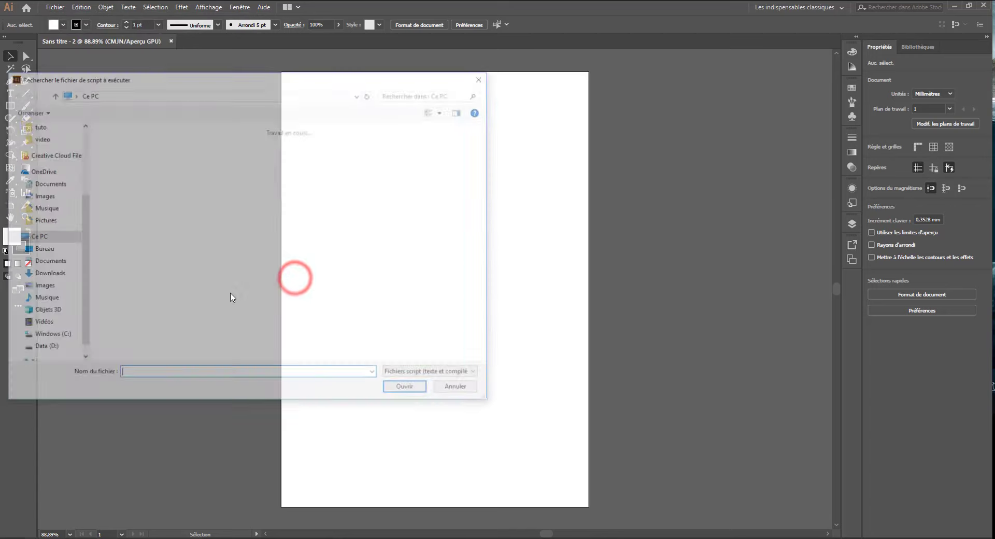
click(461, 389)
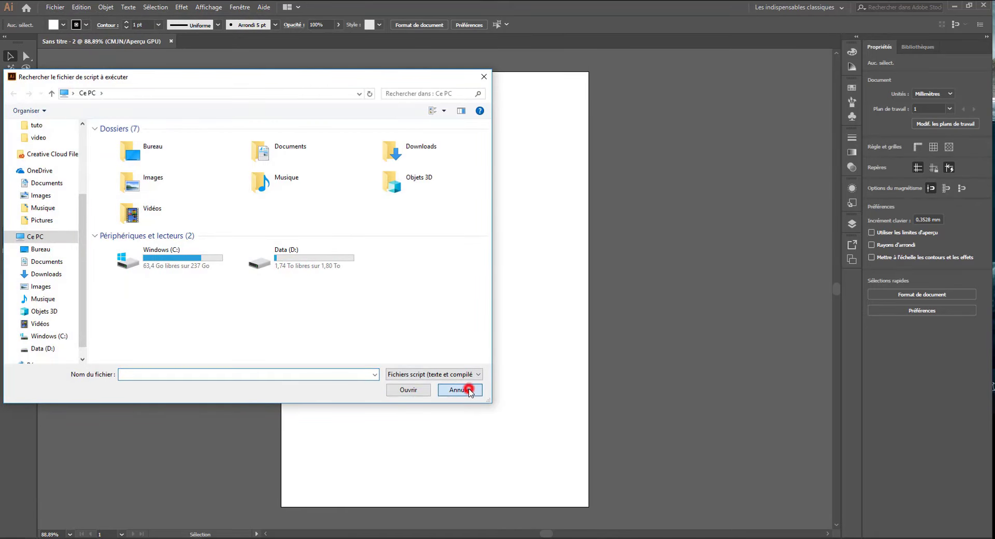
Open Format de document and examine its Général settings for units, transparency grid, simulated coloured paper and flattening preset
click(54, 7)
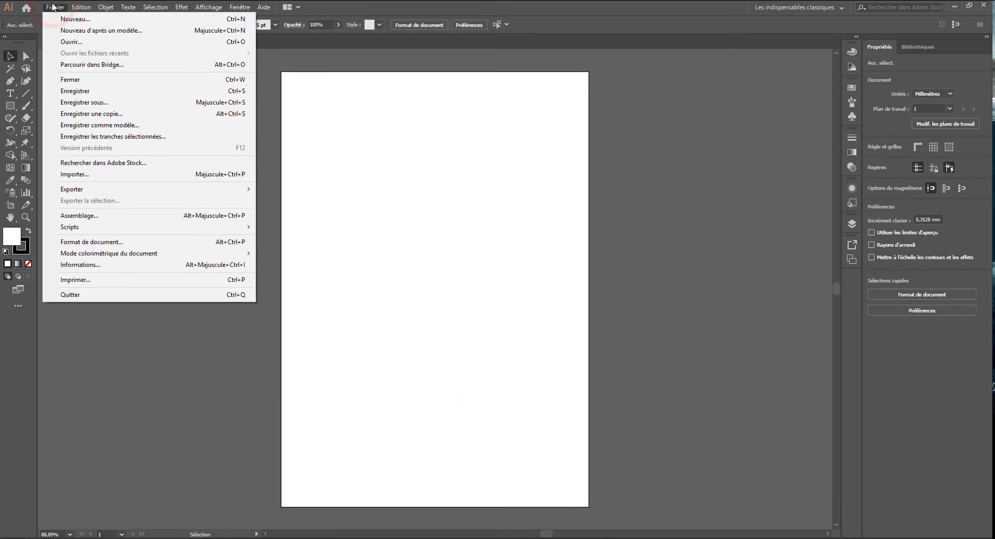
click(103, 244)
click(55, 7)
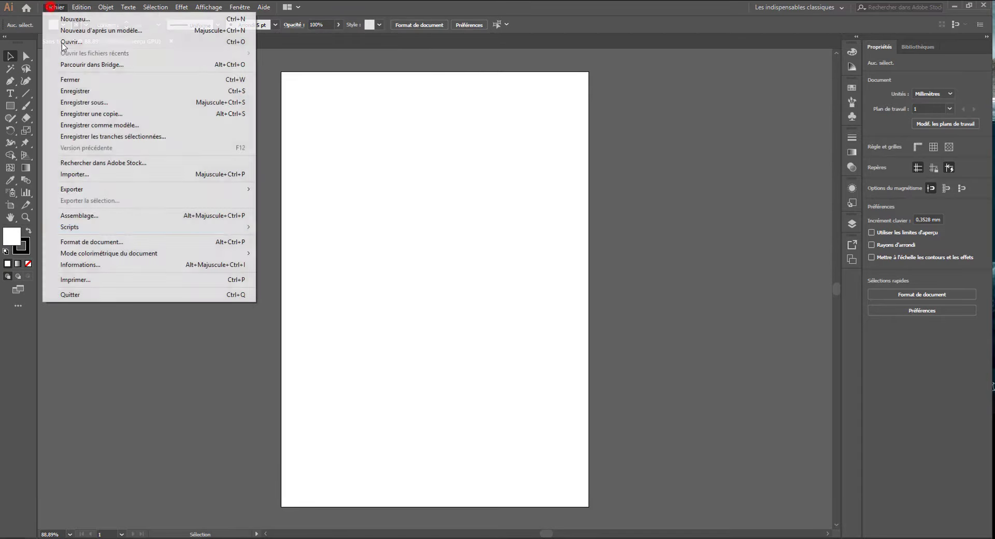
click(98, 243)
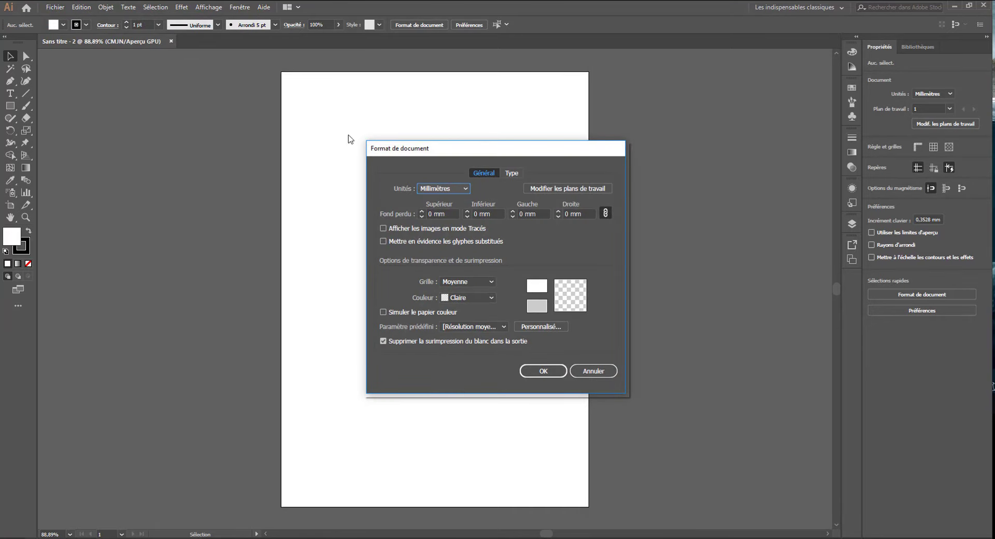
click(428, 188)
click(428, 188)
click(480, 279)
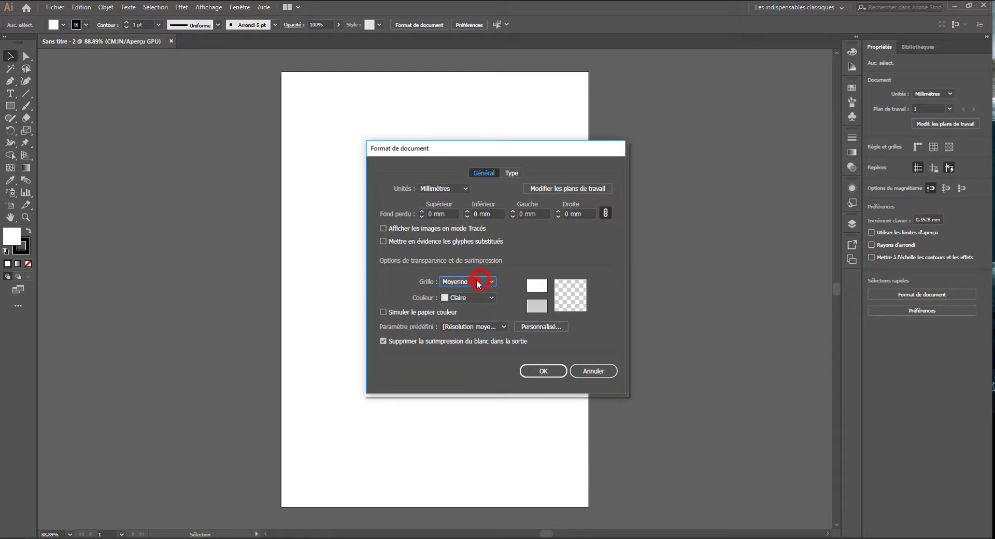
click(387, 313)
click(449, 326)
click(449, 327)
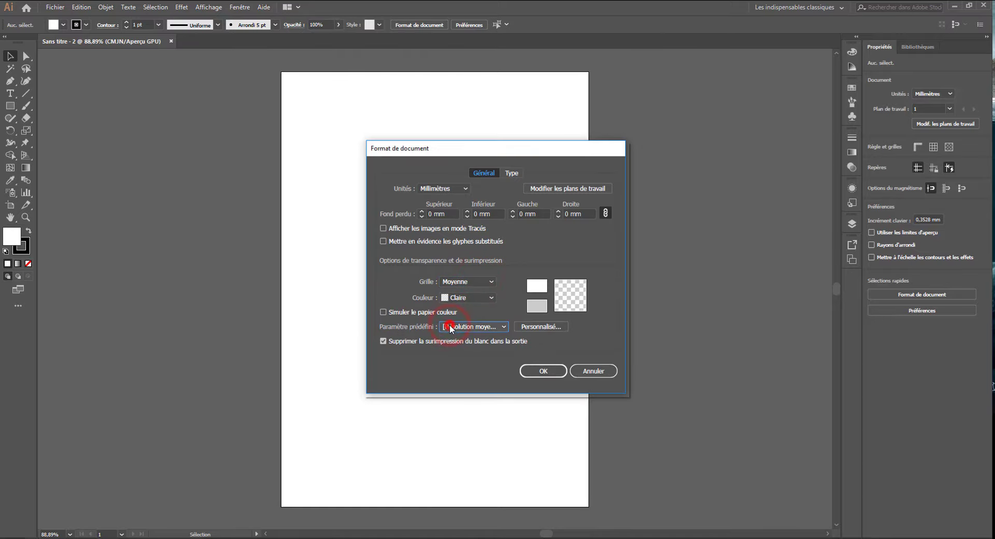
Examine the Type settings of Format de document, including language and double quotation mark choices, and cancel without changes
click(507, 174)
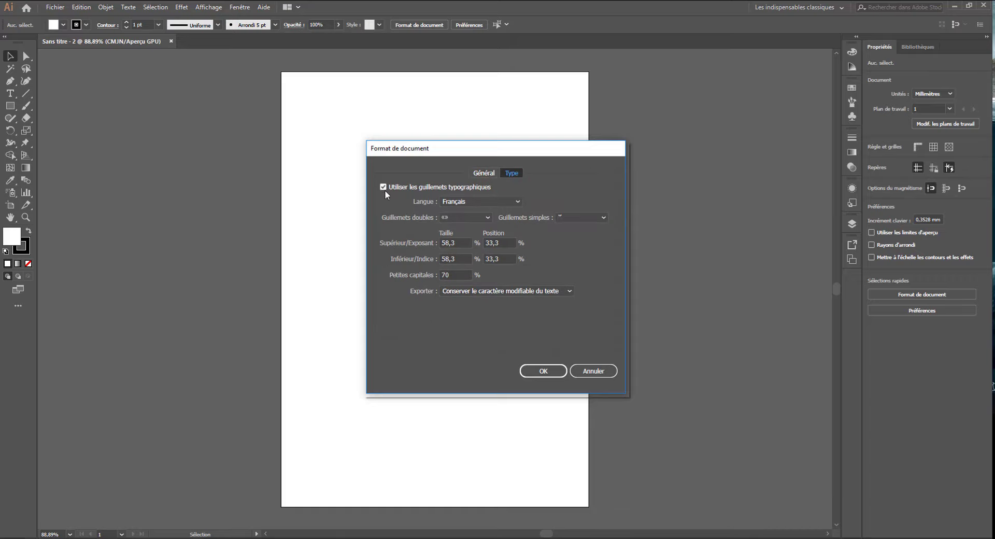
click(450, 201)
click(454, 203)
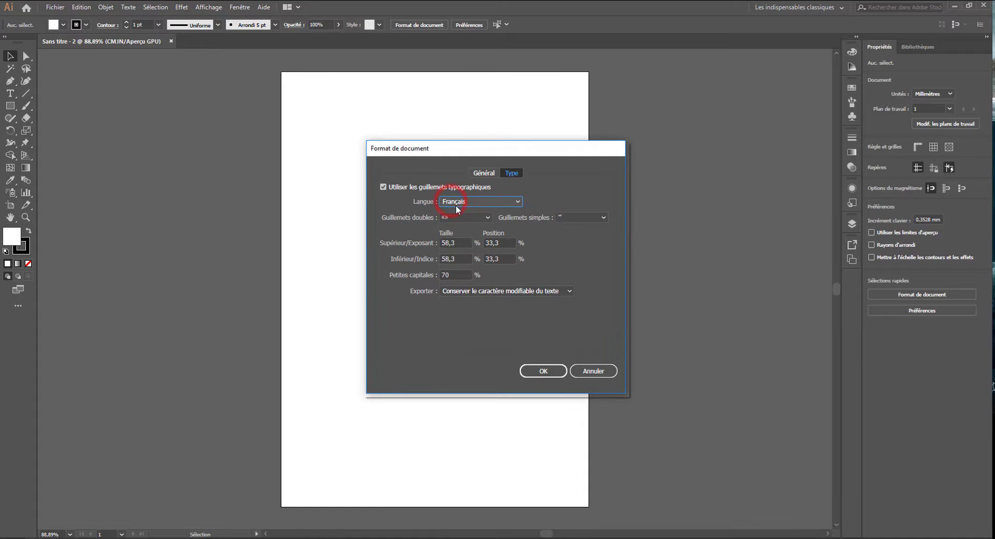
click(458, 217)
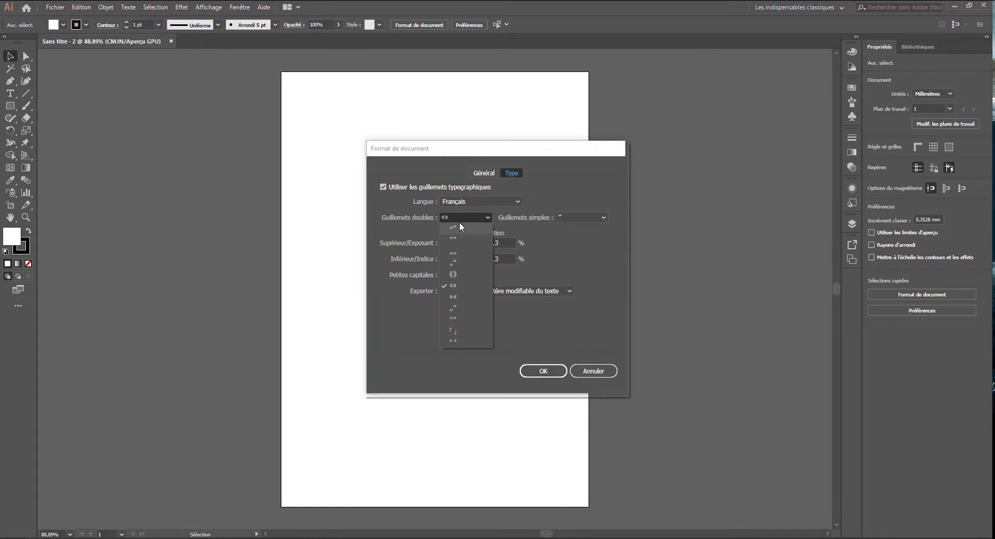
click(605, 240)
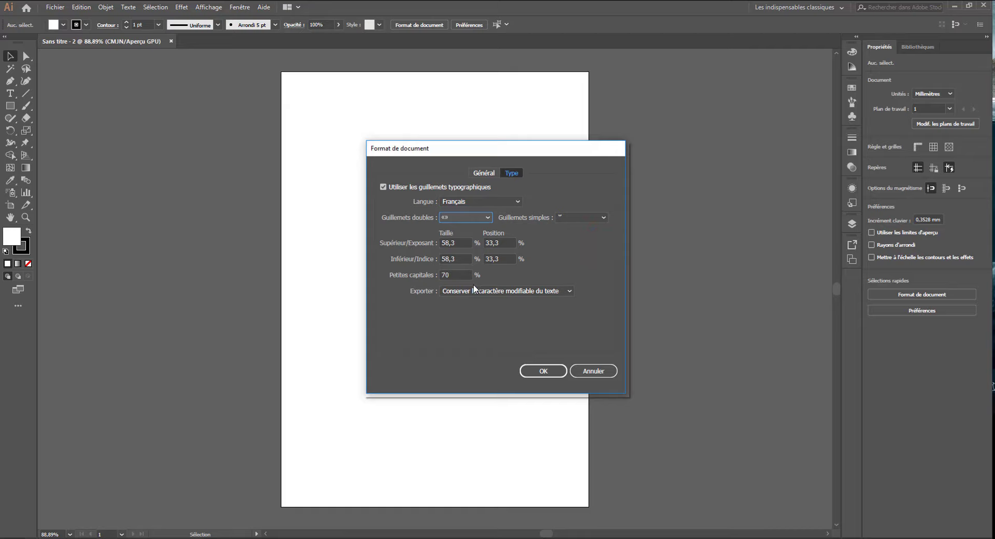
click(584, 372)
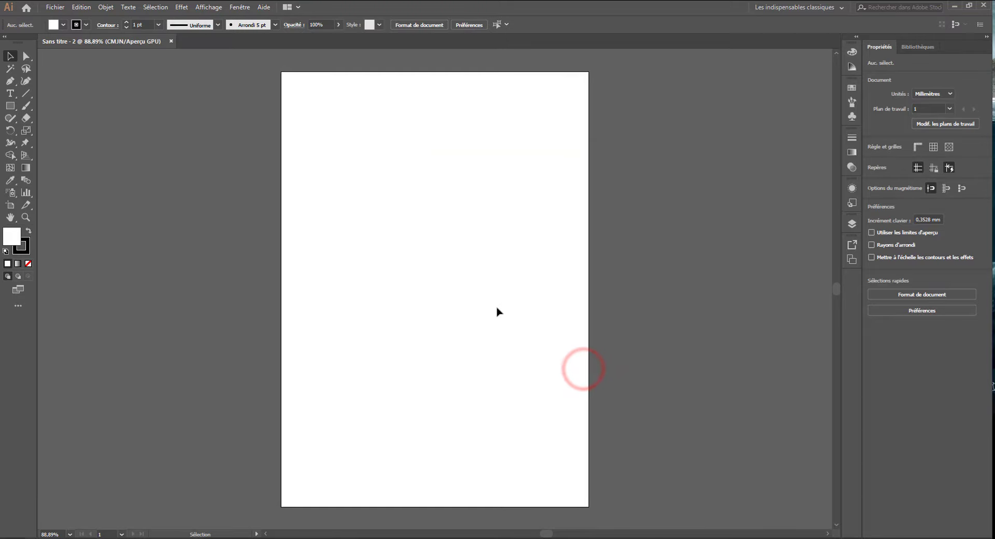
View the document colour mode options and the Informations metadata window, cancelling it without changes
click(61, 9)
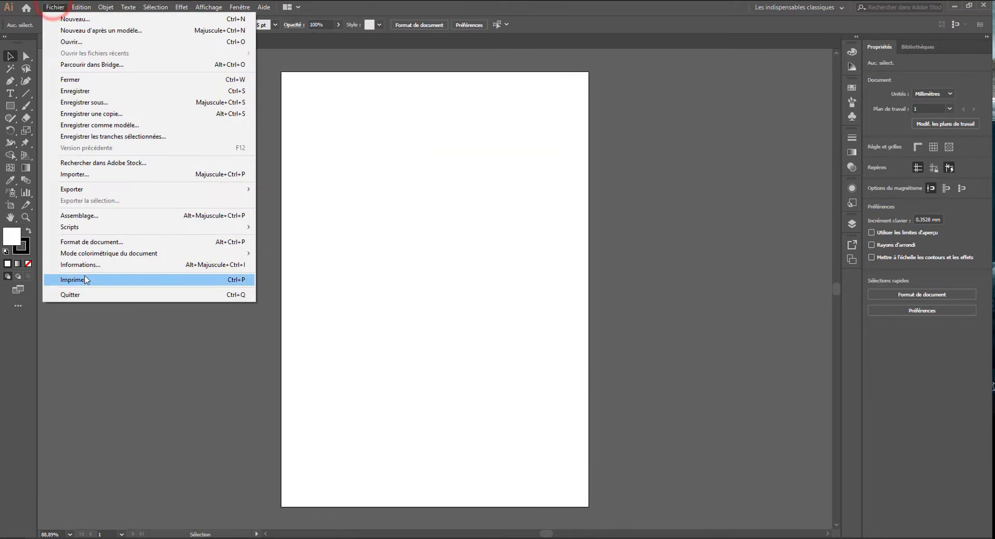
mouse_move(99, 256)
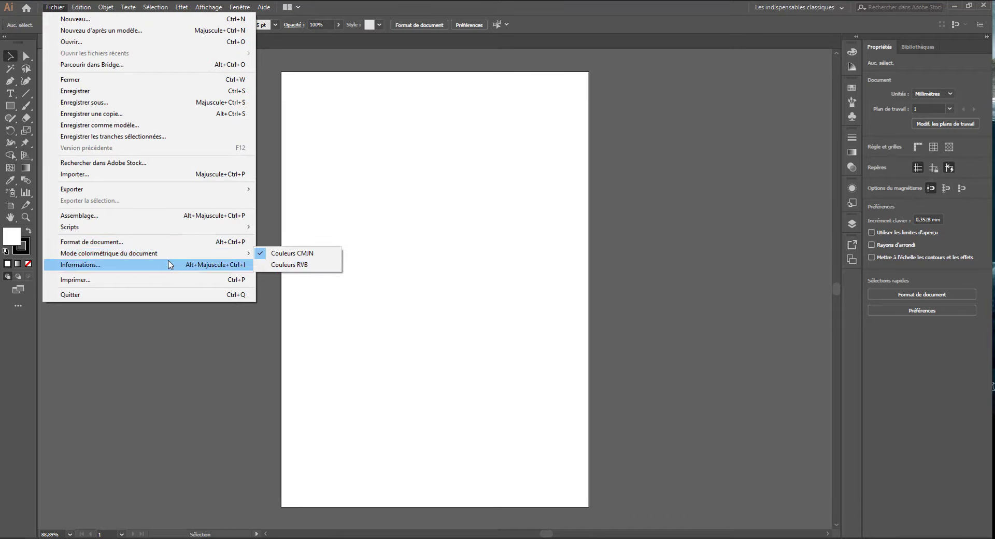
click(158, 265)
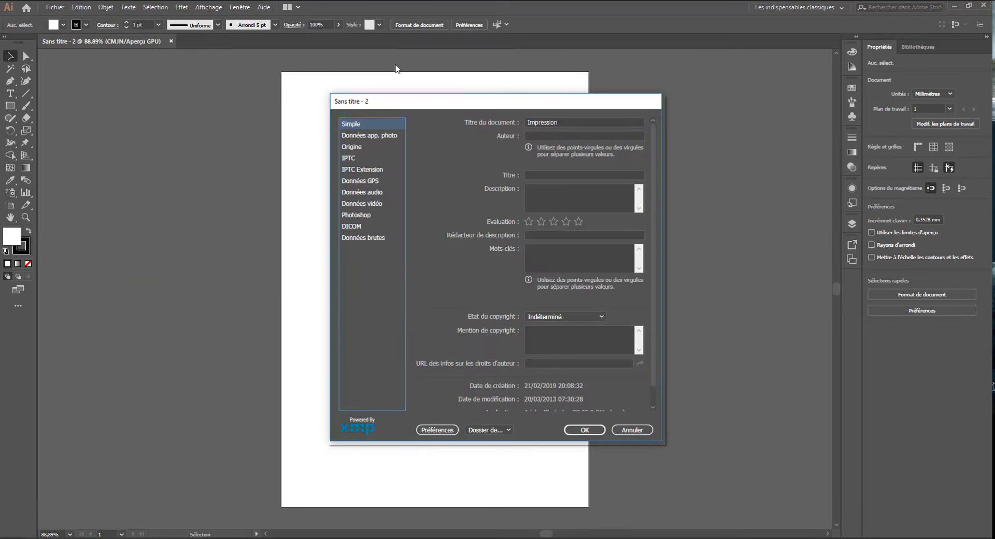
drag(394, 102, 313, 52)
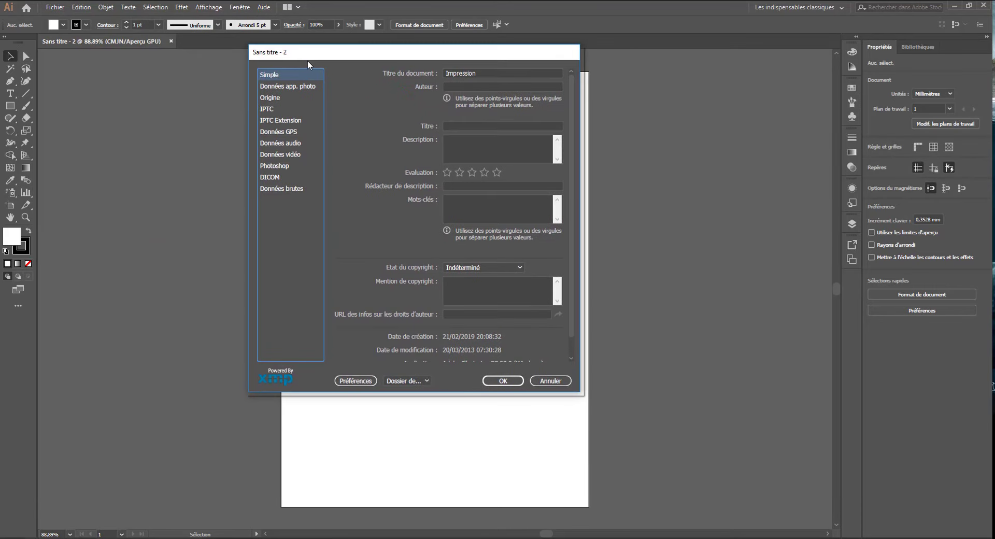
click(563, 381)
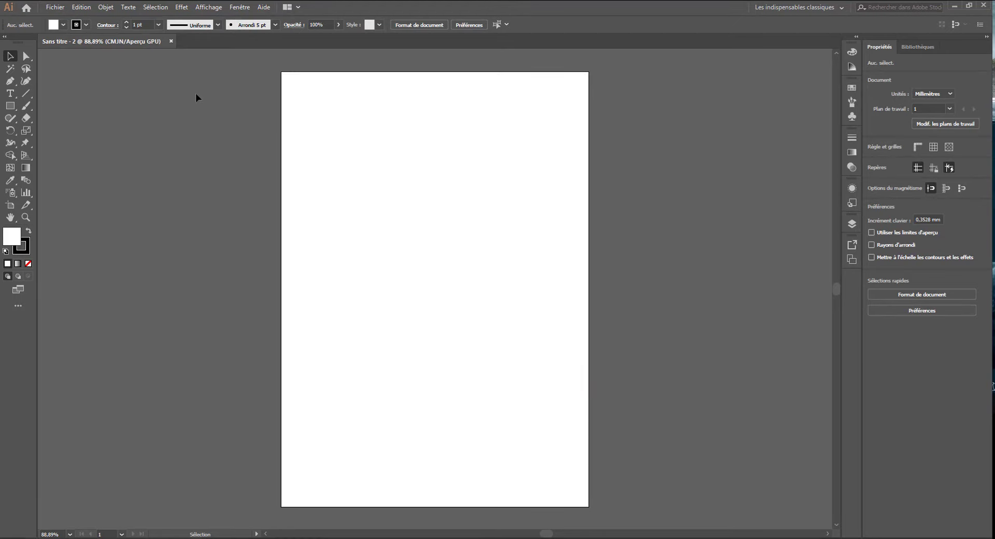
Open the Imprimer settings and look through their categories, cancelling without printing
click(54, 8)
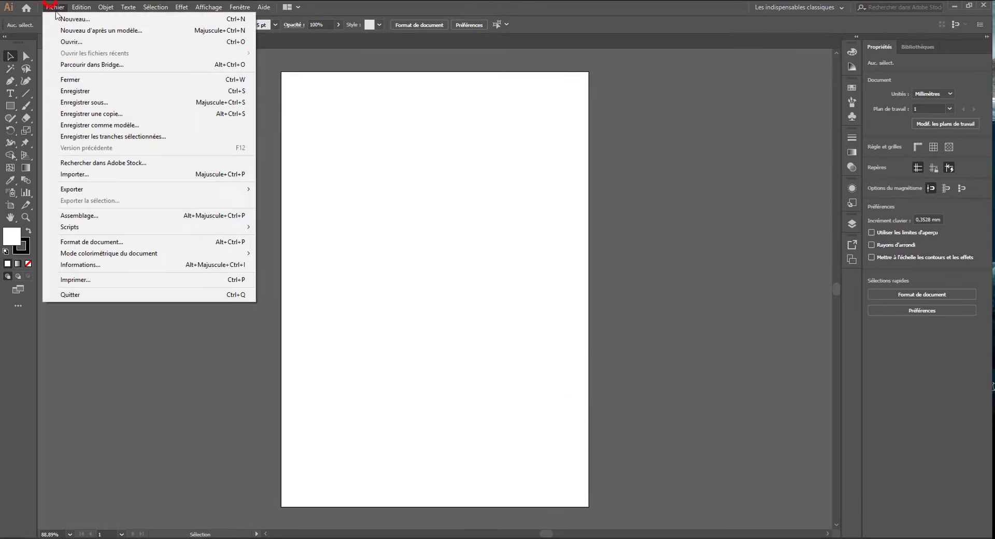
click(89, 280)
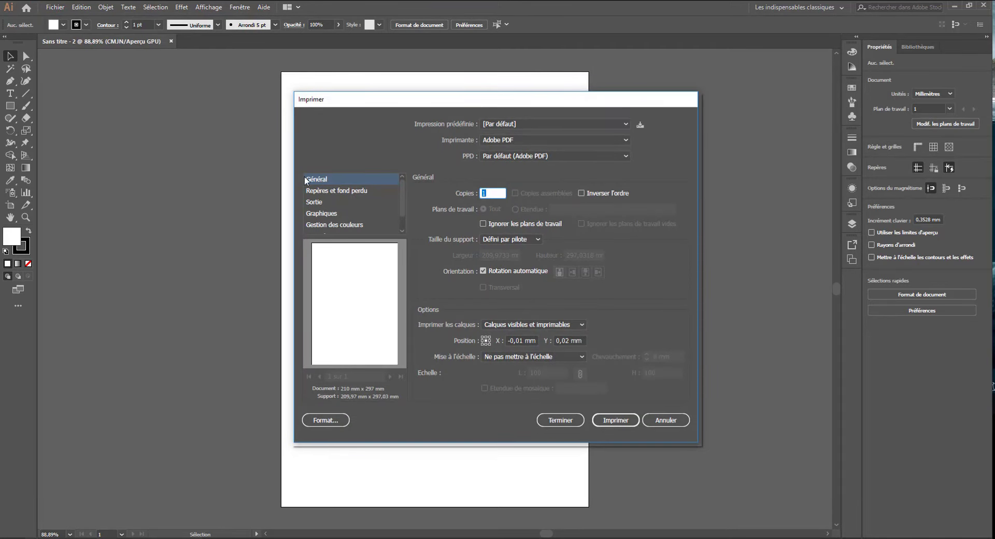
scroll(350, 213, down, 2)
scroll(342, 210, up, 2)
click(673, 422)
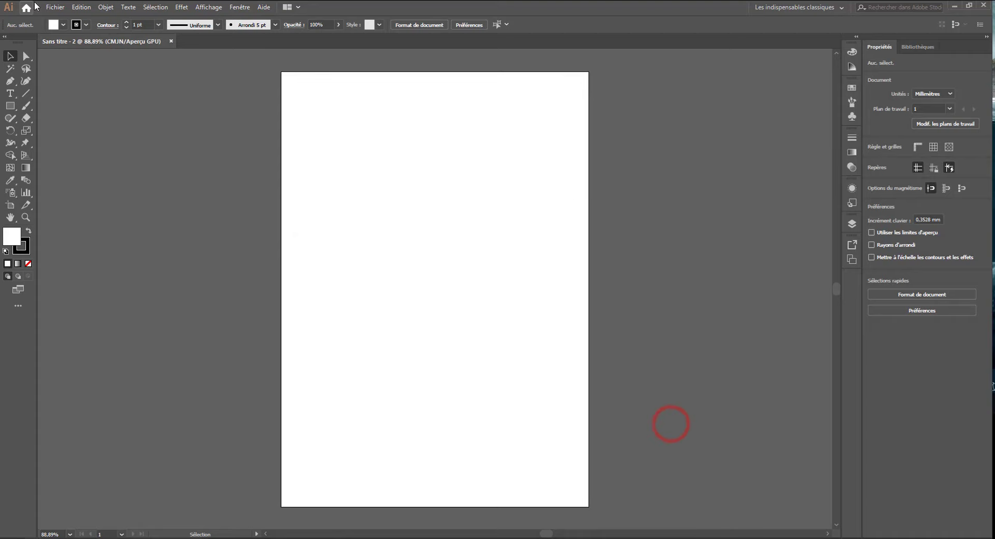
Open the document's Informations and examine the Simple metadata, from title, author and description fields to copyright and file details
click(54, 7)
click(87, 264)
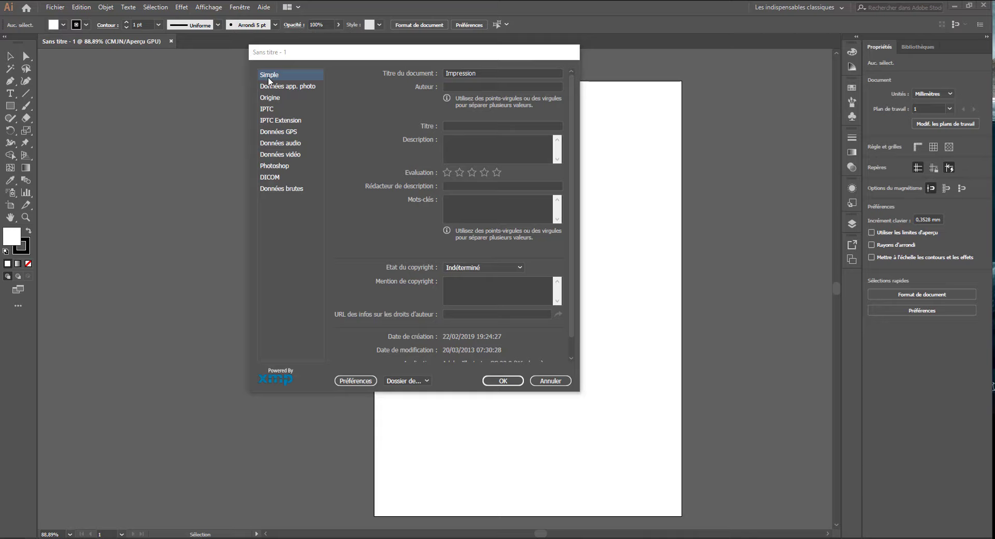
click(476, 73)
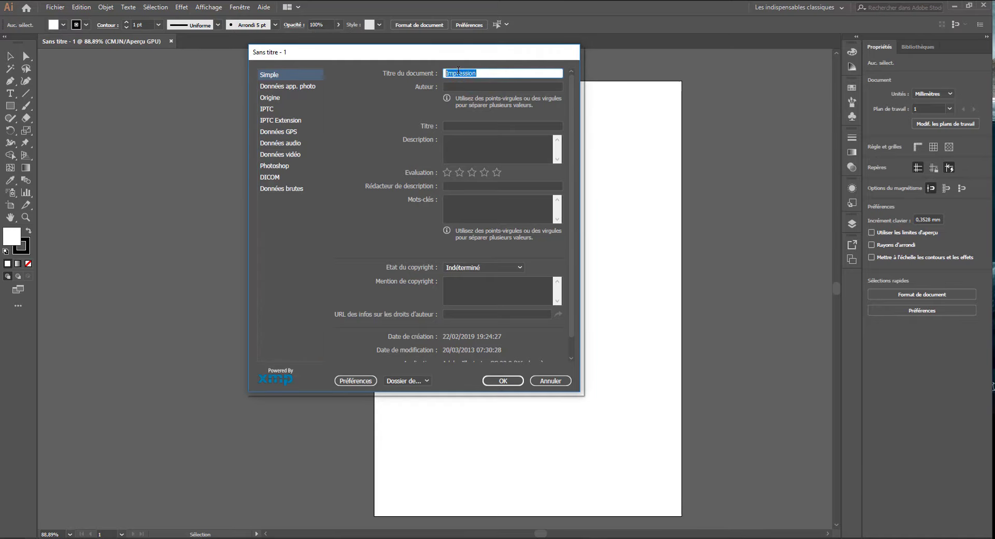
click(454, 88)
click(463, 127)
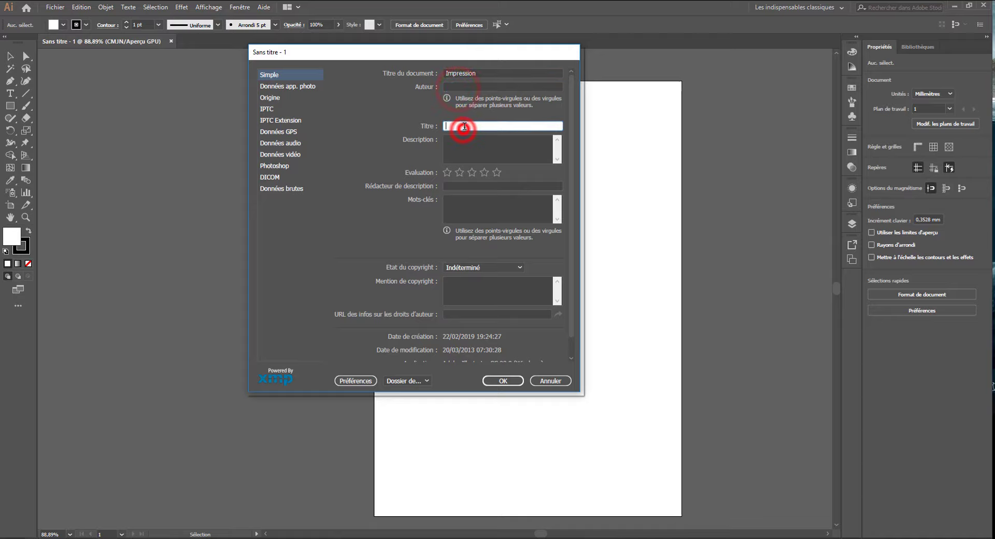
click(471, 148)
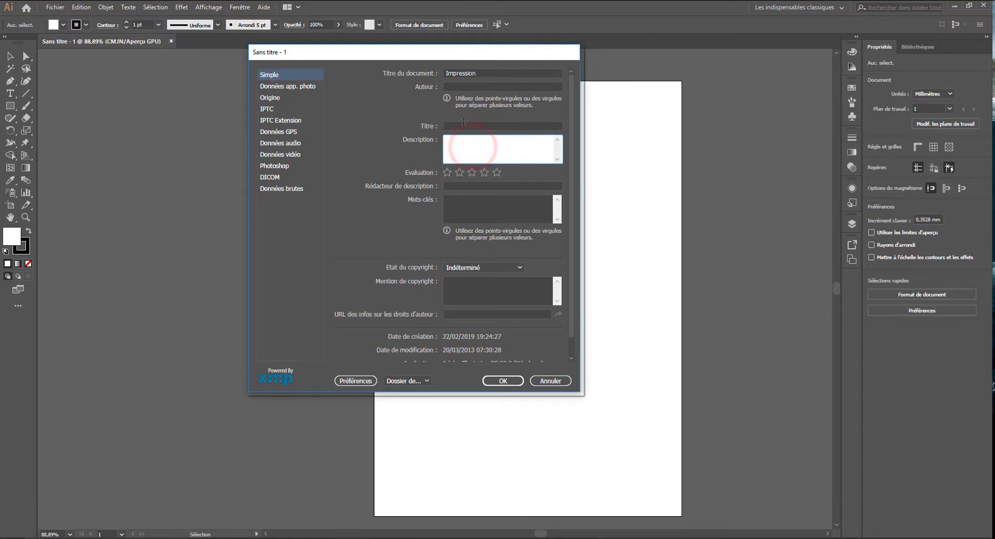
click(463, 125)
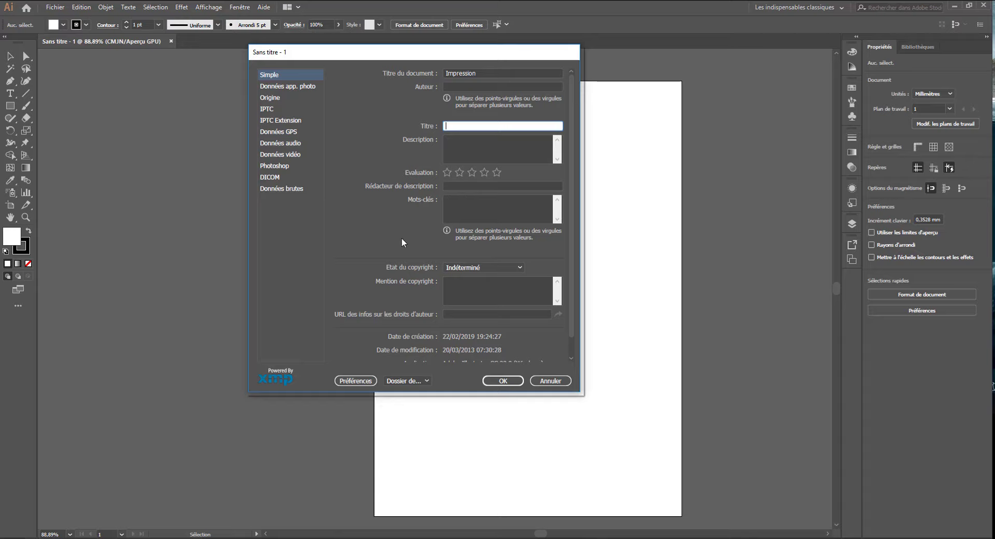
scroll(413, 298, down, 1)
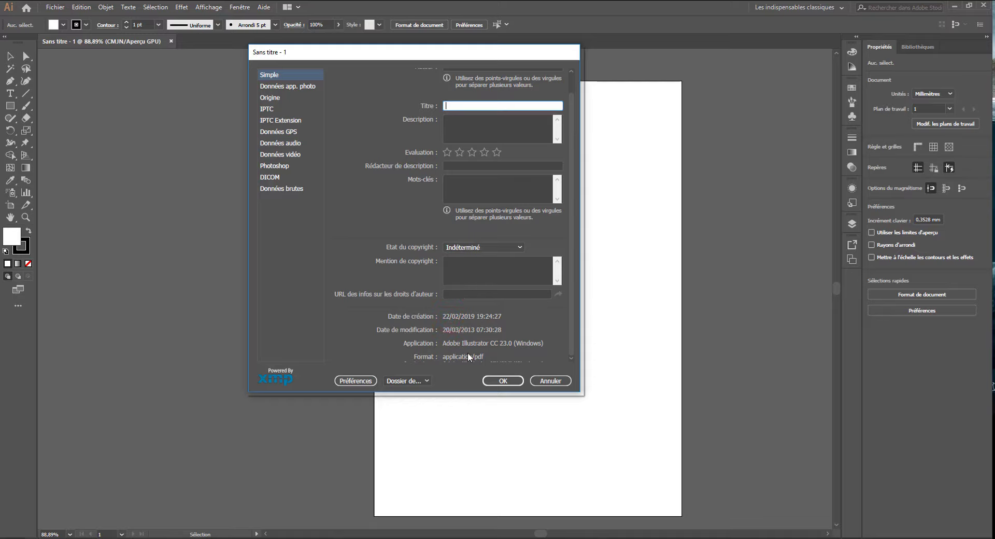
Examine the camera data and the Origine metadata fields, including creation date, instructions, Référence de diffusion and the Urgence choices
click(296, 86)
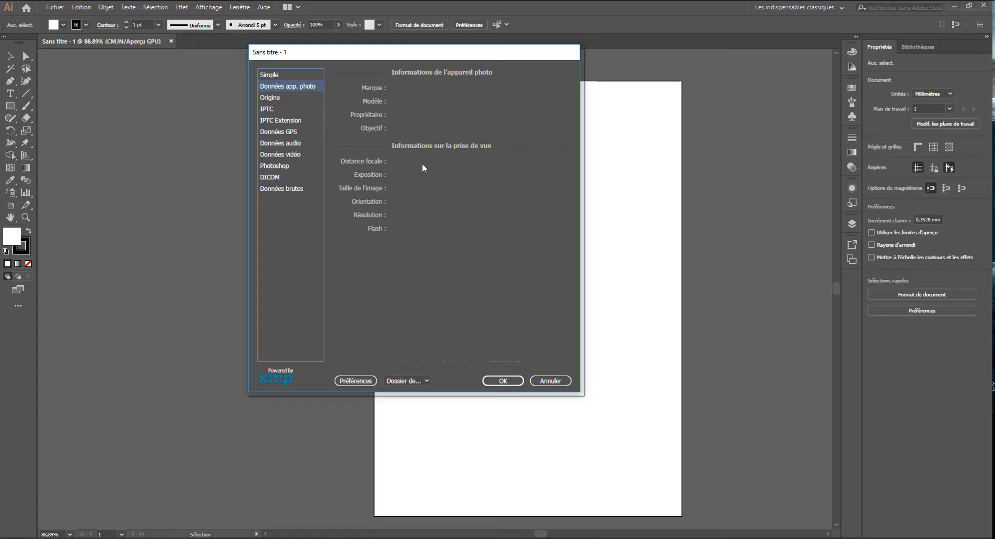
click(275, 99)
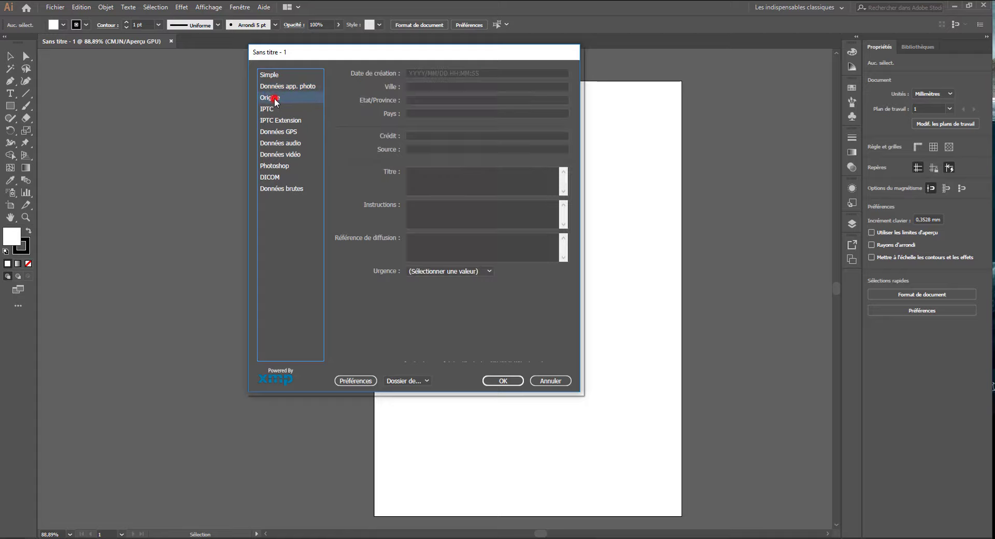
click(437, 73)
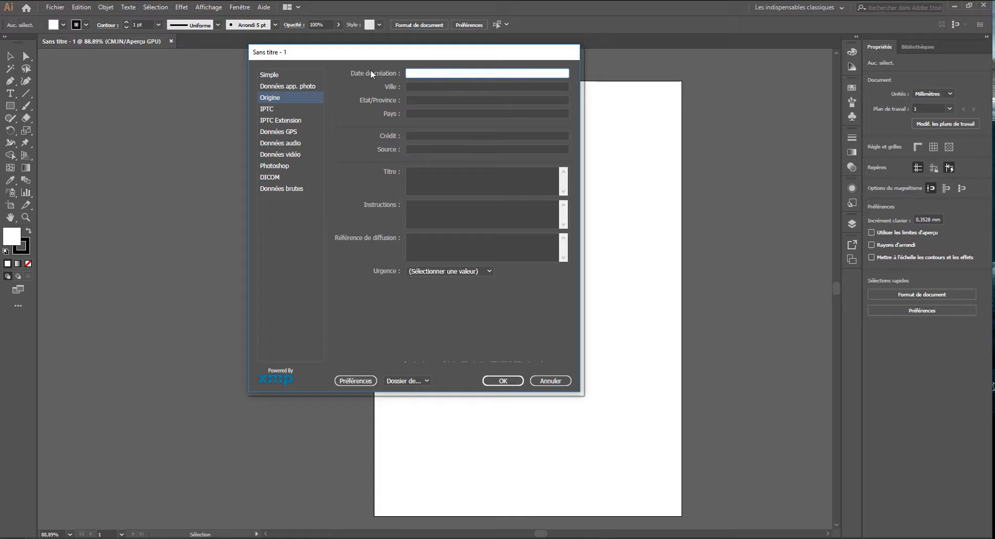
click(387, 88)
click(414, 215)
click(415, 258)
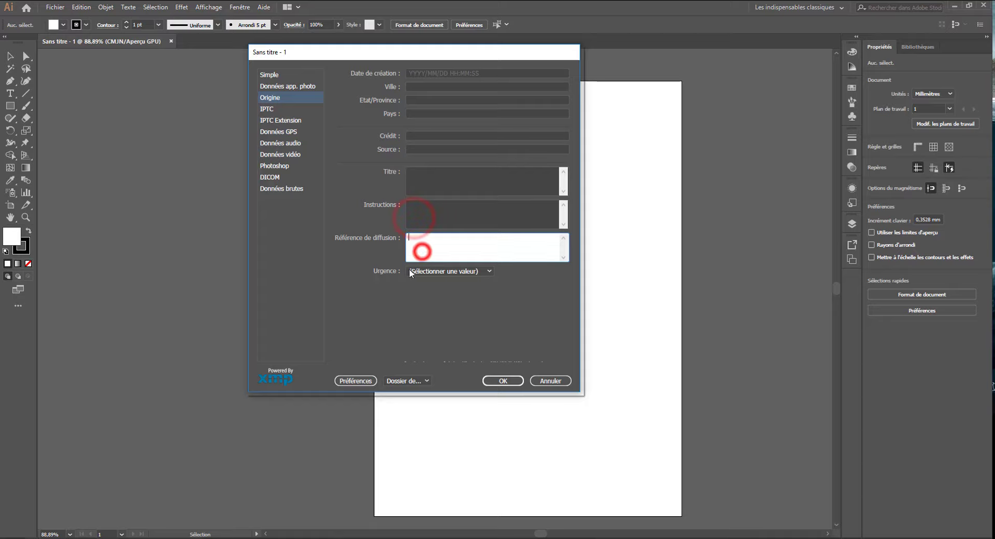
click(424, 271)
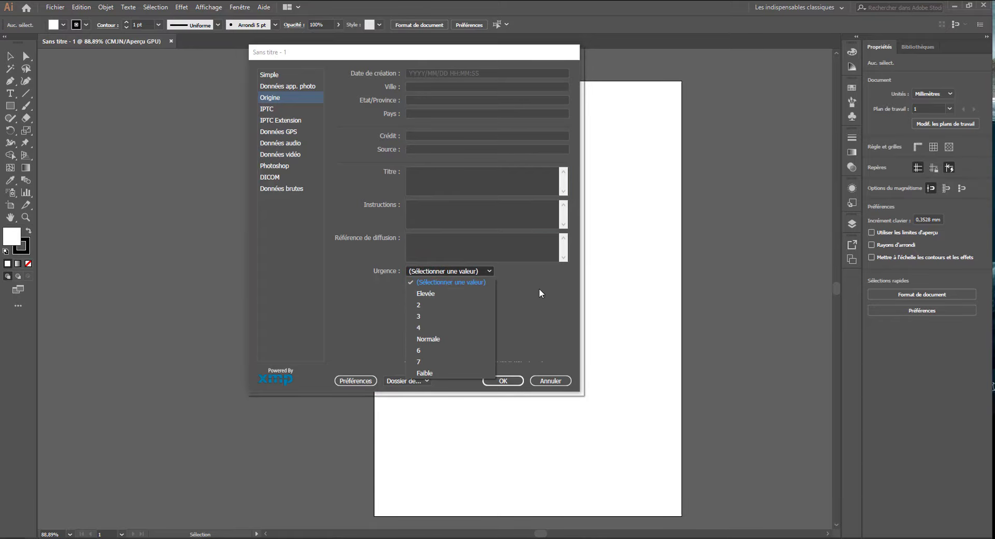
click(567, 297)
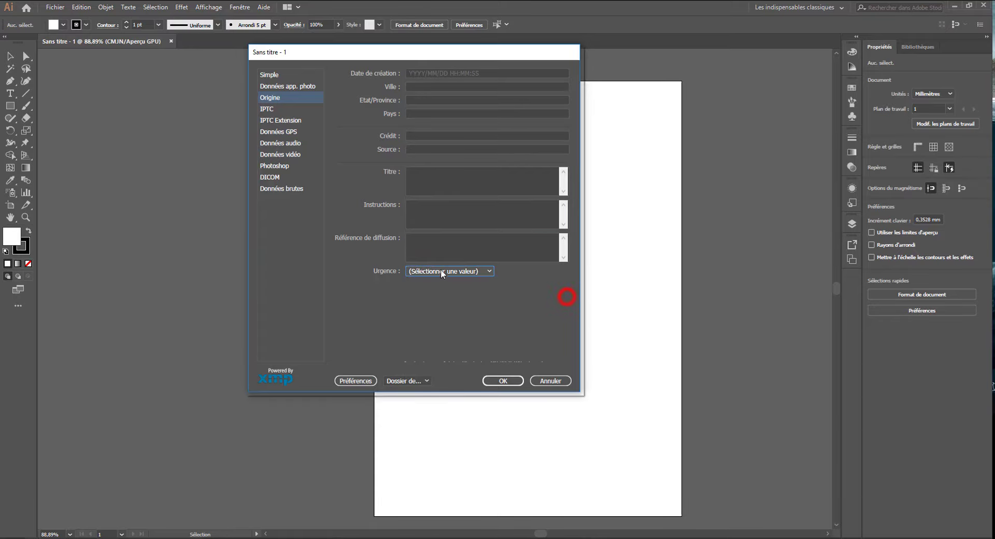
Examine the IPTC and IPTC Extension metadata, reading through the IPTC contact, image and content fields
click(278, 109)
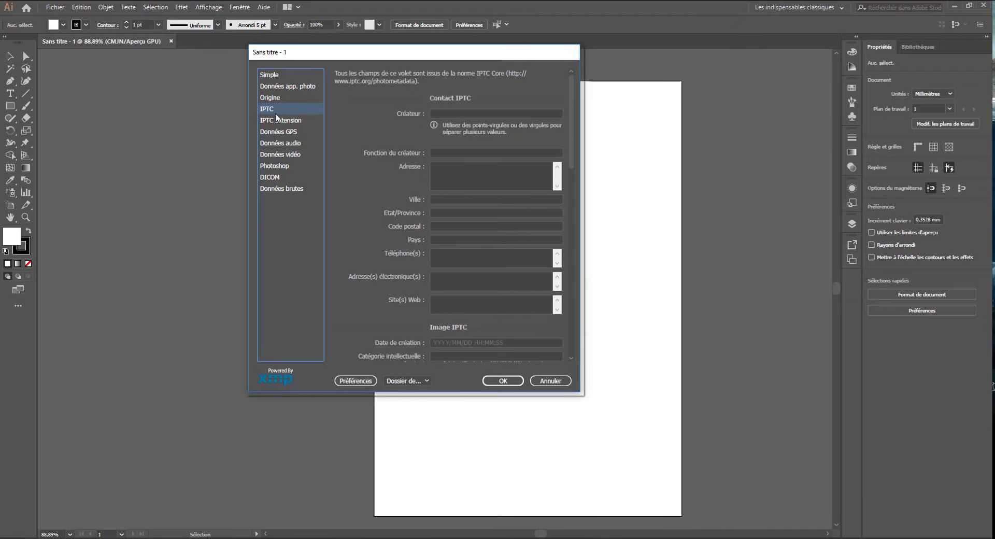
click(270, 120)
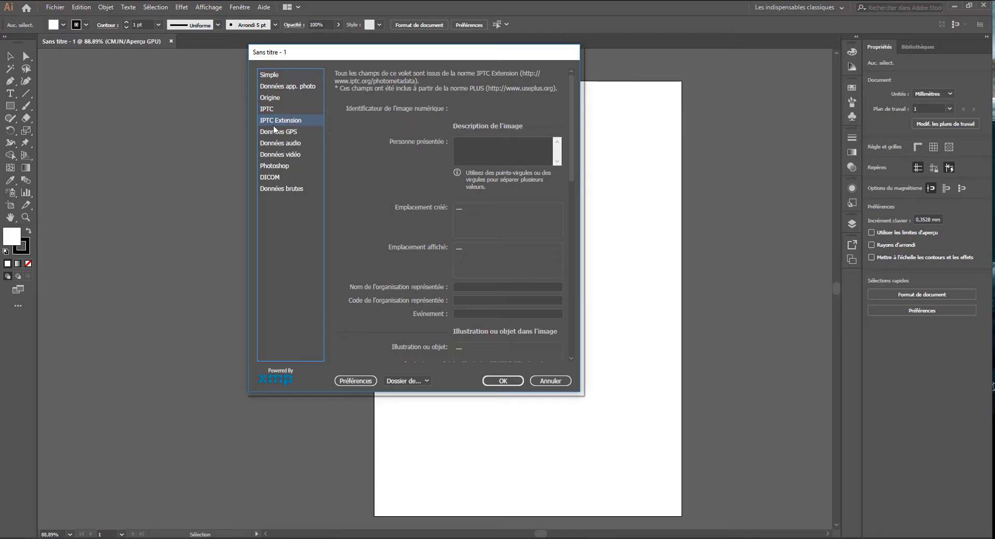
click(284, 109)
scroll(389, 280, down, 5)
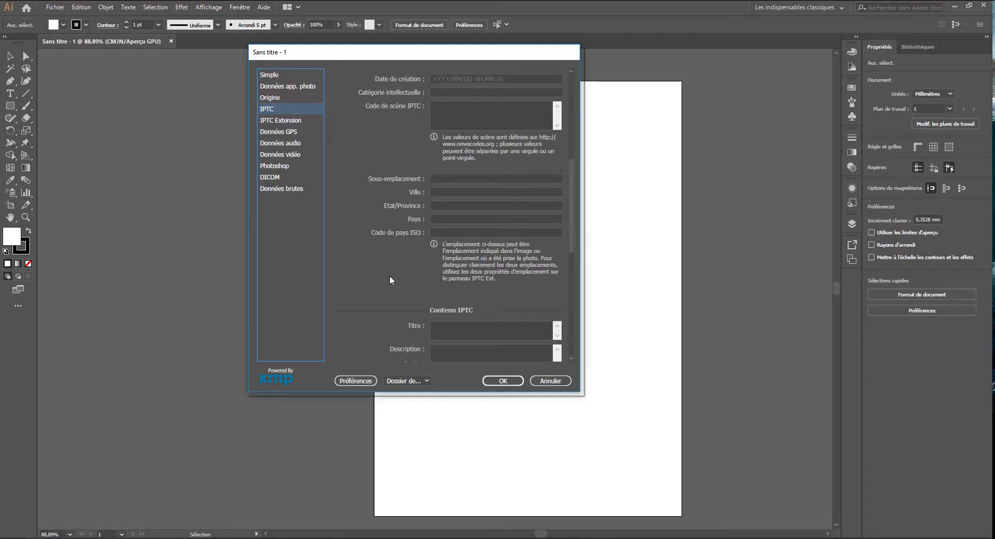
scroll(384, 273, up, 5)
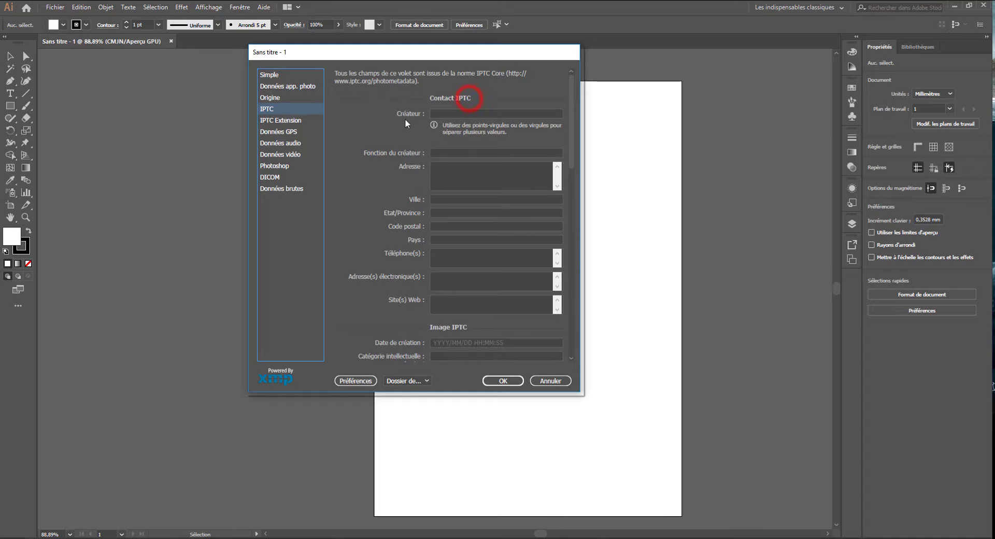
scroll(409, 250, down, 5)
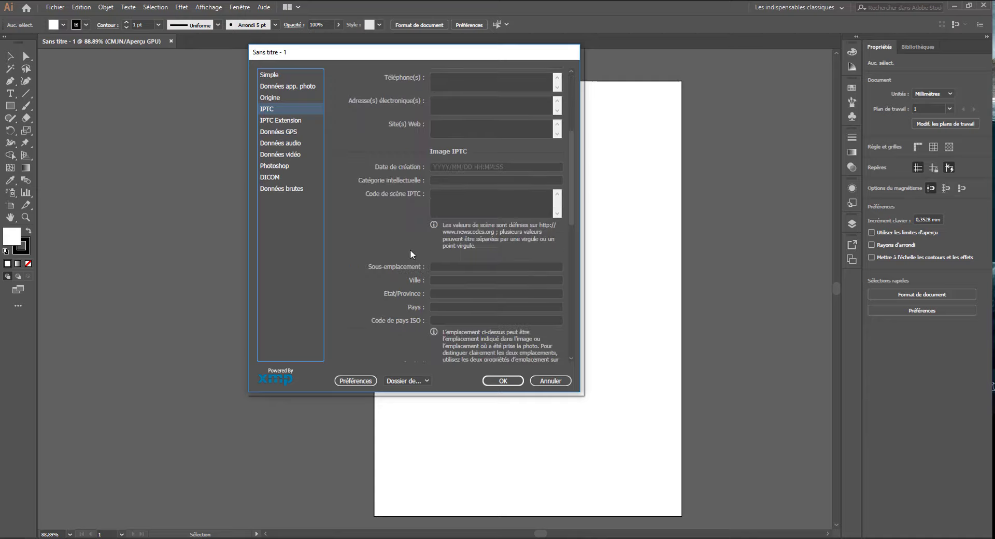
Examine the GPS, audio and video metadata, including the Bande and Plan/prise fields of Données vidéo
click(293, 132)
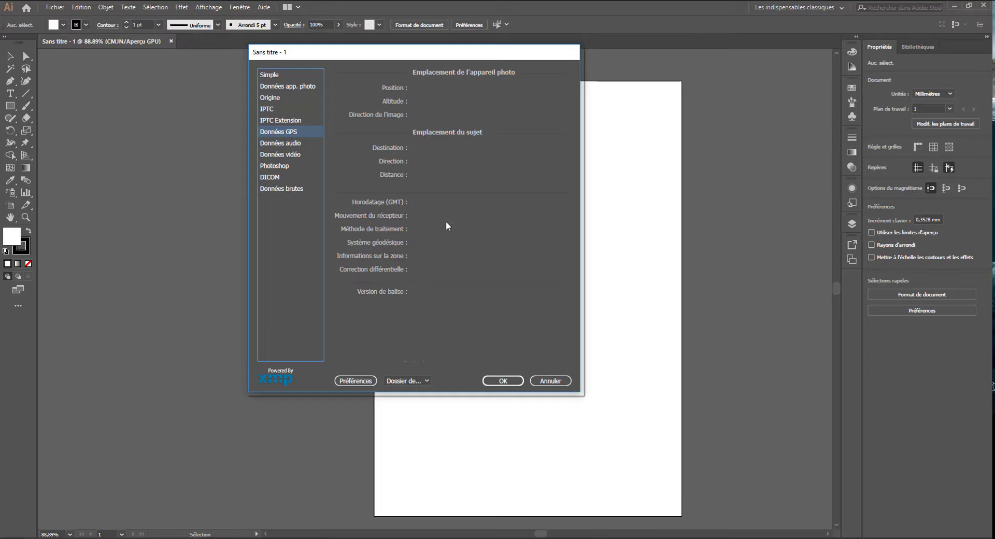
click(288, 143)
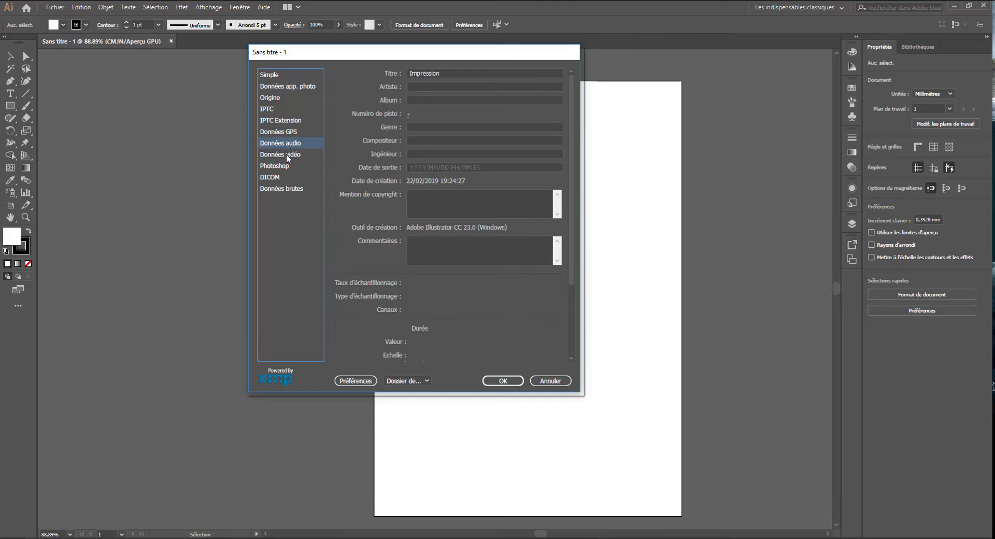
click(286, 154)
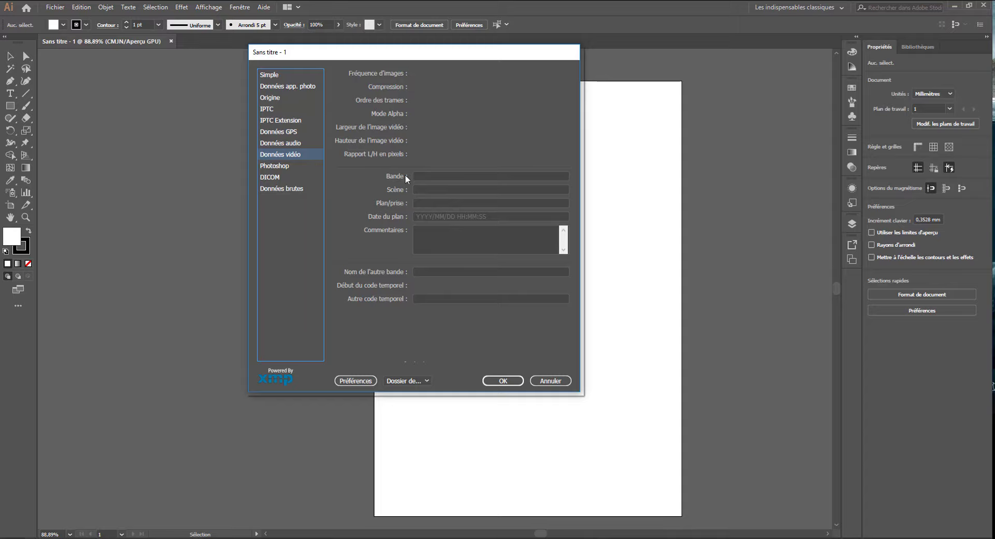
click(426, 177)
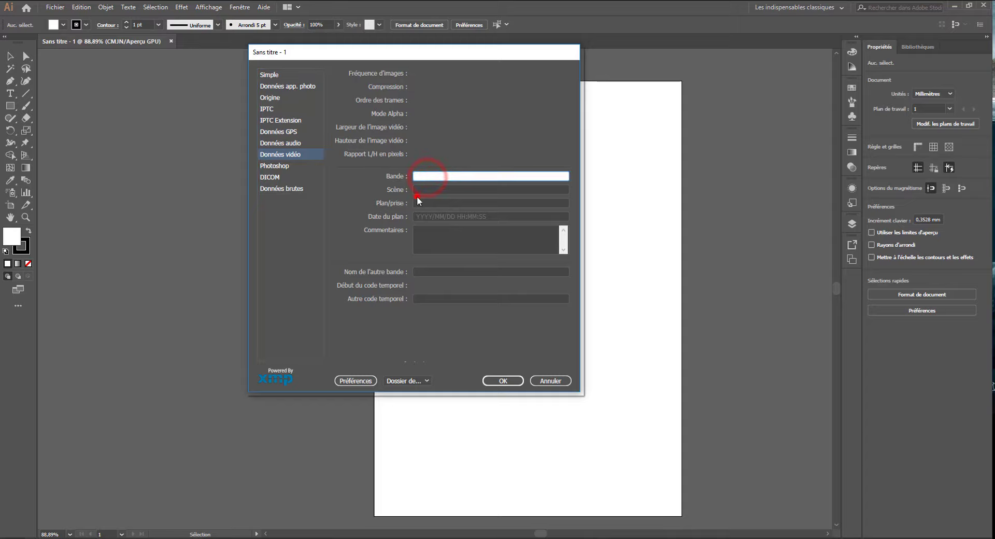
click(423, 202)
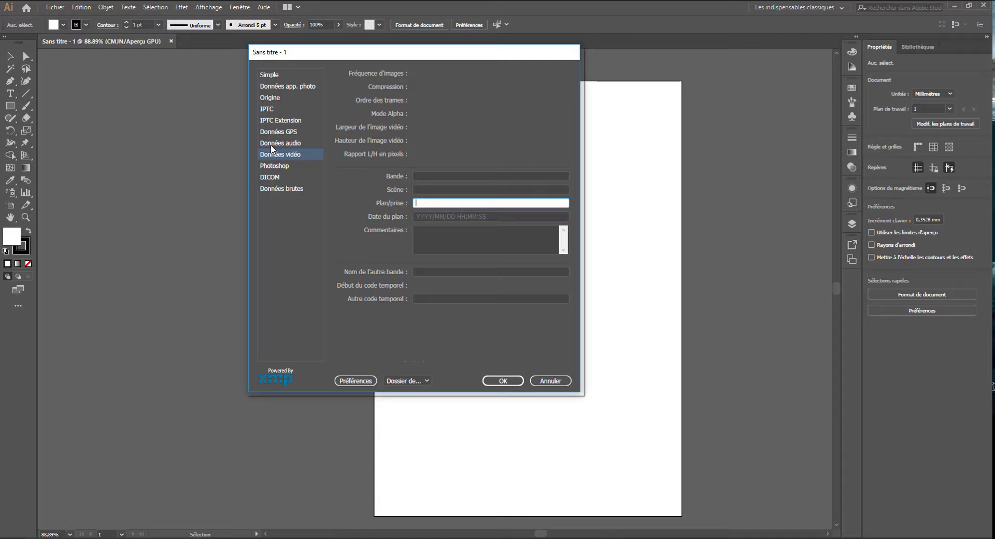
Examine the Photoshop history metadata and the DICOM fields for patient, study, series and equipment
click(283, 165)
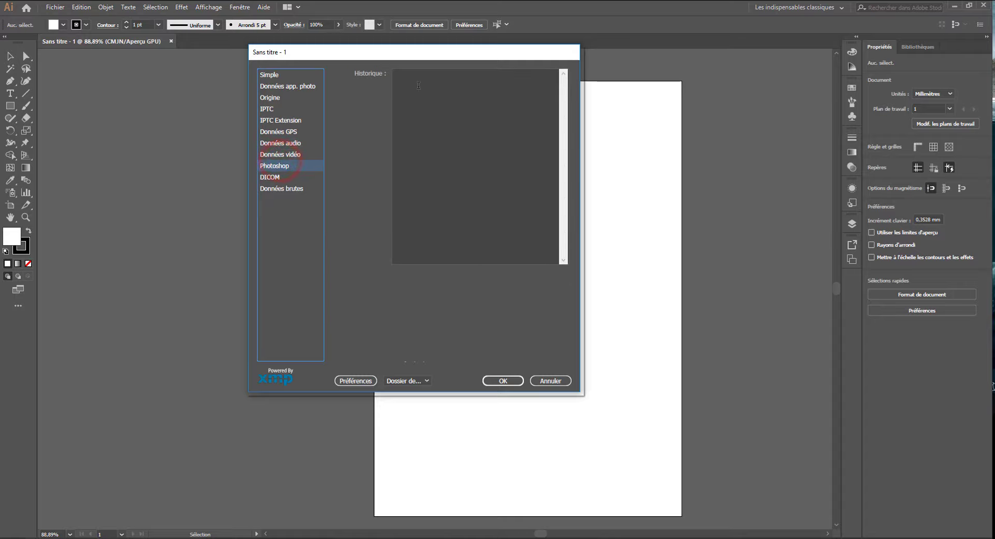
click(449, 94)
click(269, 177)
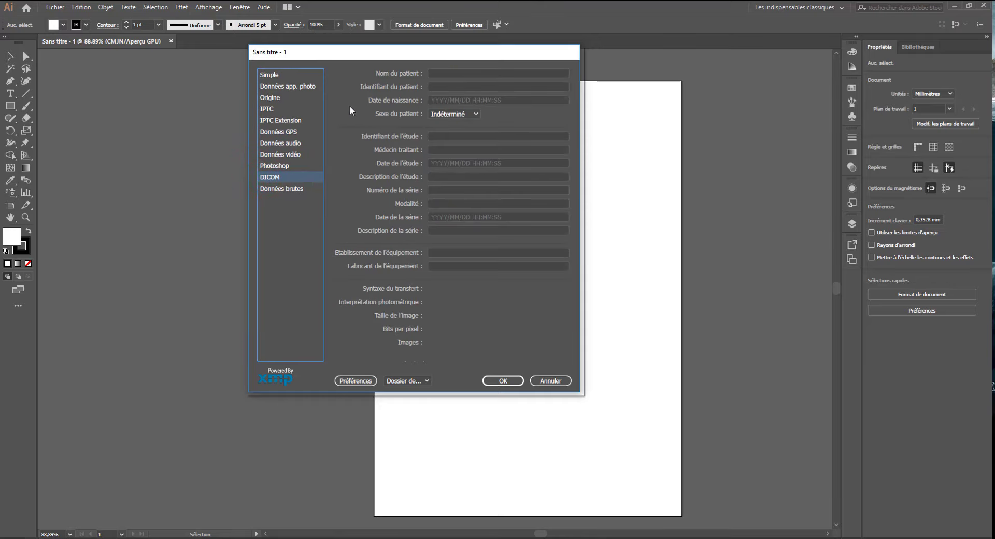
click(457, 81)
Examine the Données brutes XMP code, from the namespace declarations to the page size and swatch definitions
click(272, 188)
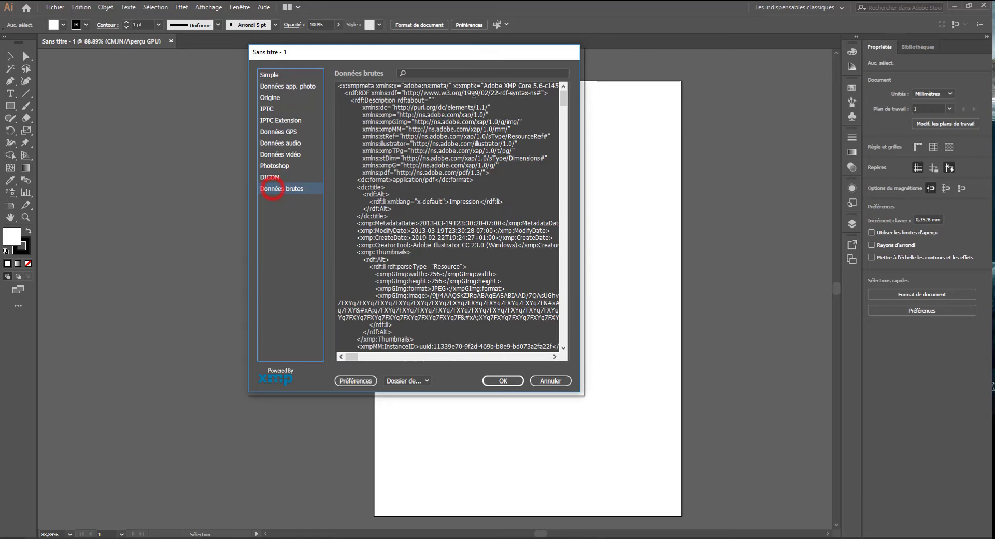
scroll(391, 272, down, 5)
scroll(392, 270, down, 2)
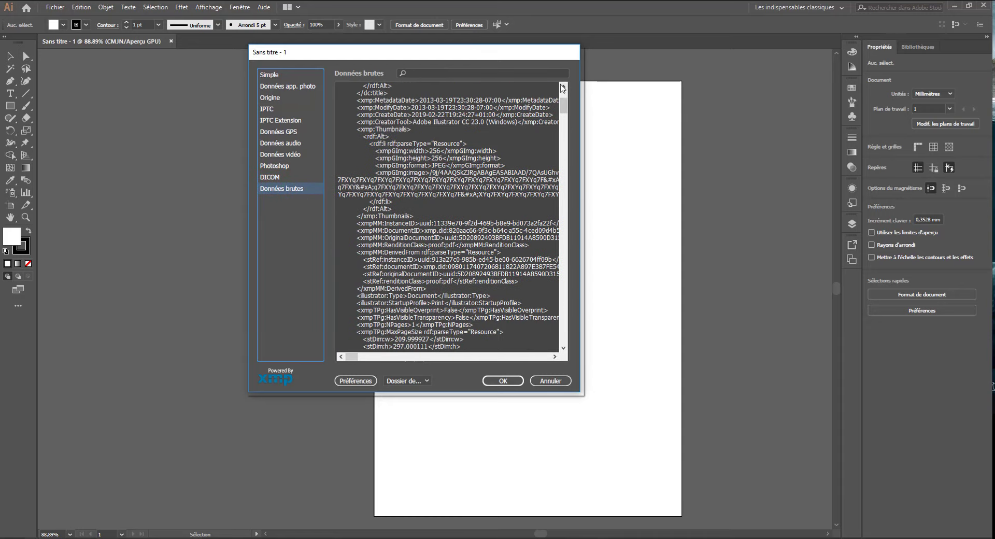
mouse_move(564, 108)
mouse_down()
mouse_move(568, 356)
mouse_move(564, 96)
mouse_up()
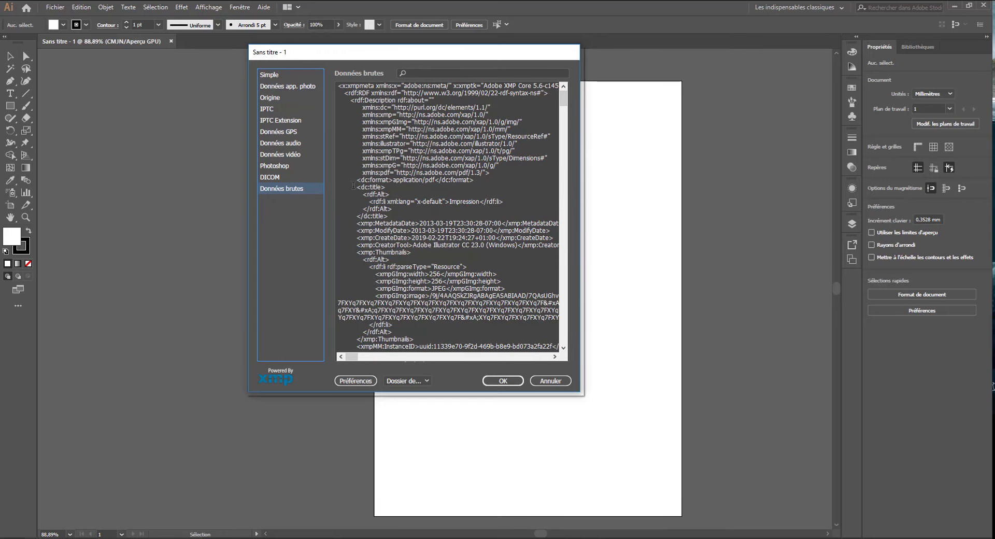
scroll(454, 188, down, 4)
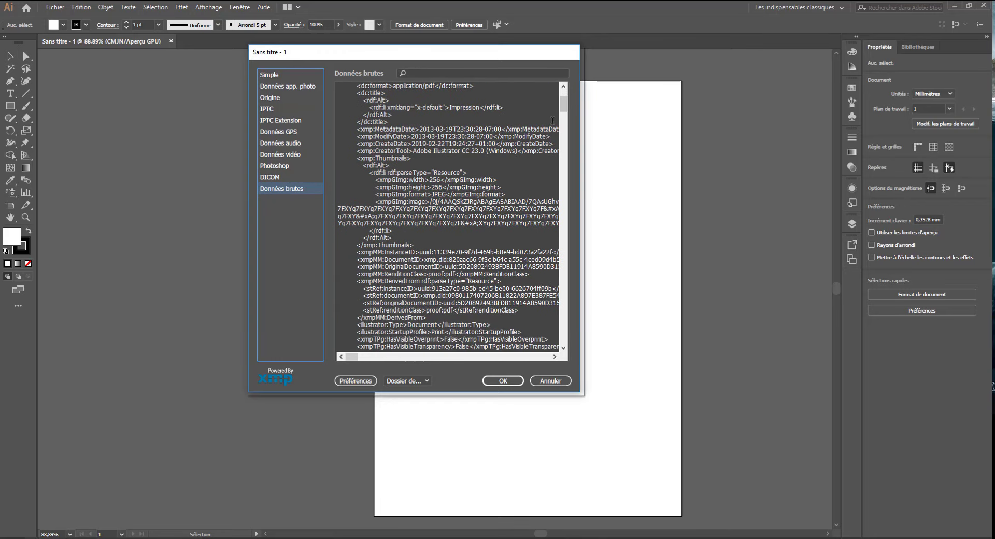
drag(563, 106, 564, 120)
Examine the metadata template choices, including importing an XMP template, and the metadata Préférences, cancelling both dialogs
click(418, 381)
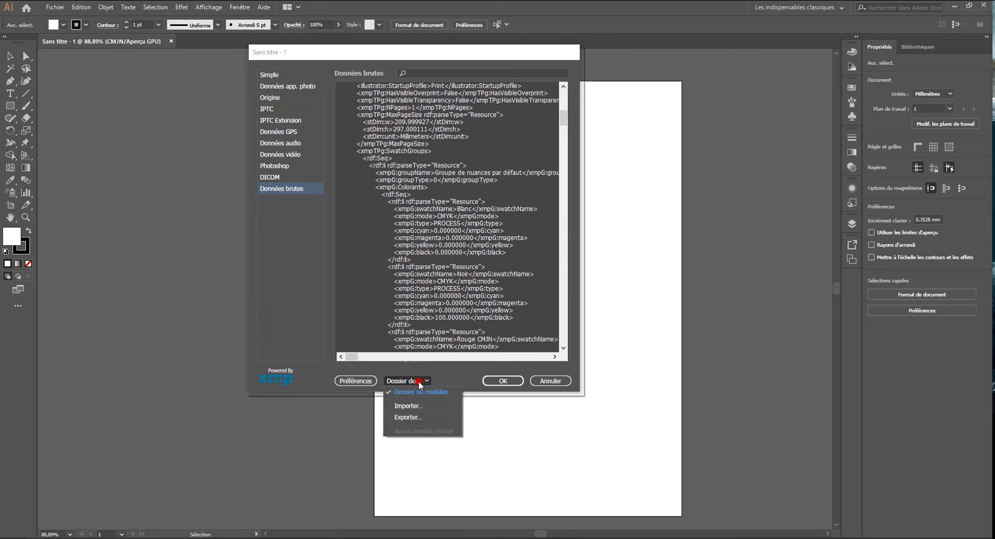
click(408, 406)
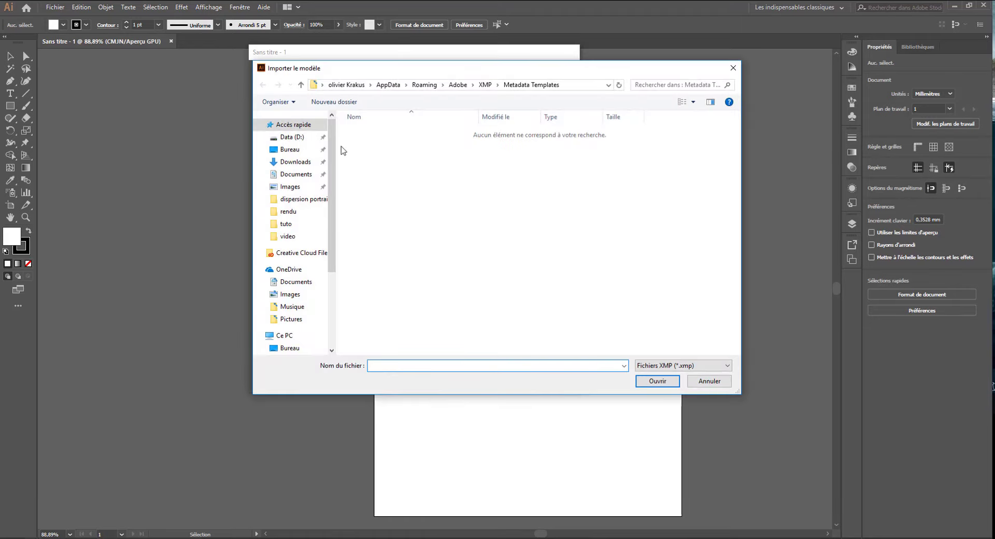
click(710, 381)
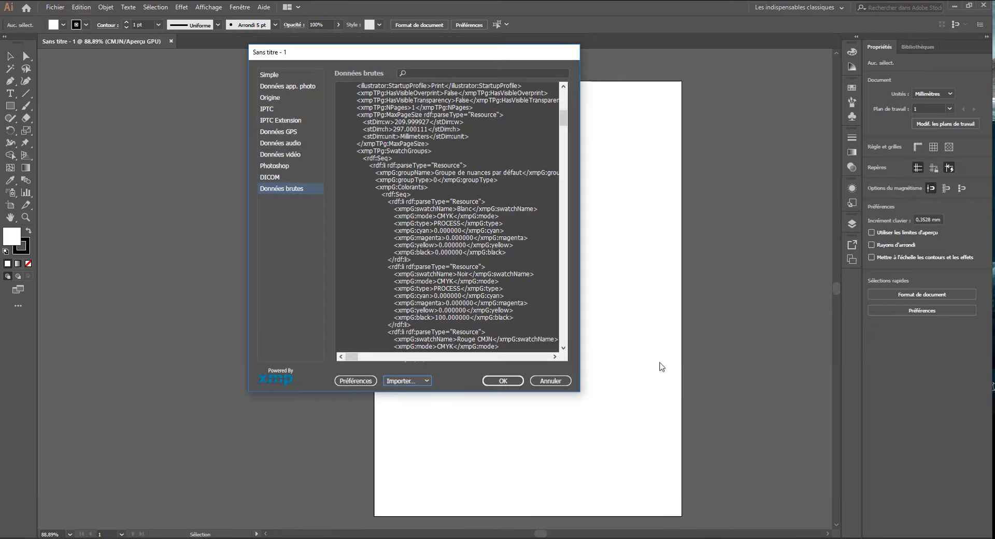
click(356, 382)
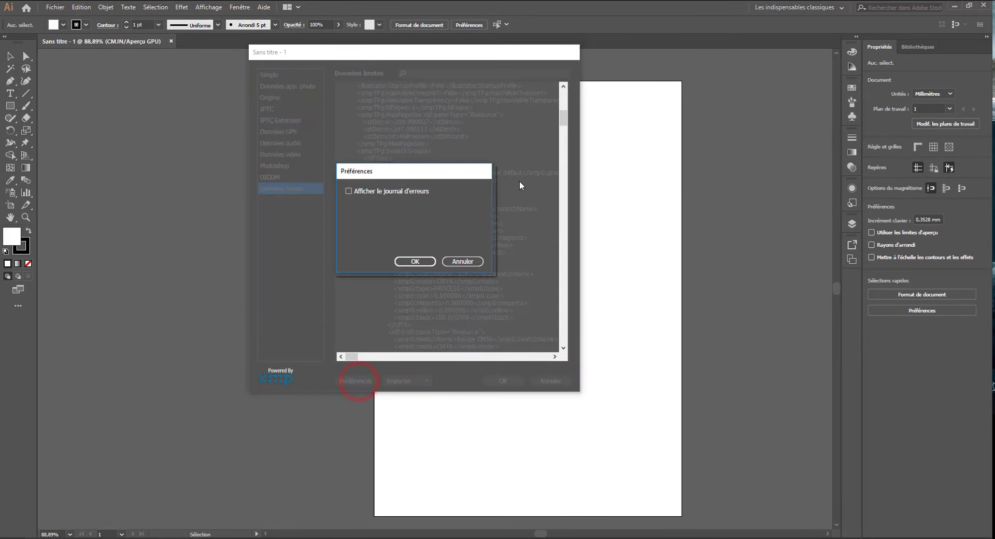
click(464, 263)
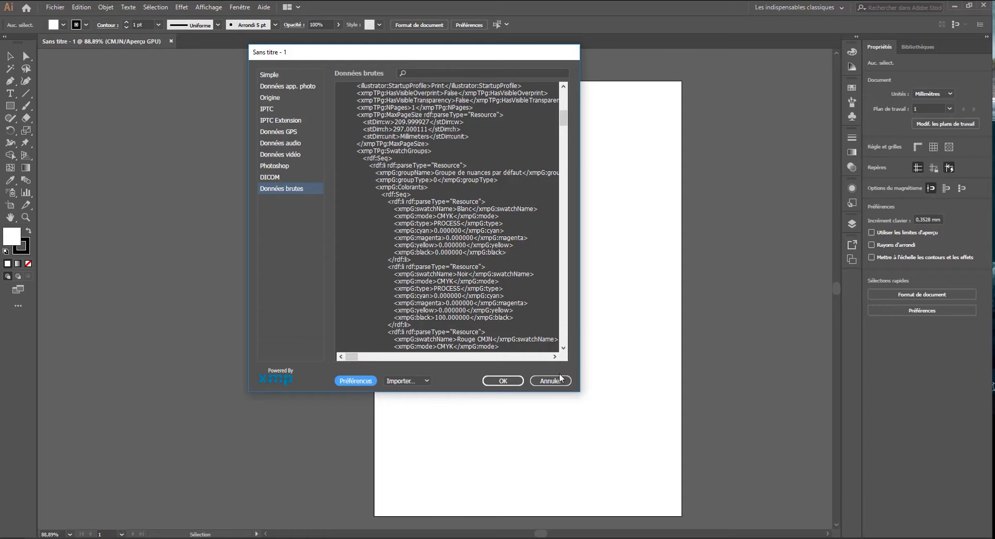
Review the Simple, Données app. photo and Origine metadata again and dismiss the document information without changes
click(269, 75)
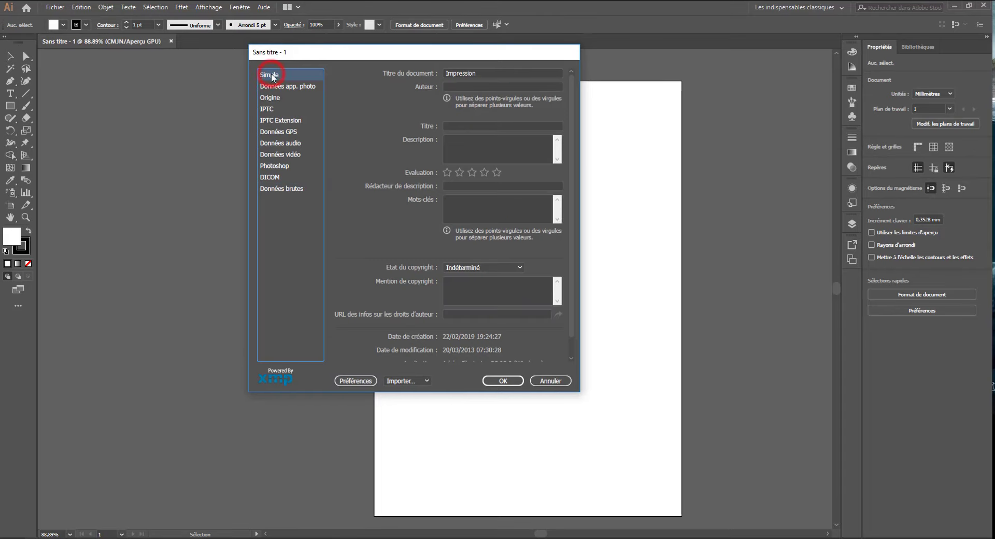
click(270, 86)
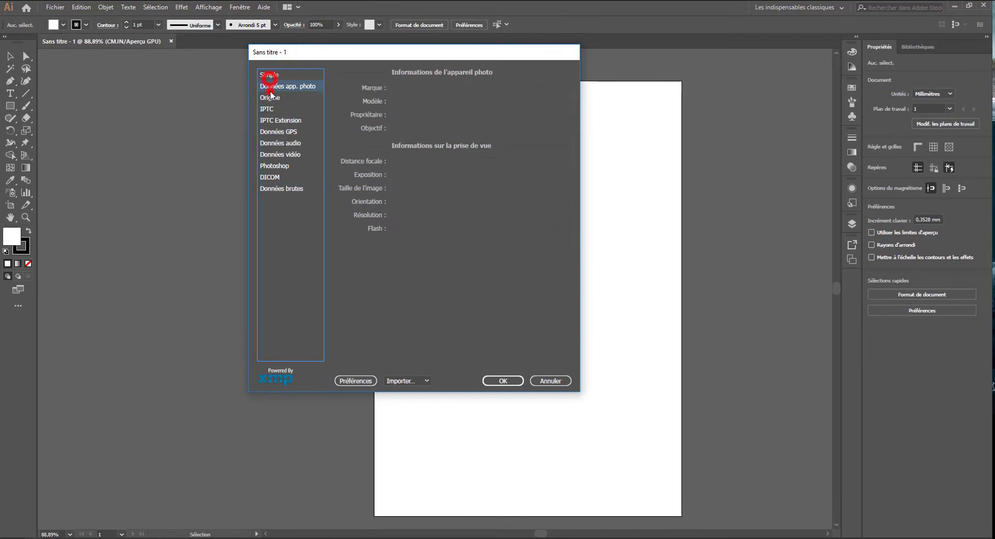
click(269, 98)
click(275, 75)
click(270, 86)
click(270, 97)
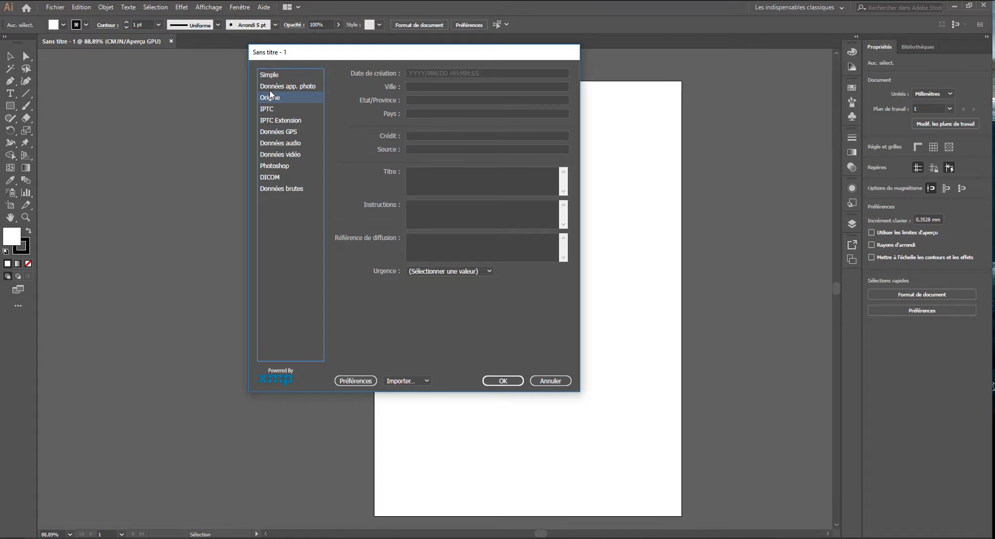
click(552, 380)
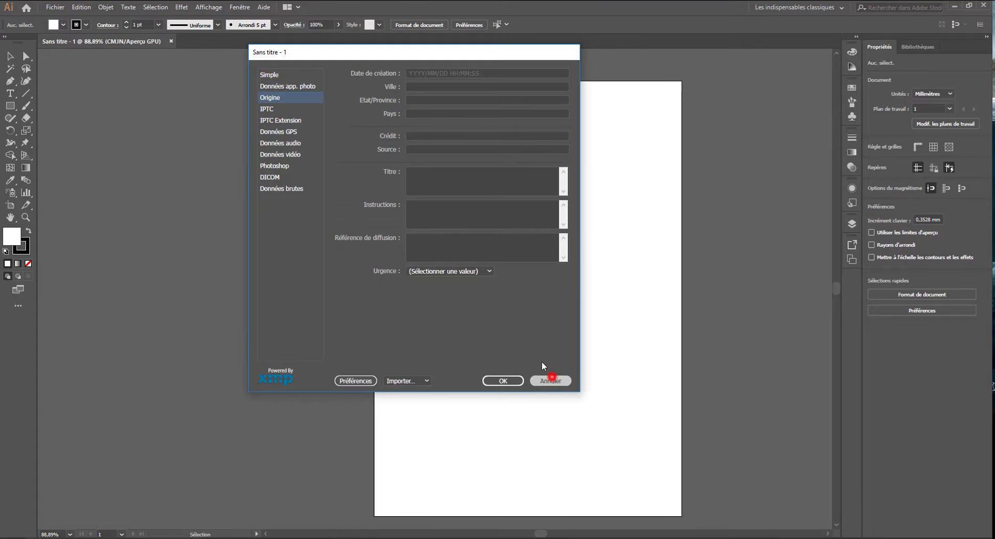
Delete the selected black rectangle from the artboard using the Effacer command
click(75, 7)
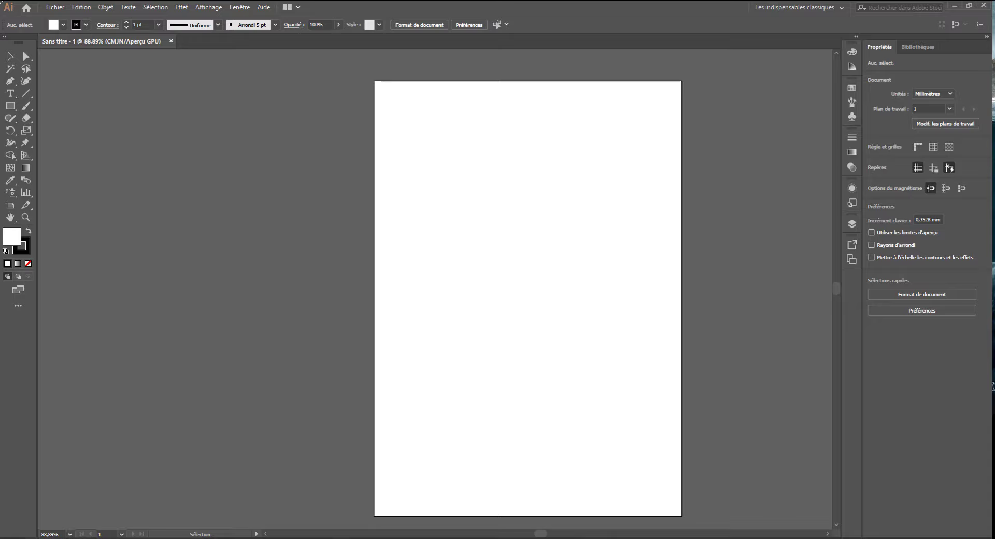
click(78, 8)
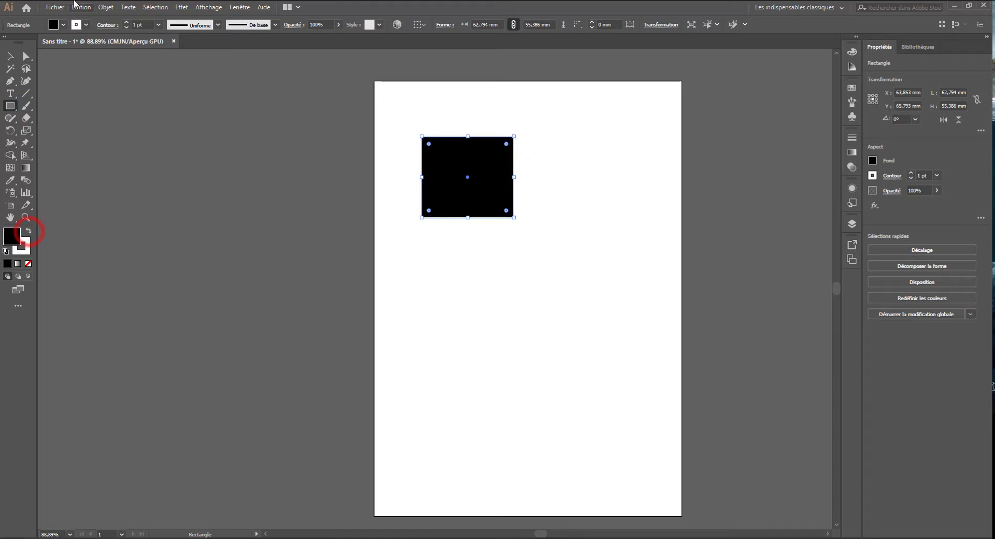
click(82, 7)
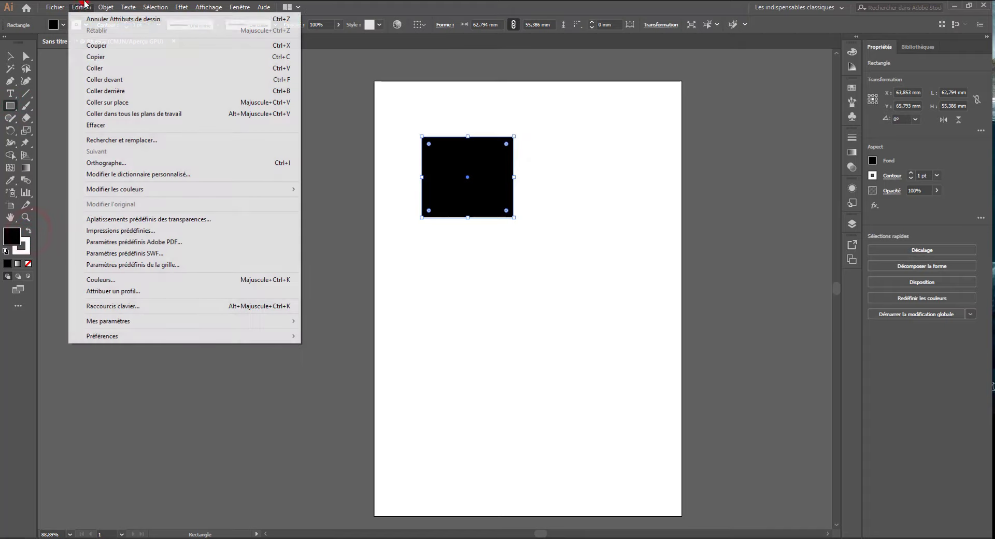
click(98, 124)
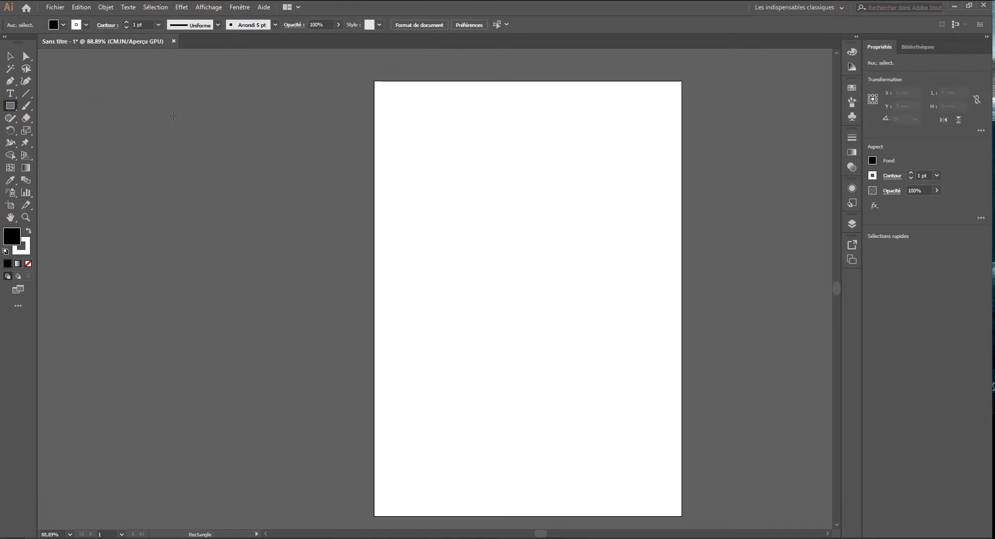
Examine the Rechercher et remplacer dialog, including its search and replacement fields and the list of special characters
click(81, 6)
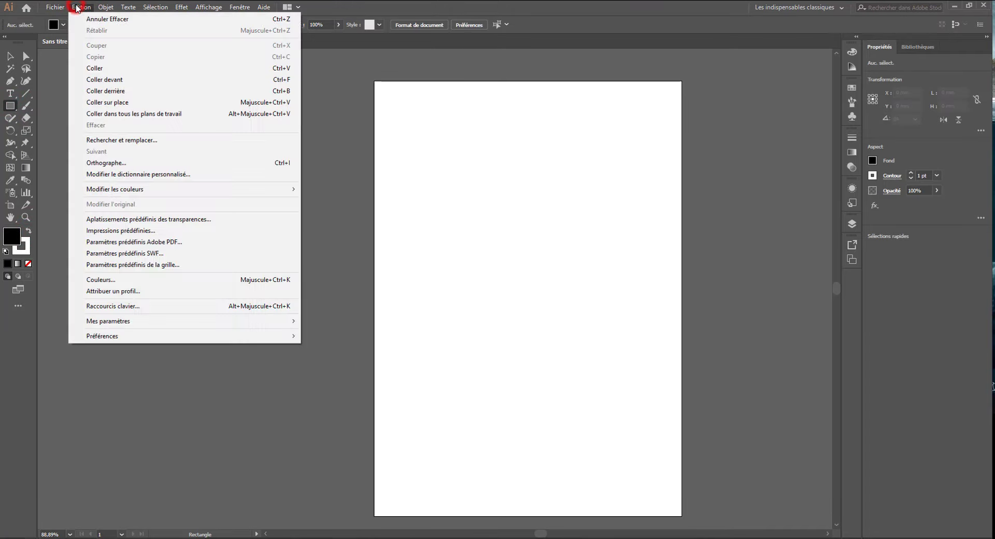
click(125, 140)
drag(493, 207, 278, 89)
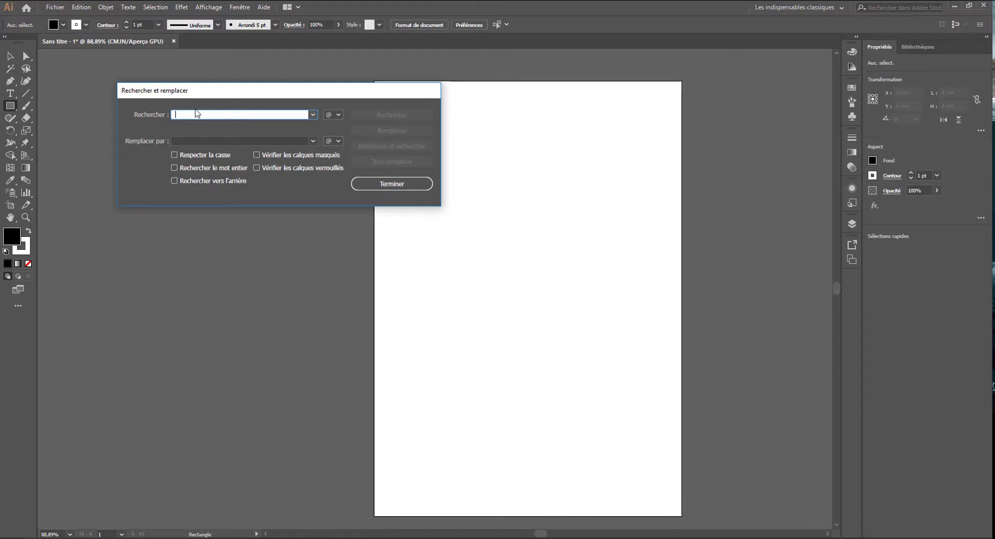
click(313, 116)
click(333, 114)
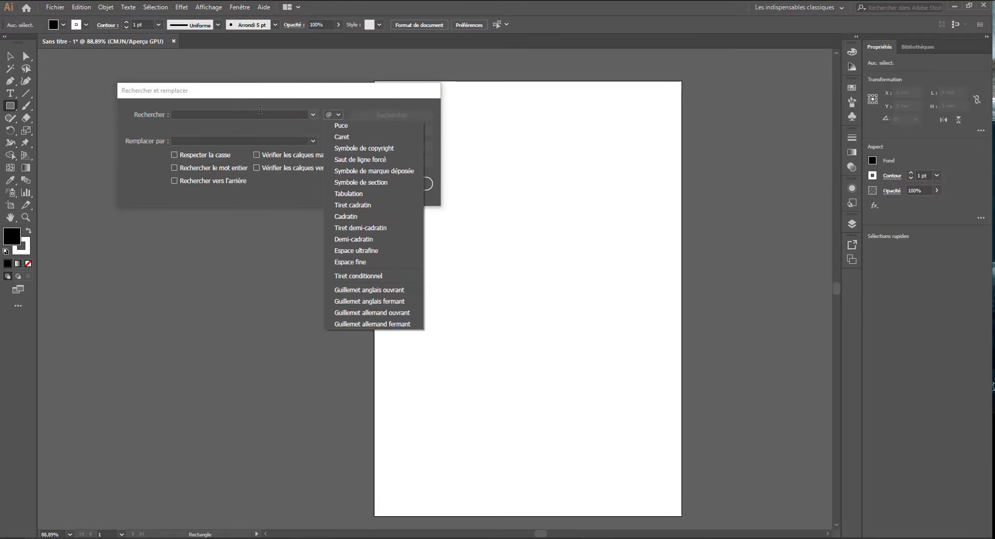
click(312, 115)
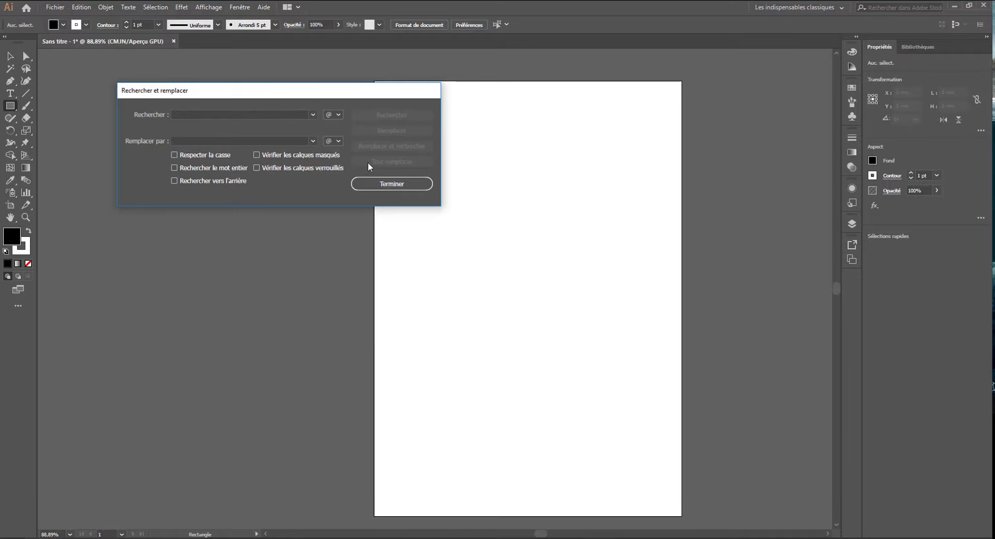
click(207, 140)
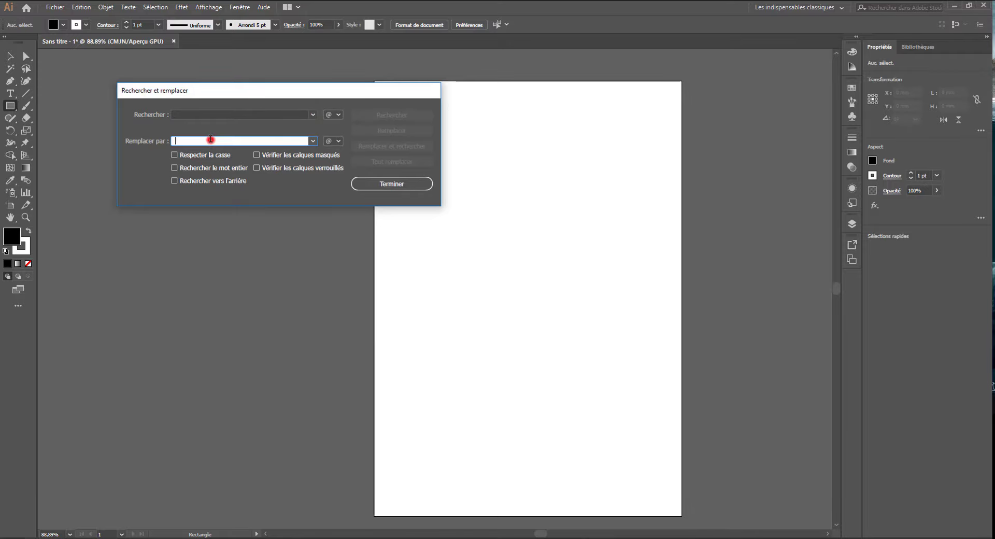
click(189, 115)
click(387, 184)
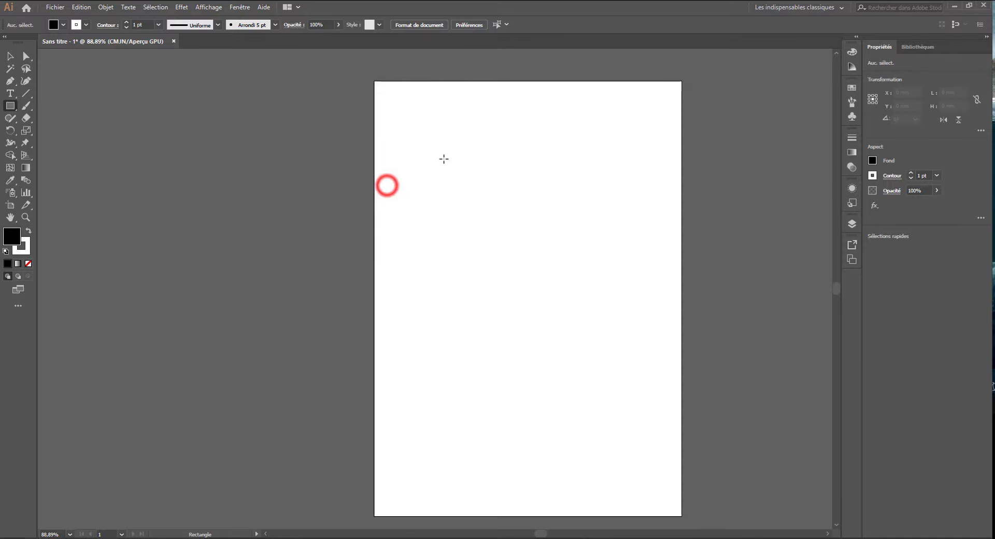
Add the point text "test" in the upper part of the artboard and deselect it
click(11, 94)
click(441, 151)
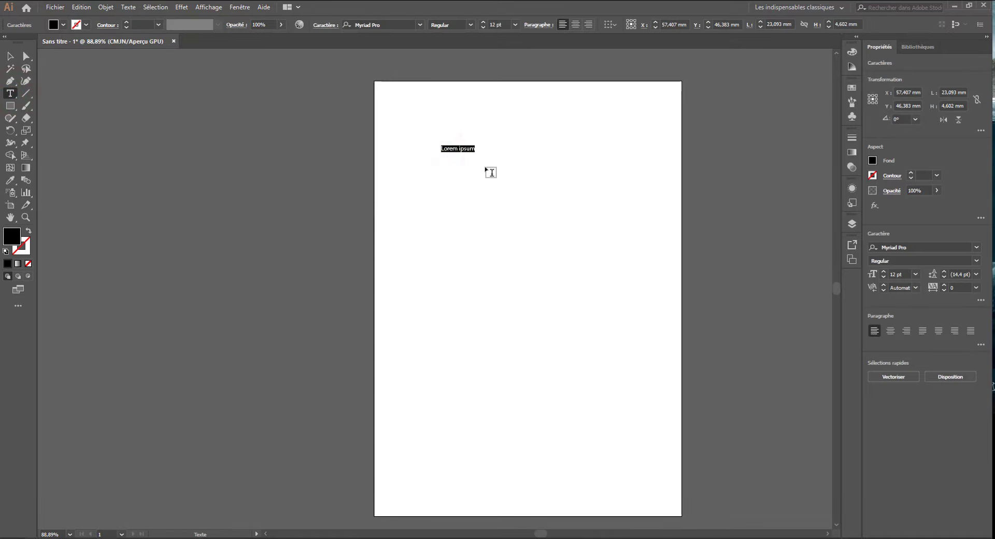
text(test)
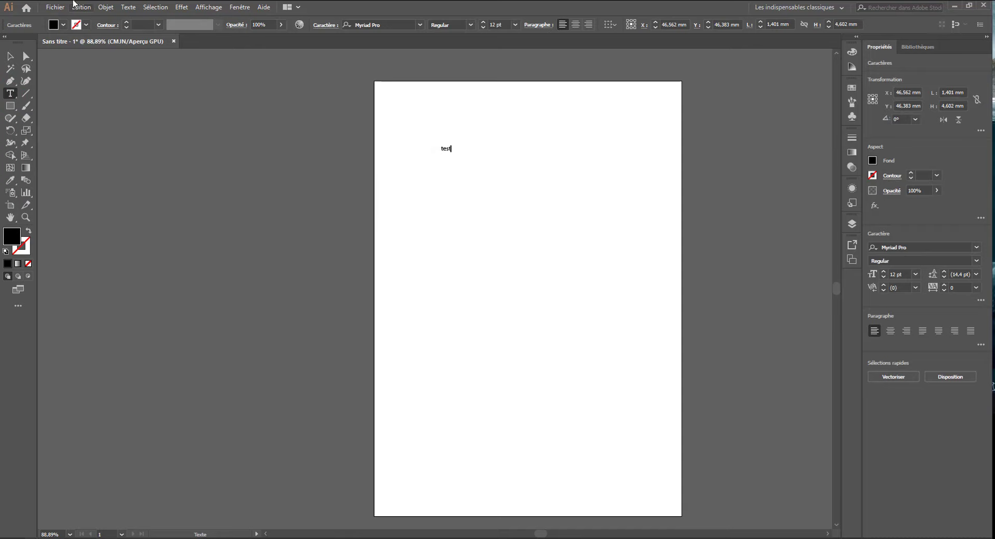
click(104, 7)
click(10, 56)
click(193, 133)
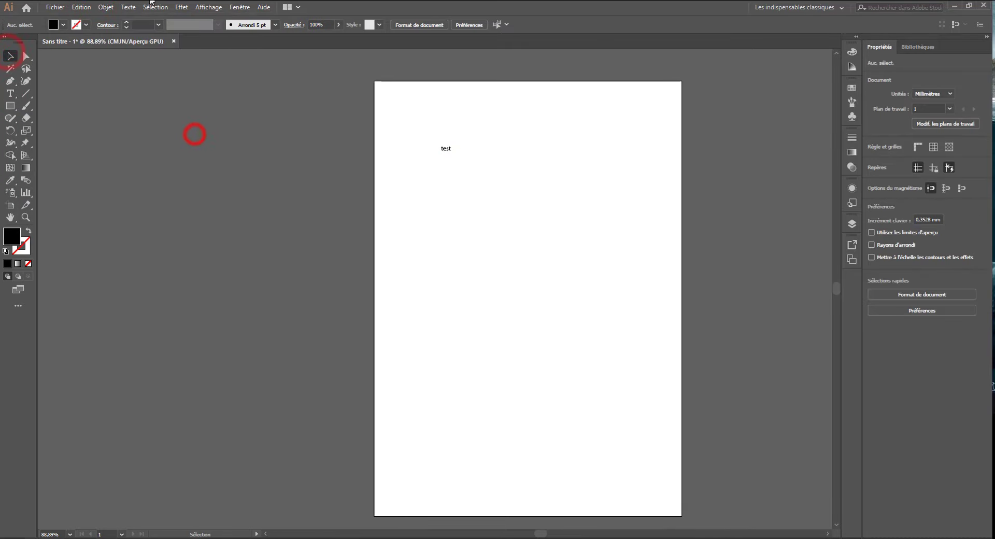
Search the document for the text "test" with Rechercher et remplacer
click(106, 7)
mouse_move(69, 7)
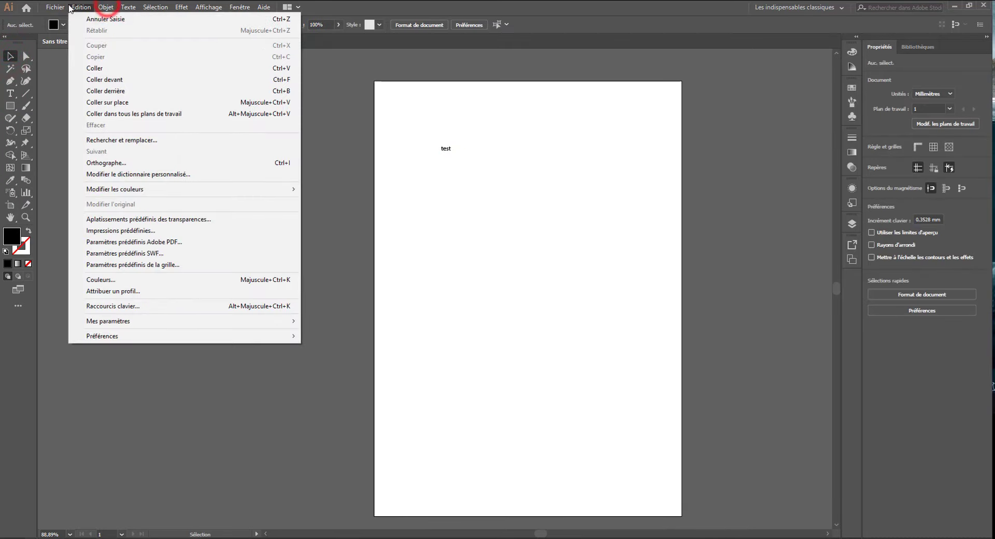
click(98, 140)
drag(242, 99, 186, 93)
text(test)
click(328, 109)
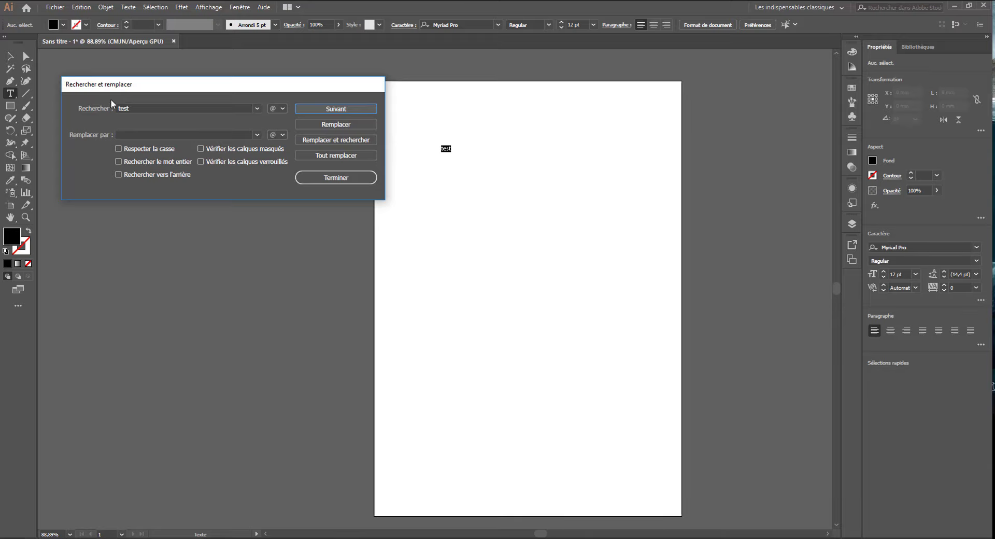
Replace the found word with "coucou", search for the next occurrence of "test" and finish Rechercher et remplacer
click(122, 134)
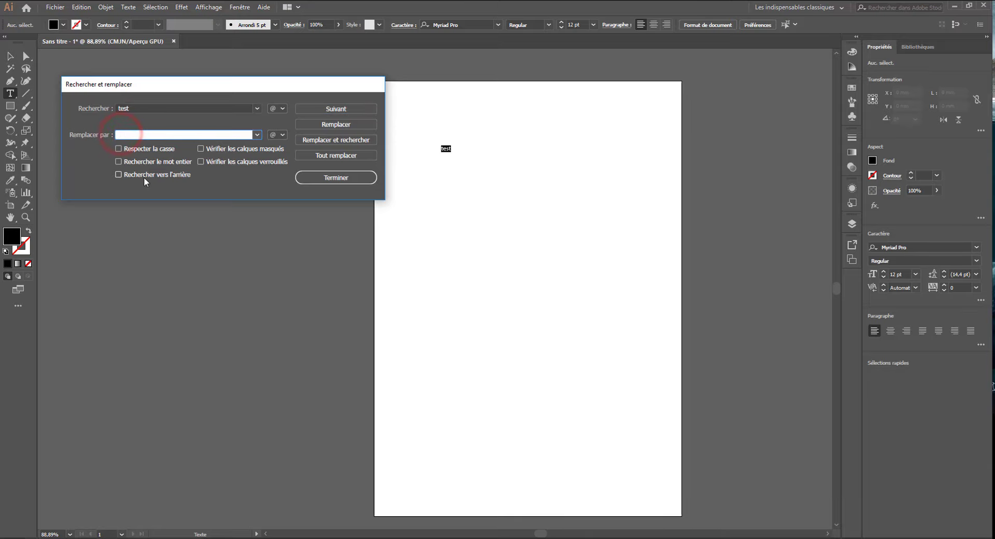
text(t)
text(coucou)
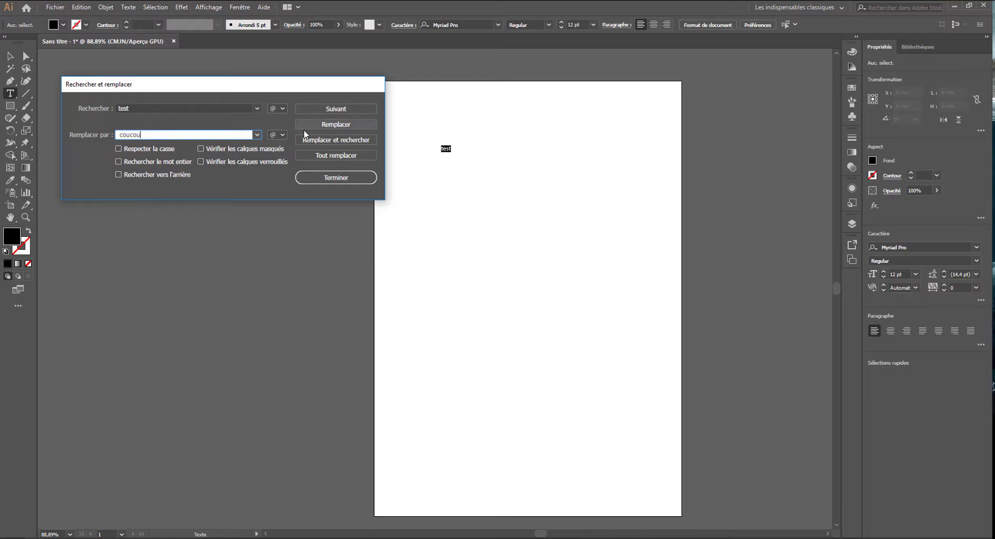
click(320, 127)
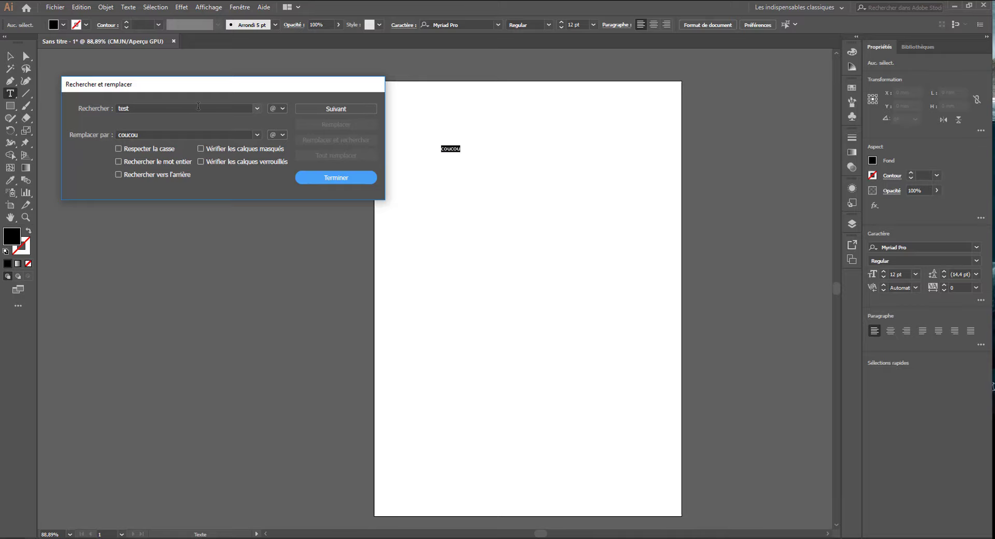
click(331, 109)
click(257, 157)
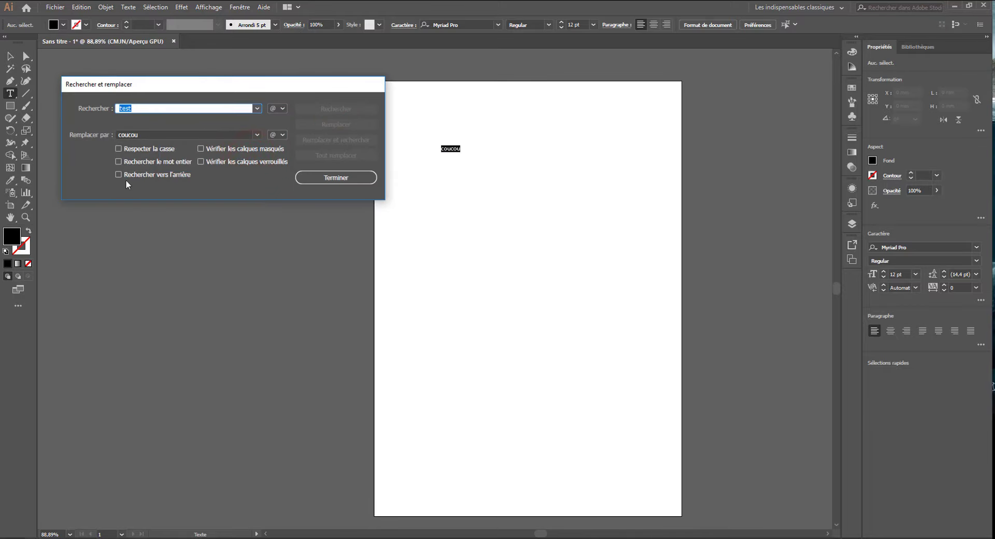
click(312, 177)
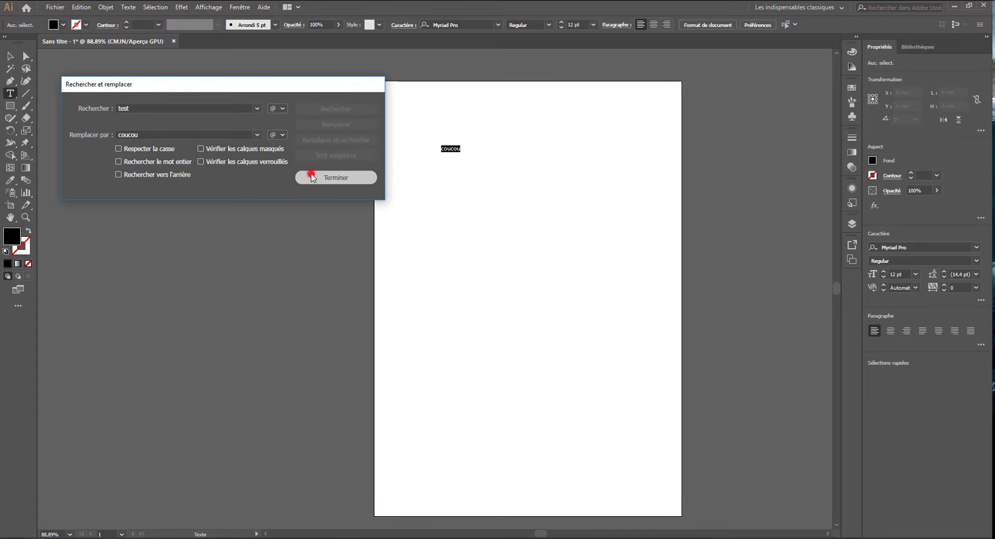
Select the "coucou" text object on the artboard and delete it
click(15, 56)
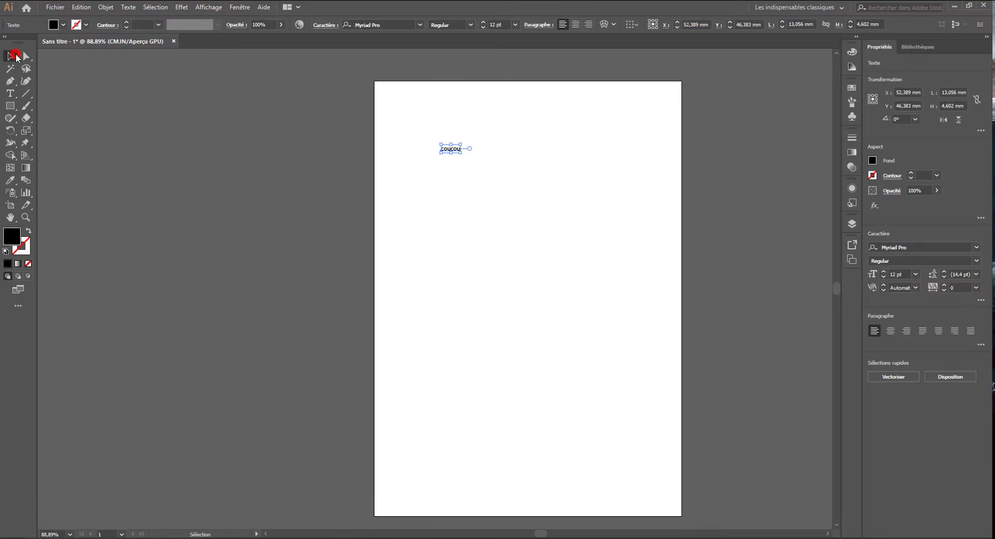
key(Delete)
Examine the Orthographe dialog with its search and ignore options expanded, and close it
click(82, 7)
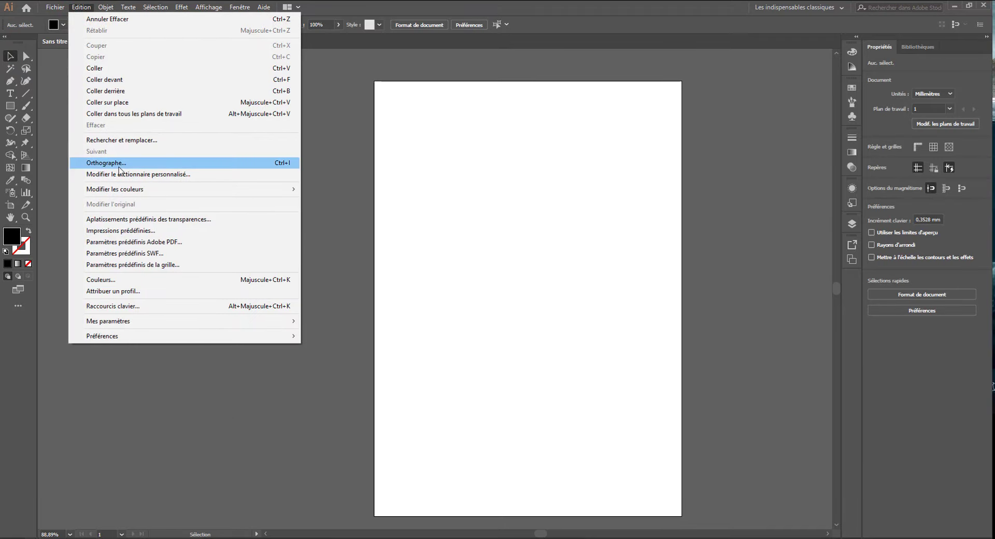
click(120, 165)
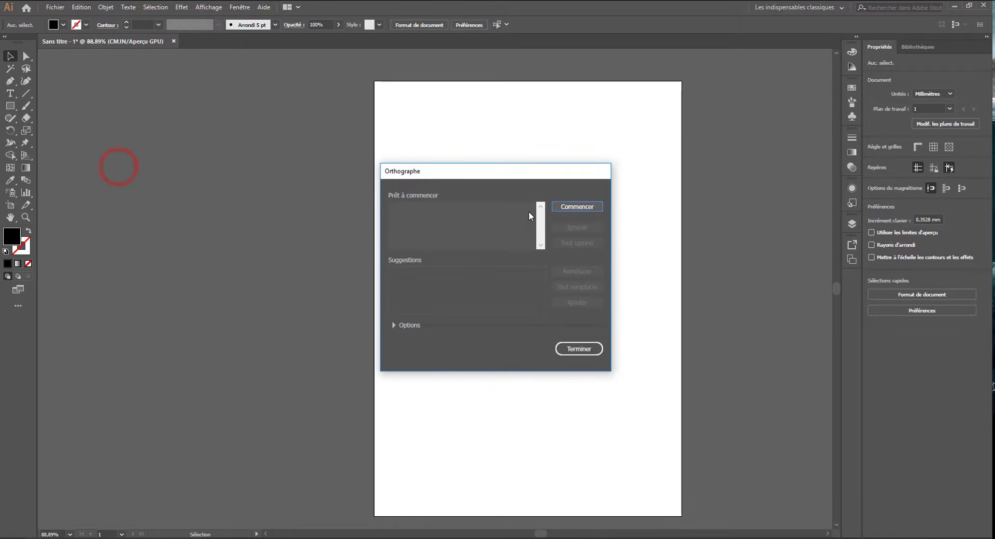
click(392, 325)
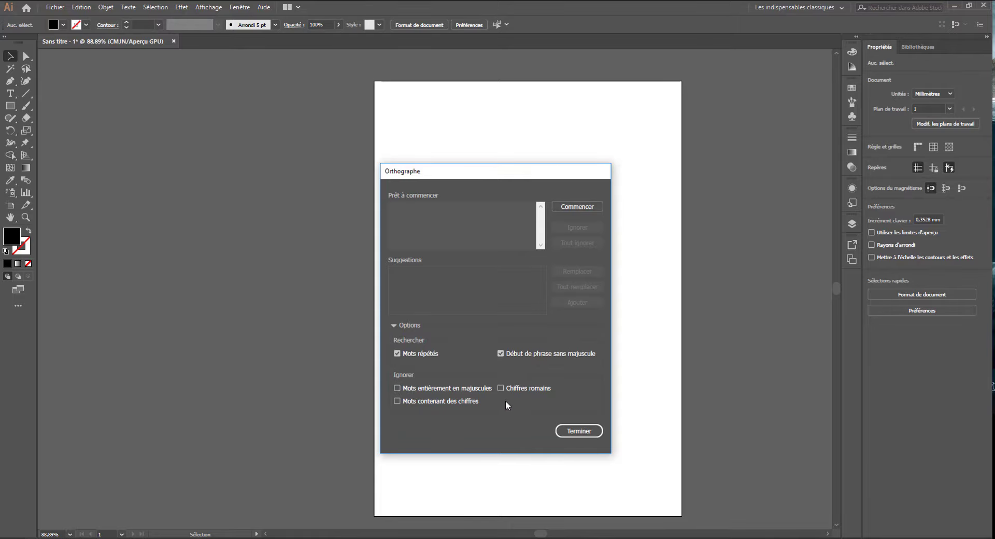
click(580, 433)
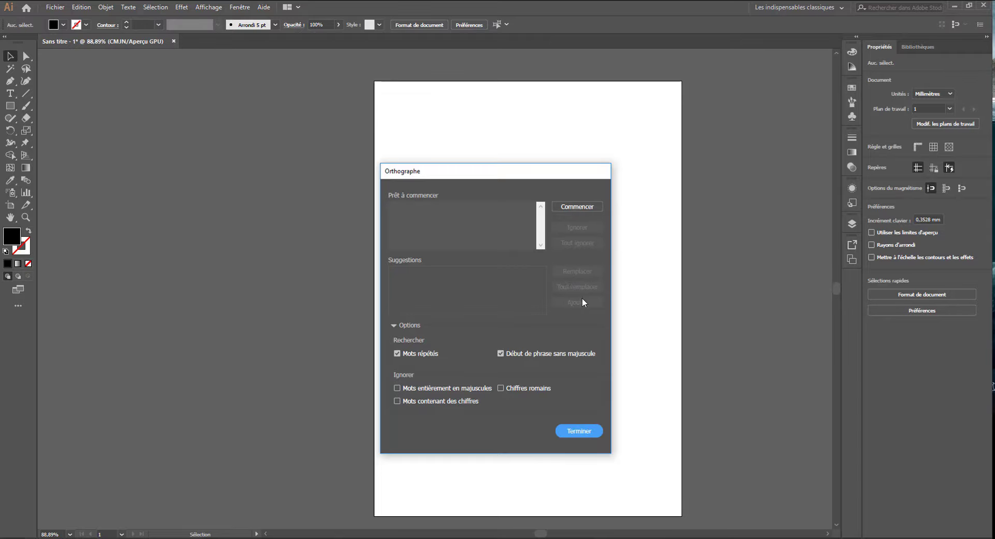
click(564, 431)
Examine the Modifier le dictionnaire personnalisé dialog and close it without adding an entry
click(80, 7)
click(128, 175)
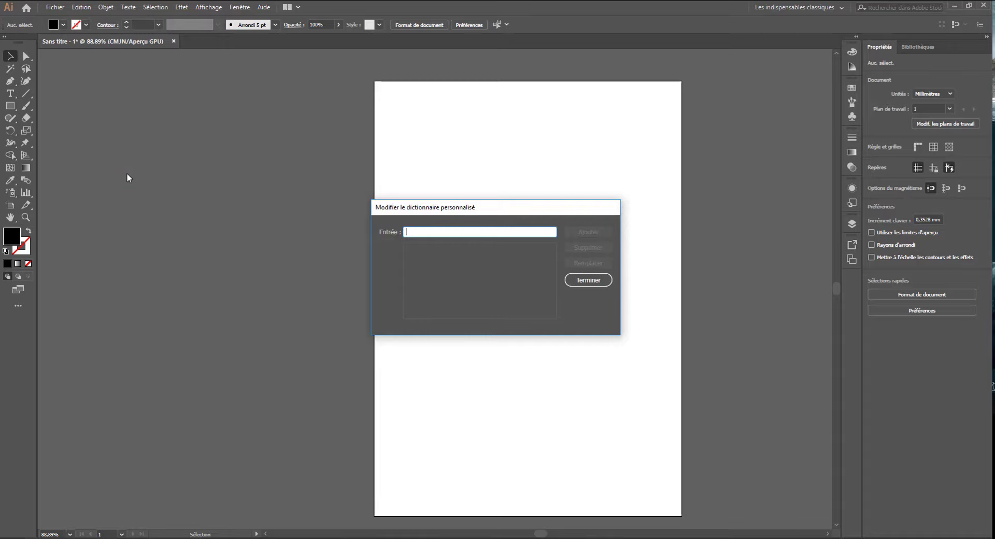
click(590, 280)
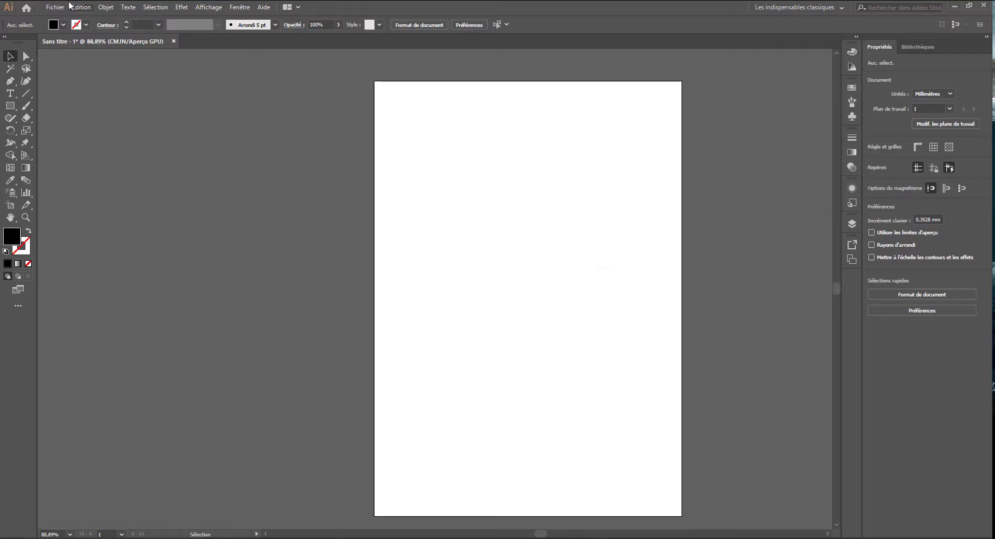
Review the commands available under Modifier les couleurs, including Redéfinir les couleurs de l'illustration
click(80, 7)
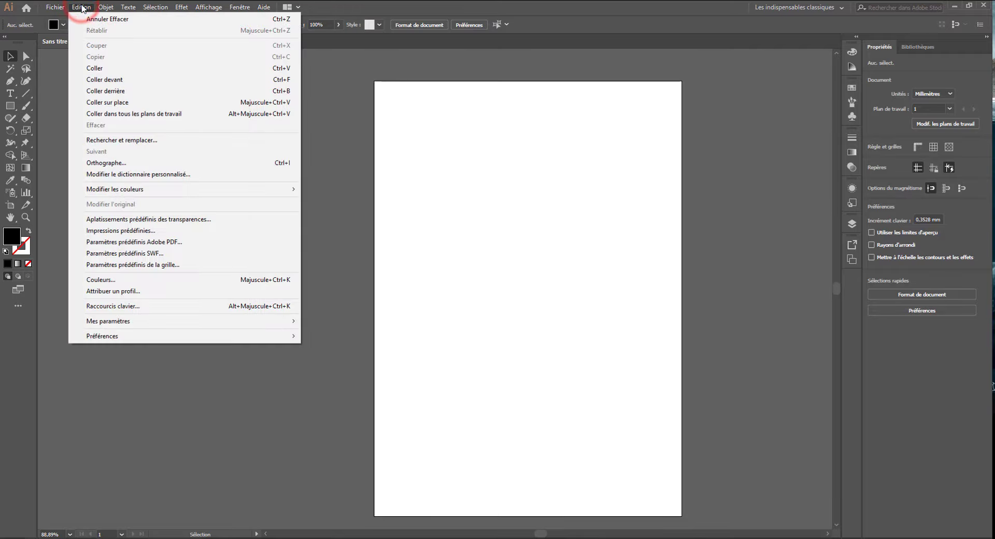
mouse_move(169, 189)
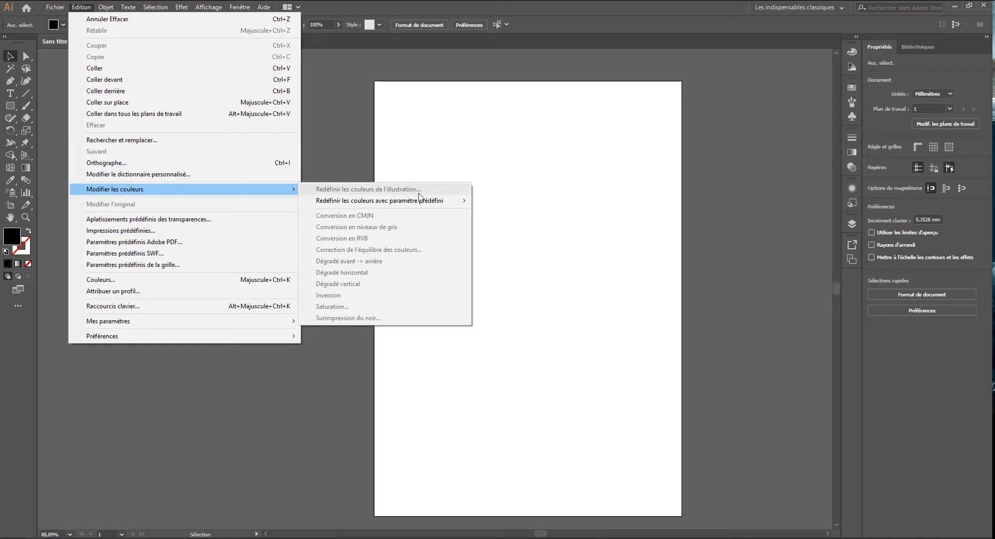
click(326, 191)
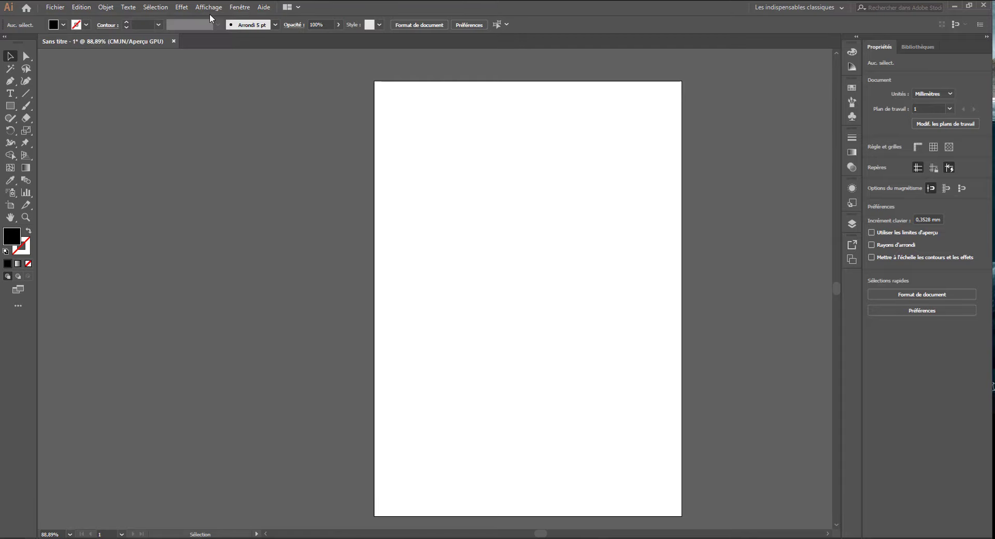
Review the Aplatissements prédéfinis des transparences presets from [Haute résolution] to [Pour les illustrations complexes]
click(81, 7)
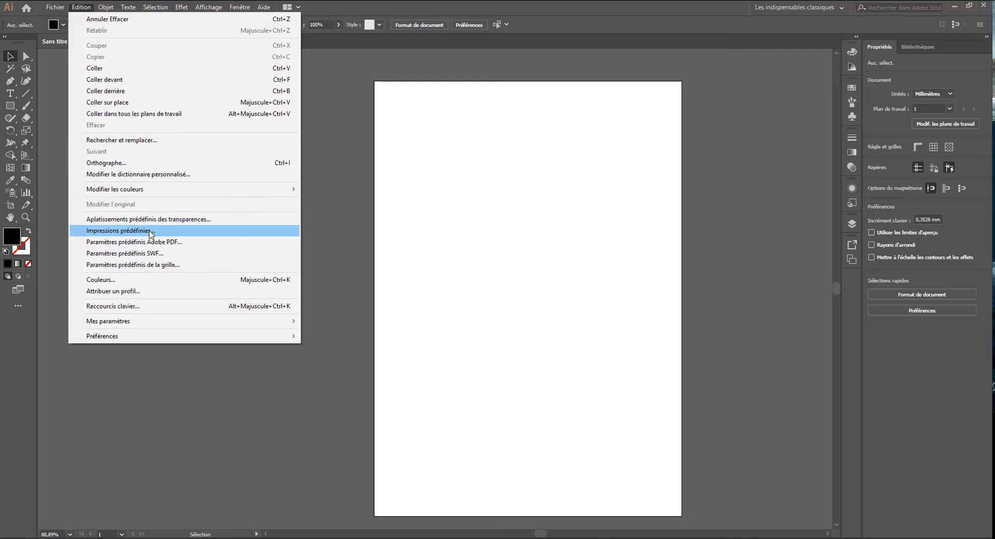
click(168, 224)
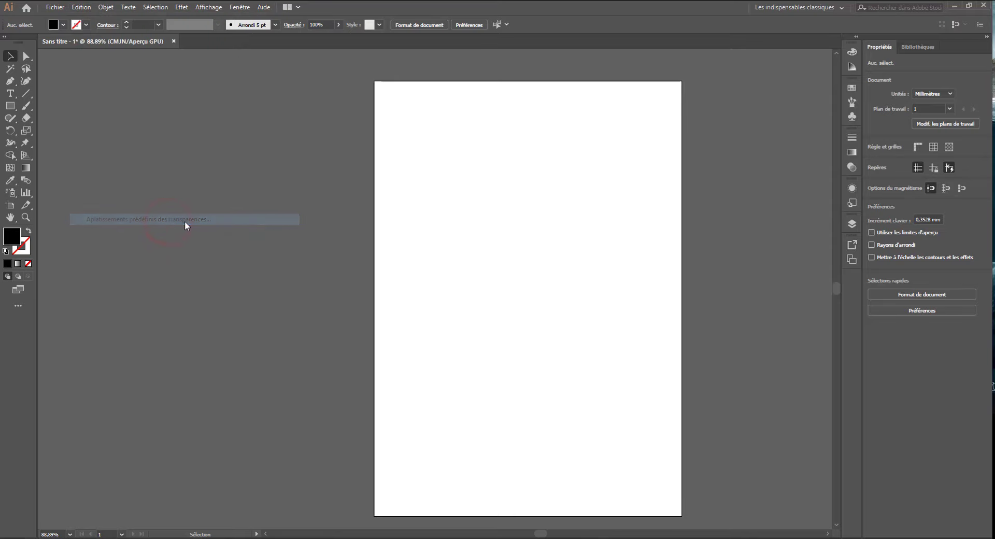
click(433, 194)
click(434, 203)
click(433, 213)
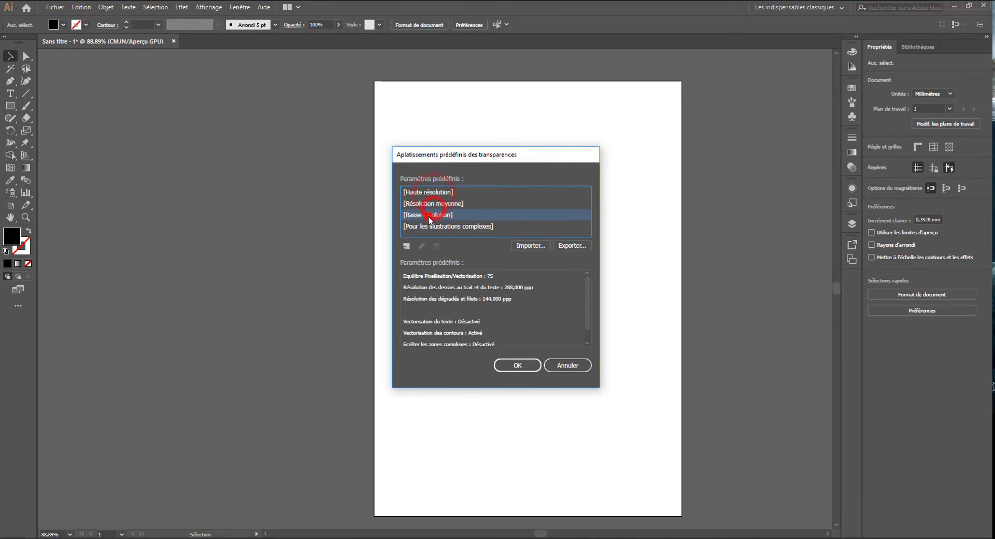
click(432, 226)
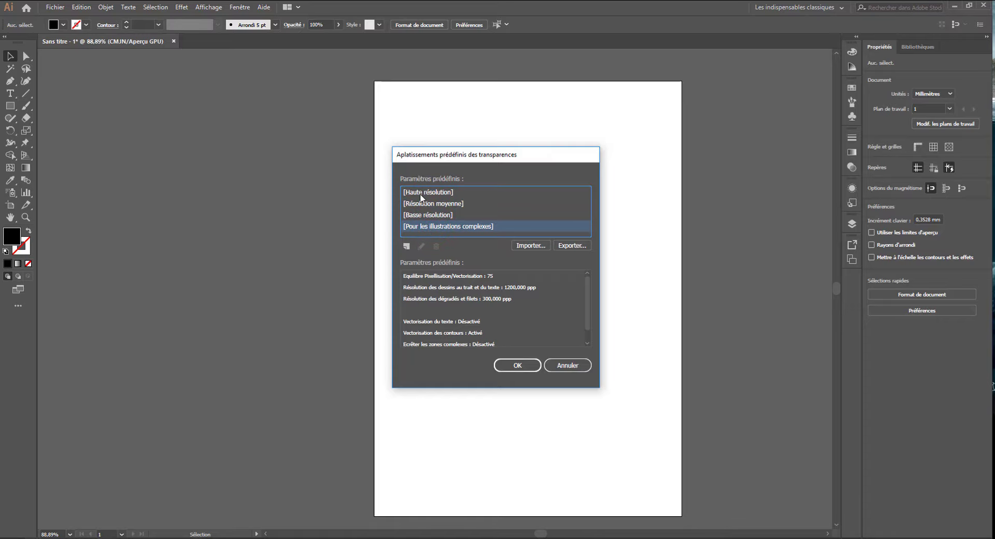
Try out a new flattening preset named "test" based on [Pour les illustrations complexes], and cancel the preset changes
click(406, 246)
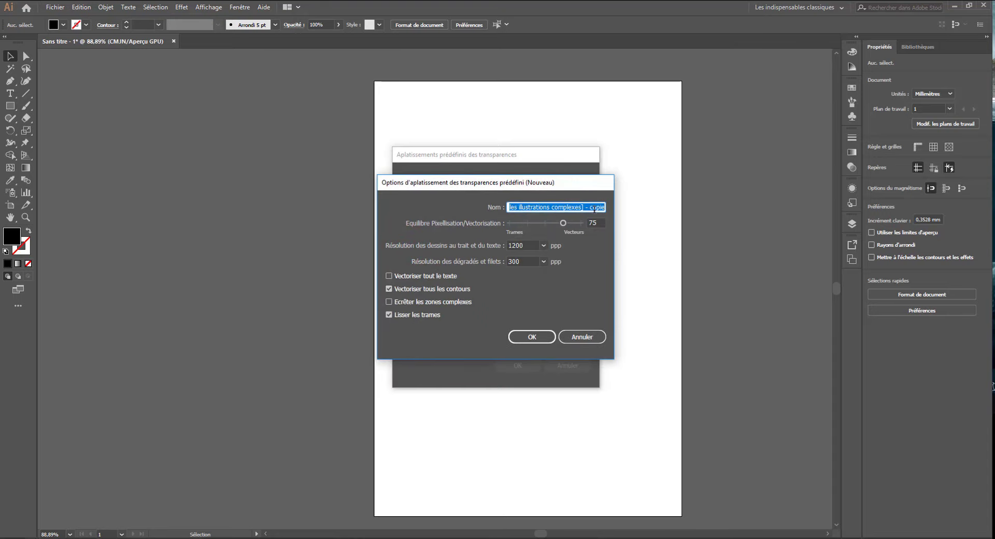
text(te)
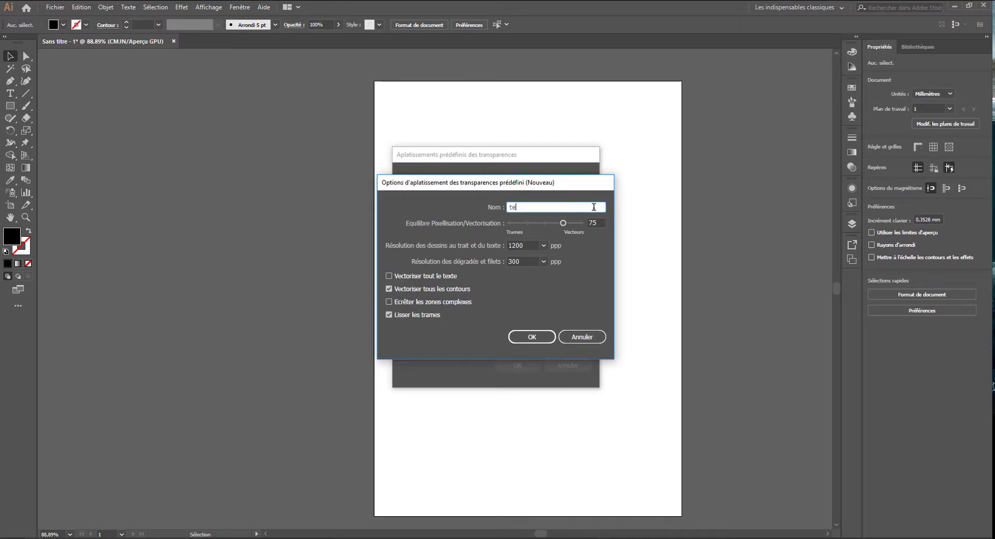
text(st)
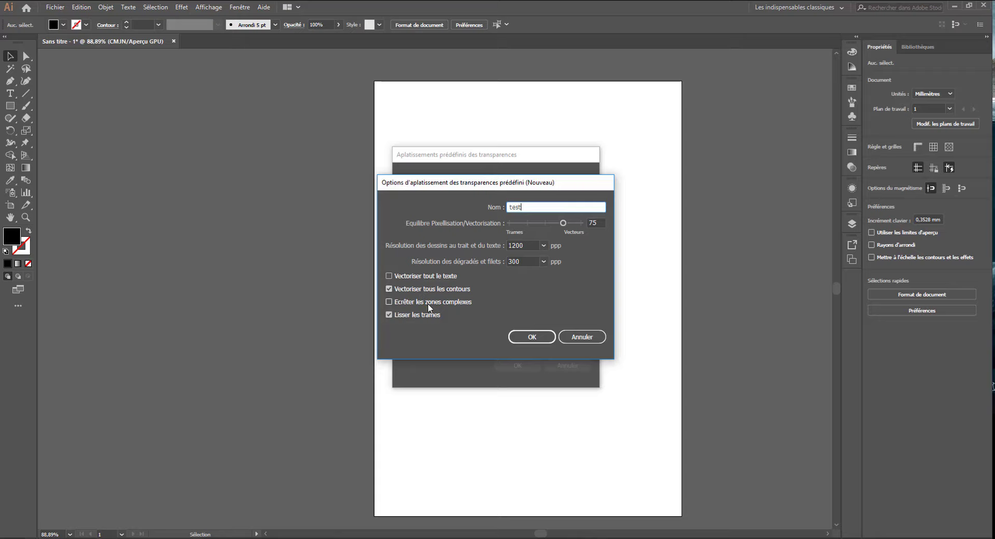
click(532, 335)
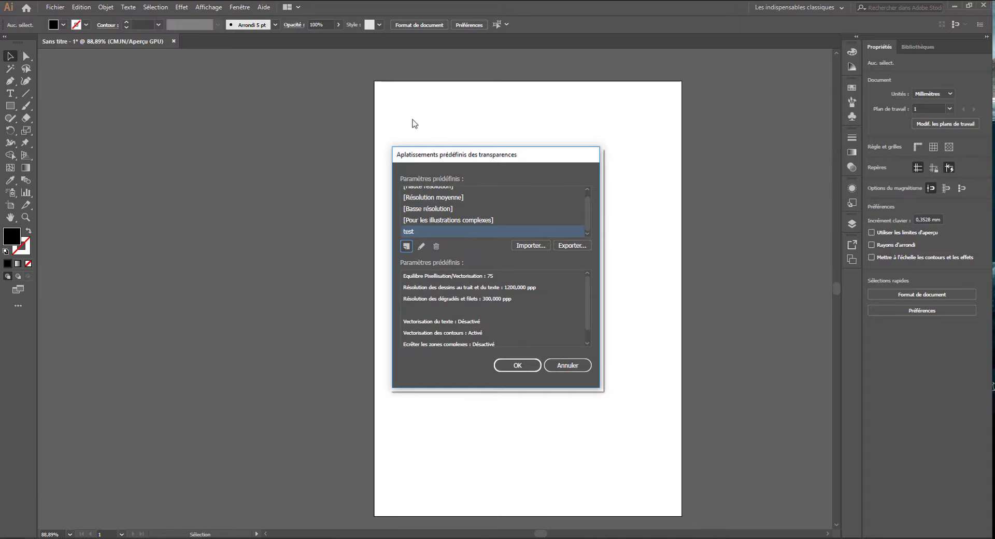
click(566, 366)
Examine the settings of the [Par défaut] preset in Impressions prédéfinies, from Général to Repères et fond perdu
click(81, 6)
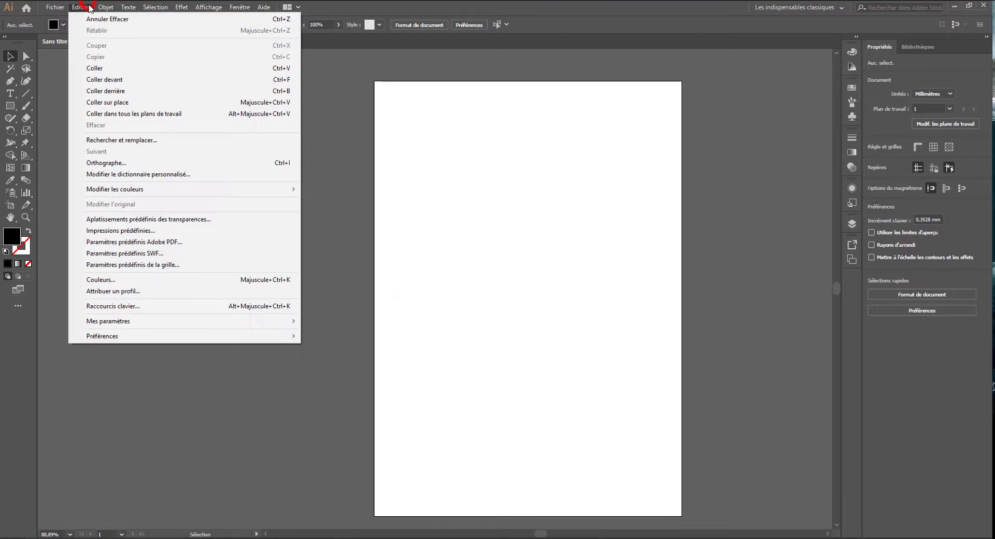
click(133, 231)
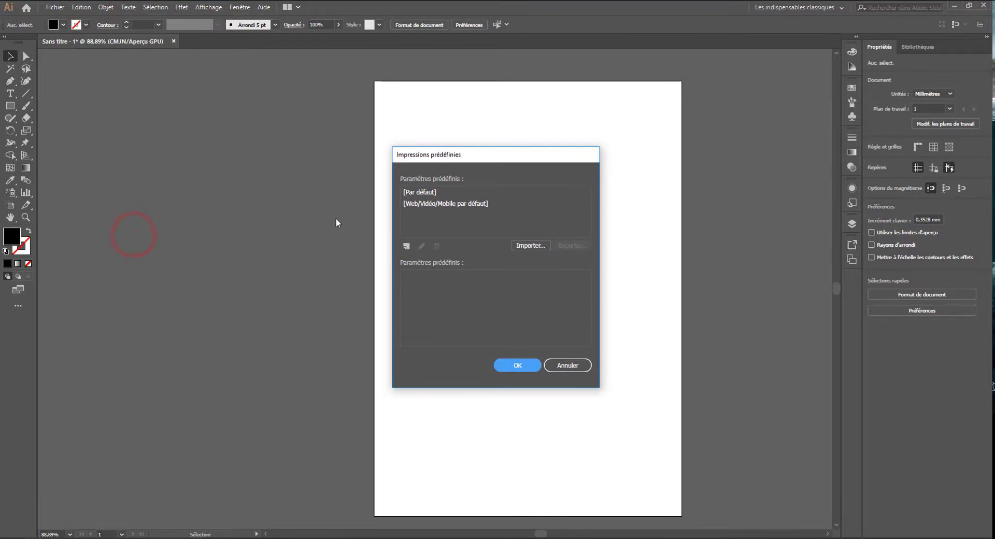
click(430, 192)
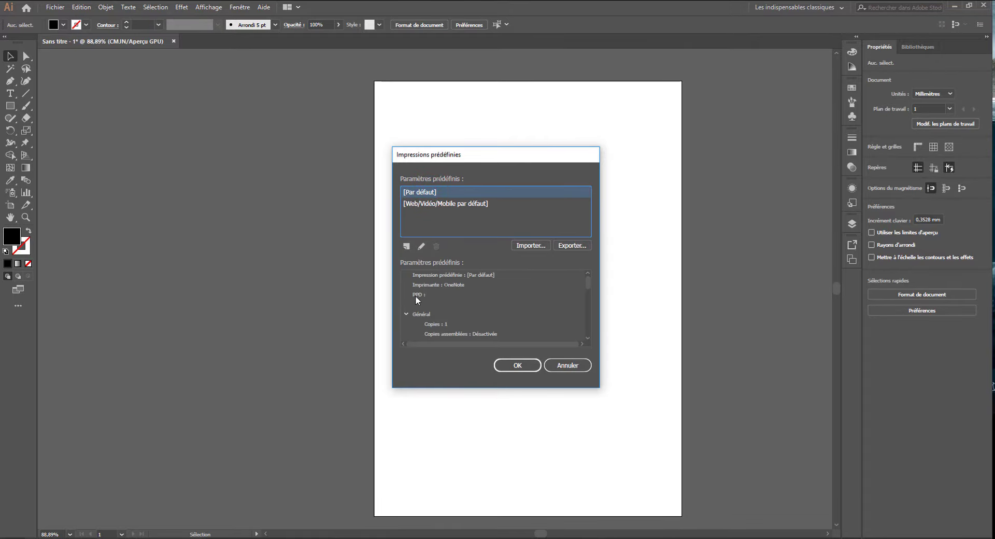
scroll(438, 296, down, 1)
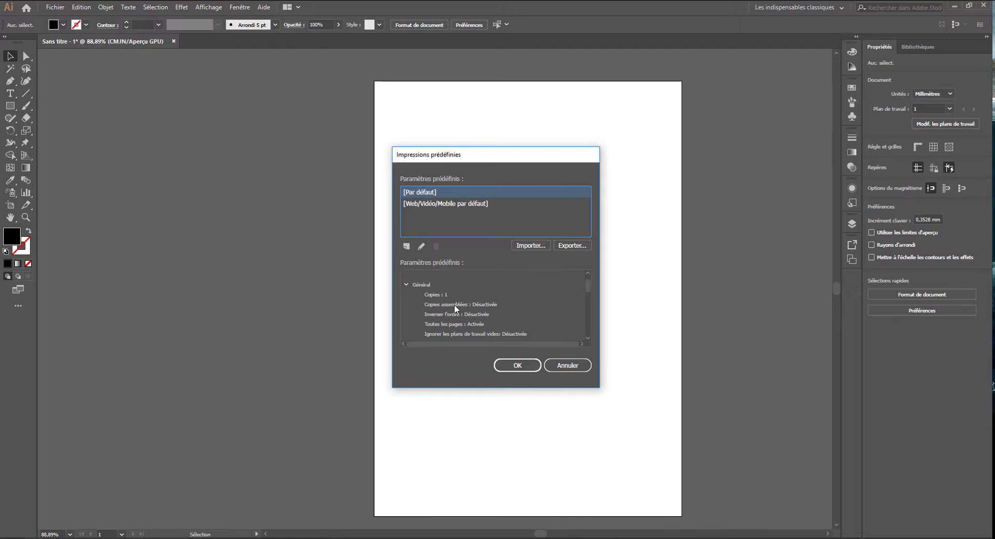
scroll(456, 309, down, 1)
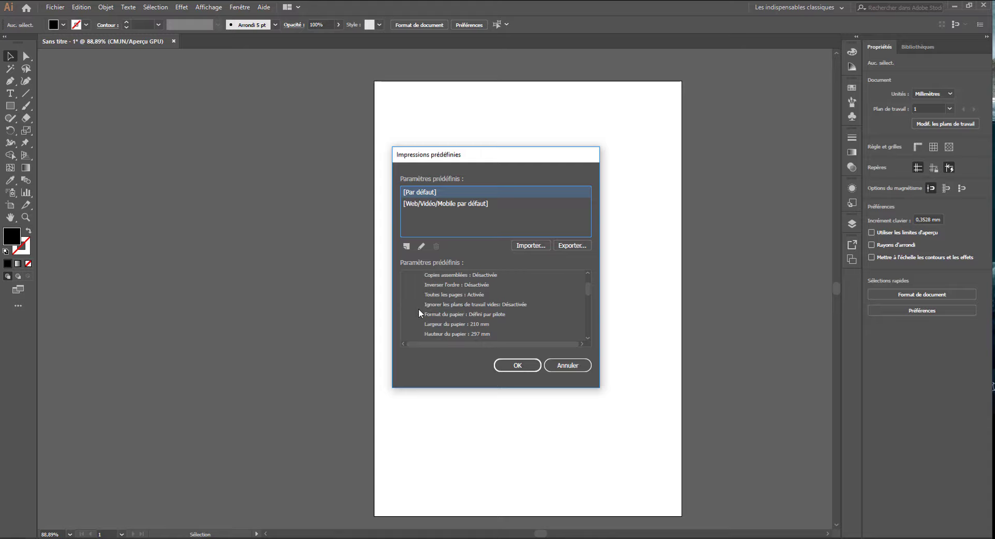
scroll(494, 303, down, 1)
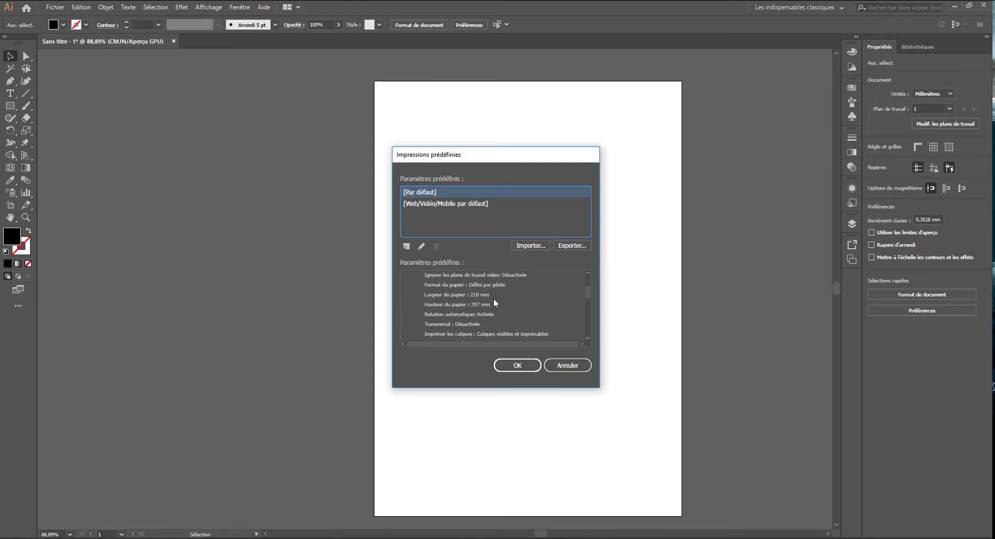
scroll(481, 317, down, 5)
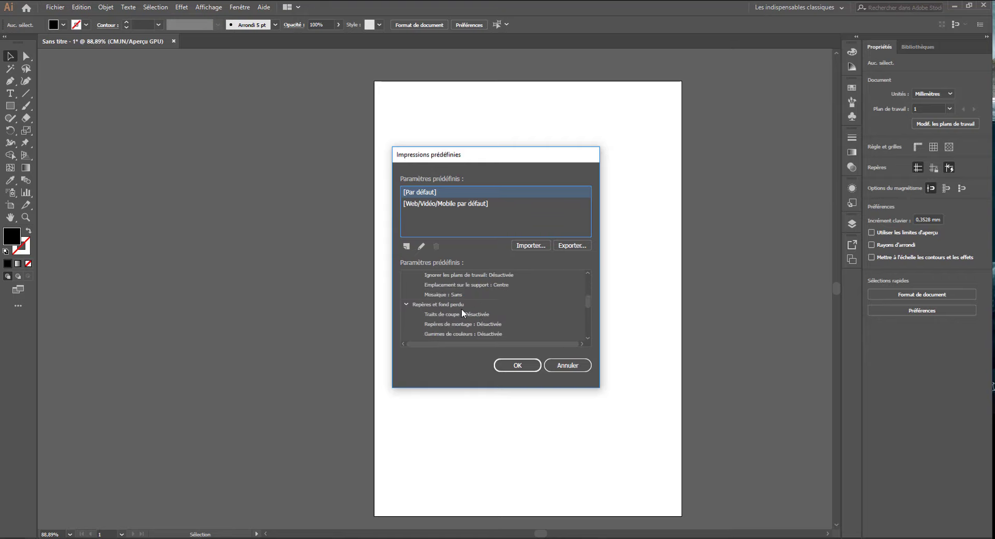
Examine the Général options for a new print preset based on [Par défaut], and cancel without saving it
click(407, 246)
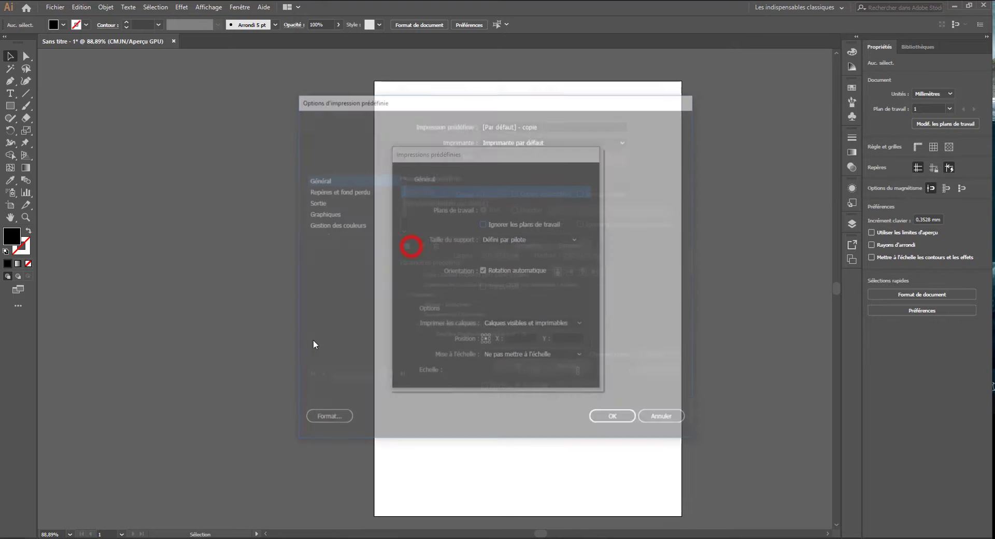
drag(399, 205, 395, 179)
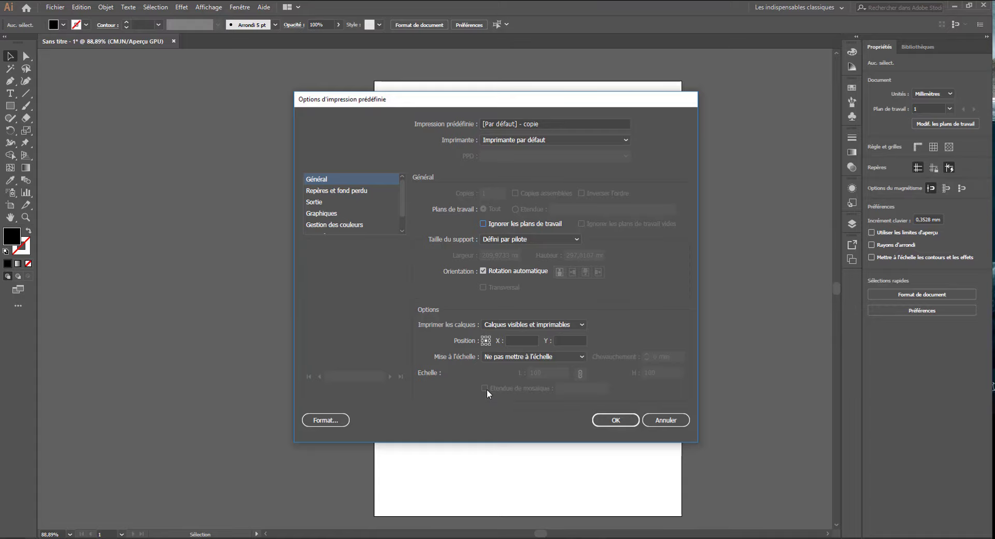
click(647, 420)
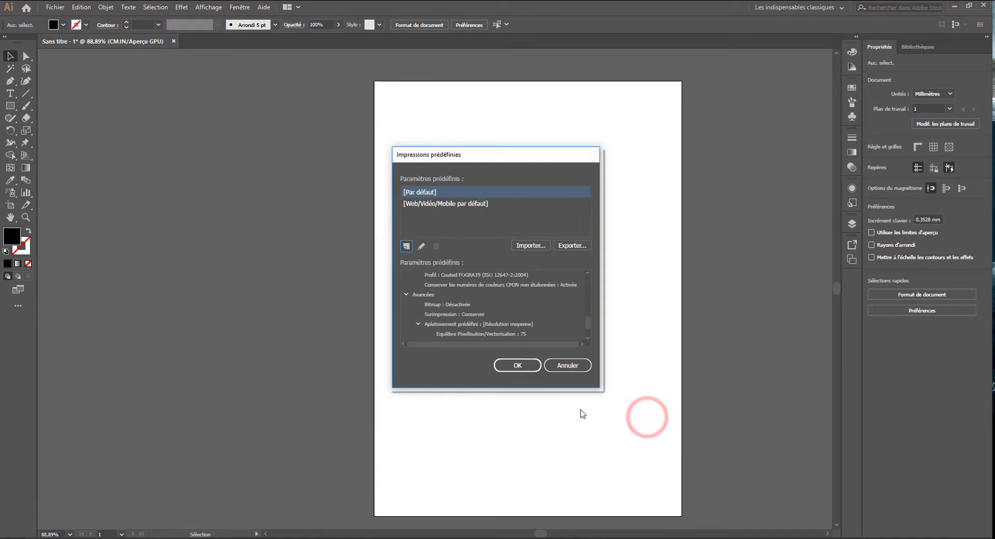
click(567, 363)
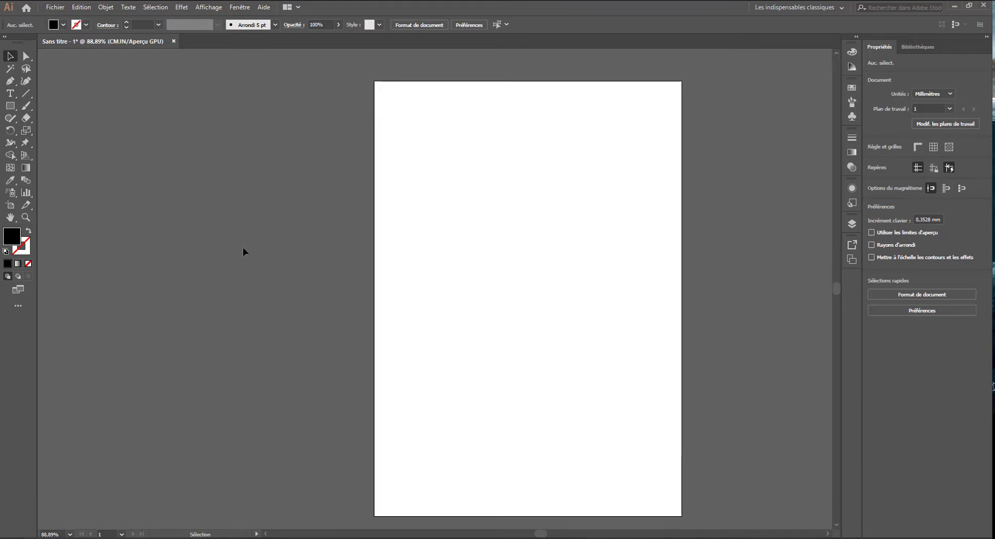
Review the Paramètres prédéfinis Adobe PDF presets, from [Qualité supérieure] and [PDF/X-3:2002] to [Taille de fichier minimale]
click(82, 7)
click(126, 242)
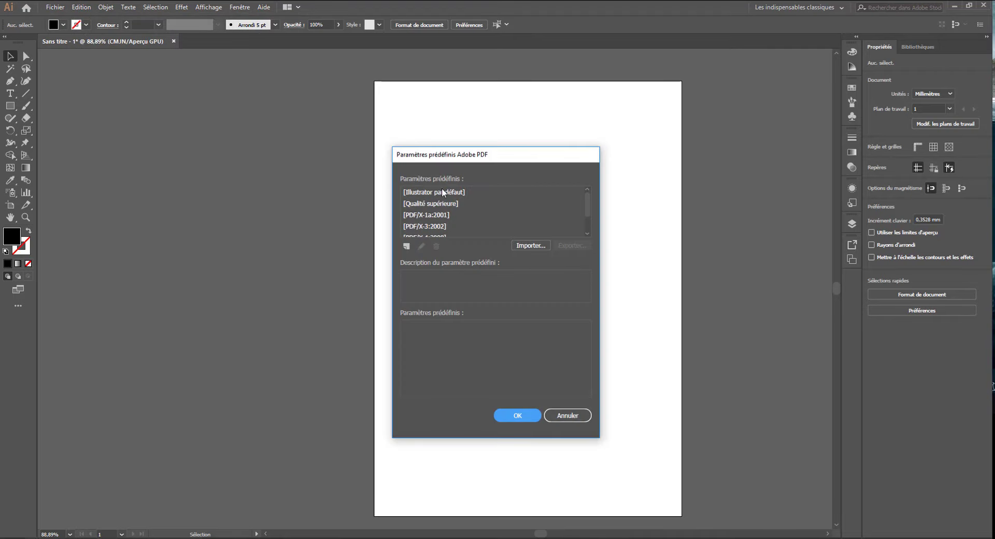
click(439, 202)
scroll(440, 214, down, 2)
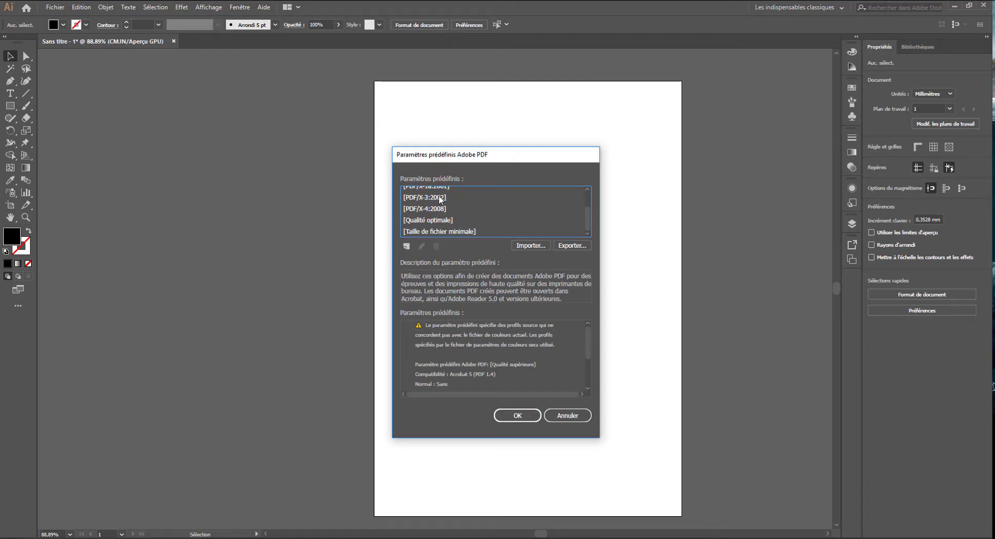
click(440, 199)
click(430, 208)
click(438, 220)
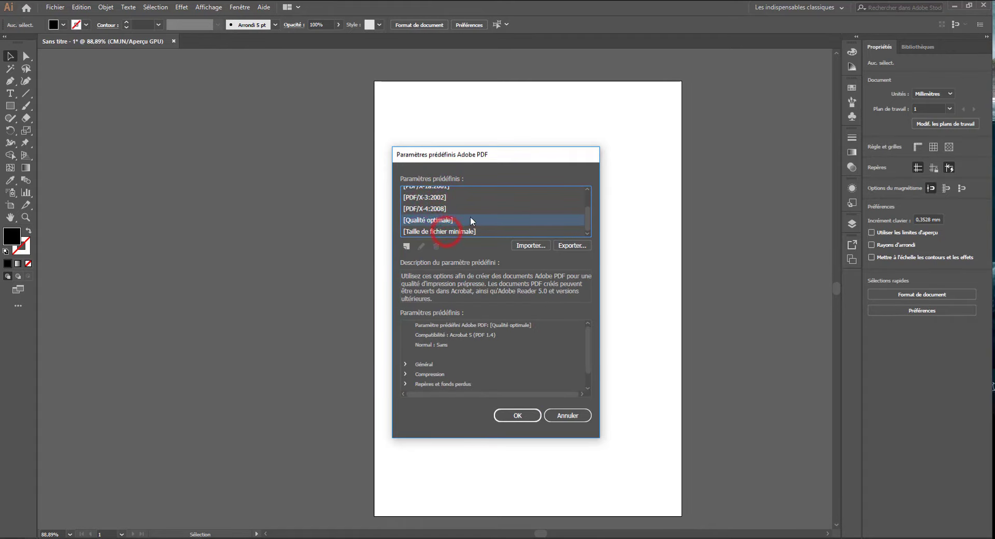
click(452, 231)
Examine the option categories of a new PDF preset based on [Taille de fichier minimale], from Général to Résumé
click(406, 246)
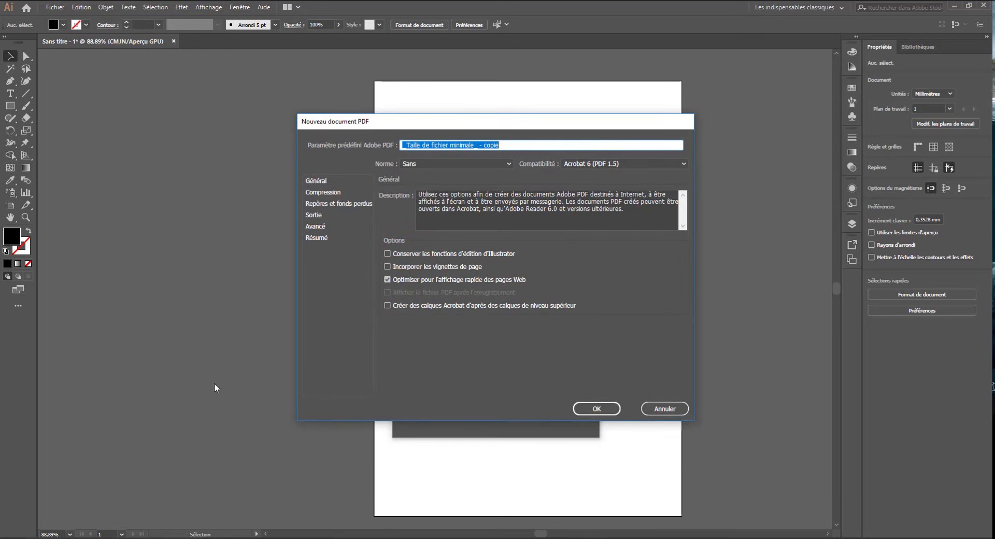
click(371, 183)
click(321, 191)
click(320, 203)
click(315, 214)
click(322, 227)
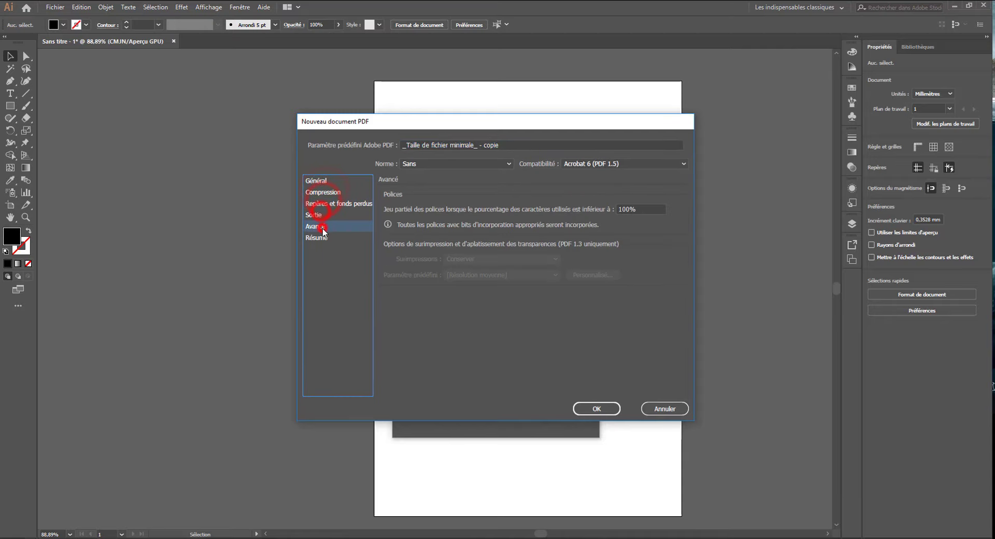
click(318, 238)
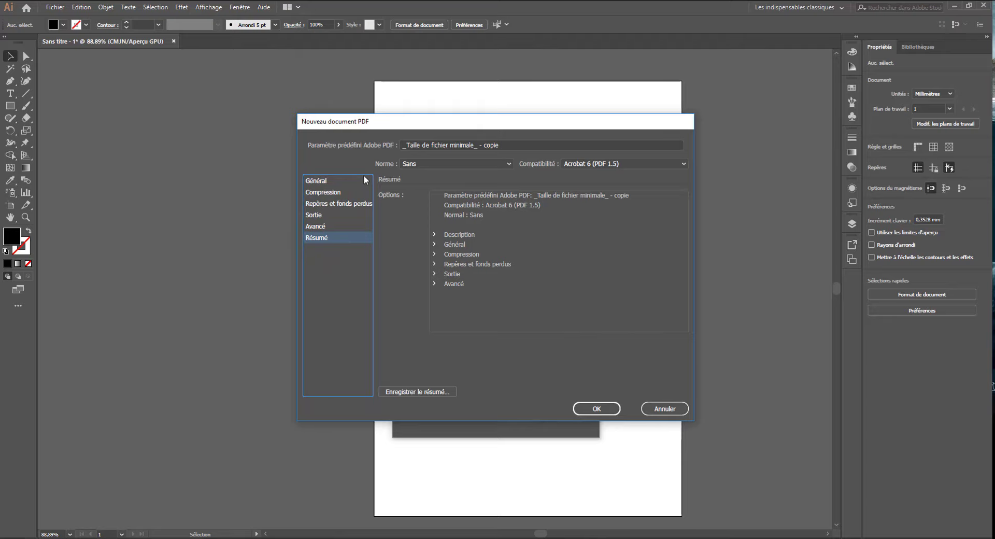
Recheck the Général options of the new PDF preset, then cancel it and leave the Adobe PDF presets unchanged
click(312, 181)
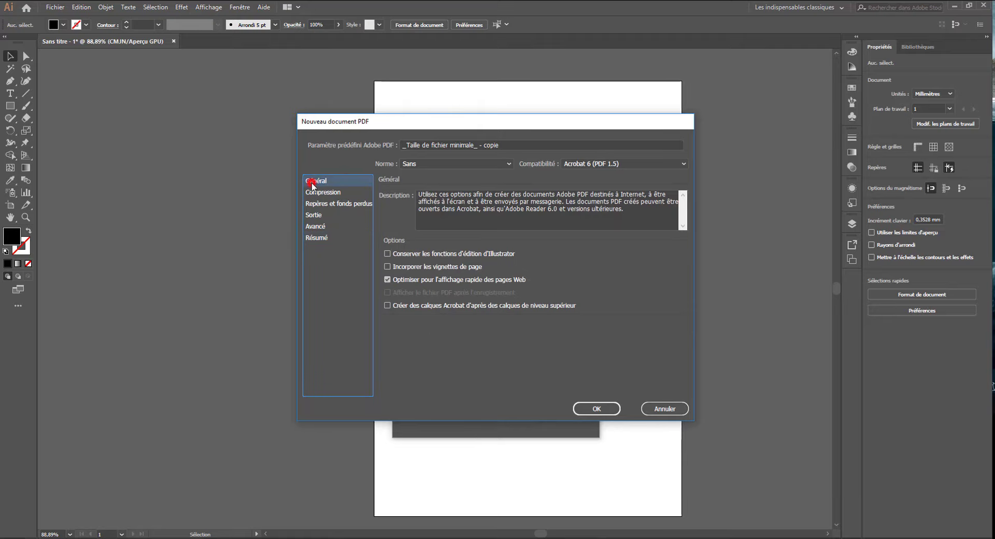
click(664, 408)
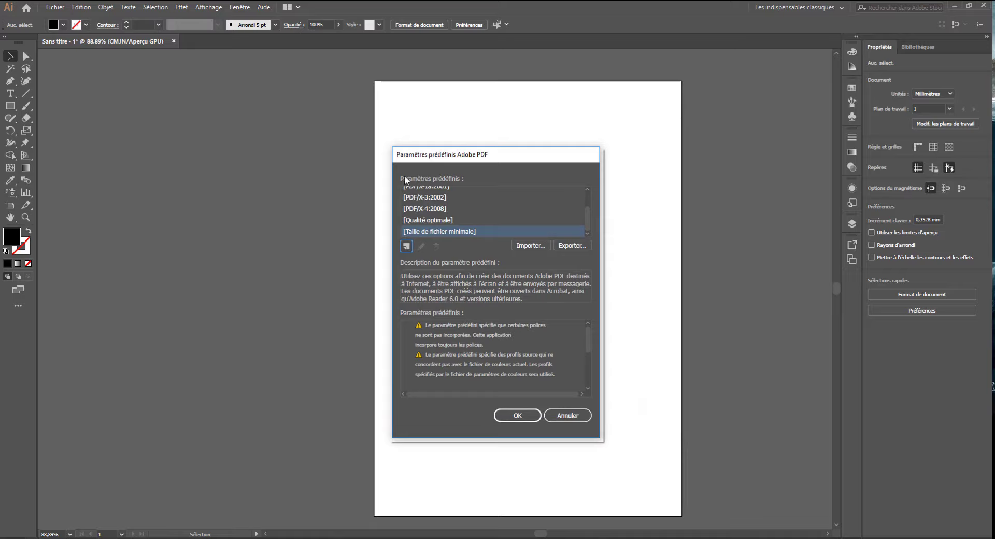
click(567, 415)
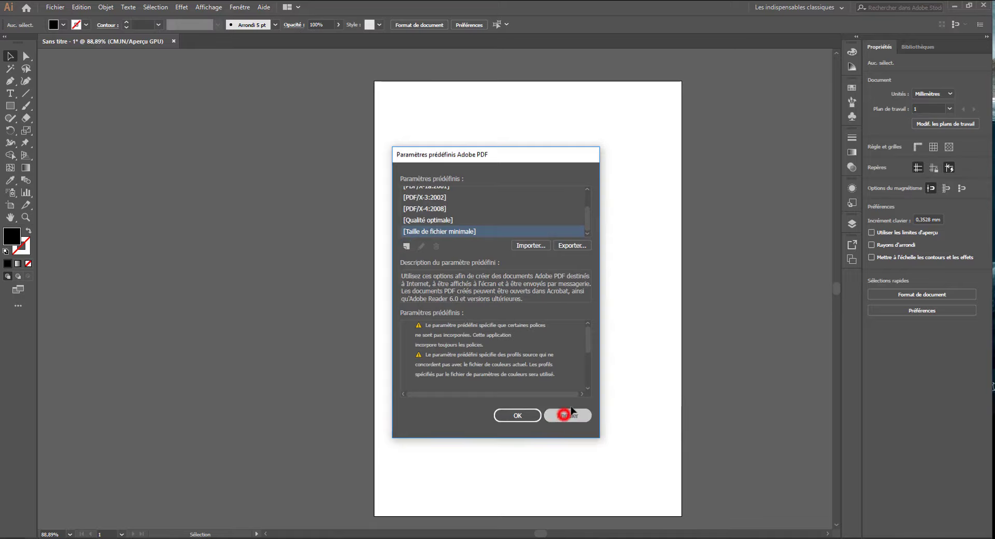
Look through the file types offered by Exporter sous, and cancel without exporting the document
click(44, 6)
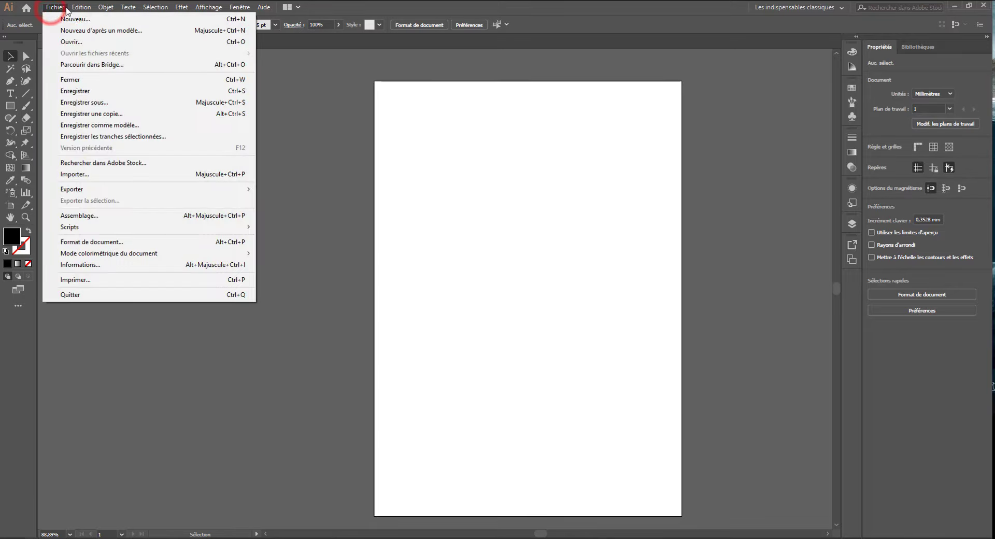
mouse_move(130, 192)
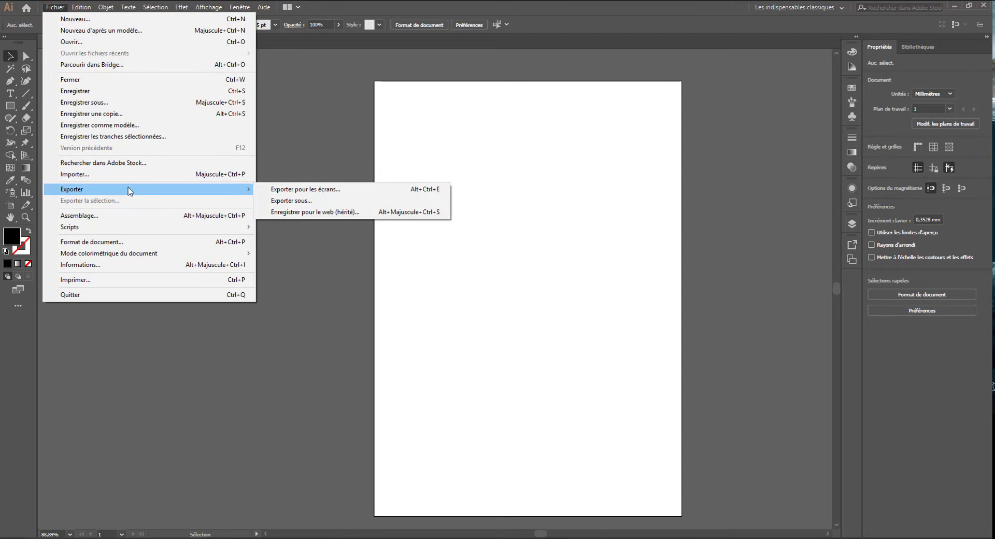
click(282, 200)
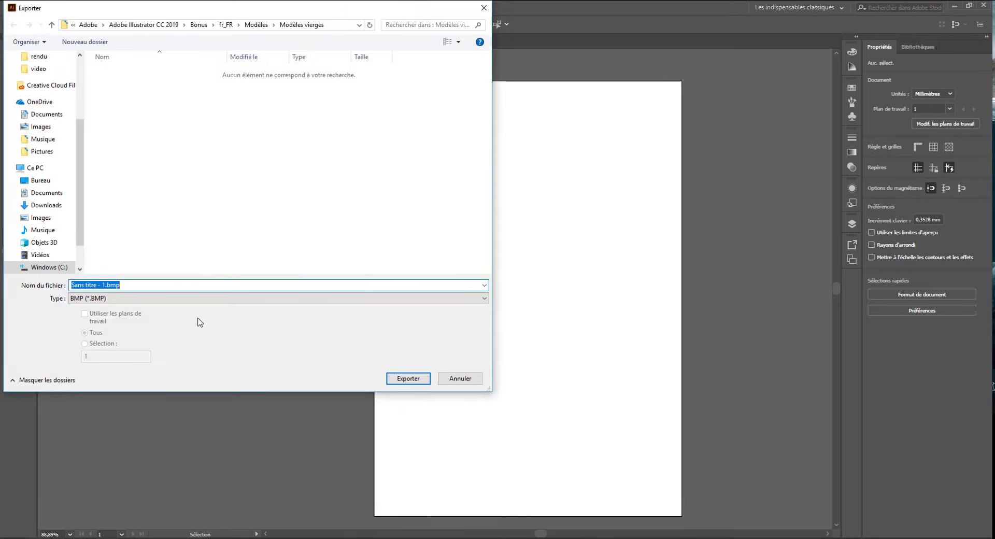
click(162, 298)
click(242, 456)
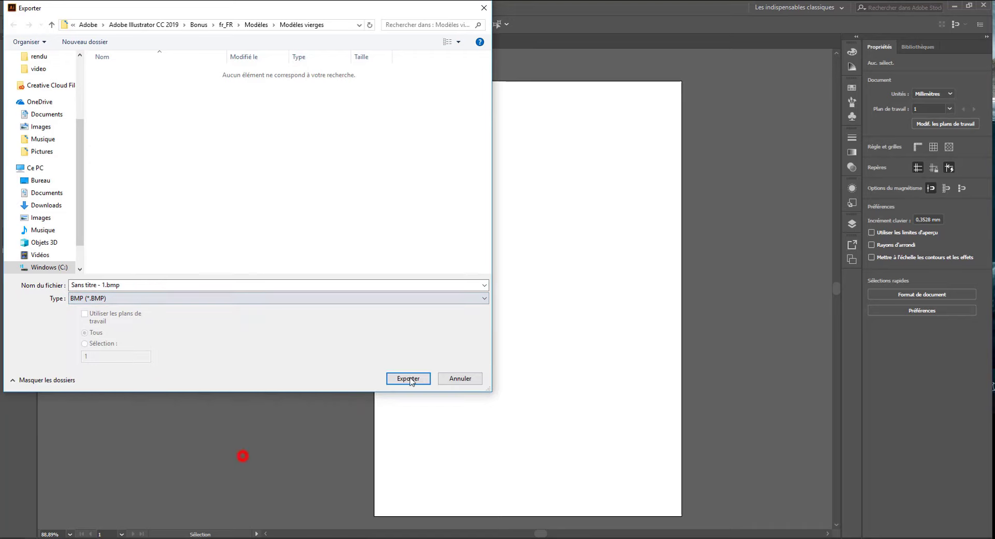
click(459, 379)
Review the file formats offered by Enregistrer sous, such as Adobe PDF and Illustrator EPS, and cancel without saving
click(55, 7)
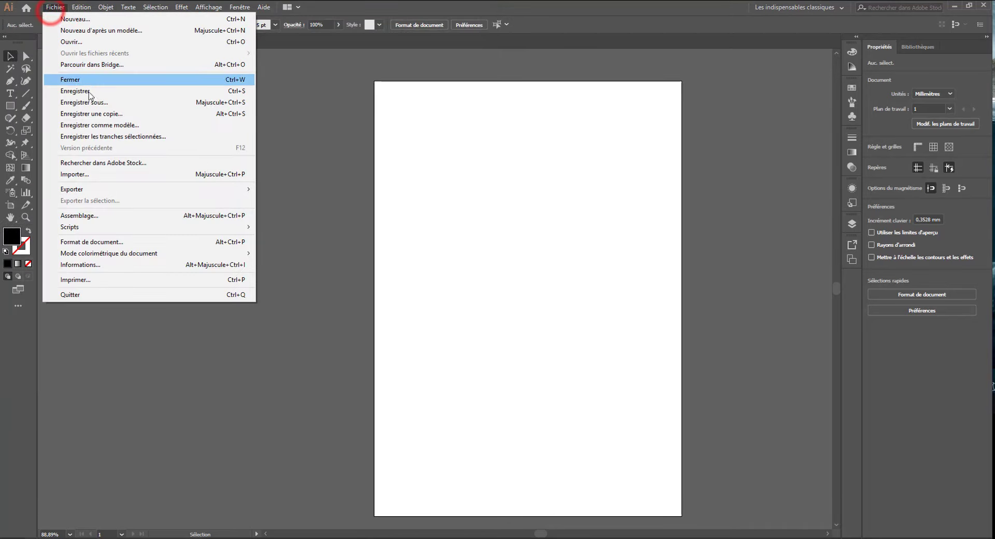
click(89, 102)
click(148, 300)
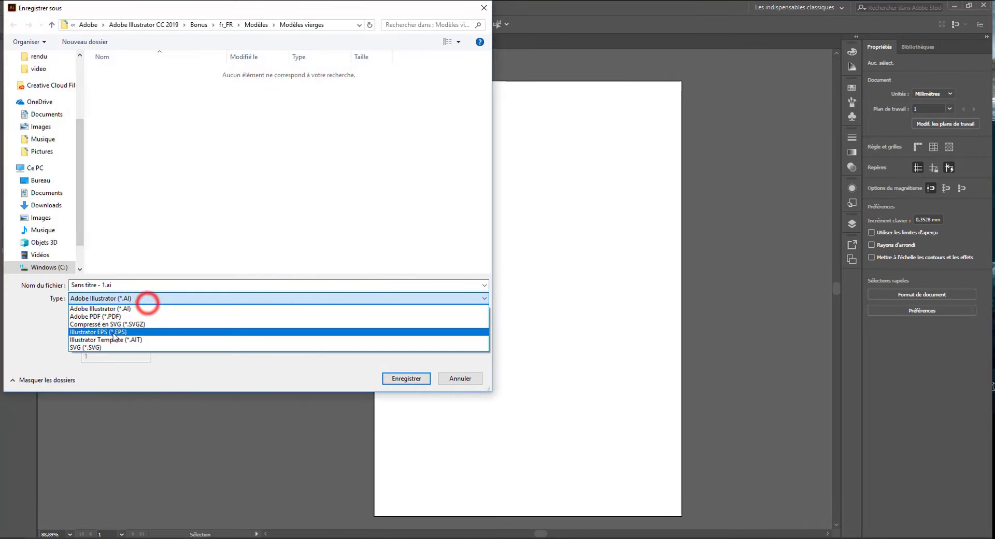
click(467, 385)
click(469, 383)
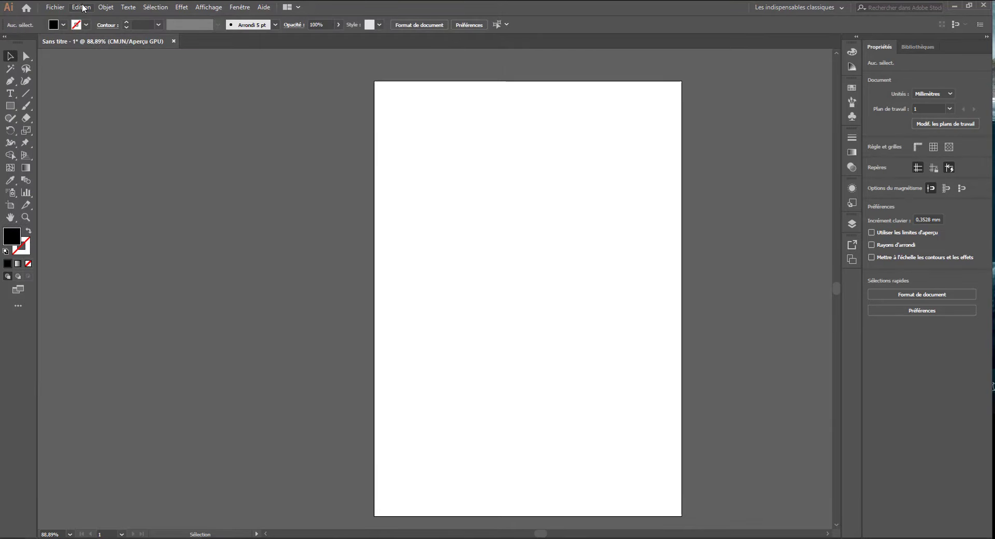
Examine the De base options for a new preset in Paramètres prédéfinis SWF, and cancel without creating it
click(82, 6)
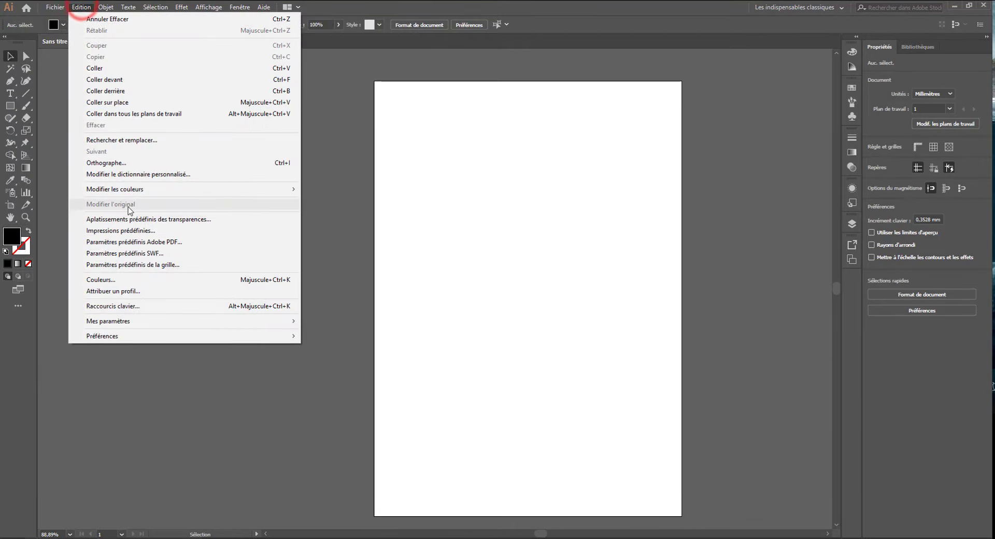
click(147, 254)
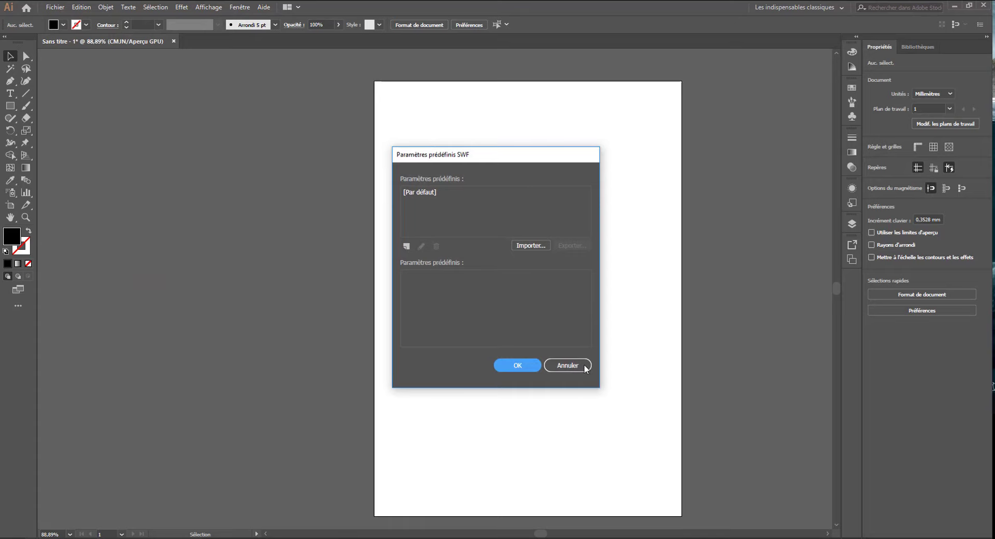
click(406, 246)
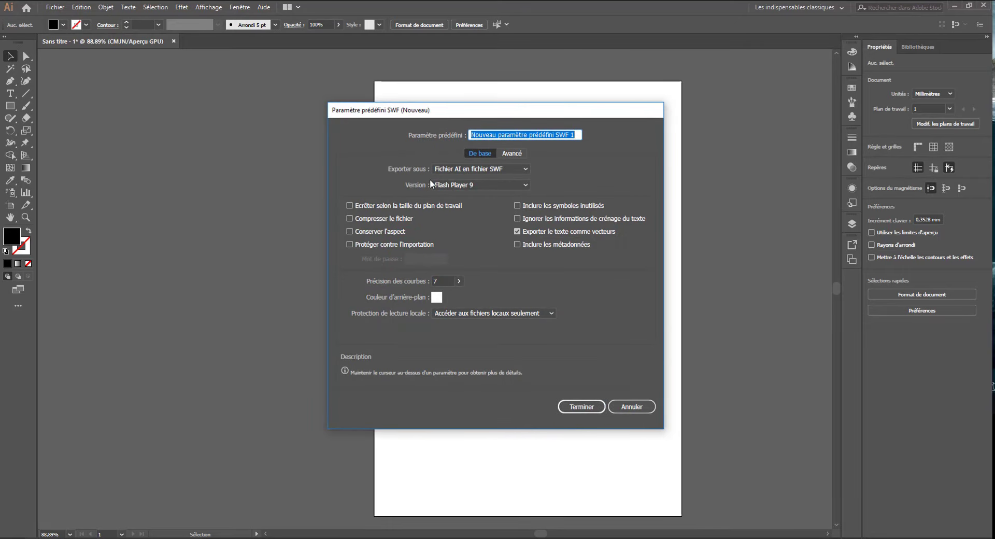
click(631, 407)
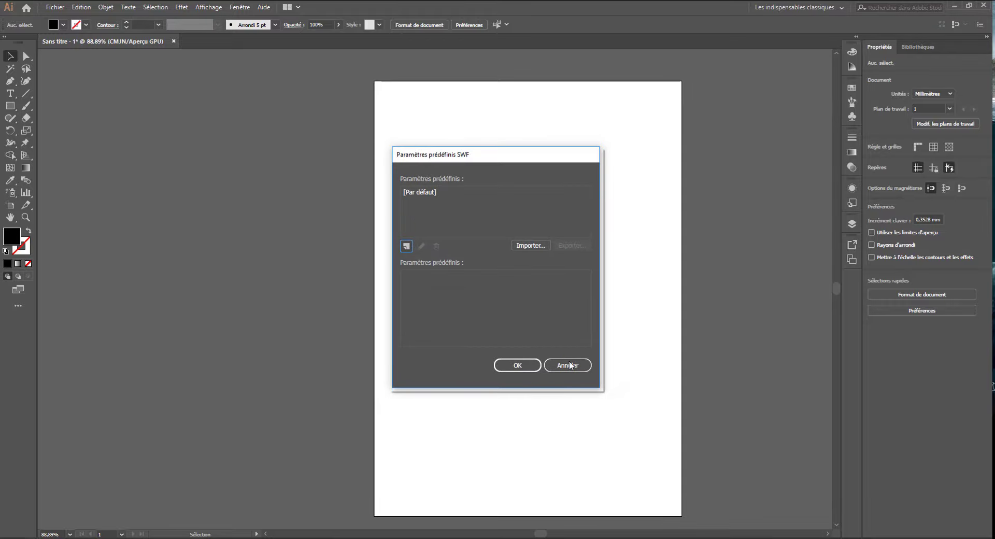
Close the SWF presets and examine the options for a new perspective grid preset without creating one
click(568, 361)
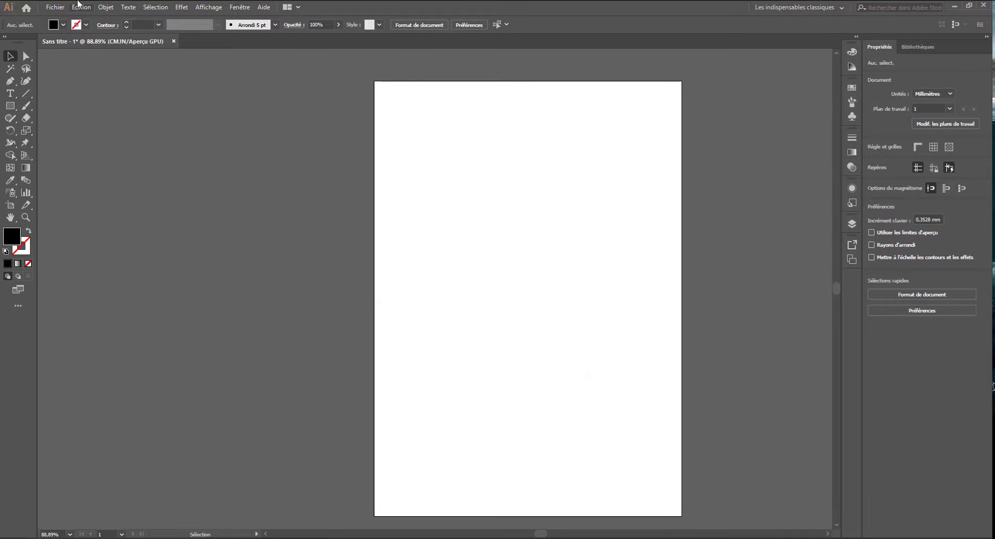
click(88, 8)
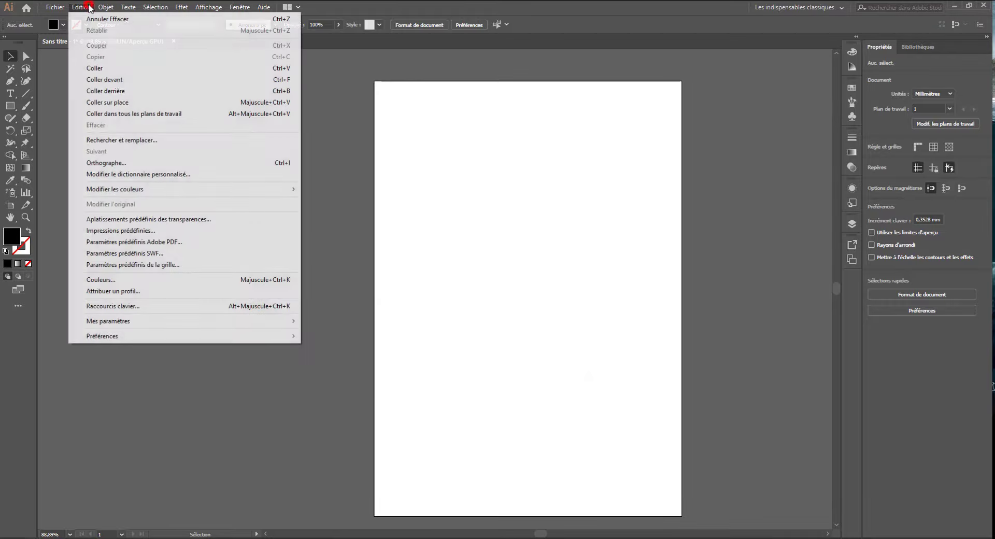
click(154, 267)
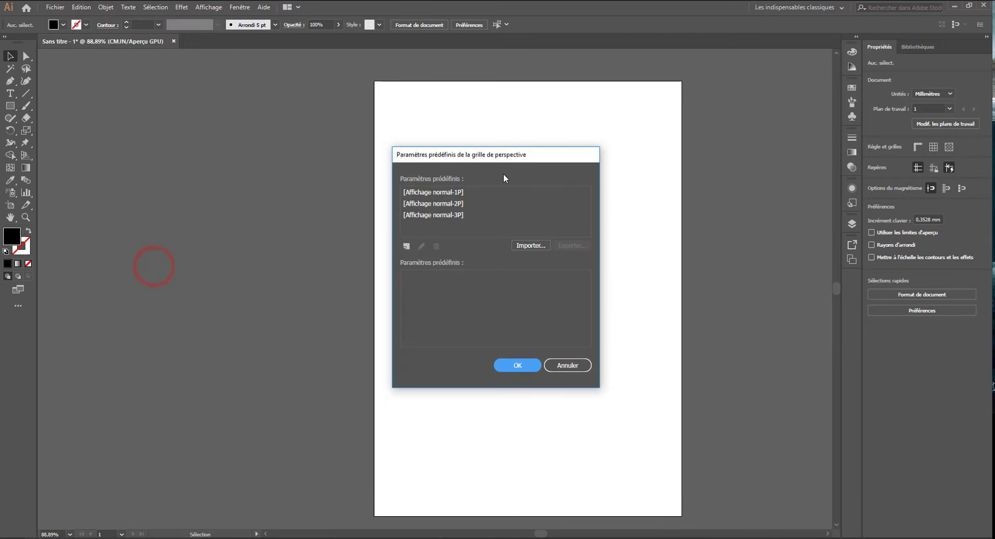
click(406, 246)
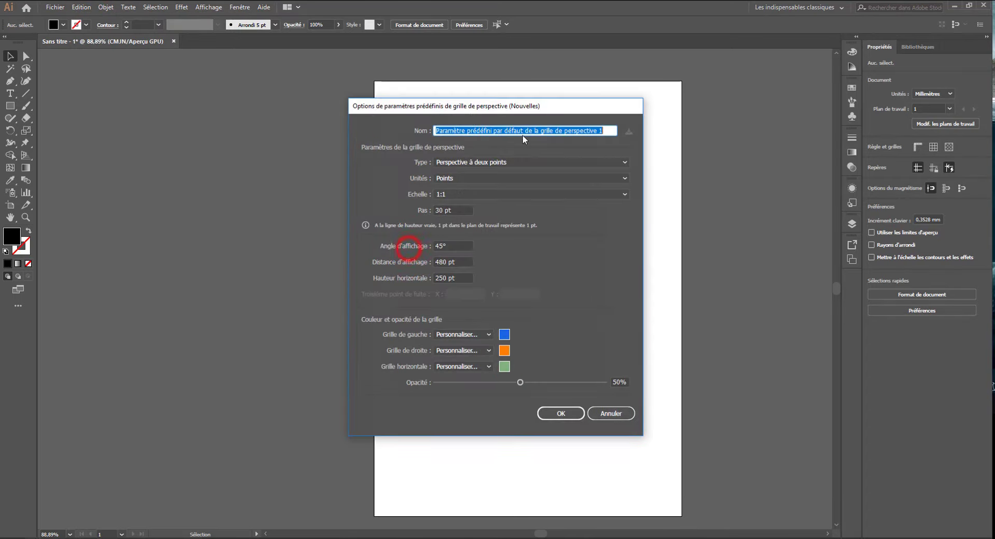
click(455, 163)
click(455, 164)
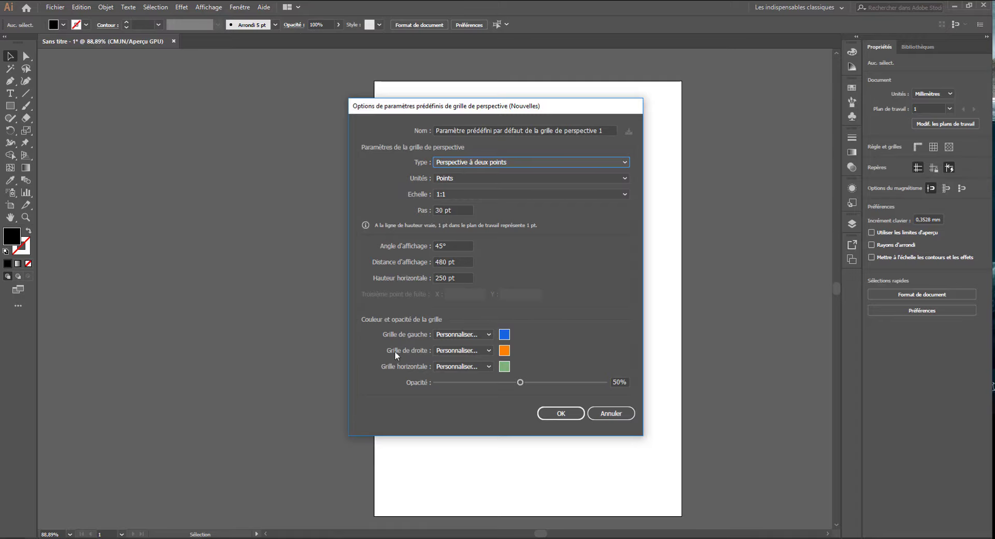
click(623, 414)
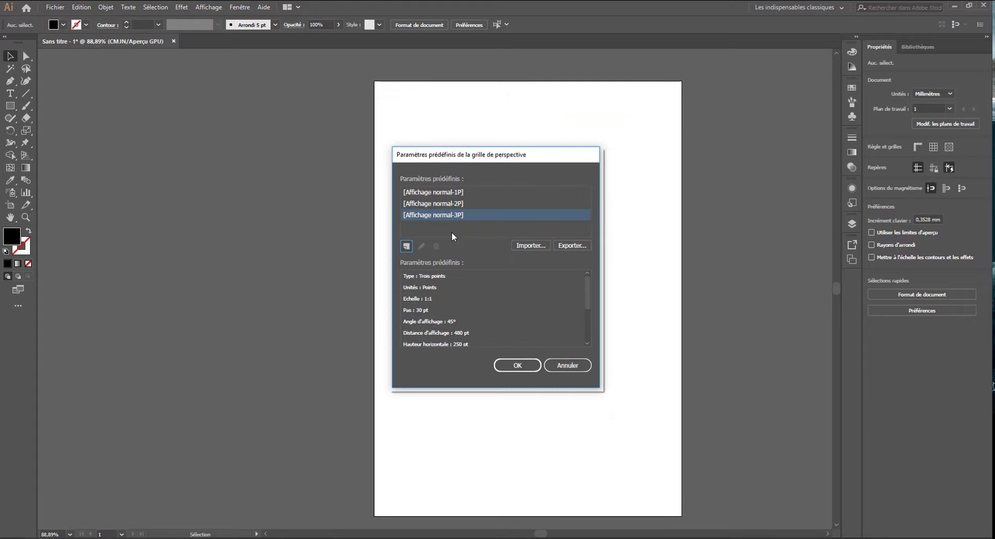
click(558, 366)
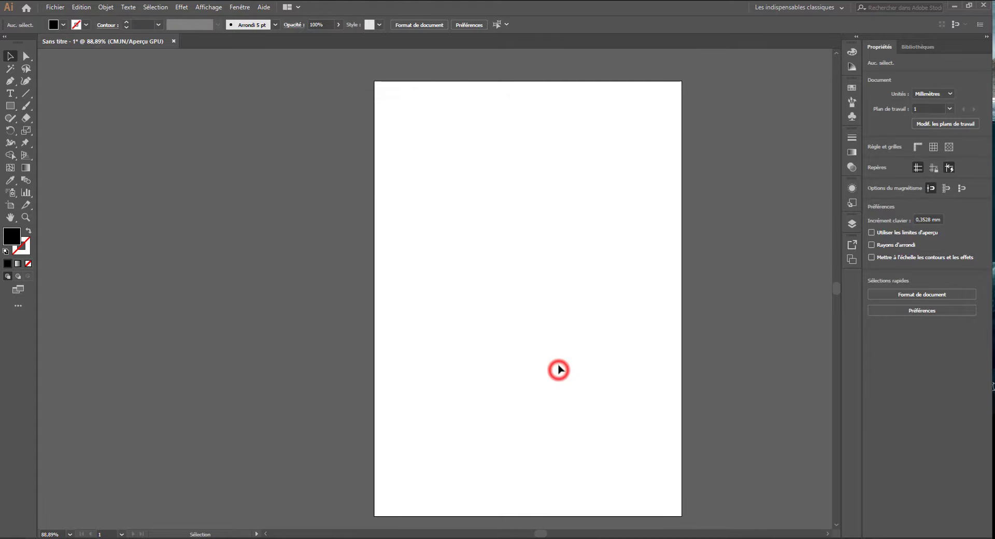
Examine the RGB and CMYK working spaces and color management policies in the color settings, leaving without changes
click(81, 7)
click(143, 284)
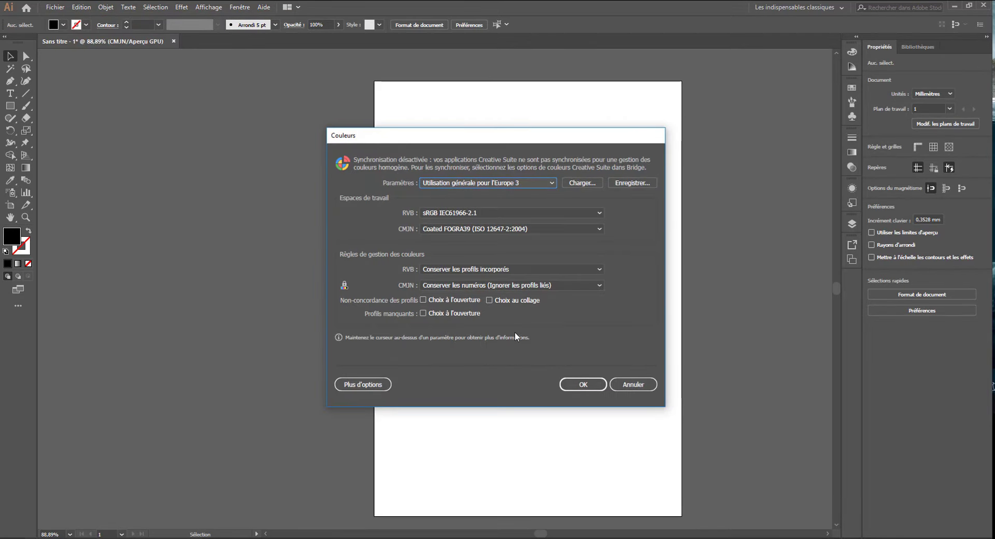
click(449, 213)
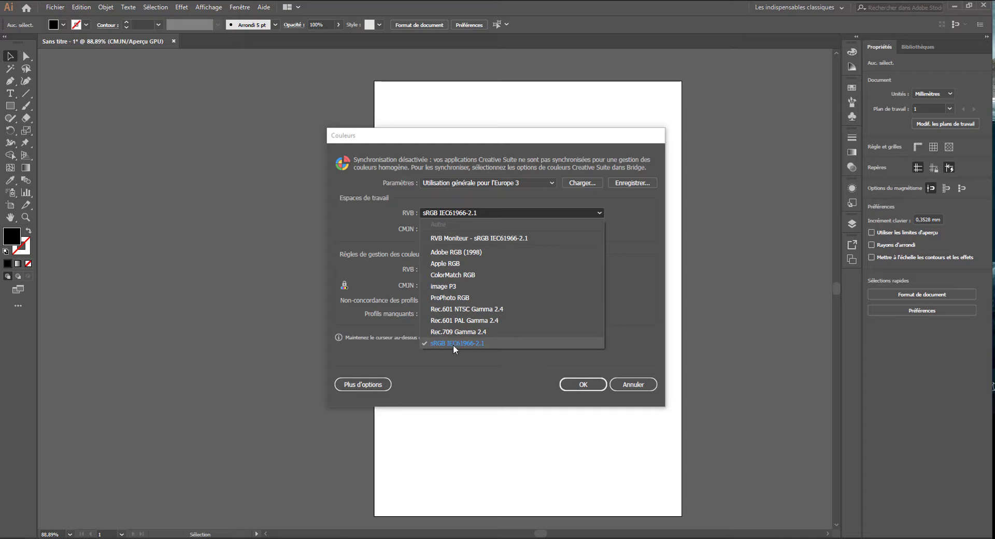
click(662, 263)
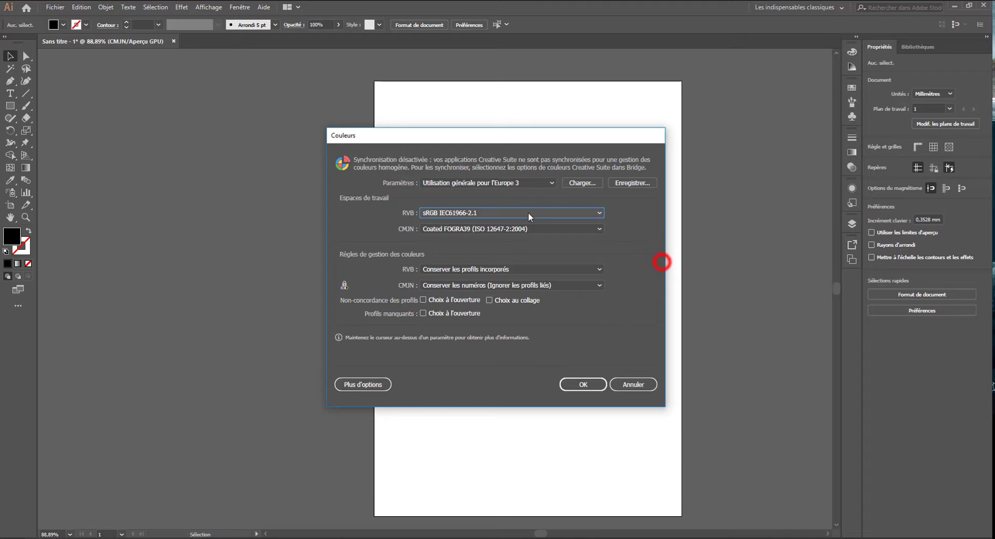
click(459, 228)
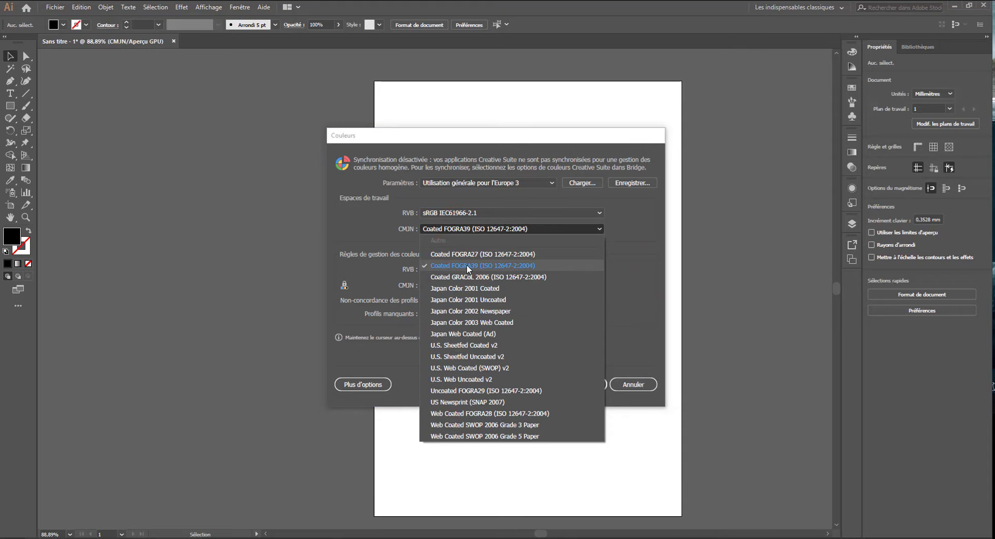
click(640, 223)
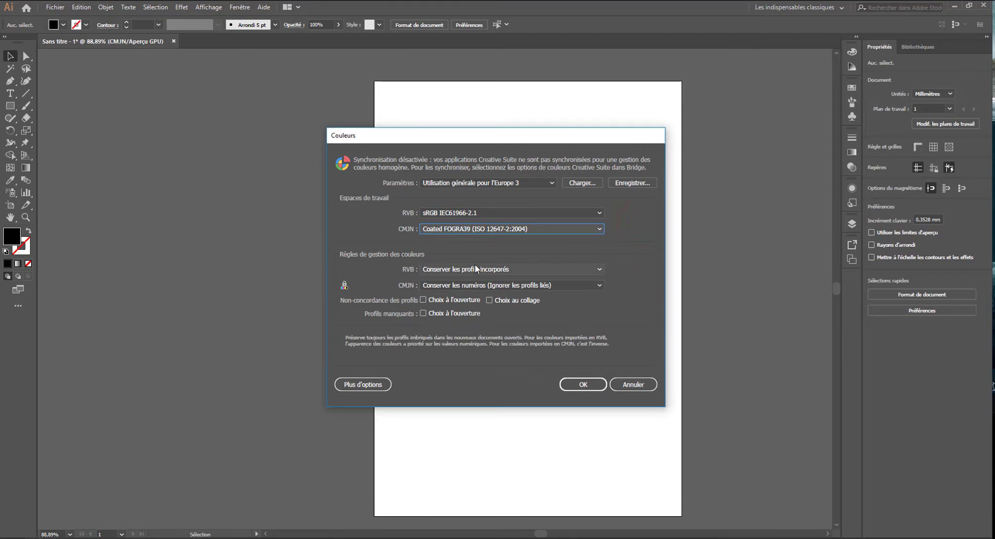
click(557, 271)
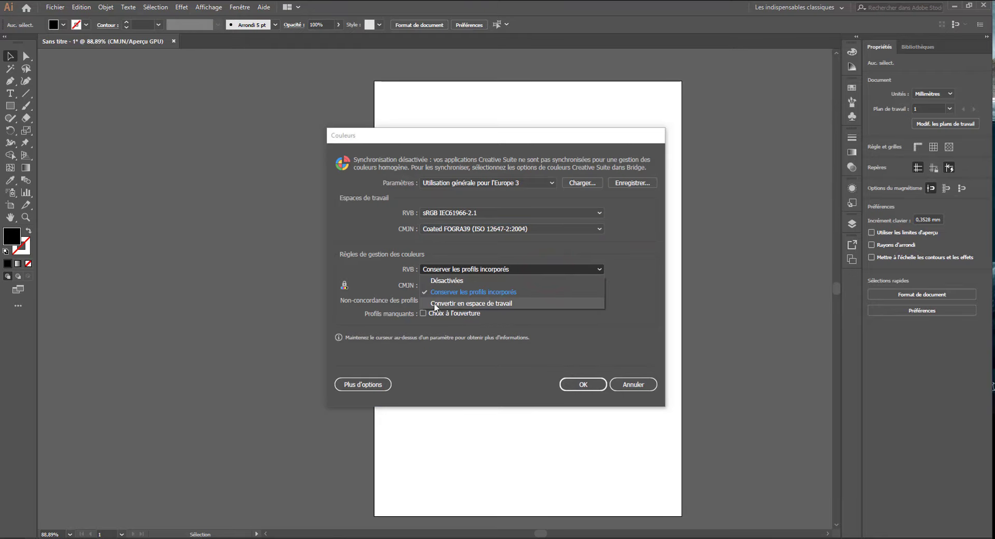
click(415, 257)
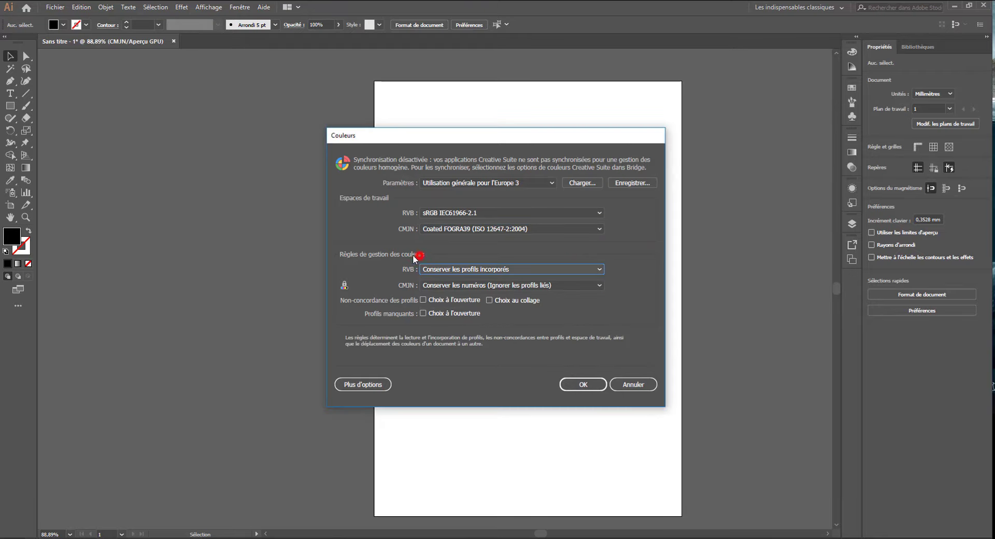
click(461, 291)
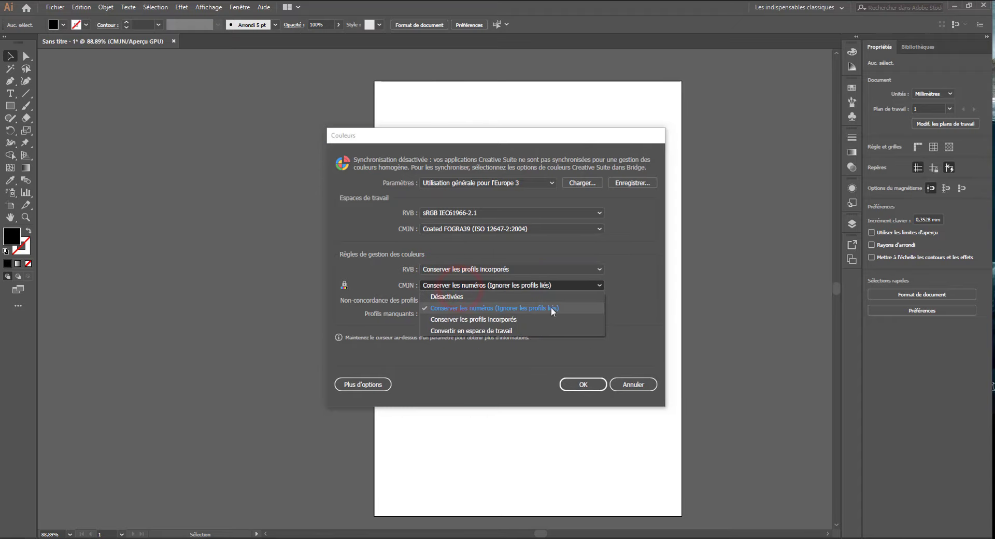
click(628, 292)
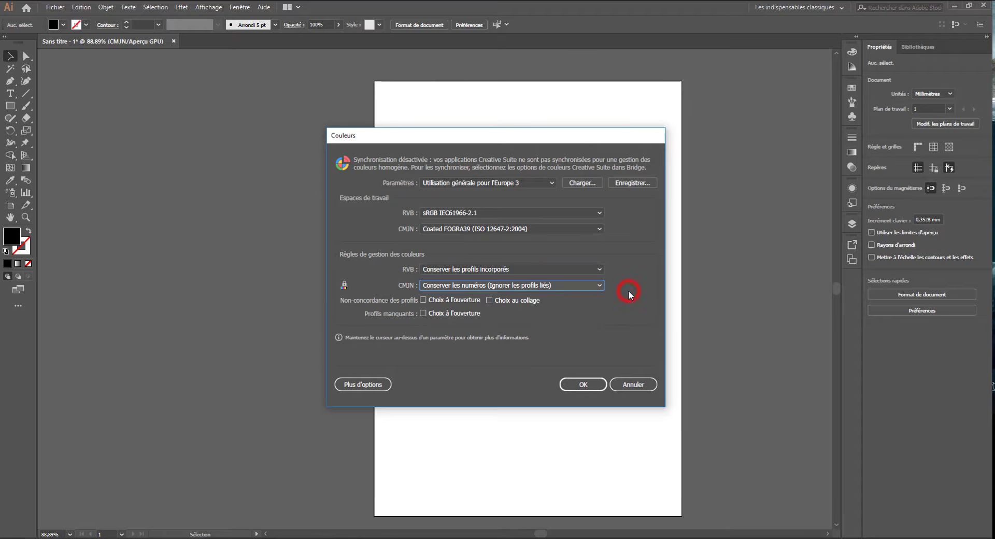
click(634, 384)
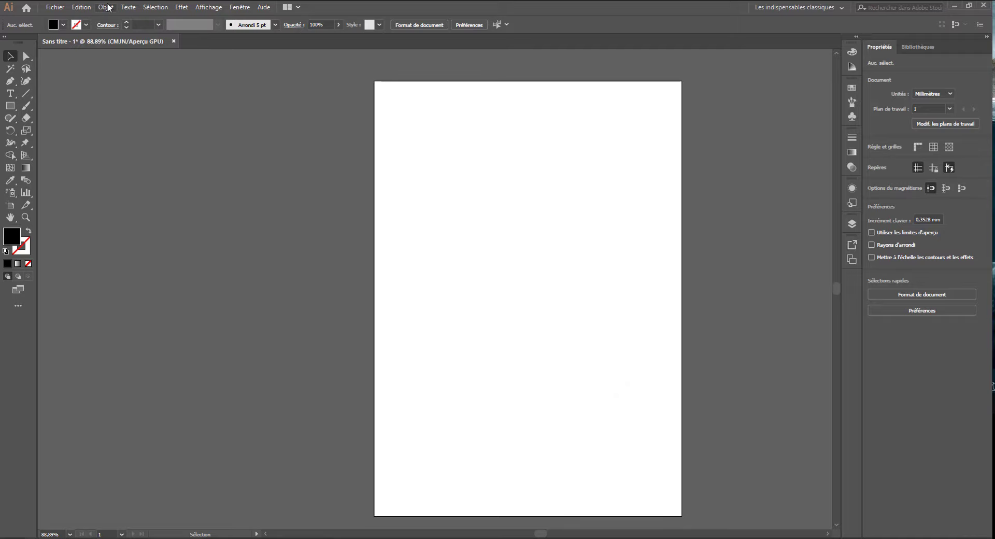
Examine the color profiles that can be assigned to the document, leaving without assigning one
click(75, 7)
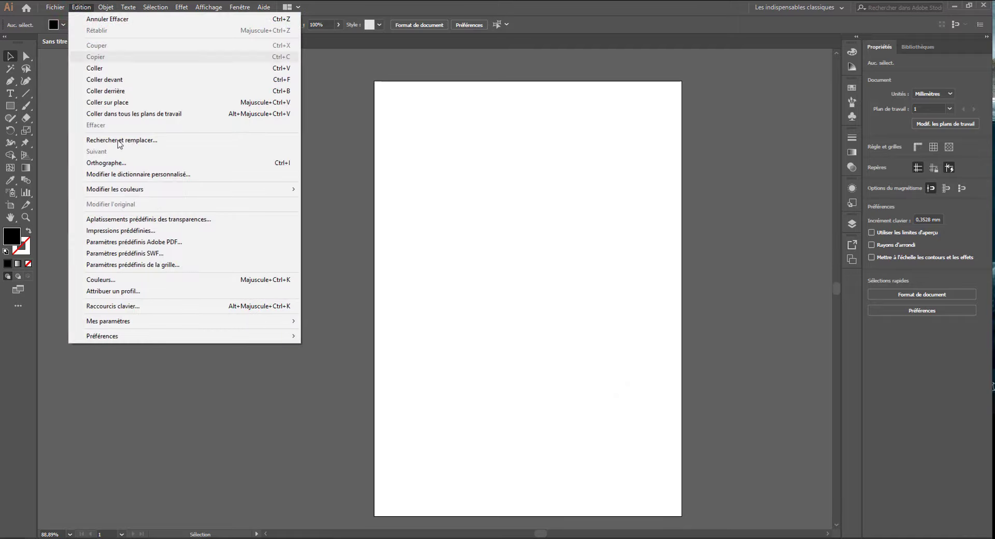
click(159, 292)
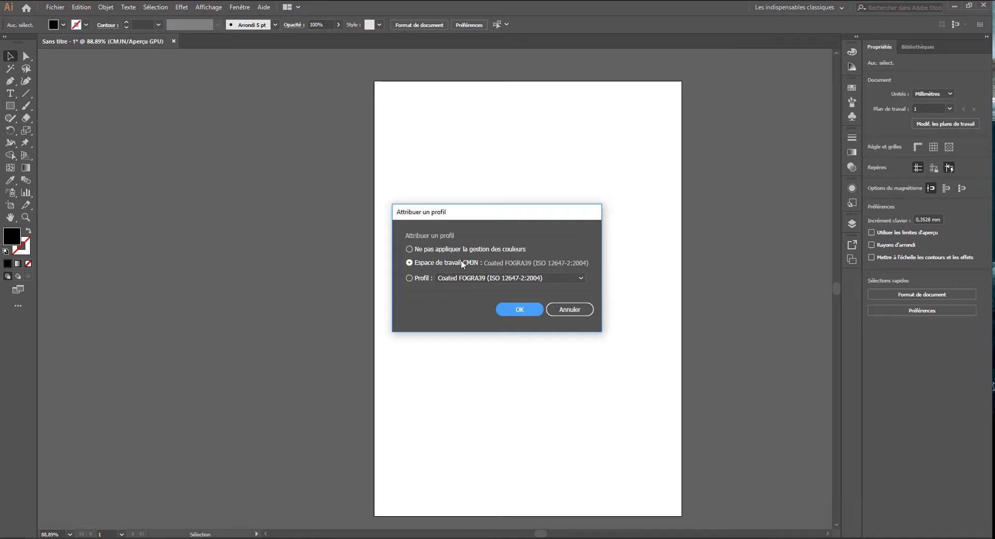
click(425, 279)
click(482, 277)
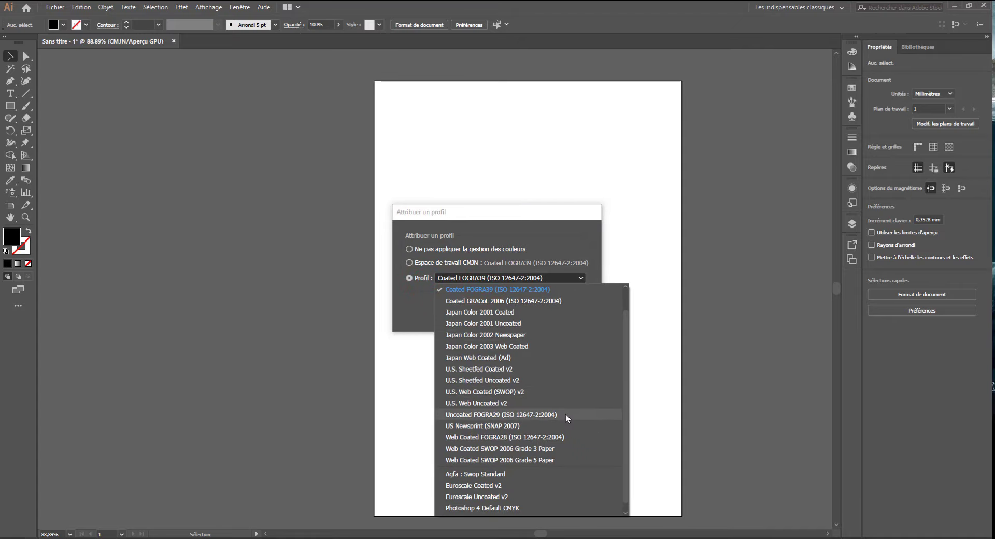
click(511, 259)
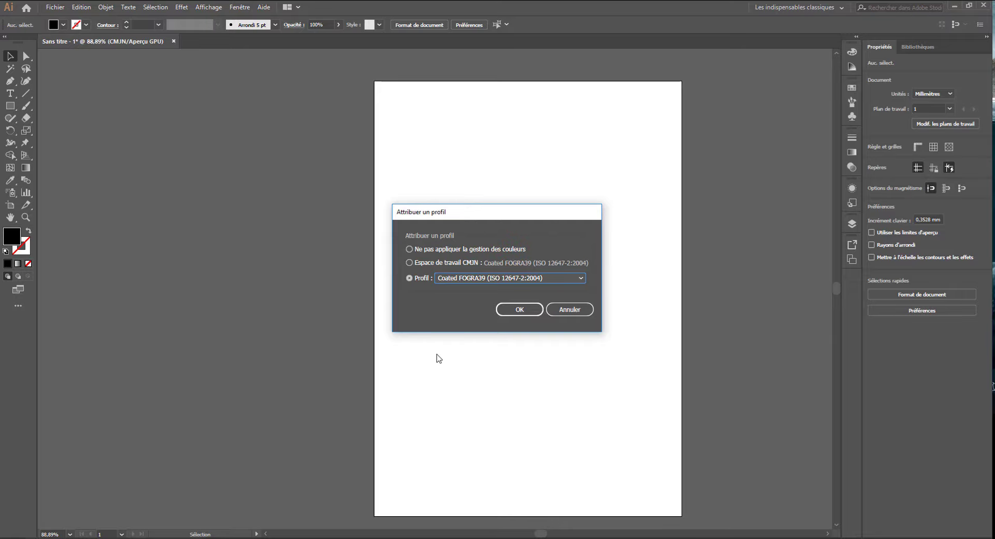
click(562, 311)
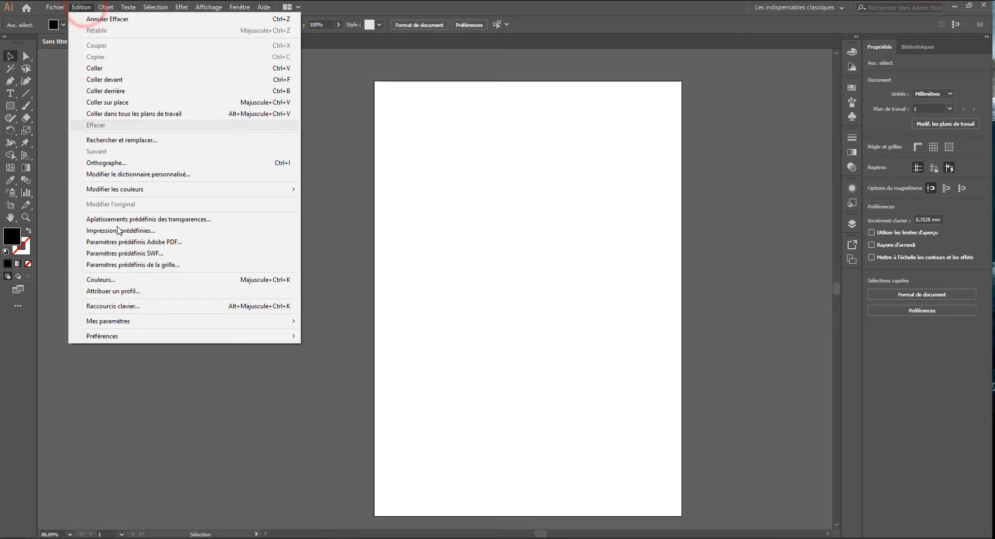
Open the keyboard shortcut settings and review the shortcuts assigned to the tools
click(132, 305)
scroll(446, 264, down, 15)
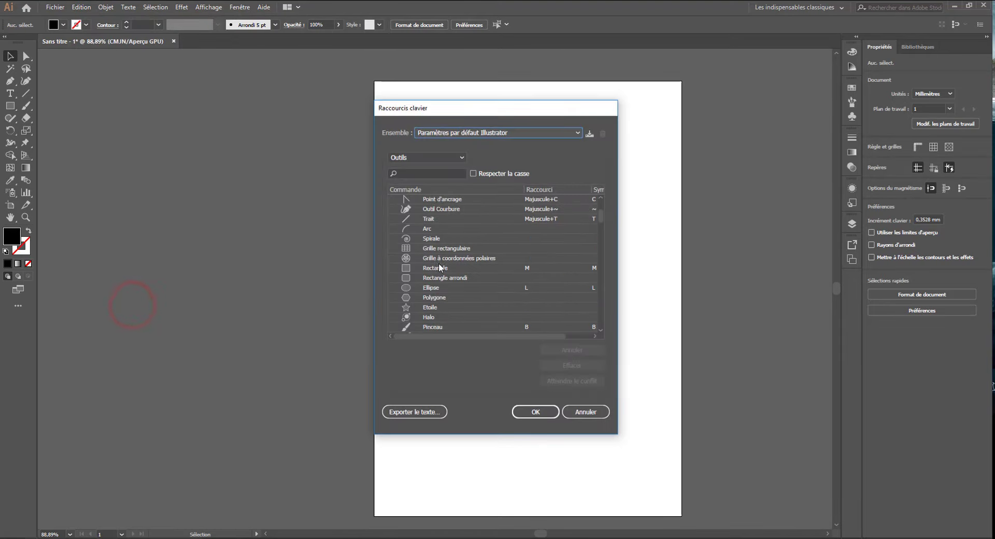
drag(600, 278, 596, 172)
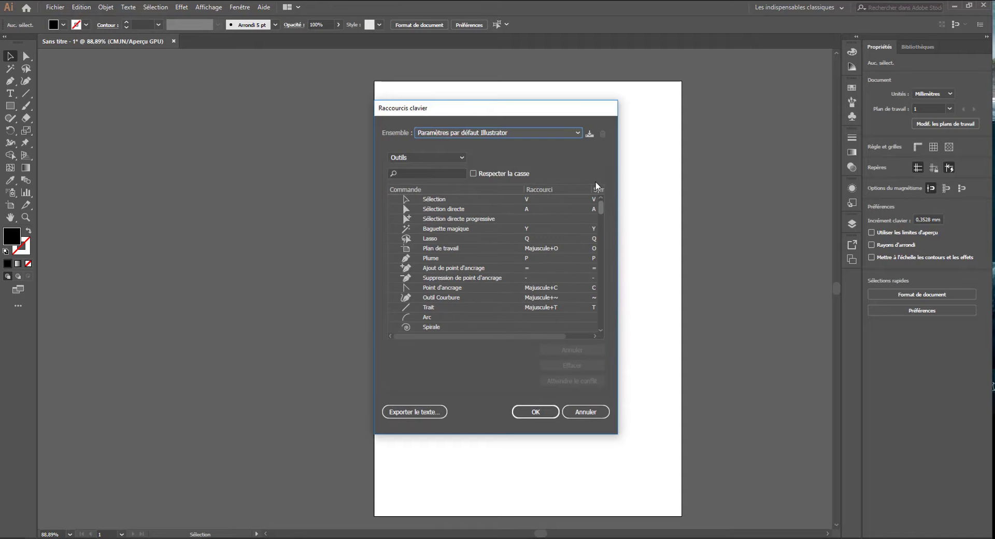
Review the menu command shortcuts, inspecting the Fichier group's entries for Nouveau and Nouveau d'après un modèle
click(413, 157)
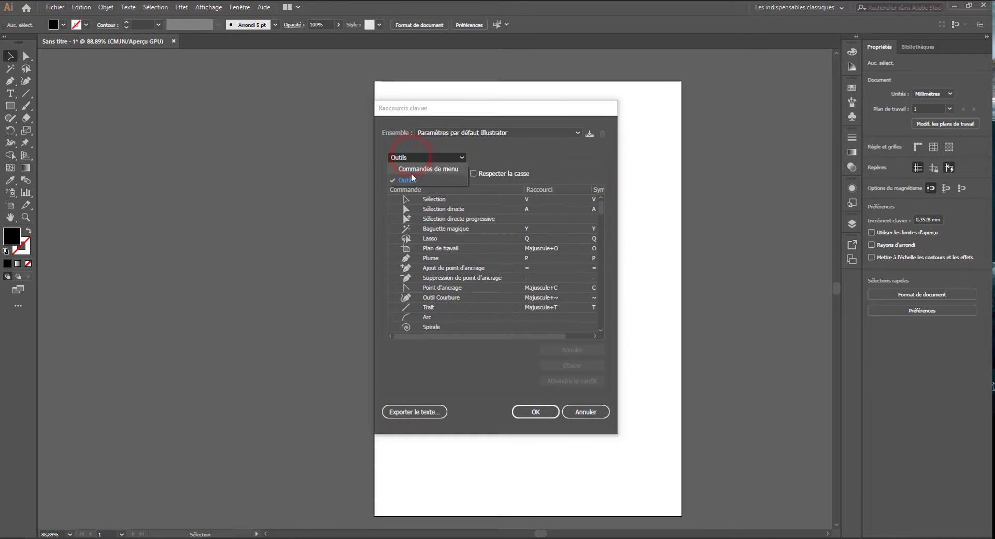
click(428, 169)
click(391, 200)
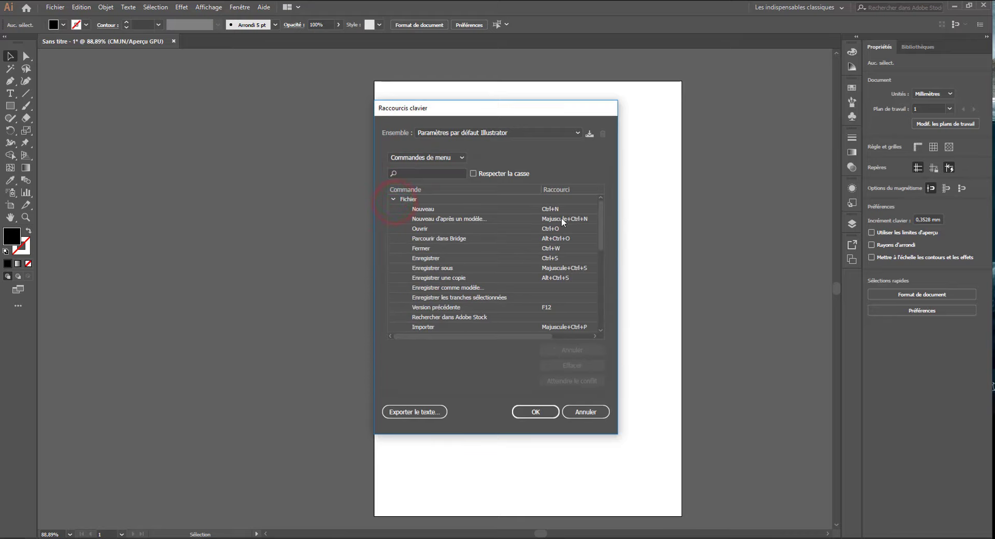
scroll(544, 222, down, 5)
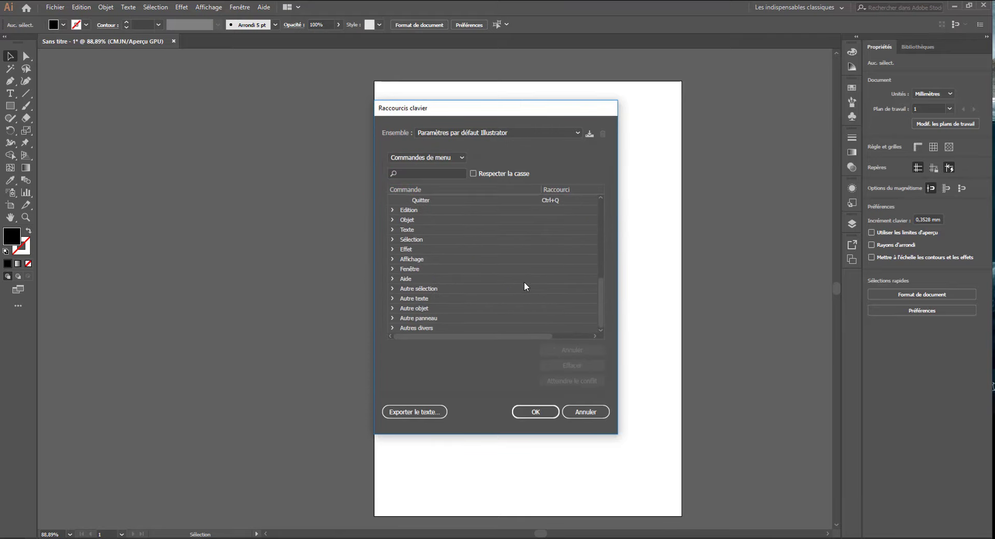
scroll(524, 281, up, 5)
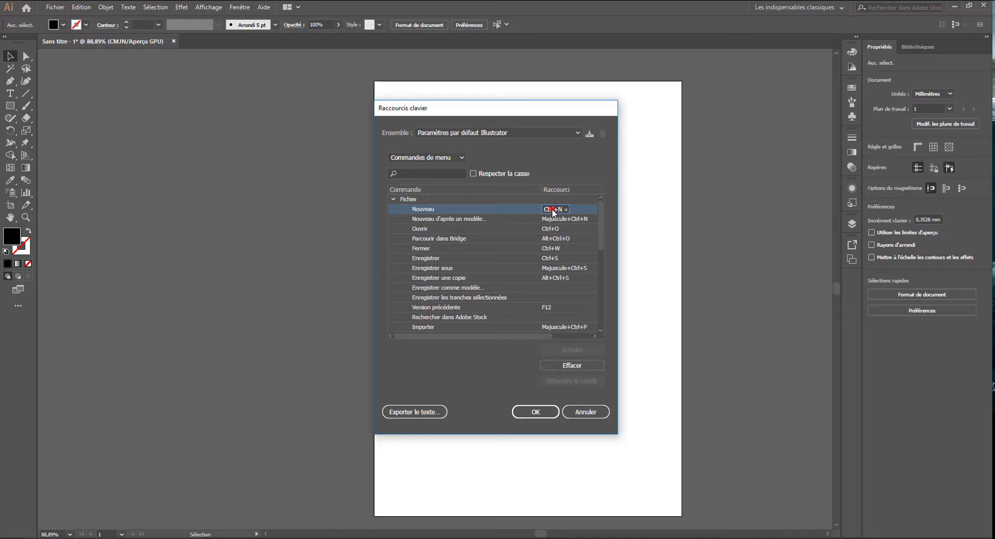
click(510, 218)
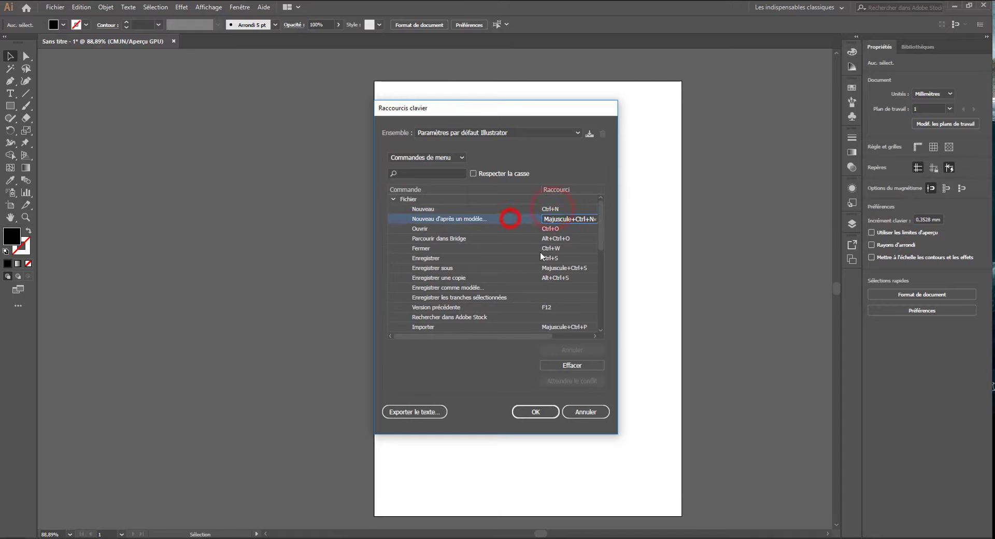
click(392, 199)
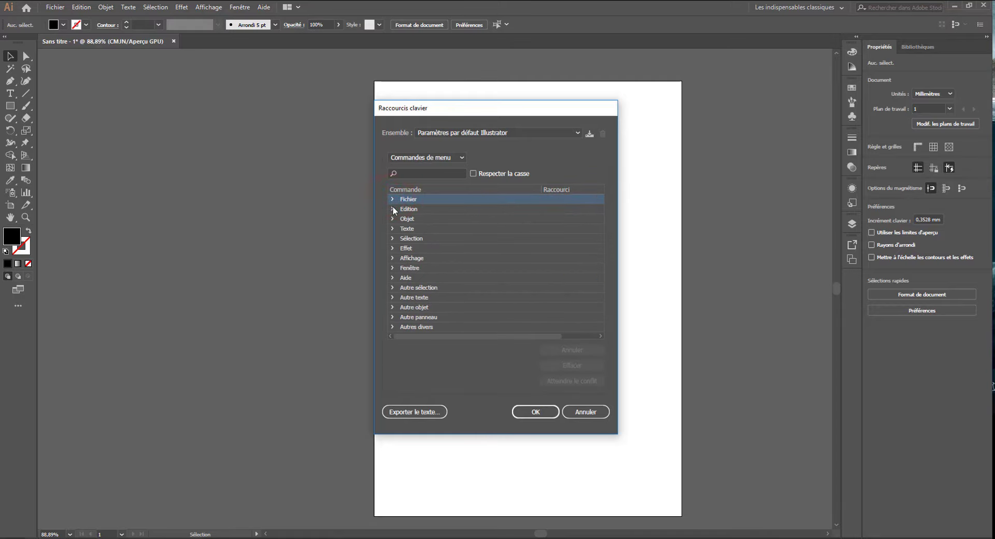
Among the tool shortcuts, clear the shortcut of the Trait tool and assign 1 to it instead
click(422, 157)
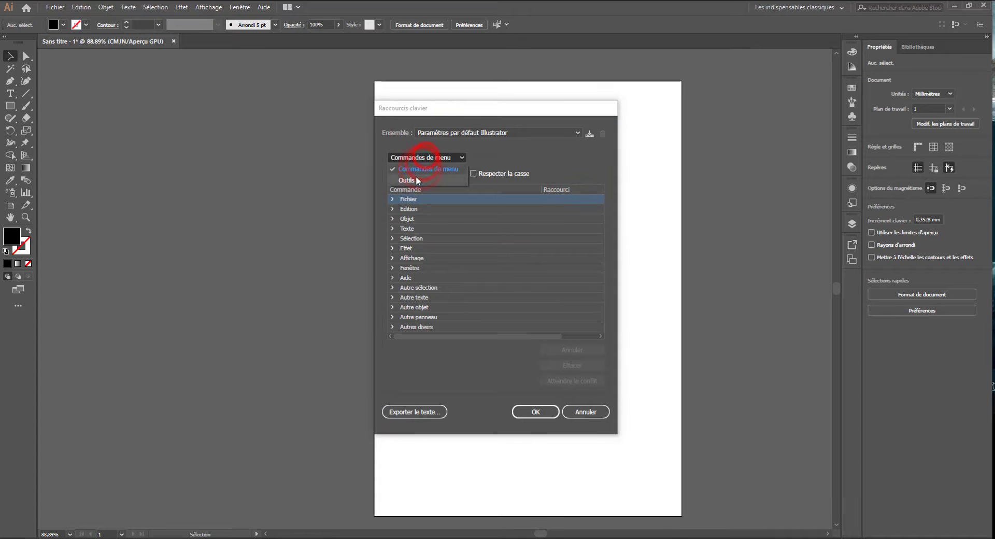
click(416, 175)
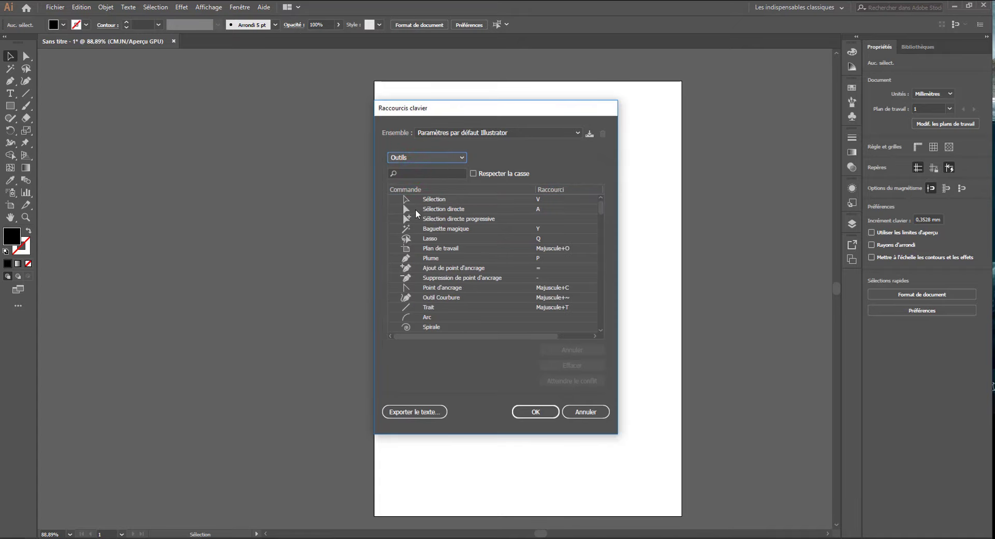
scroll(425, 248, down, 1)
click(429, 276)
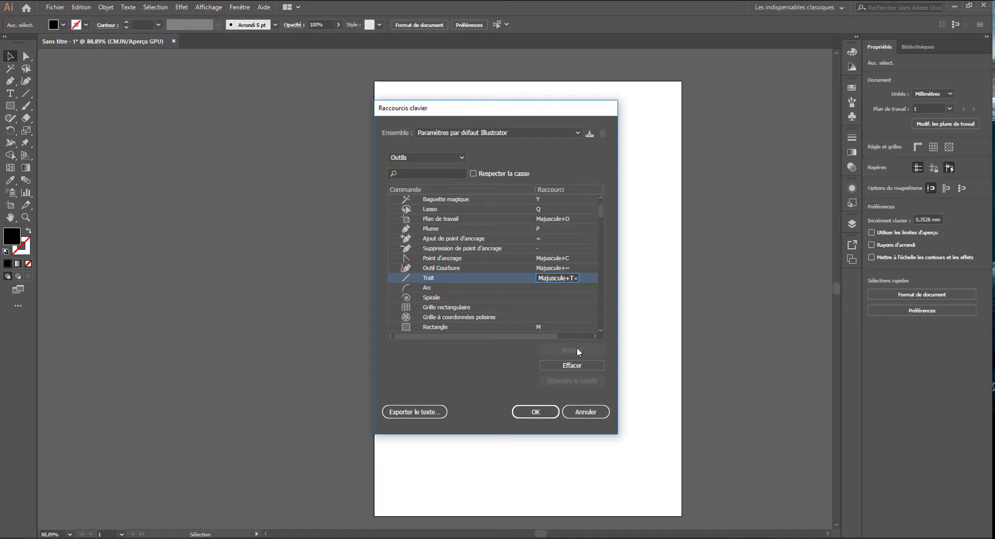
click(560, 366)
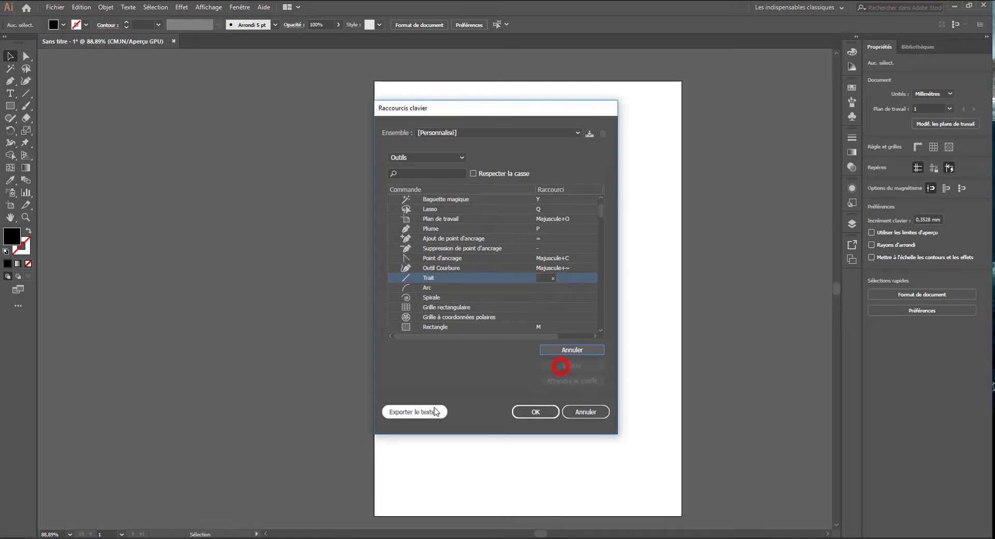
click(543, 278)
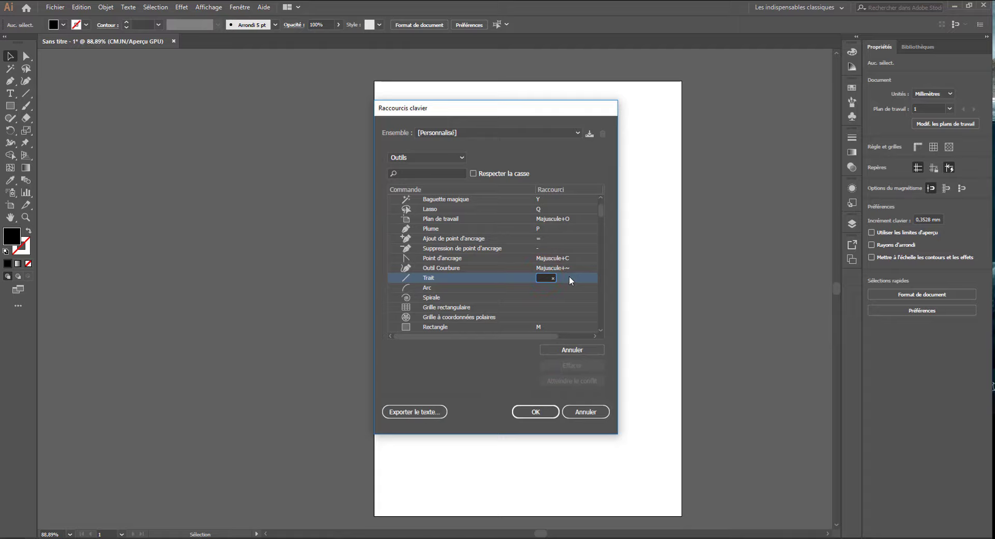
key(1)
click(511, 300)
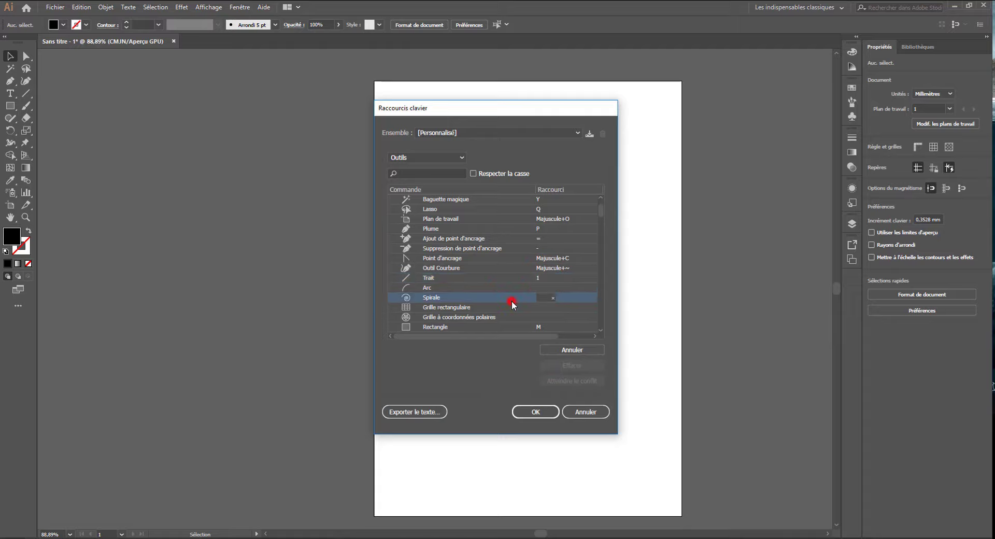
click(453, 271)
click(425, 282)
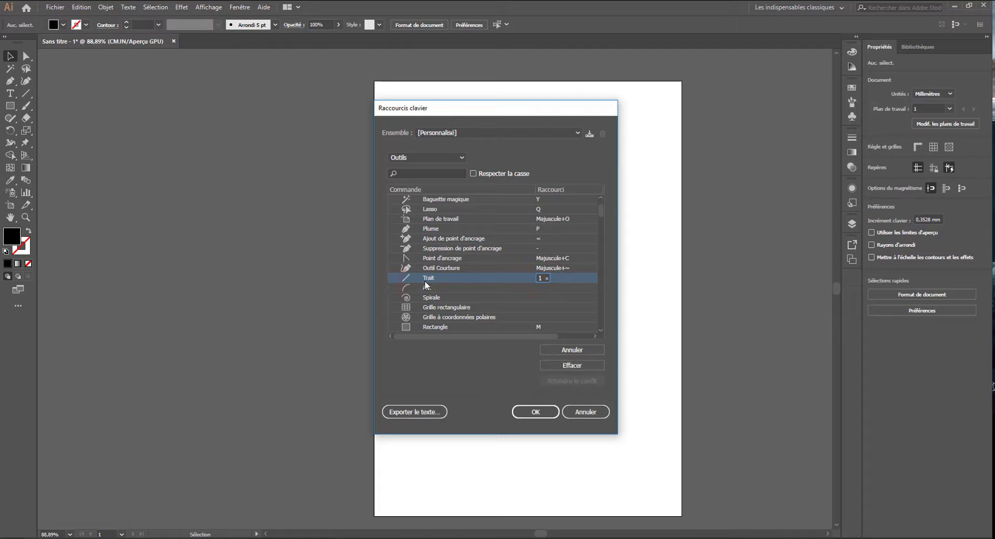
Search the tool shortcuts for "pl" and try the search with case matching on and off
click(437, 173)
text(pl)
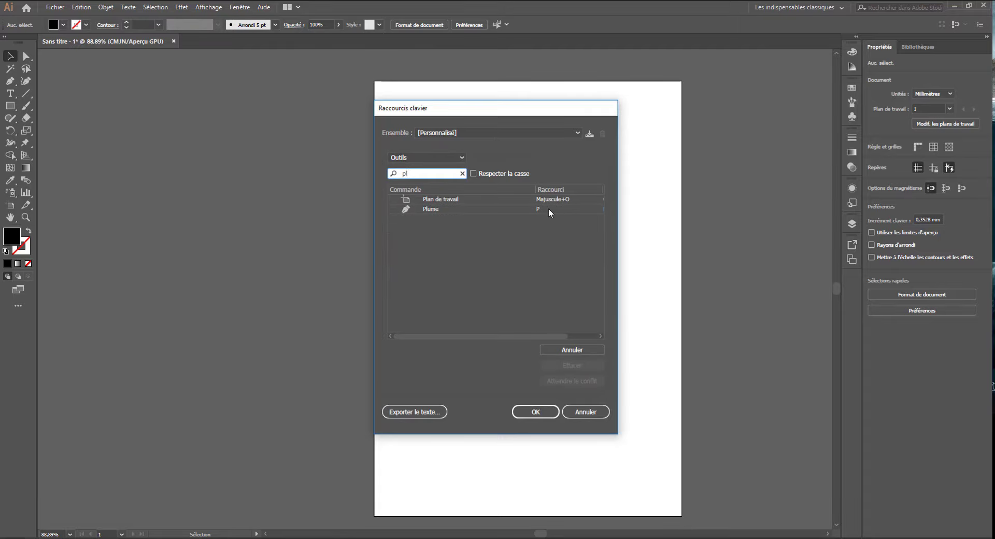
click(477, 174)
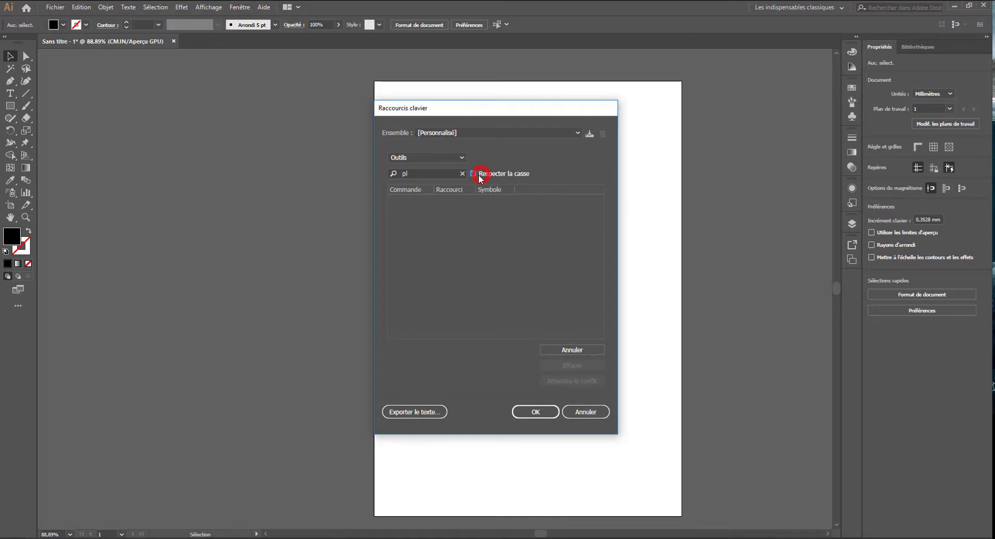
click(473, 174)
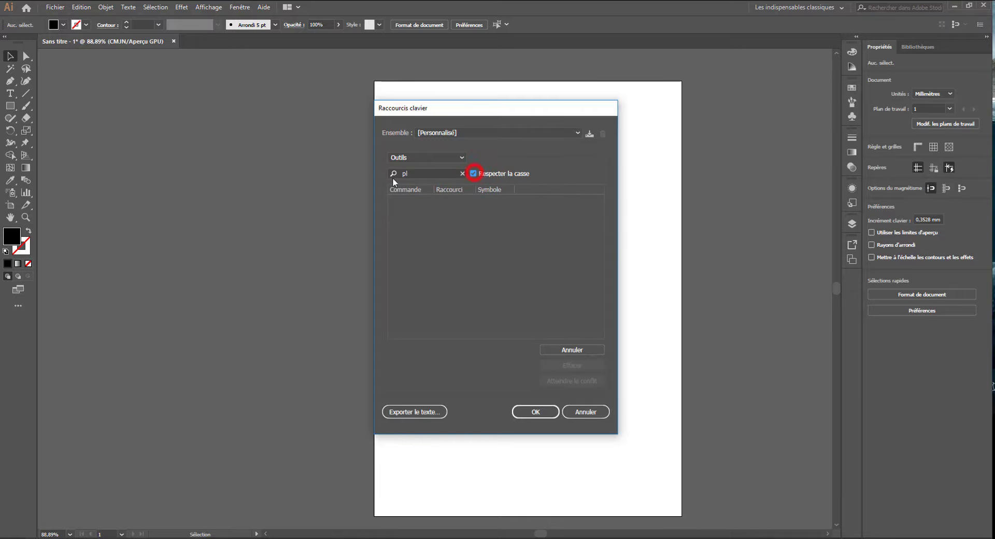
click(473, 173)
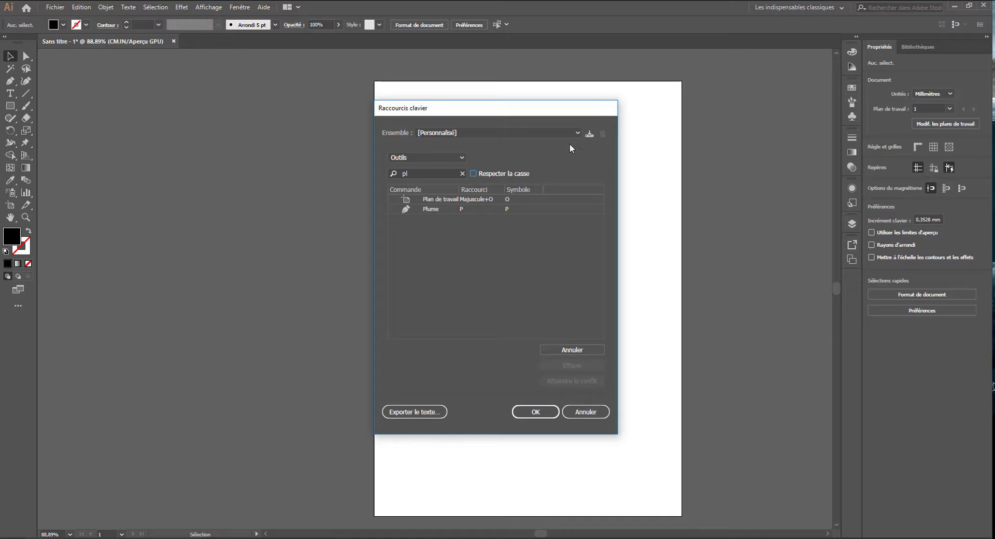
Return to the Paramètres par défaut Illustrator shortcut set without saving the custom one, clear the search and leave the shortcut settings without applying changes
click(535, 132)
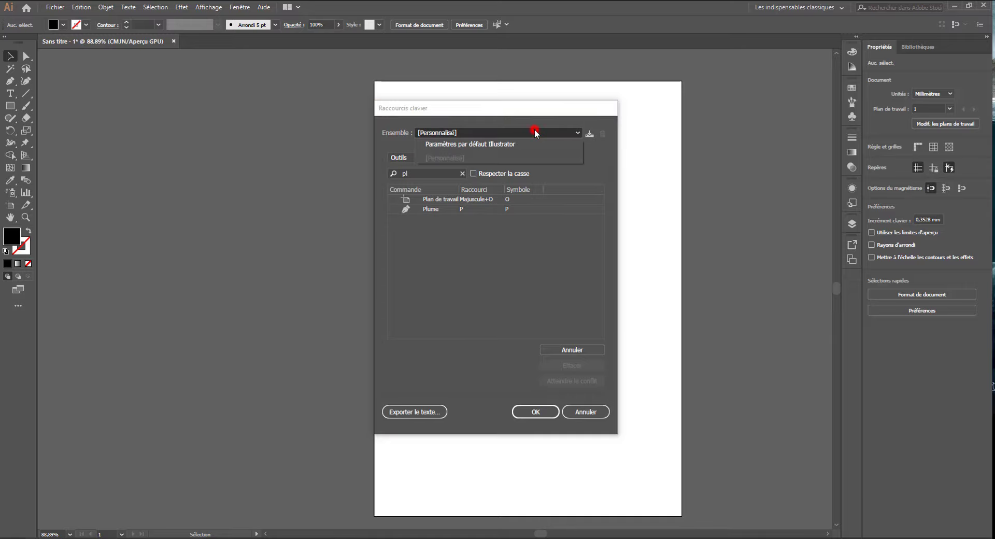
click(510, 144)
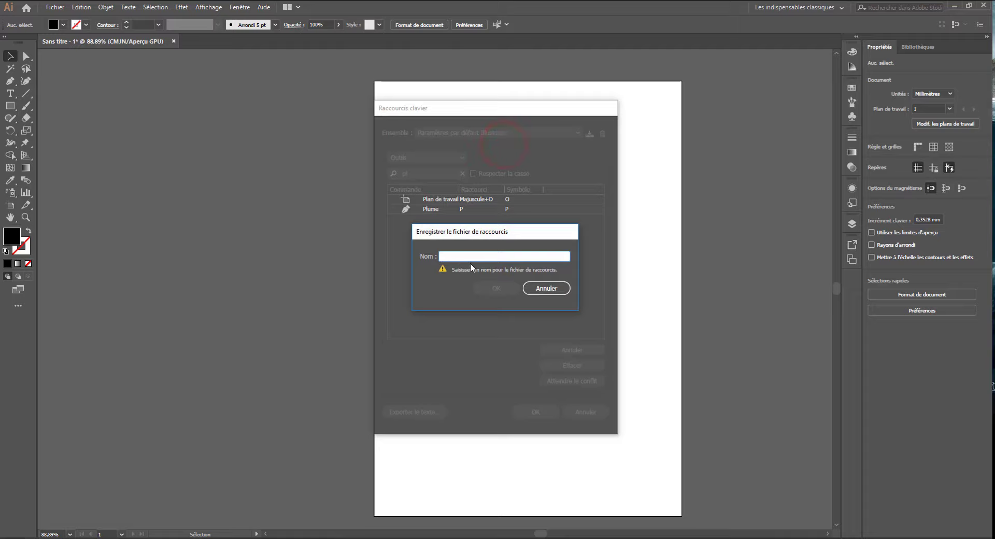
click(547, 287)
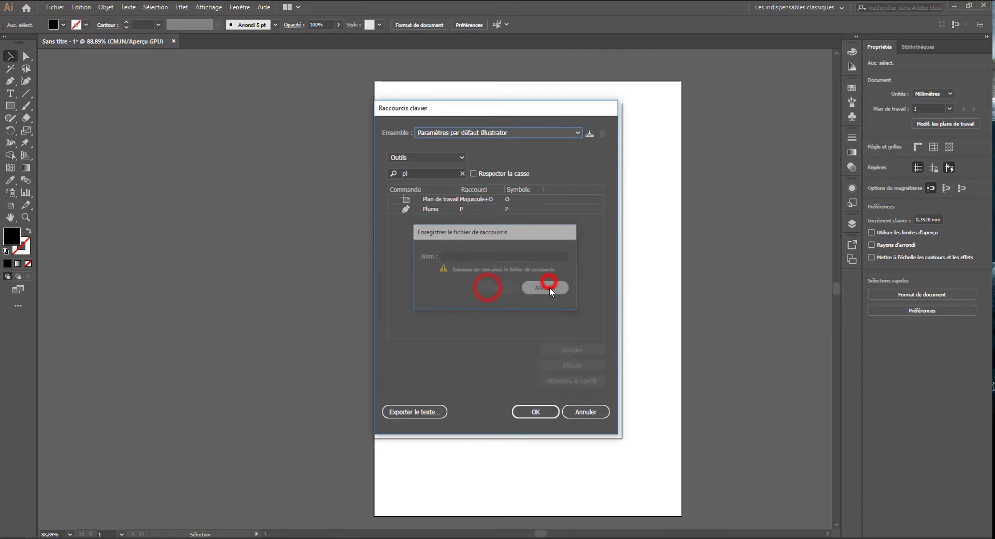
click(535, 132)
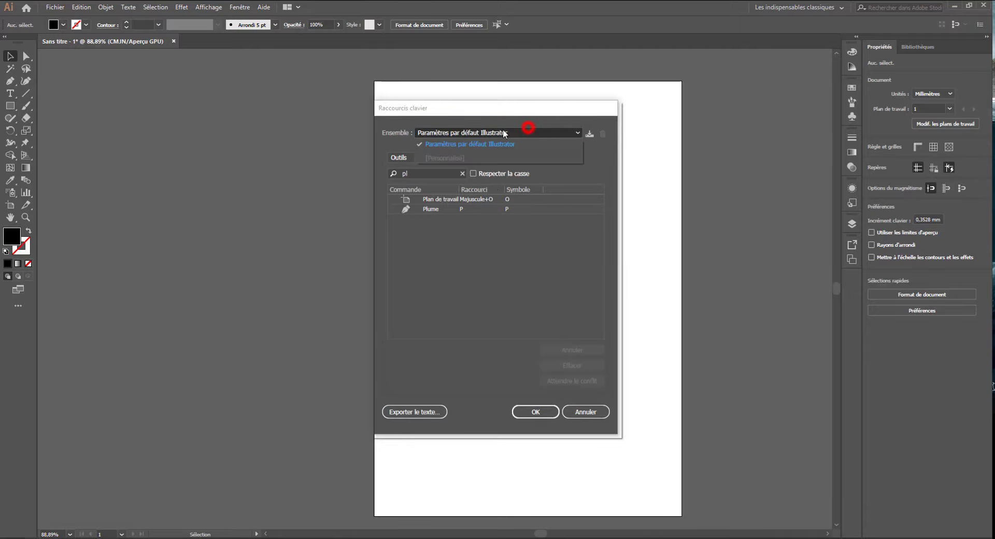
click(584, 173)
click(438, 175)
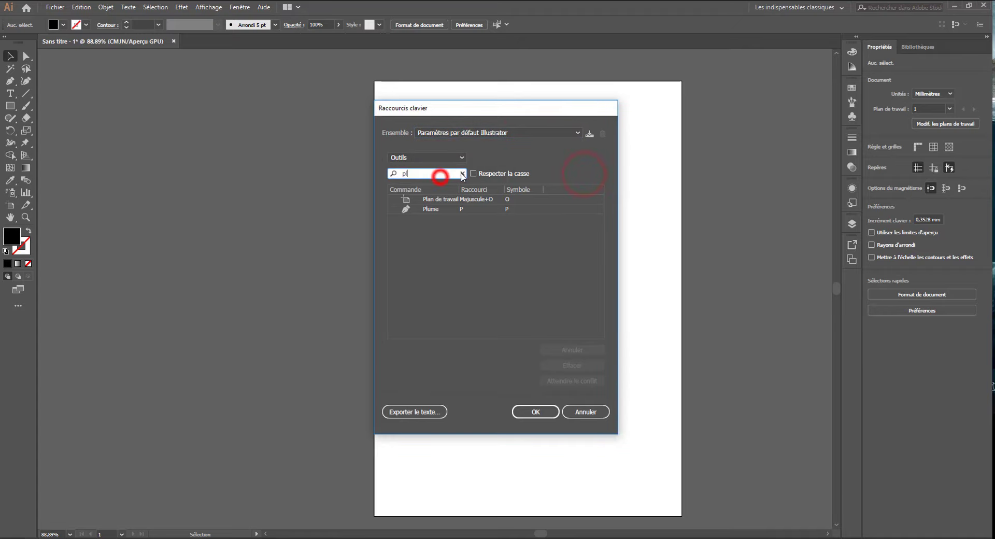
click(462, 174)
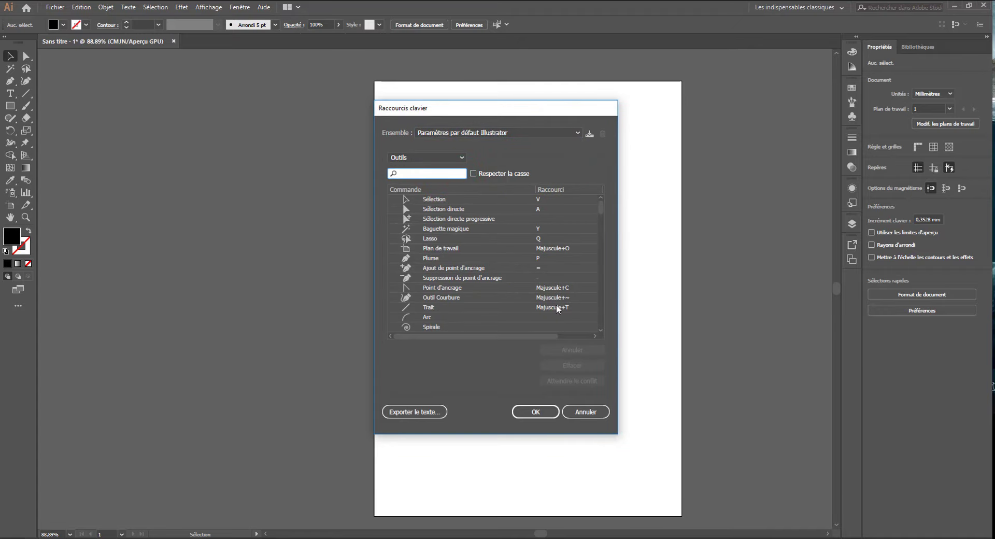
click(583, 412)
click(83, 6)
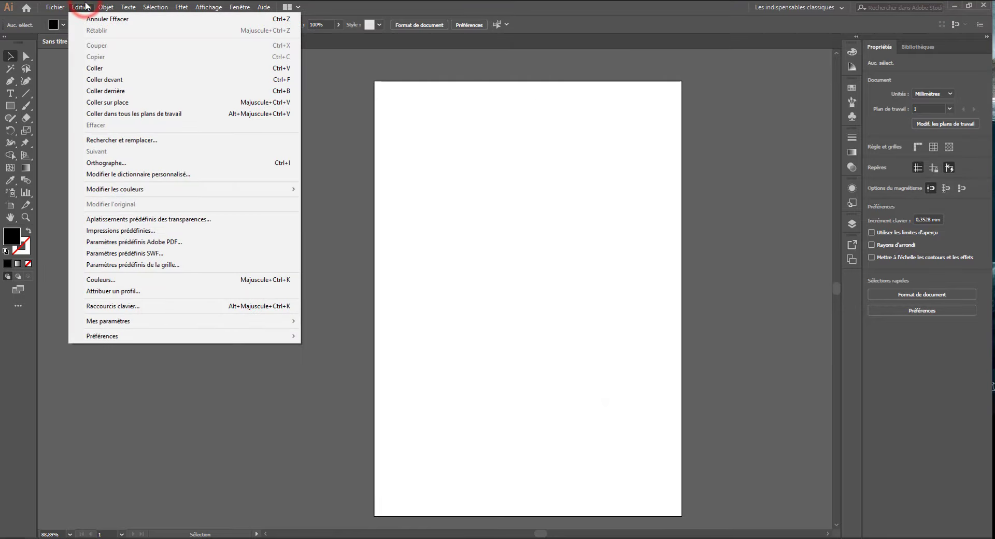
mouse_move(133, 327)
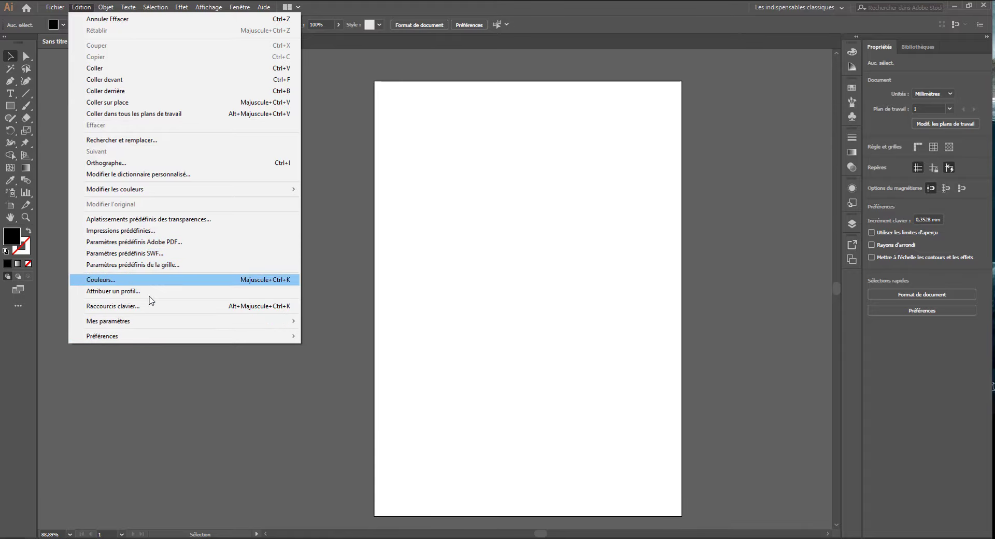
click(356, 188)
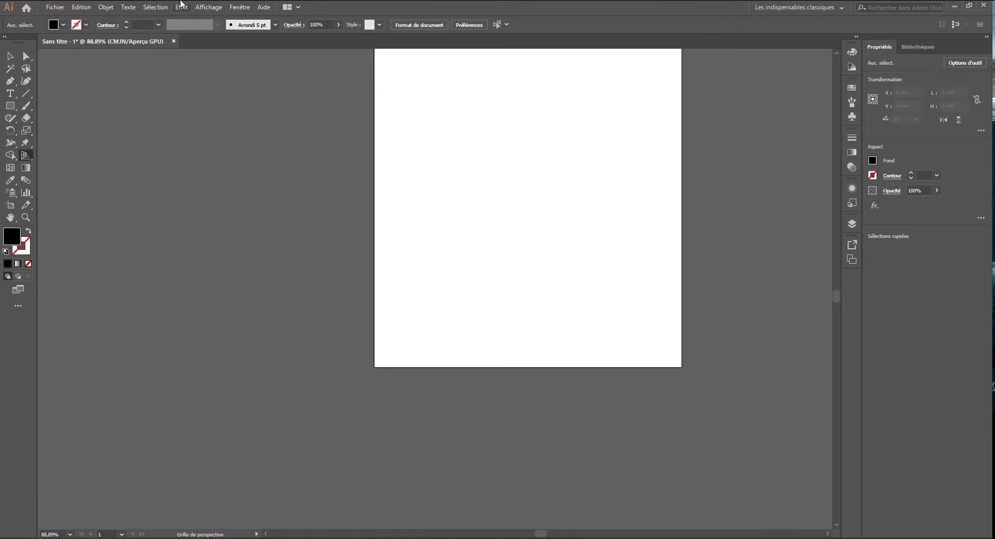
click(82, 7)
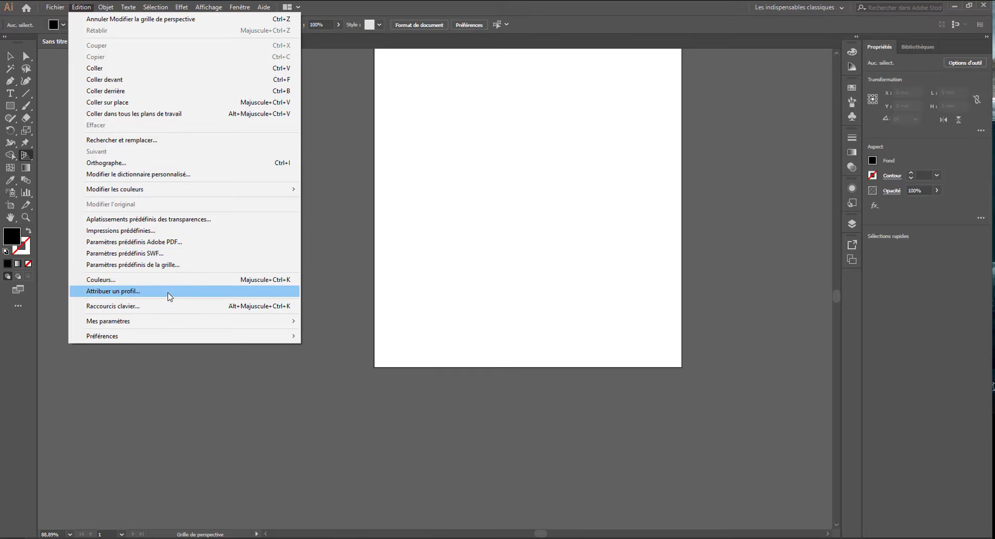
click(360, 164)
Open the perspective grid presets and review the one-, two- and three-point presets' settings
click(112, 8)
mouse_move(81, 7)
click(140, 267)
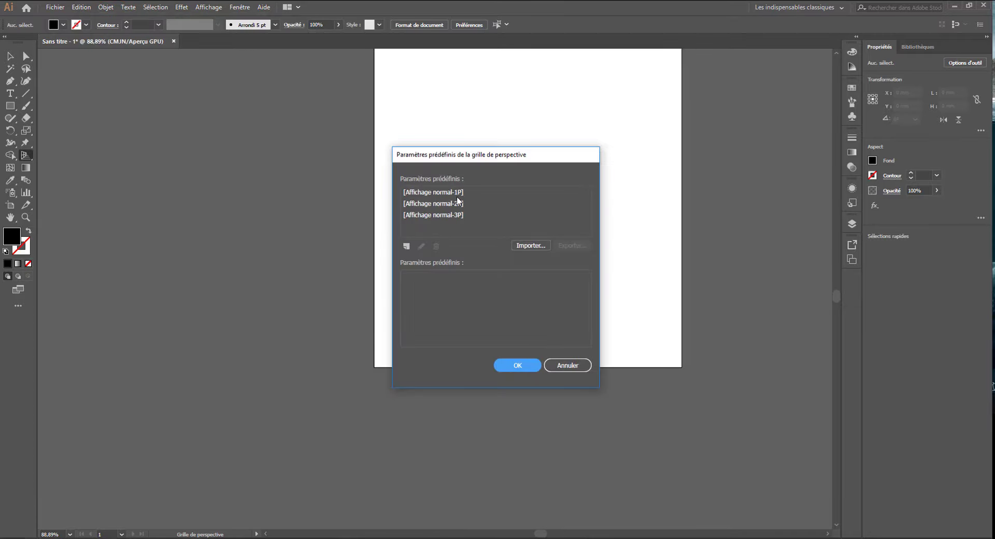
click(452, 193)
click(453, 203)
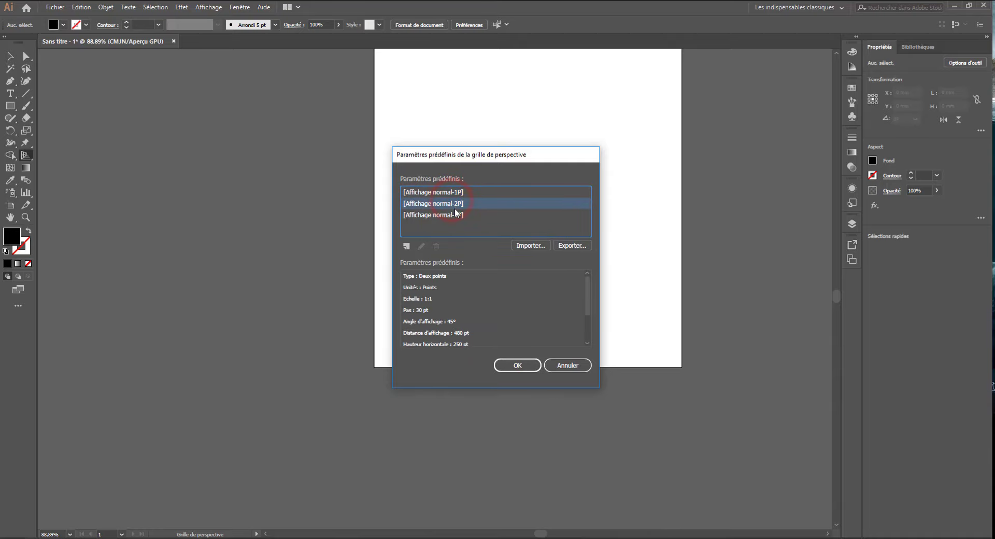
click(455, 213)
Start a new perspective grid preset named "test" from the three-point preset and set its units to Pixels
click(406, 246)
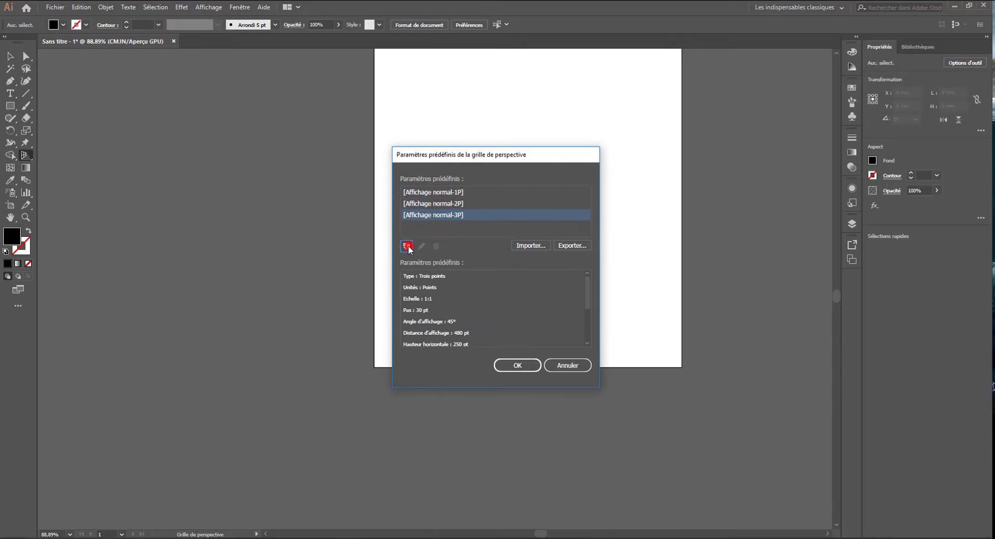
drag(421, 106, 177, 67)
text(test)
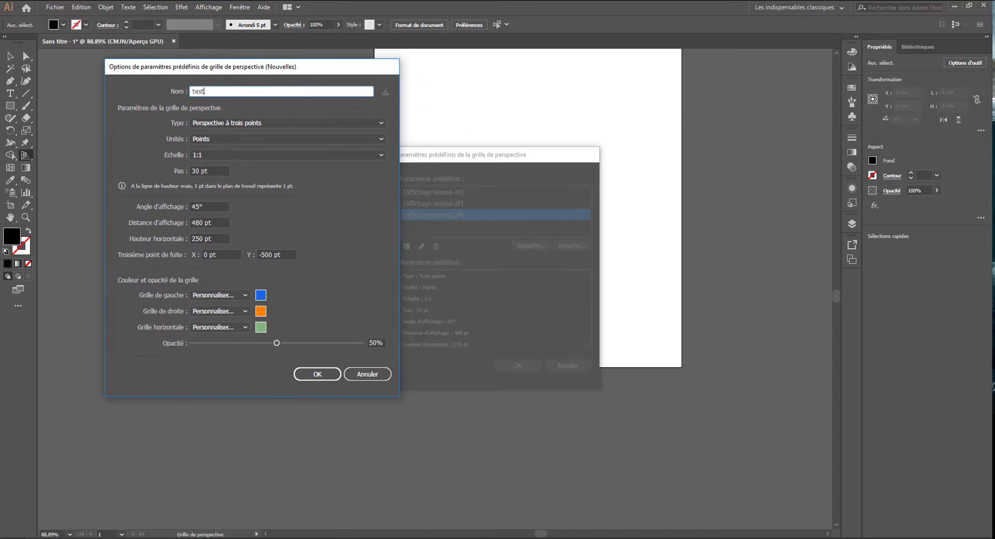
click(220, 123)
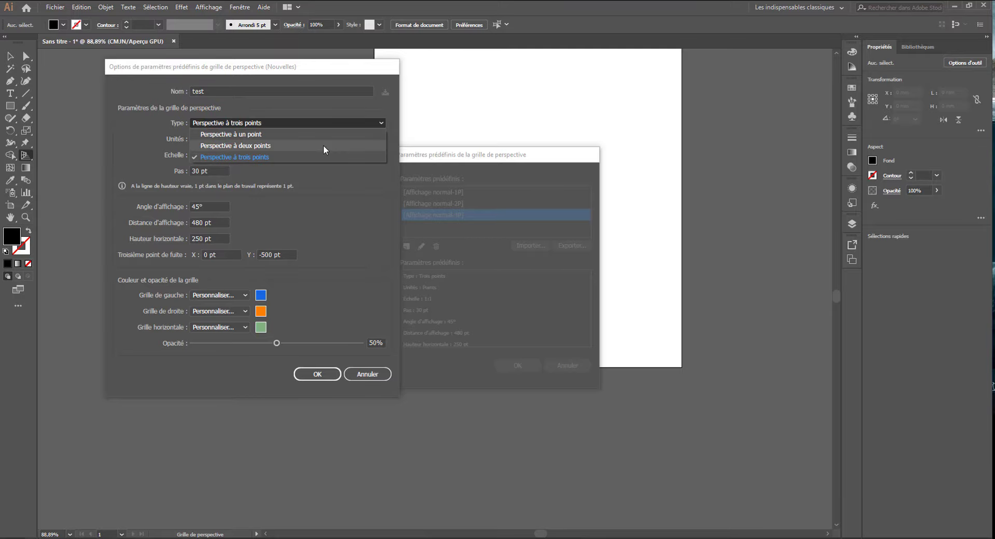
click(151, 144)
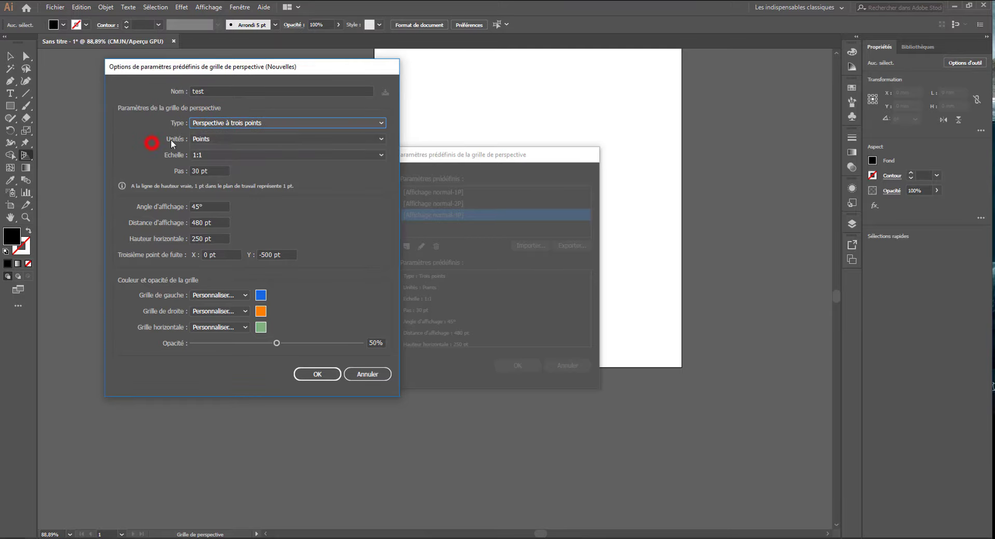
click(217, 138)
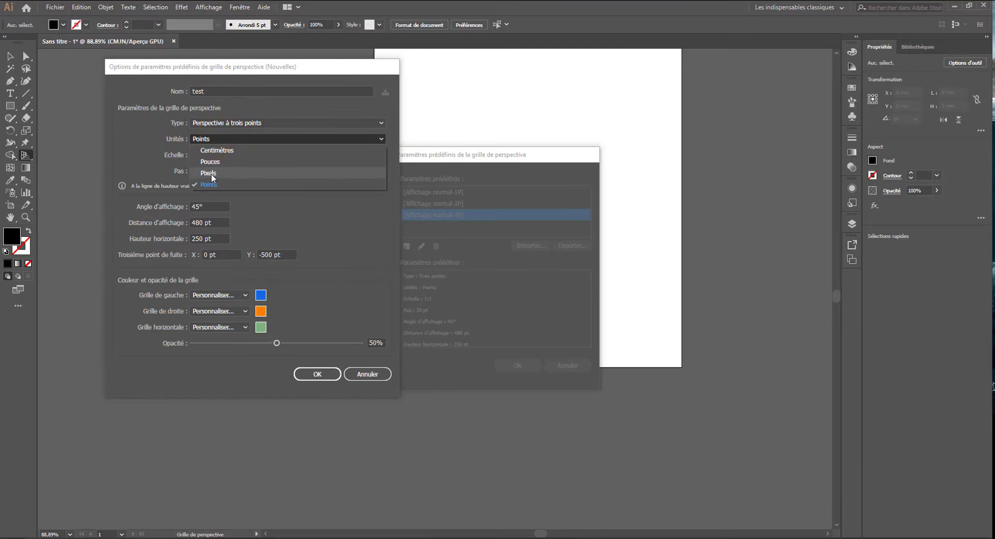
click(211, 173)
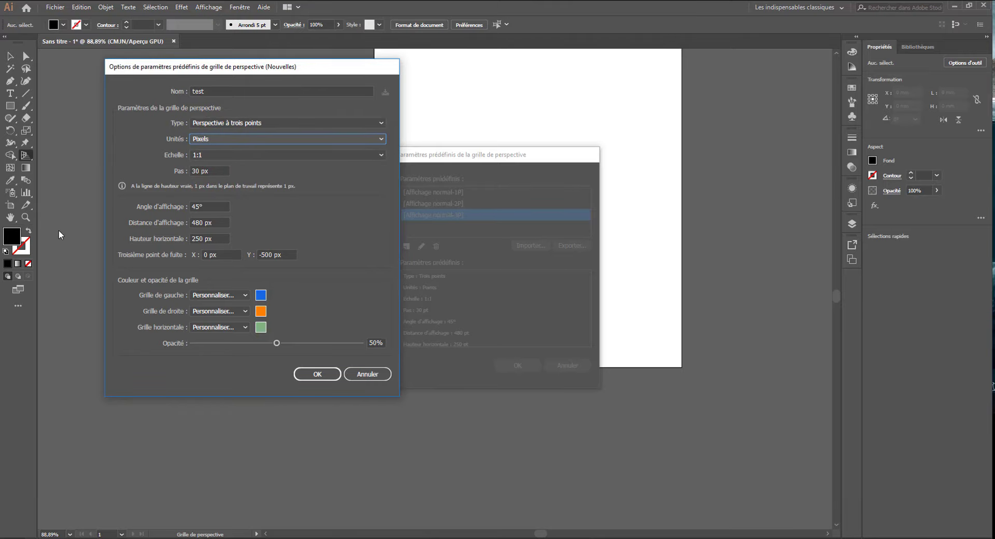
Review the test preset's scale choices and its spacing and viewing distance fields, keeping the 1:1 scale
click(214, 155)
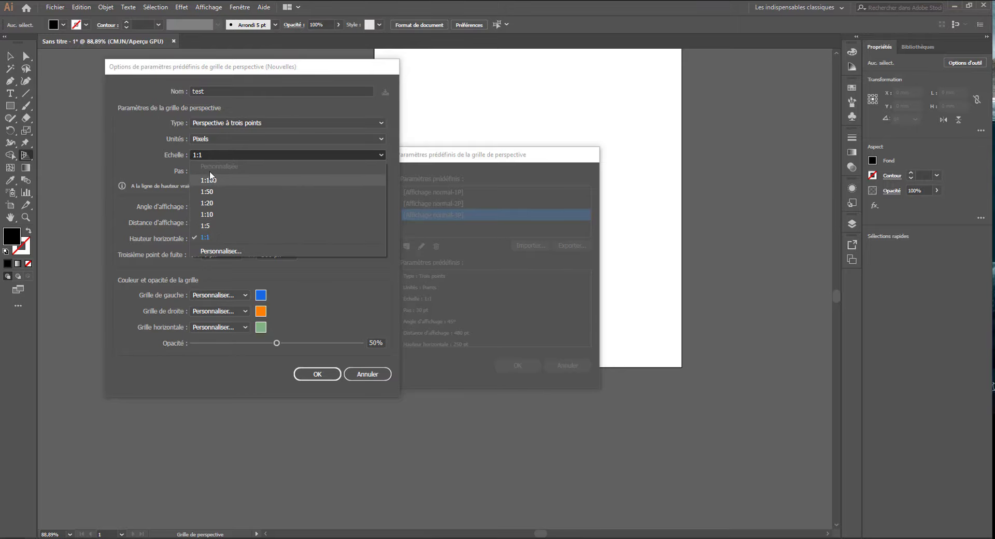
click(147, 164)
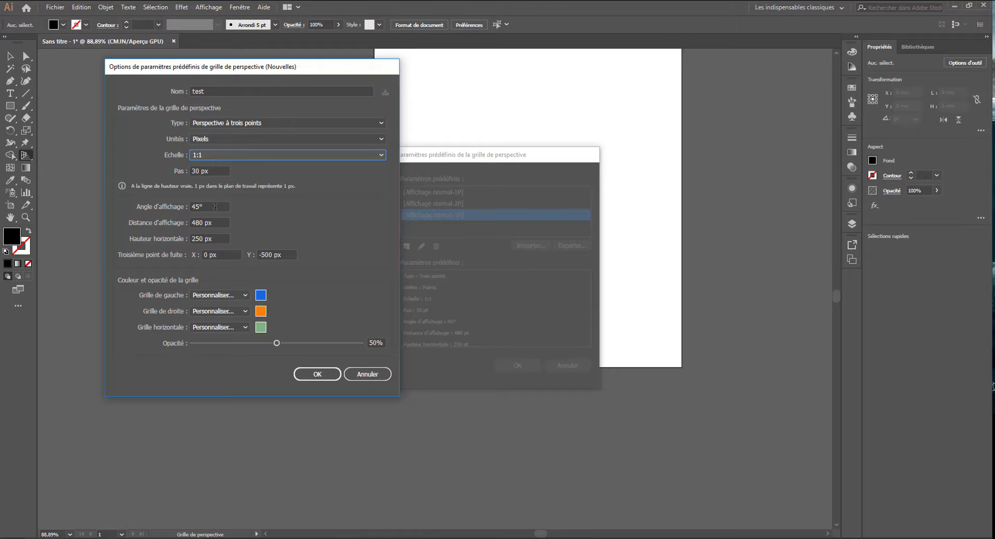
drag(218, 173, 120, 181)
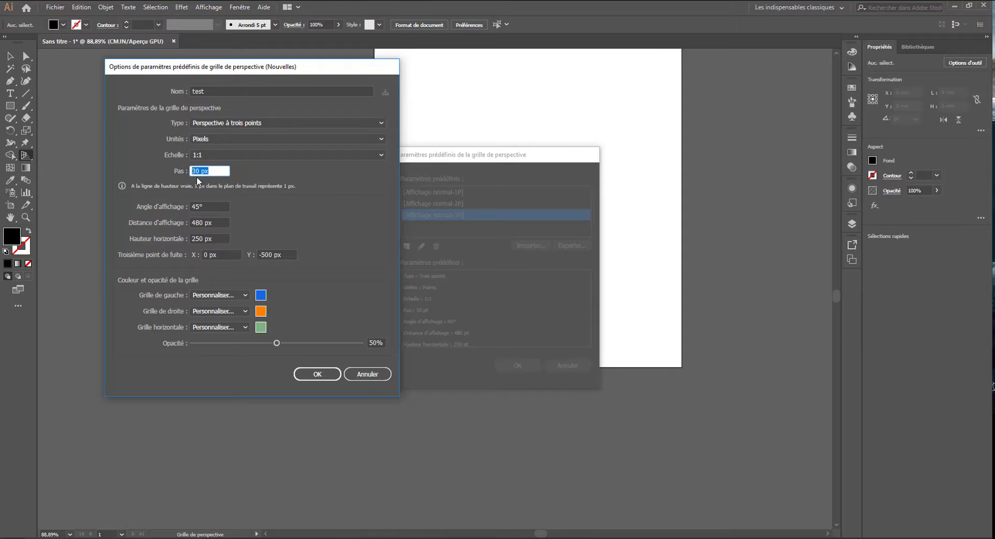
click(218, 223)
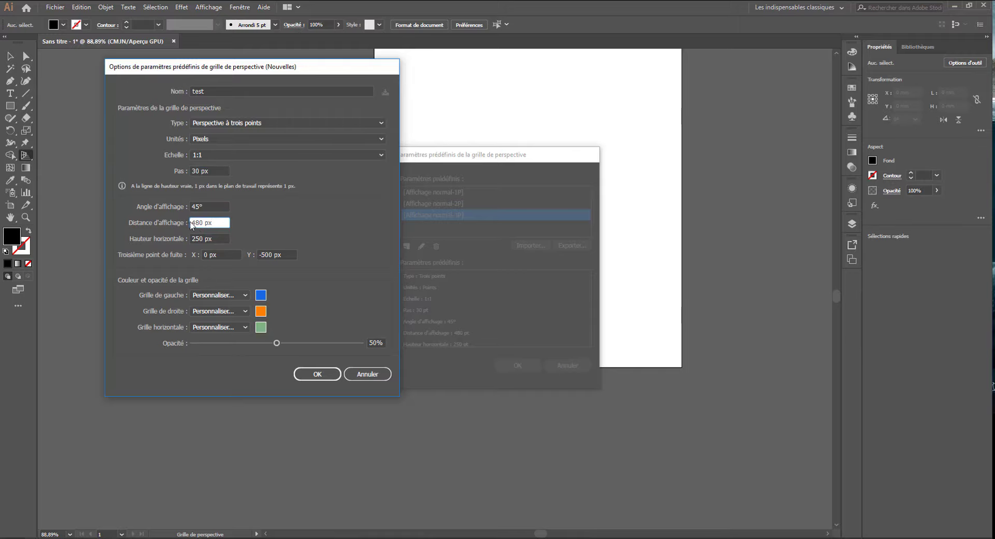
click(203, 222)
Look through the left grid's colour list, then give that grid a custom turquoise with red 31, green 224 and blue 215
click(239, 295)
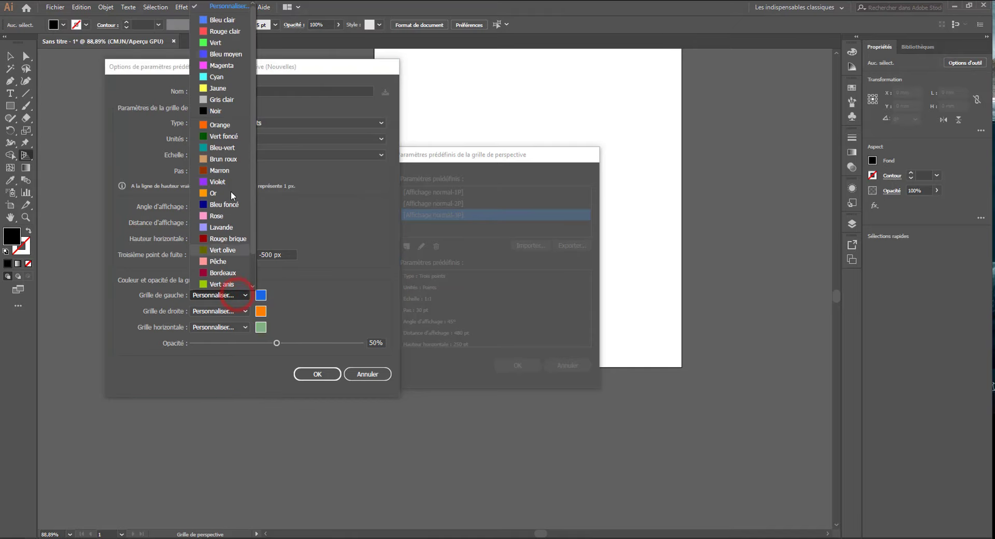
scroll(205, 246, down, 1)
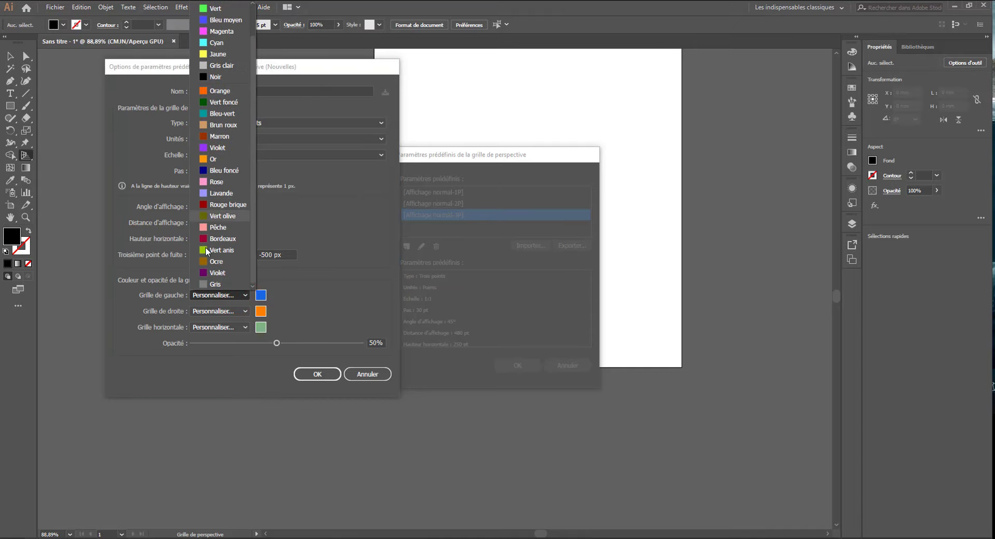
scroll(212, 273, up, 1)
click(307, 303)
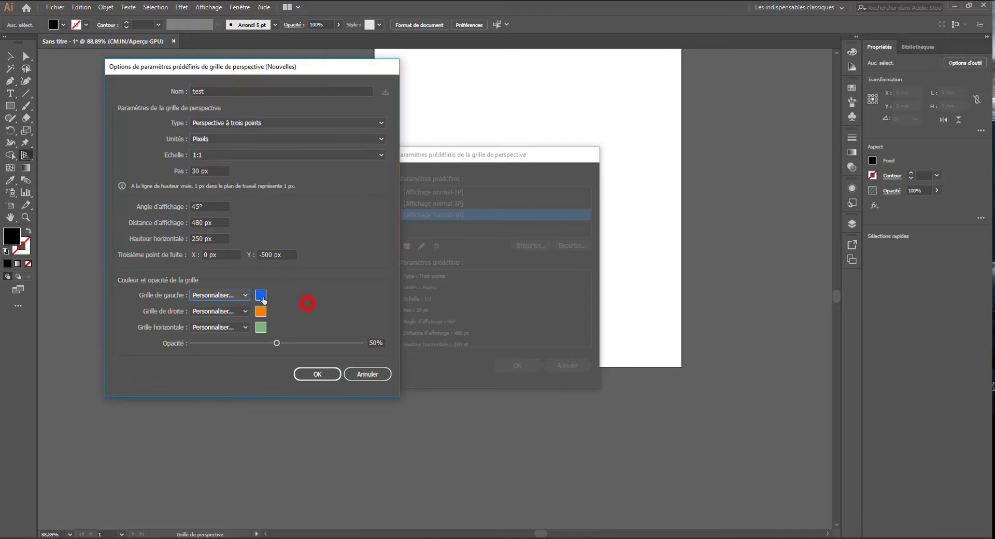
click(258, 296)
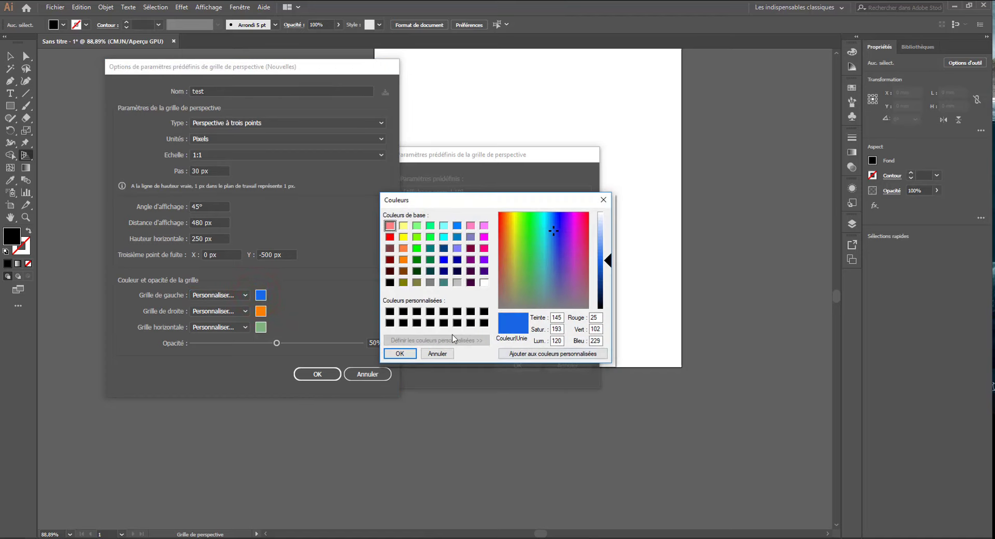
drag(480, 200, 417, 172)
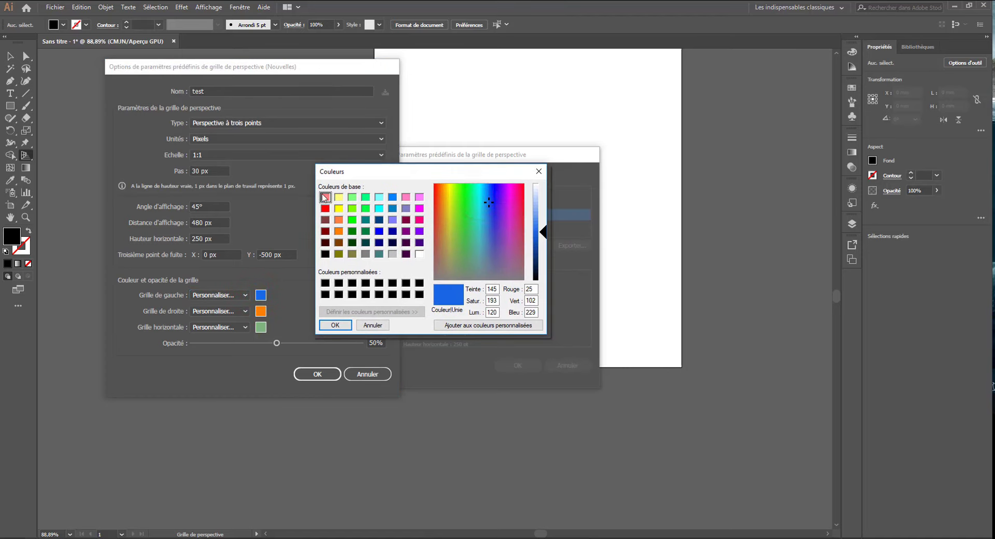
mouse_move(499, 203)
mouse_down()
mouse_move(466, 218)
mouse_move(515, 241)
mouse_move(458, 214)
mouse_up()
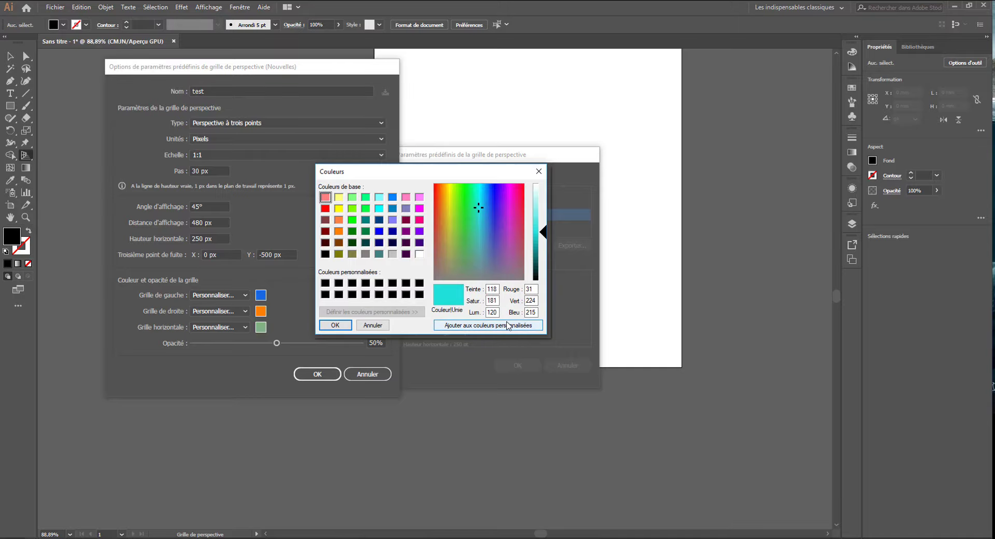
click(465, 331)
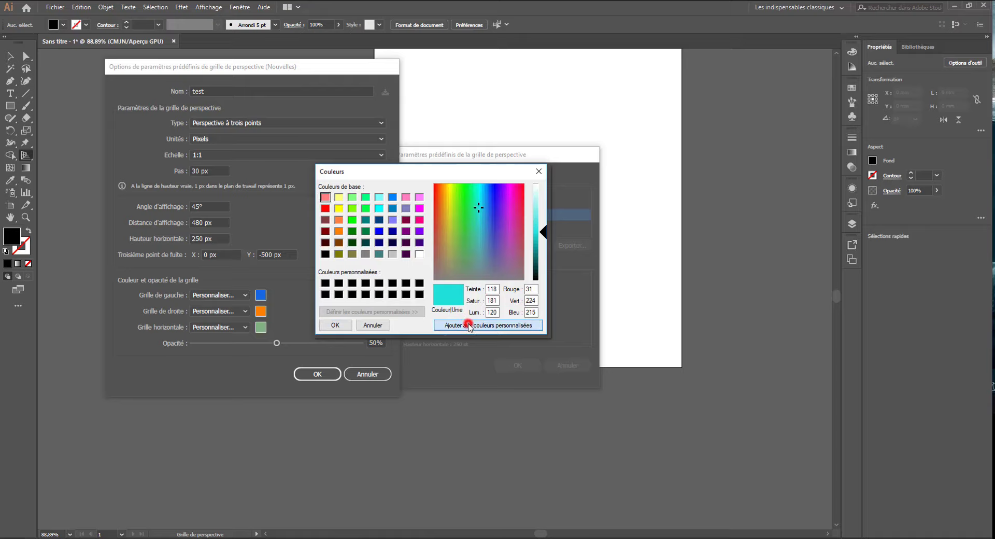
click(334, 325)
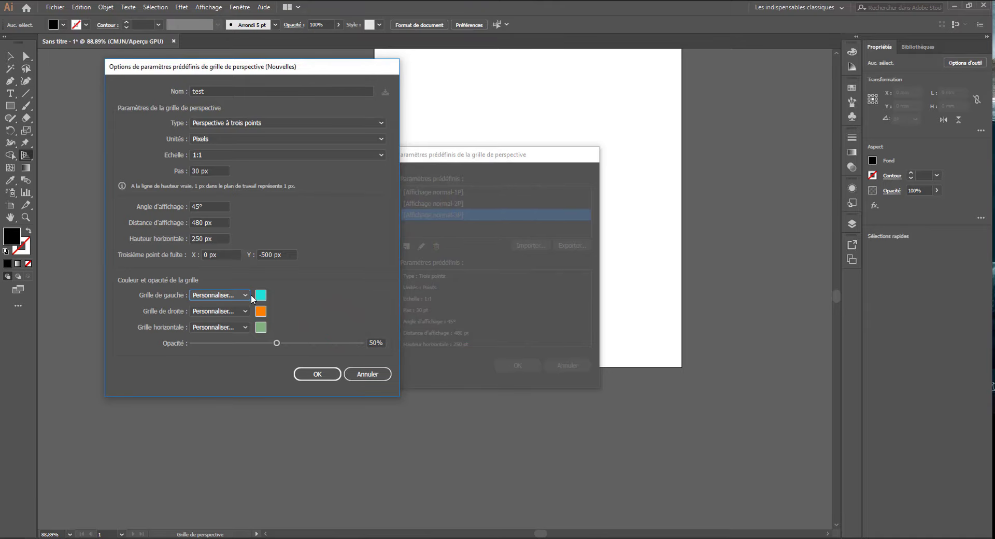
Keep the right grid's custom colour, save the test preset and confirm the perspective grid presets
click(245, 311)
click(242, 311)
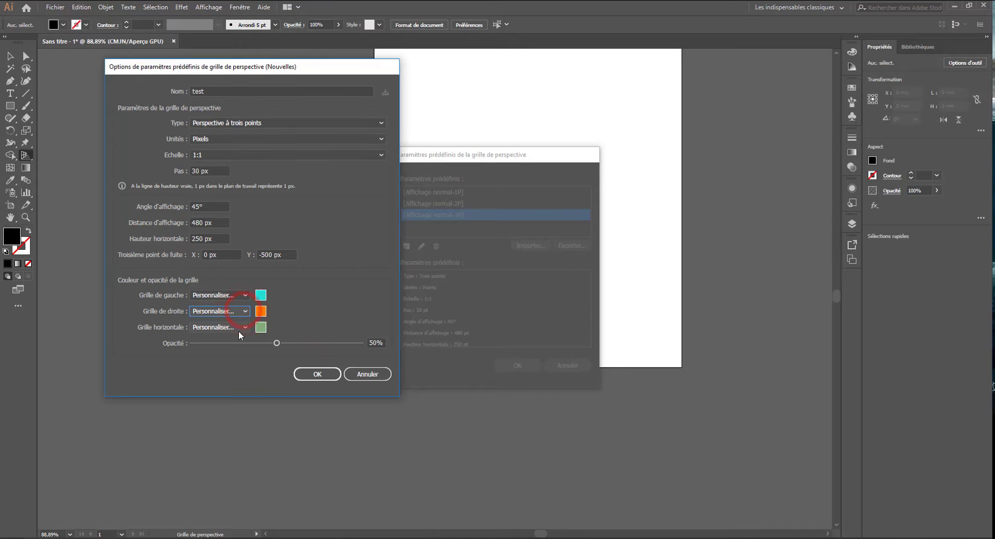
click(316, 372)
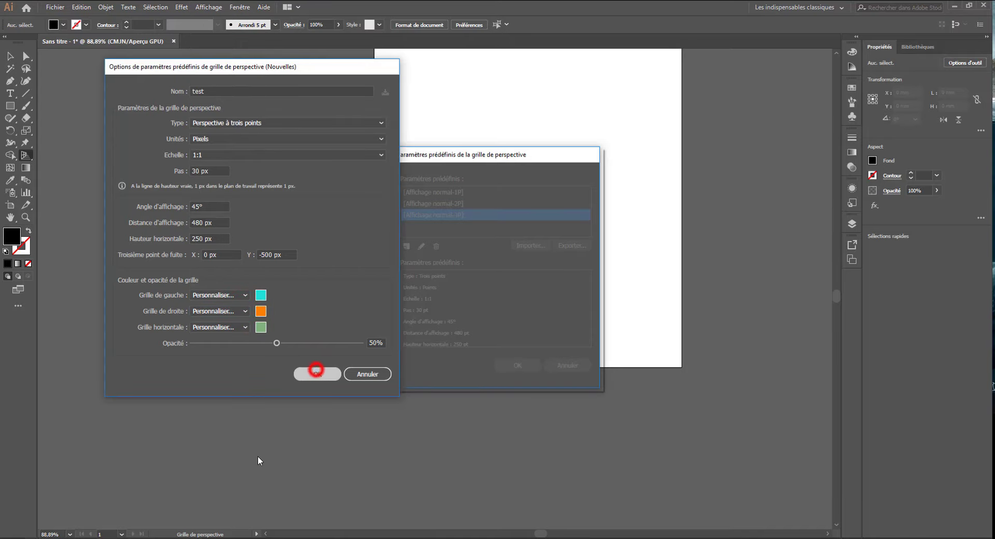
click(418, 226)
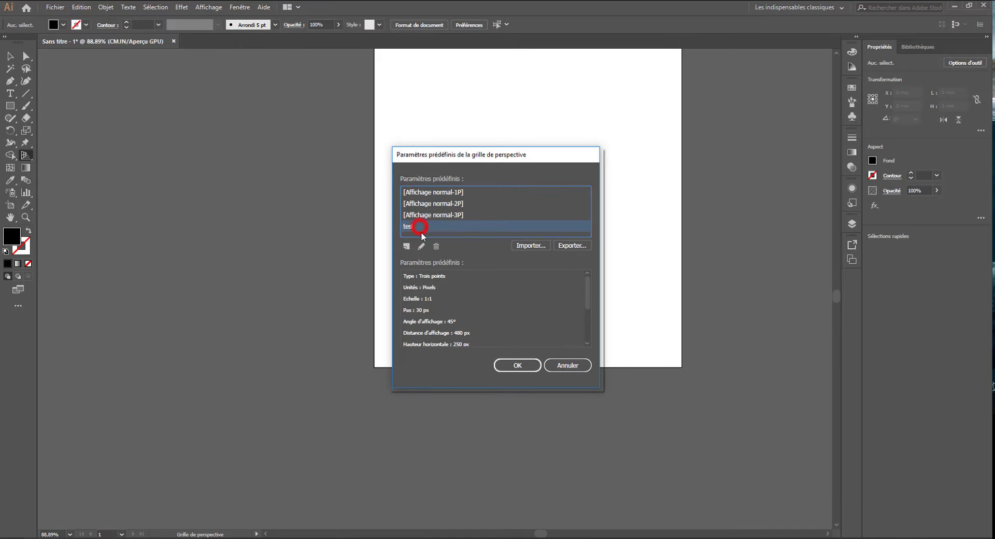
click(520, 365)
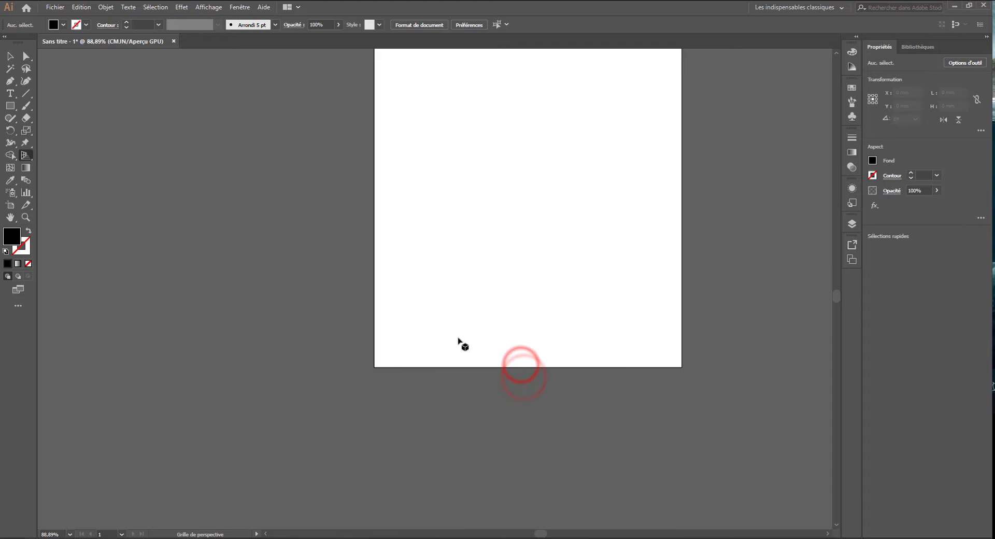
Check the three-point perspective presets available for the document and show the perspective grid on the artboard
click(239, 8)
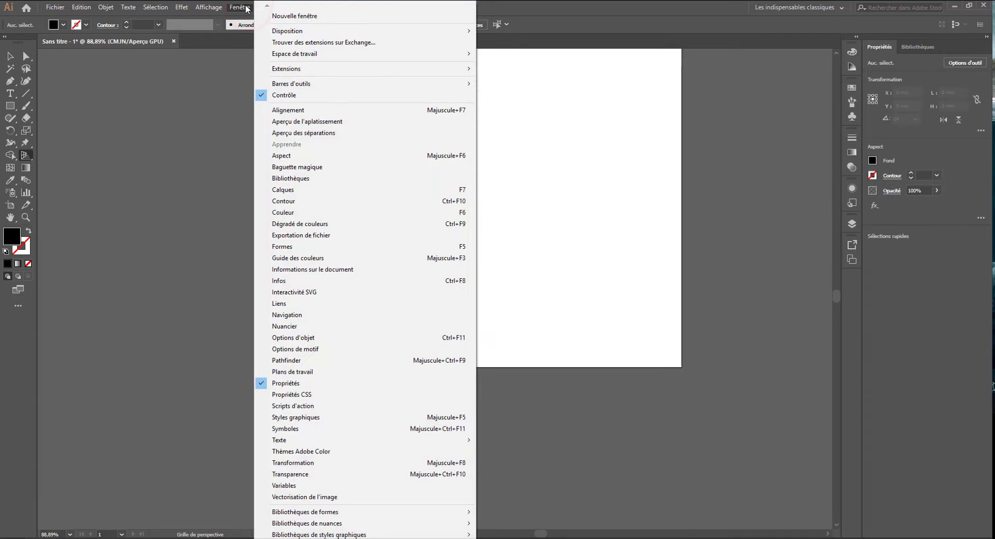
mouse_move(208, 7)
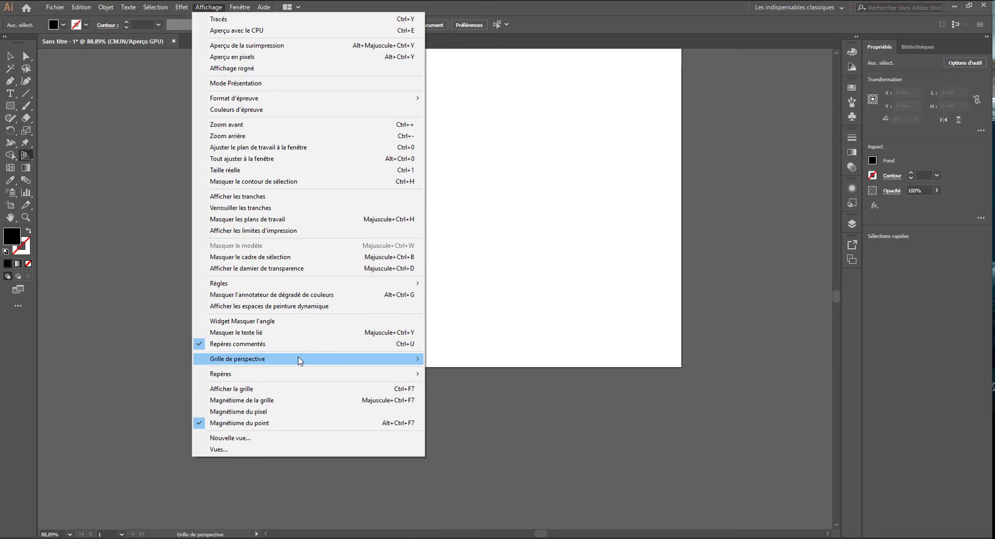
mouse_move(312, 360)
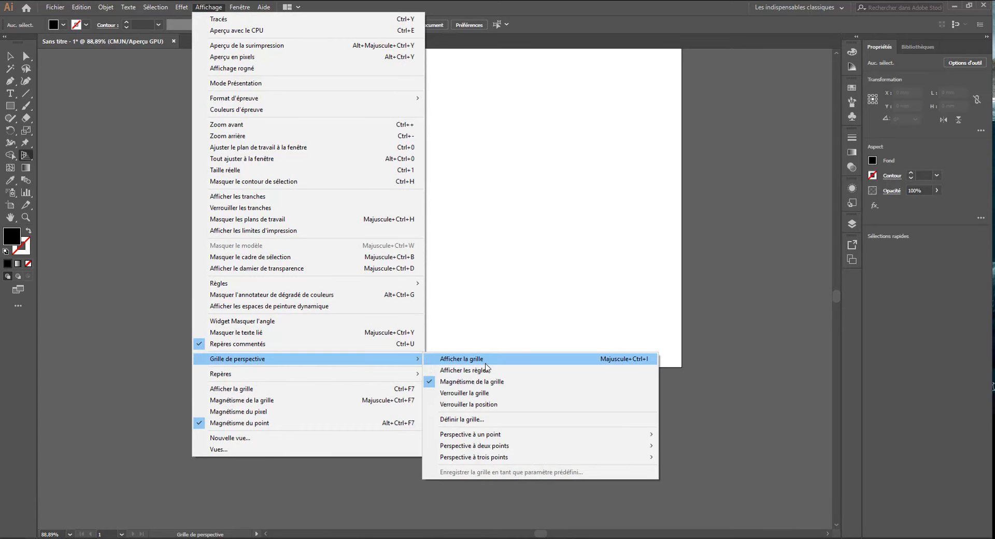
mouse_move(491, 460)
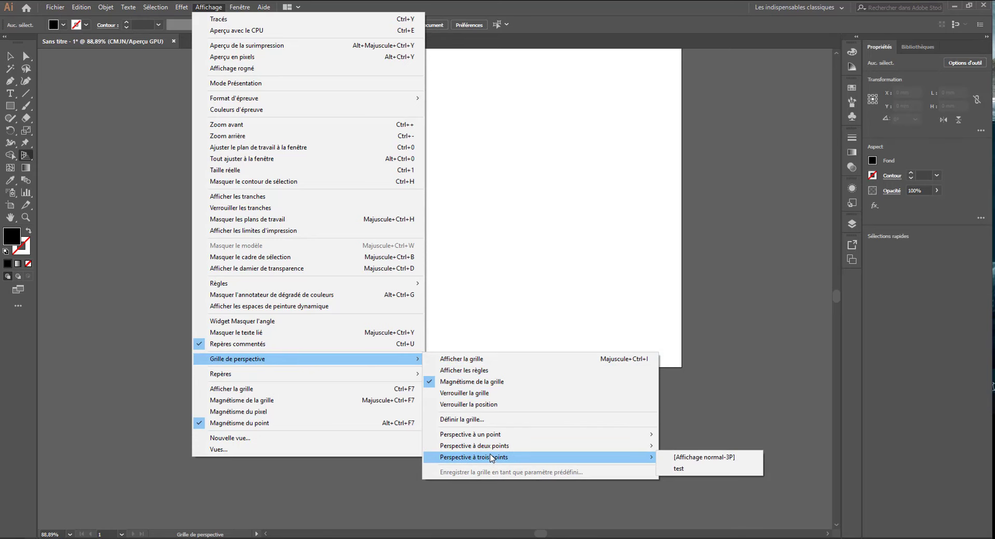
click(477, 359)
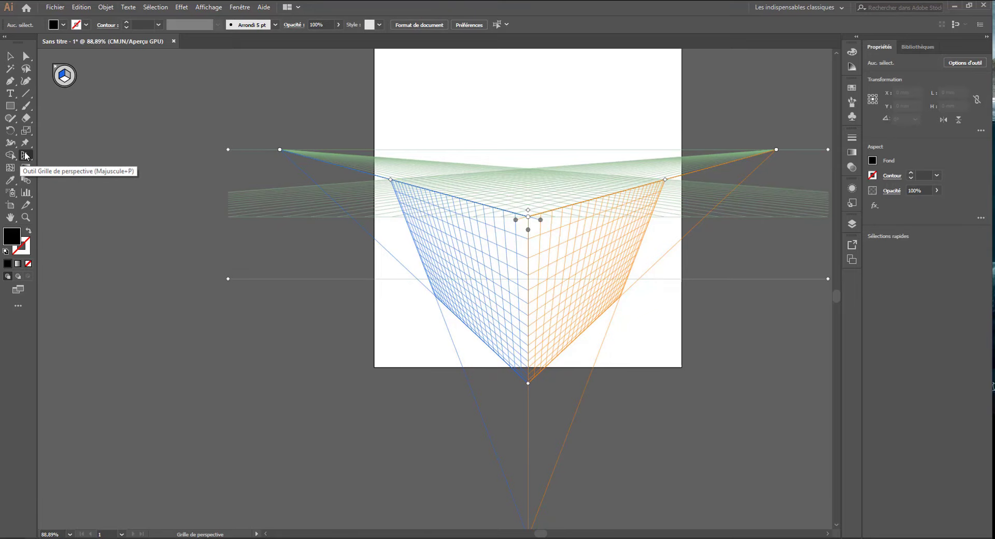
Activate the left grid plane and draw a black rectangle about 107 by 84 mm in perspective on it
click(58, 68)
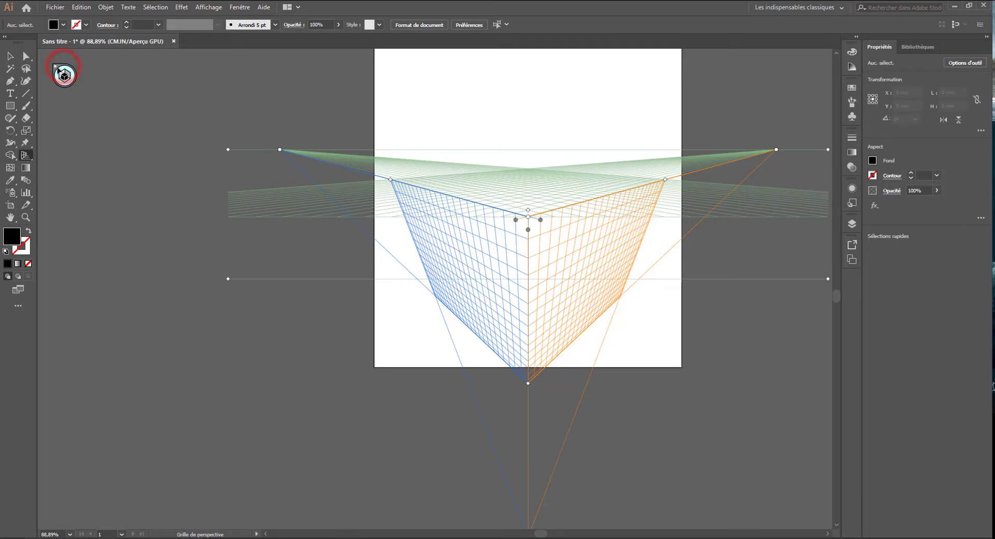
click(66, 76)
click(61, 76)
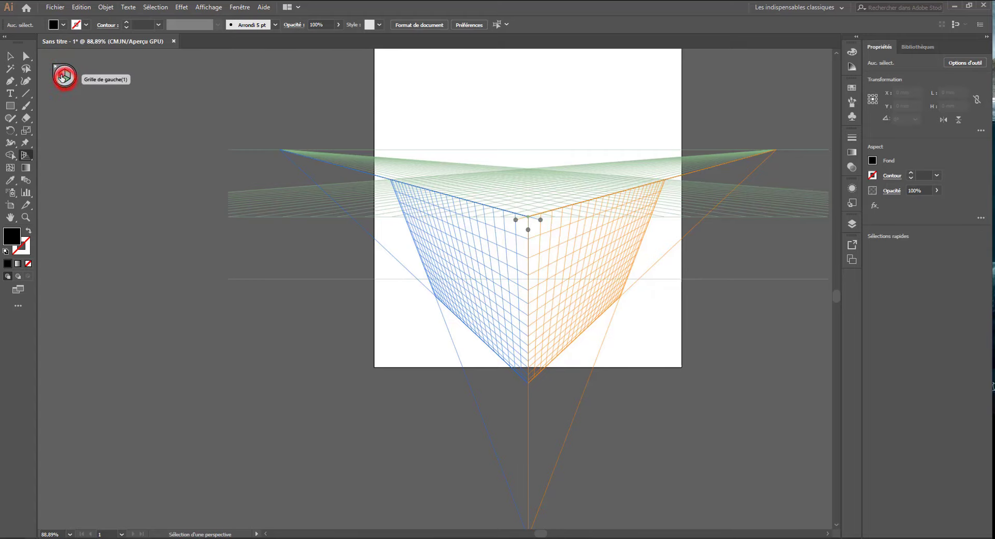
click(209, 7)
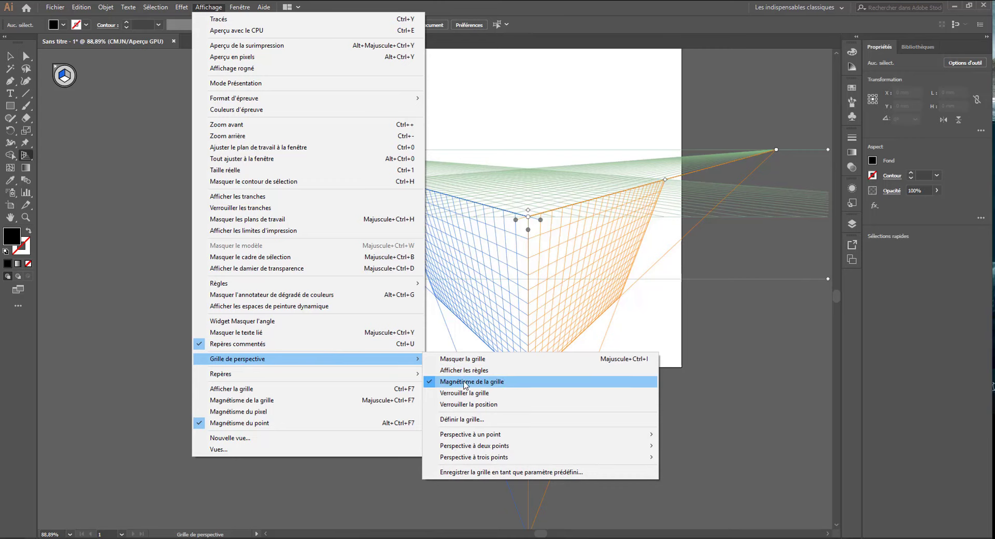
click(8, 117)
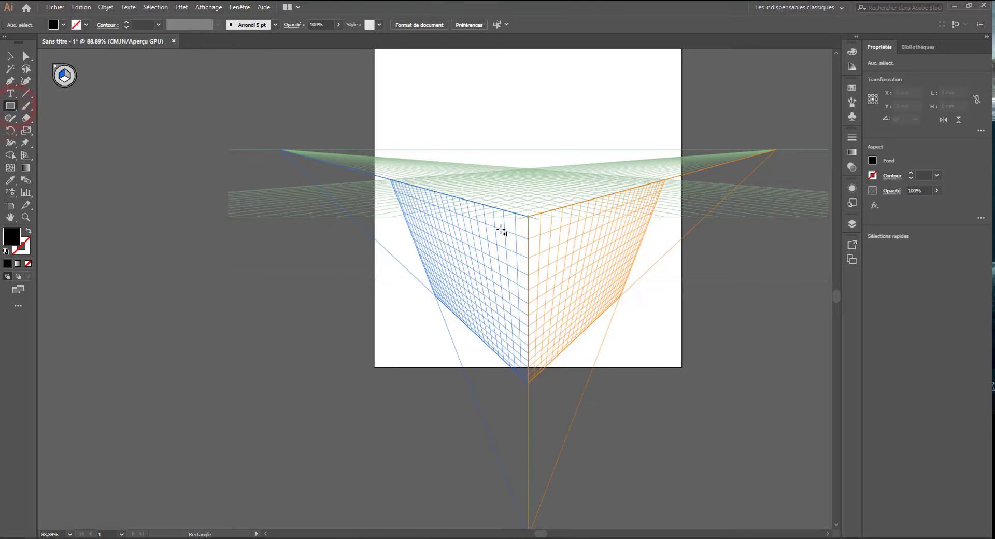
mouse_move(501, 230)
mouse_down()
mouse_move(456, 305)
mouse_move(462, 277)
mouse_move(573, 267)
mouse_move(481, 270)
mouse_move(438, 251)
mouse_move(452, 265)
mouse_move(483, 260)
mouse_move(460, 236)
mouse_move(450, 270)
mouse_move(444, 259)
mouse_move(459, 267)
mouse_up()
click(9, 56)
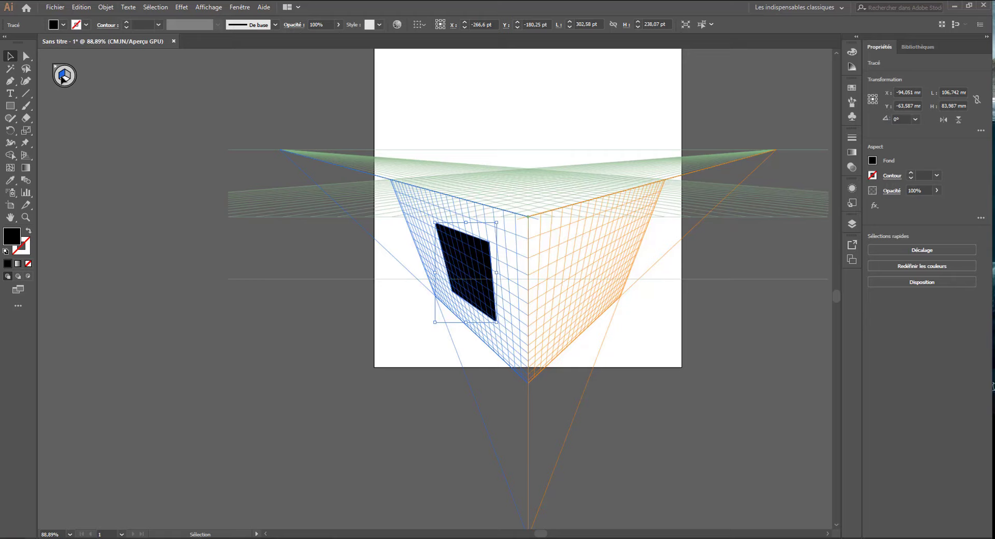
Activate the horizontal grid plane and draw a black rectangle about 35 by 26 mm in perspective on it
click(65, 82)
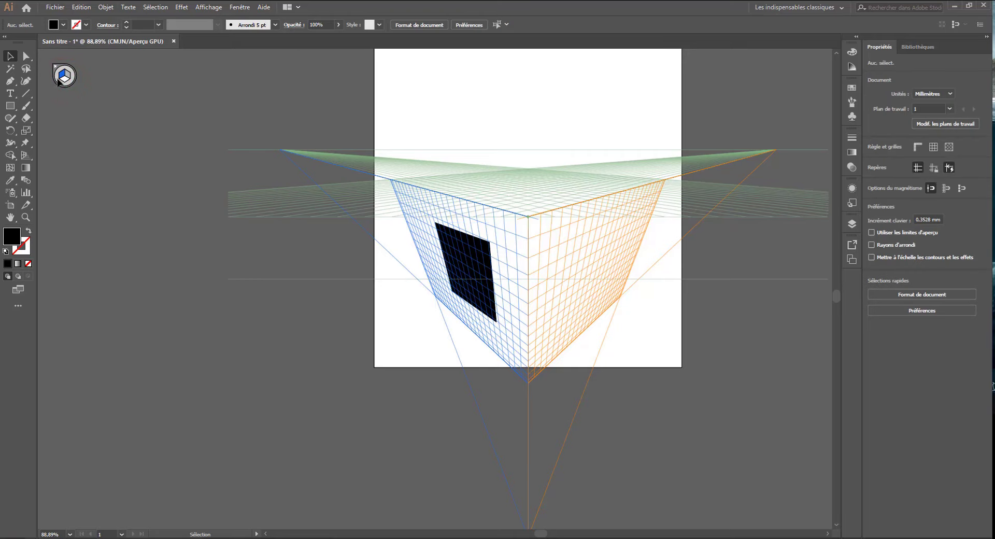
click(25, 155)
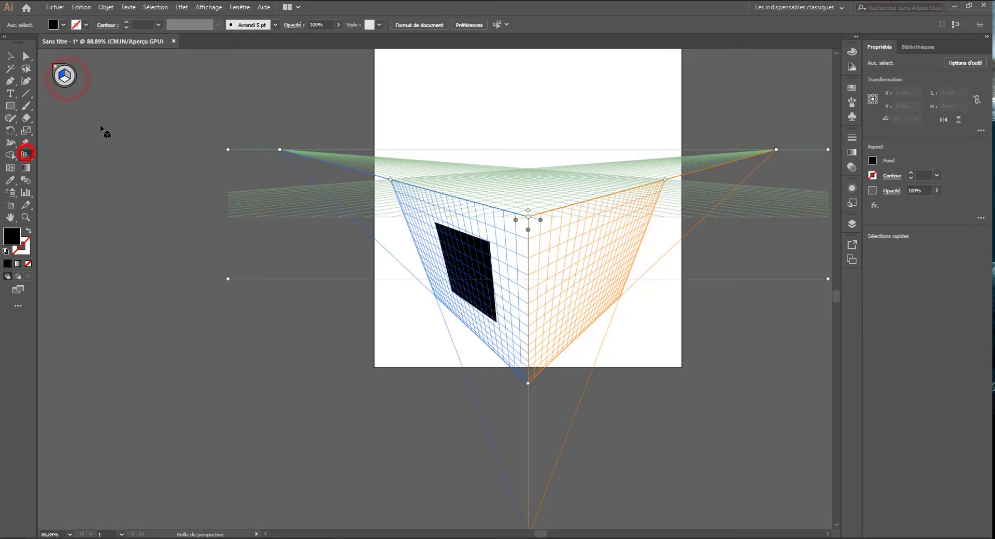
click(64, 82)
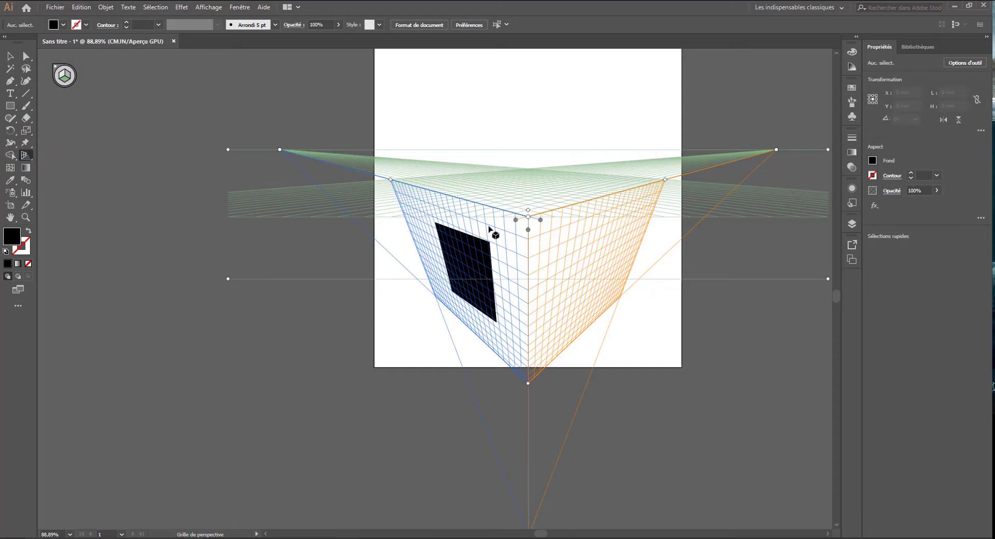
click(10, 106)
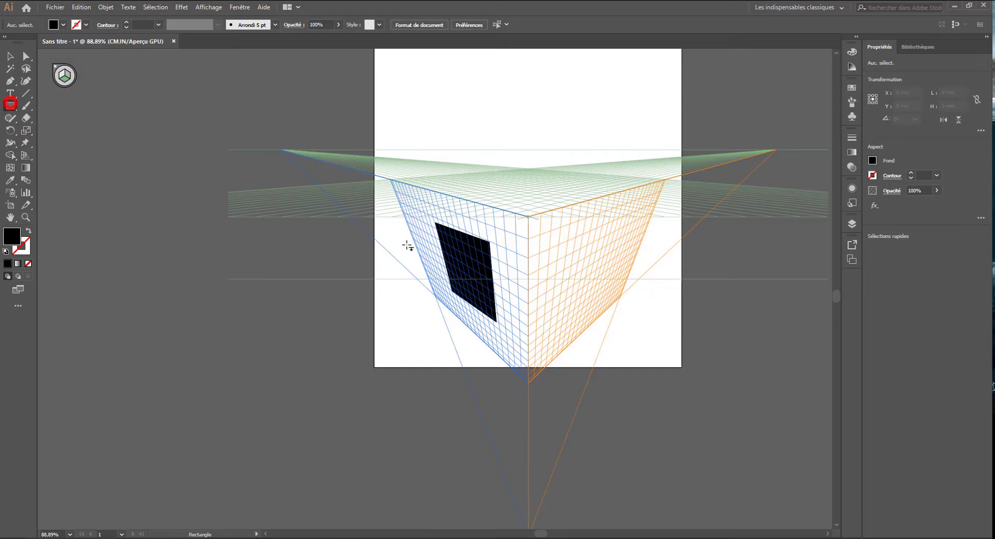
drag(561, 344, 539, 299)
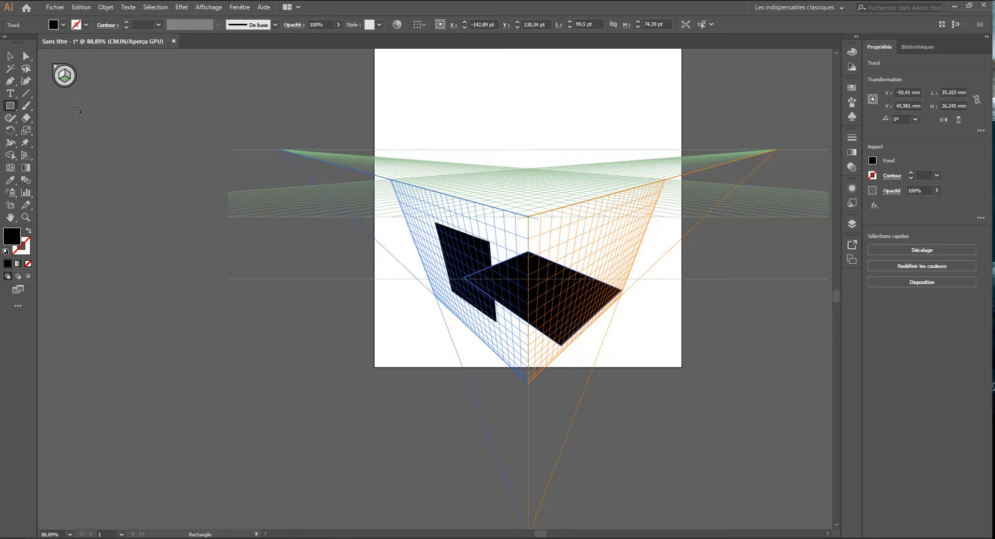
Undo the drawing and moving of both rectangles until the perspective grid is empty
key(ctrl+z)
key(ctrl+z)
key(ctrl+z)
key(ctrl+z)
key(ctrl+z)
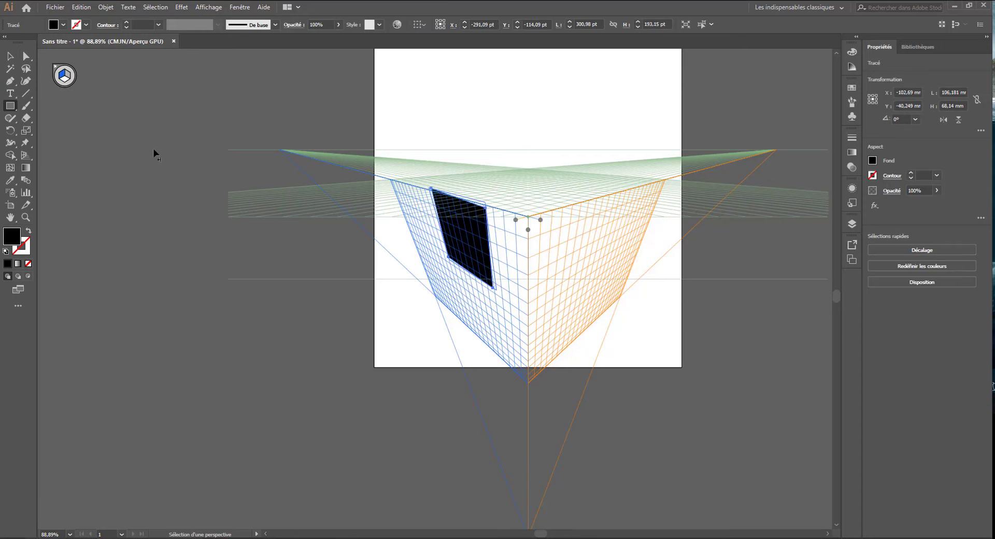
key(ctrl+z)
key(ctrl+z)
key(ctrl+z)
key(ctrl+z)
key(ctrl+z)
key(ctrl+z)
key(ctrl+z)
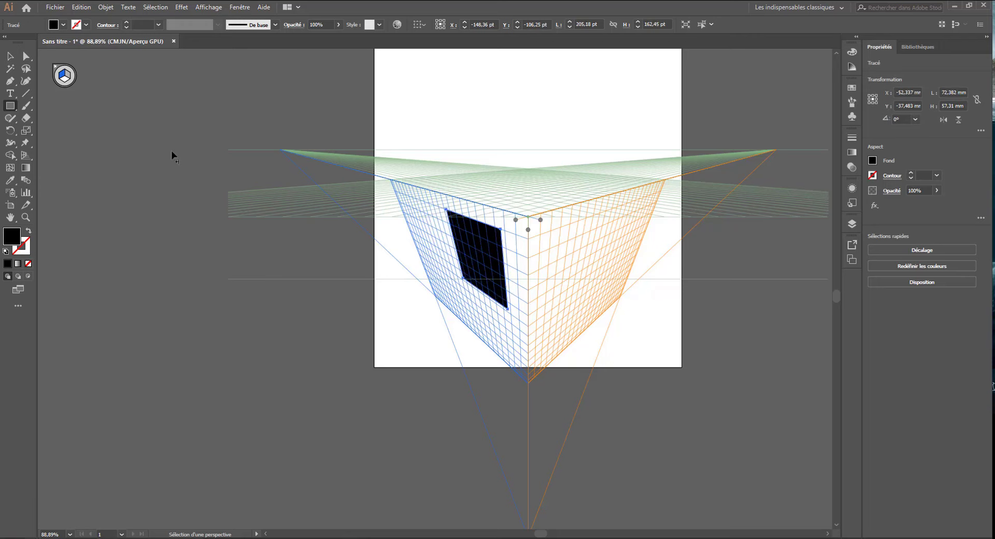
key(ctrl+z)
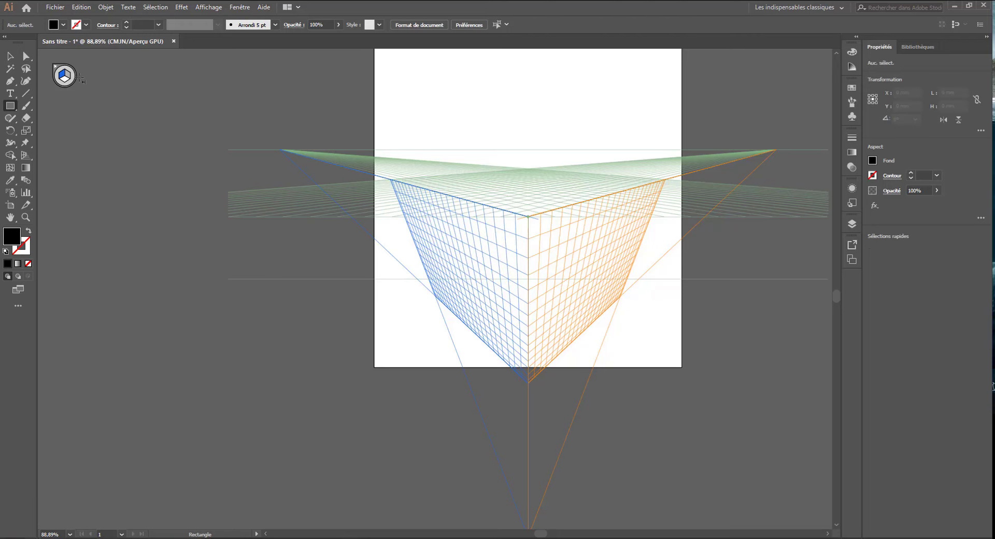
Check the current perspective grid definition settings without changing them
click(209, 7)
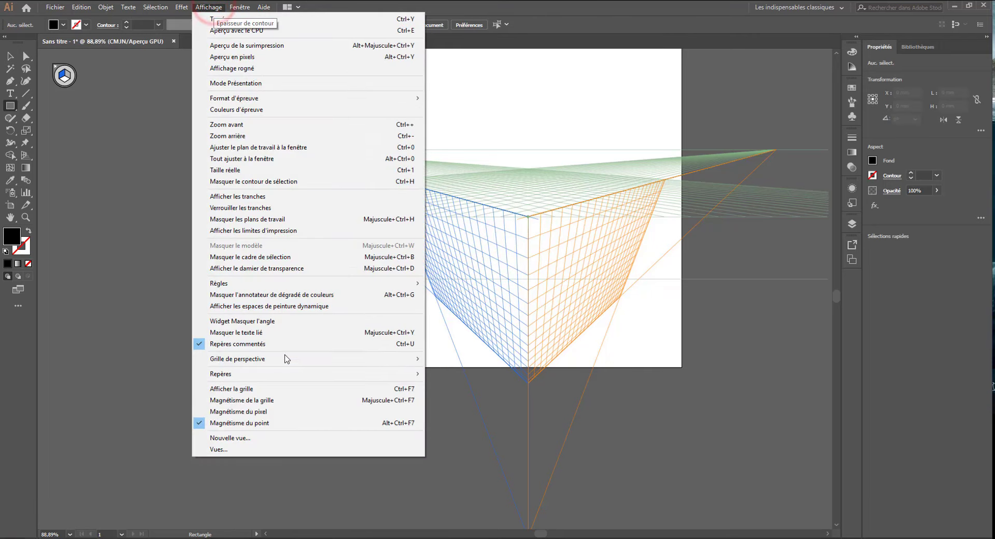
mouse_move(291, 359)
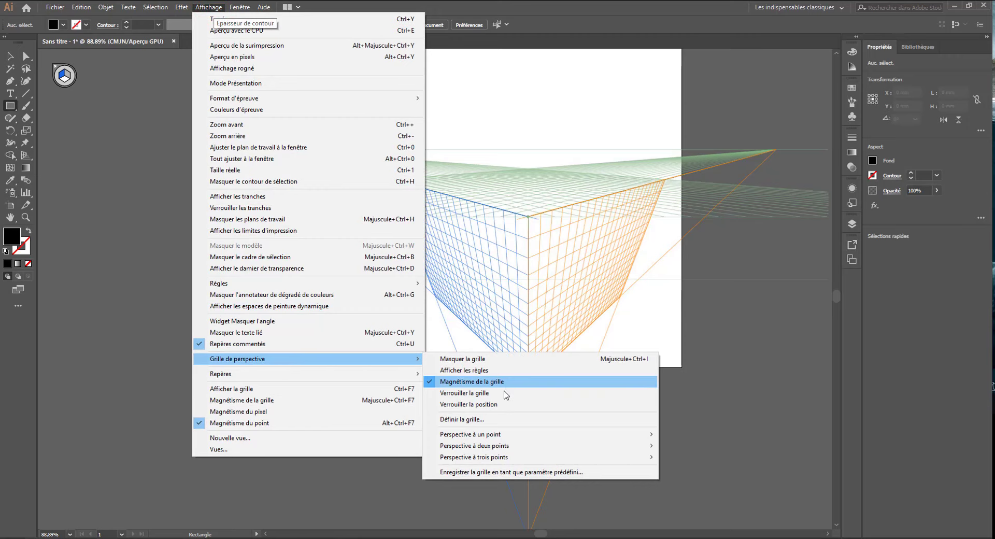
click(505, 420)
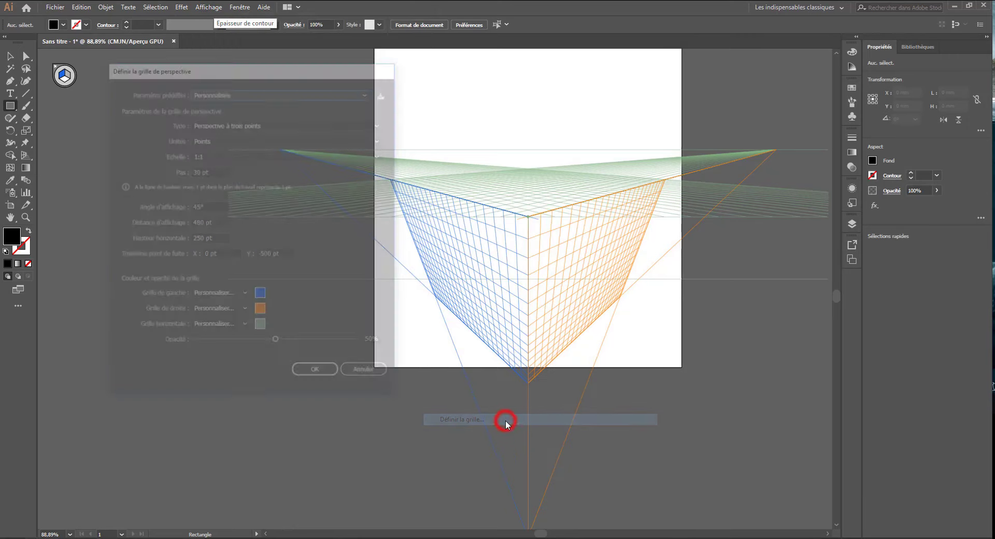
click(367, 372)
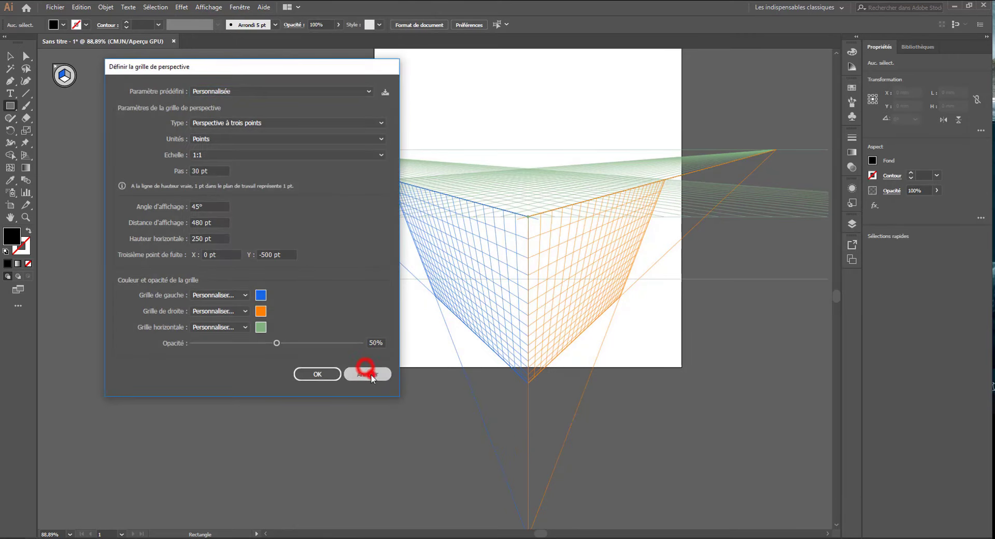
Apply the normal-view one-point perspective preset to the grid
click(182, 7)
mouse_move(233, 8)
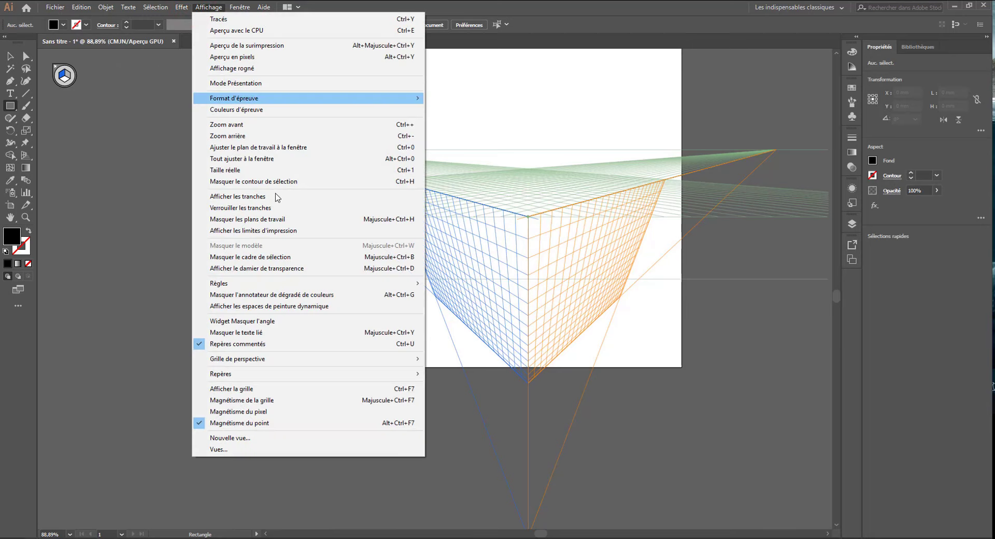
mouse_move(313, 359)
mouse_move(502, 436)
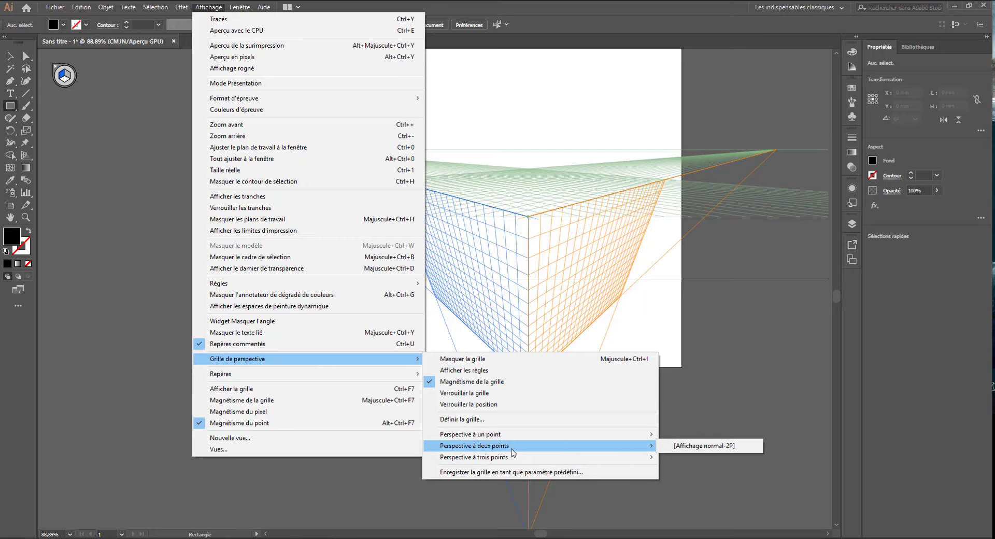
click(682, 436)
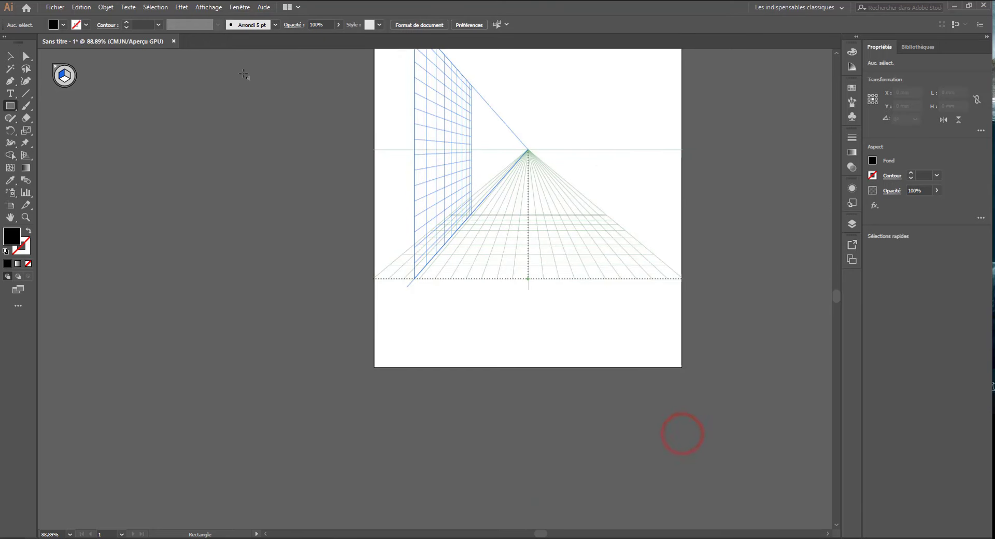
scroll(378, 298, up, 4)
Switch the perspective grid to the two-point preset [Affichage normal-2P]
click(208, 7)
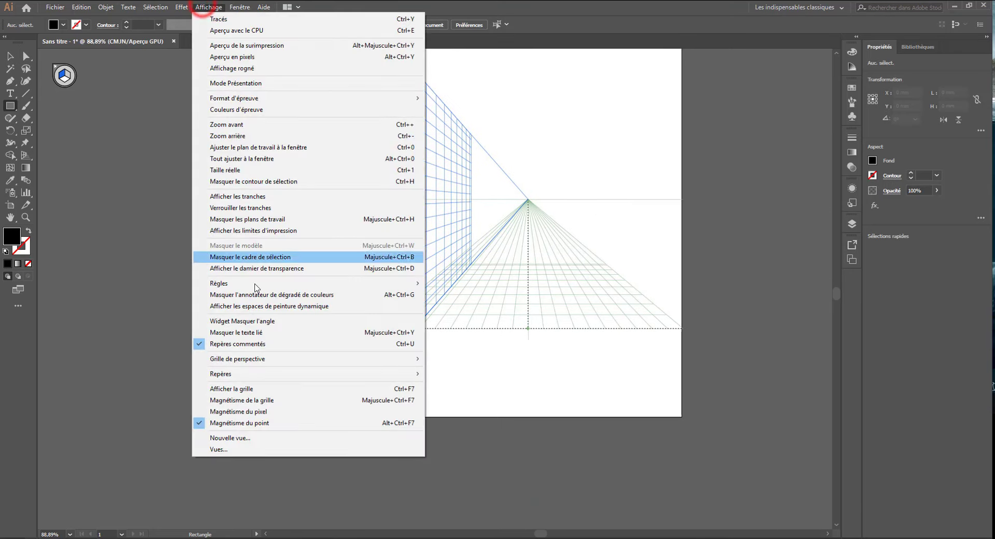
mouse_move(398, 363)
mouse_move(564, 445)
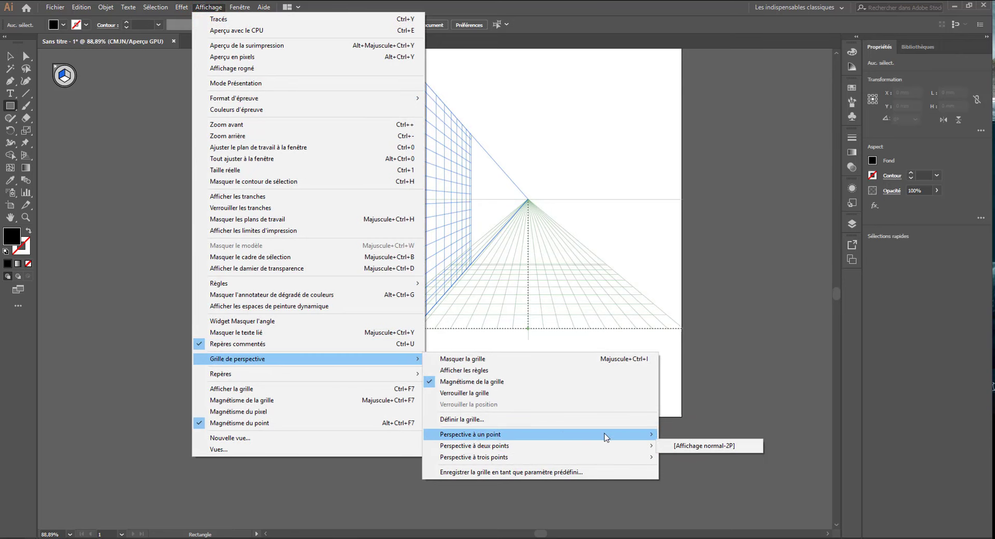
click(670, 446)
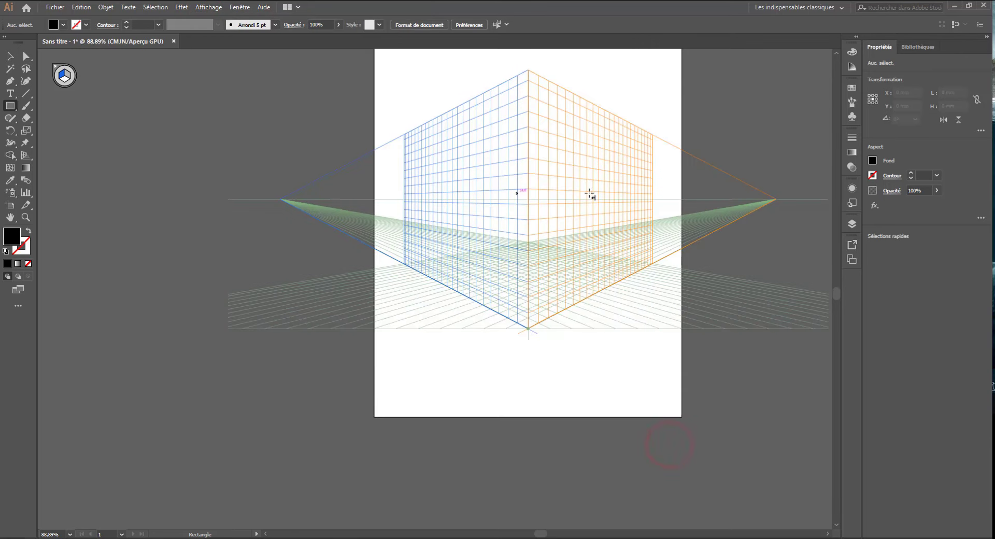
Apply the custom three-point perspective preset "test" to the grid
click(182, 7)
click(209, 8)
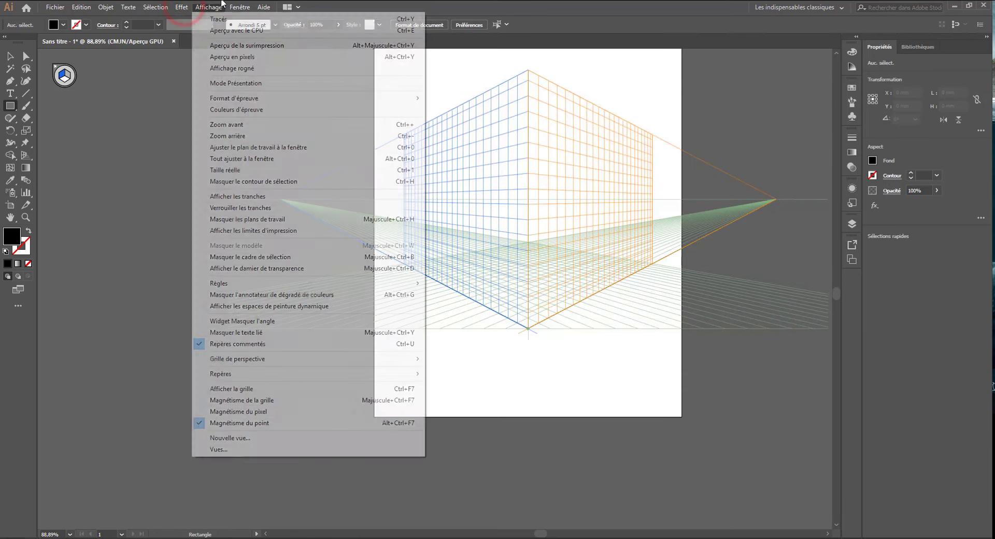
mouse_move(274, 362)
mouse_move(528, 457)
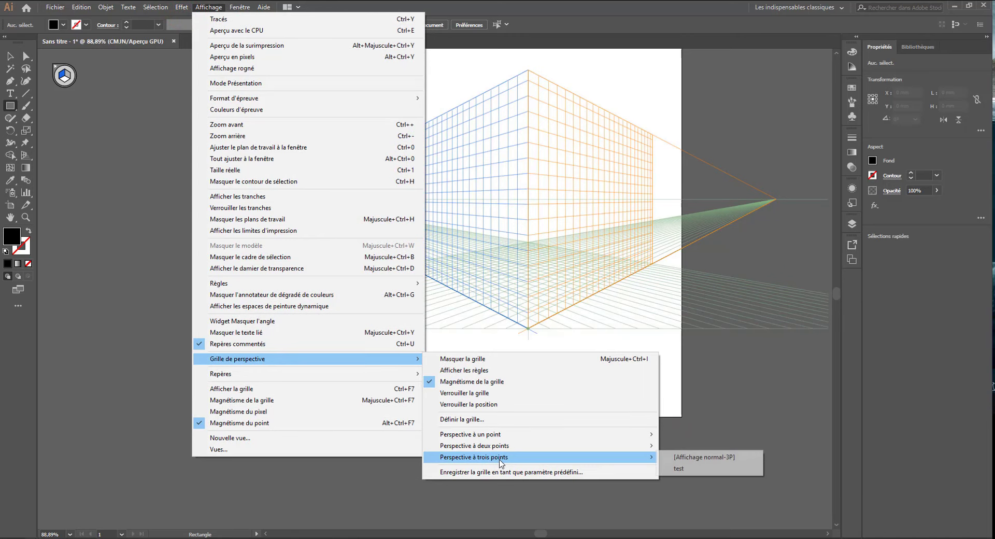
click(705, 468)
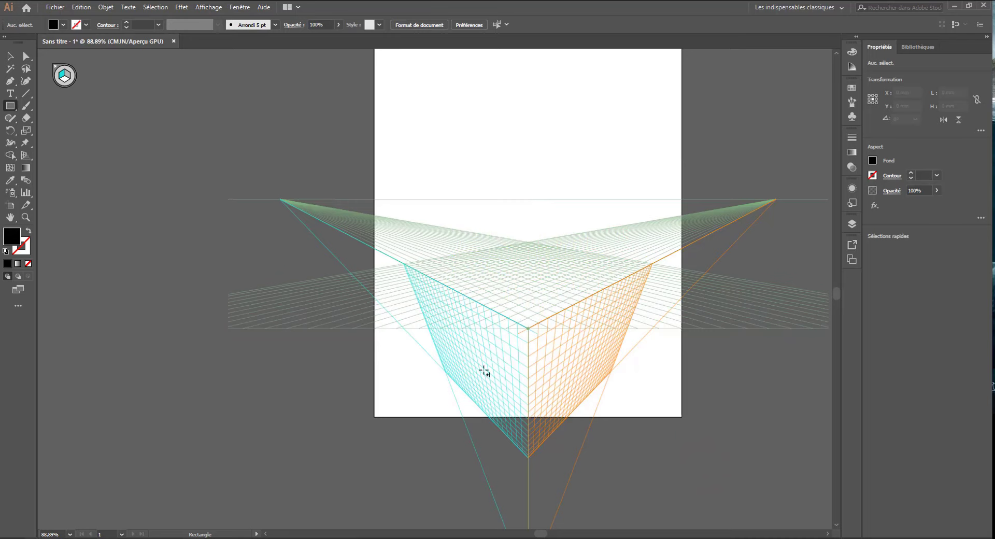
scroll(517, 380, down, 3)
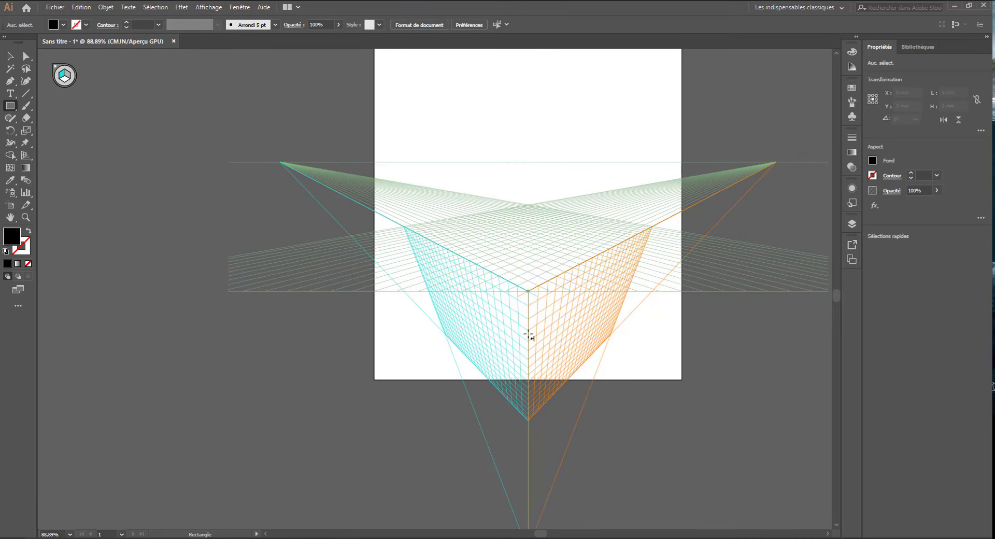
scroll(253, 272, down, 2)
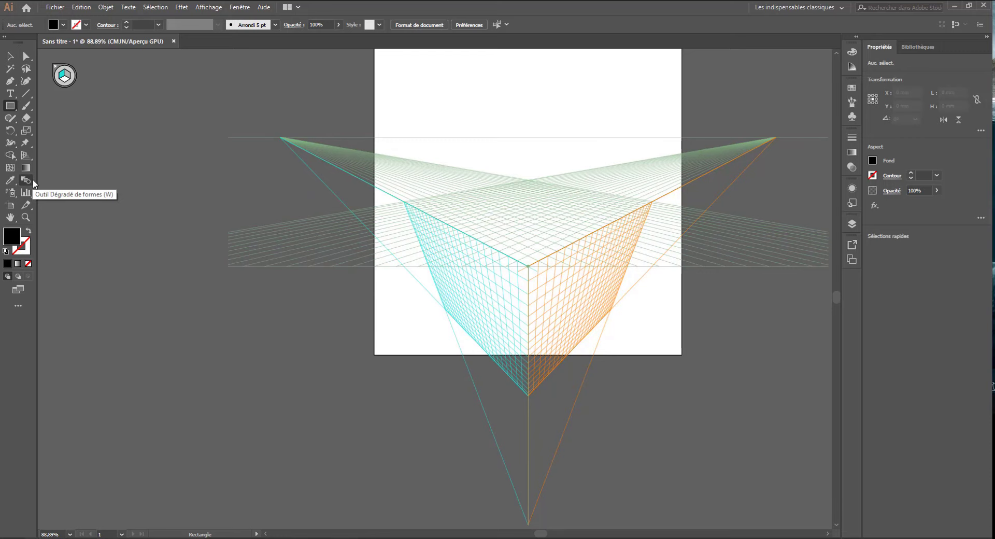
With the Perspective Grid tool, raise the corner where the three planes meet and adjust the extent of the orange plane
click(24, 155)
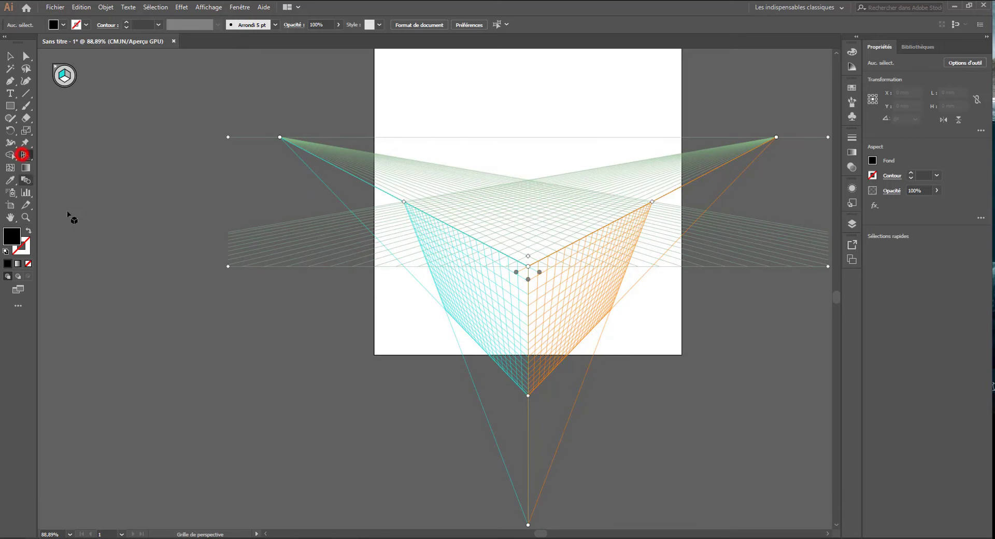
click(527, 264)
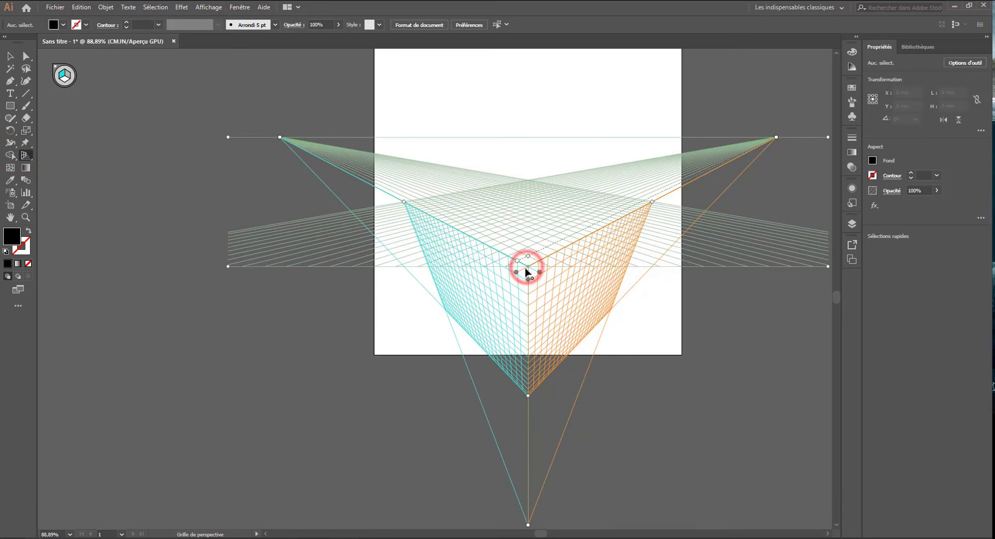
drag(527, 264, 505, 216)
drag(663, 169, 642, 168)
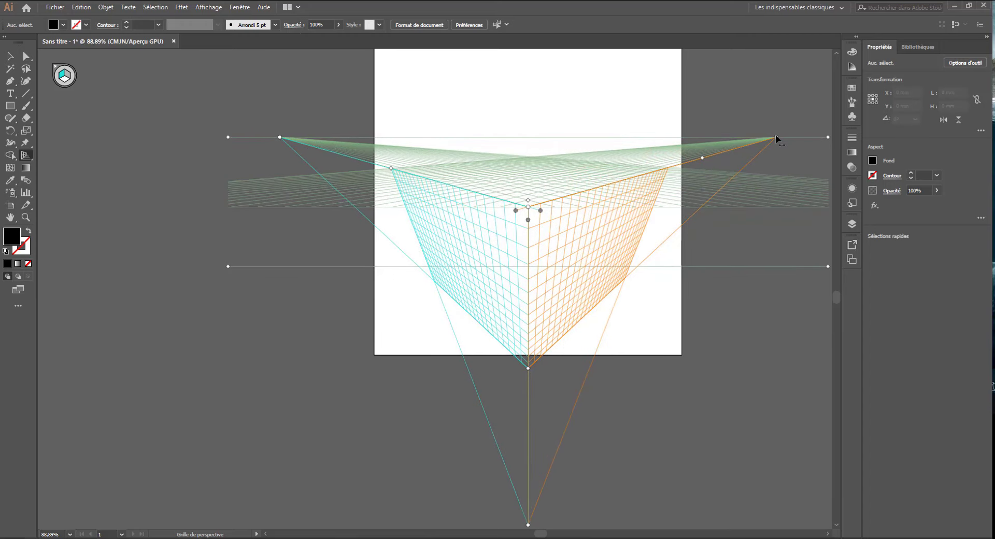
Shift the whole perspective grid left and reposition its right and third vanishing points, raising the third and placing the right one farther out
drag(776, 136, 744, 176)
drag(828, 267, 760, 252)
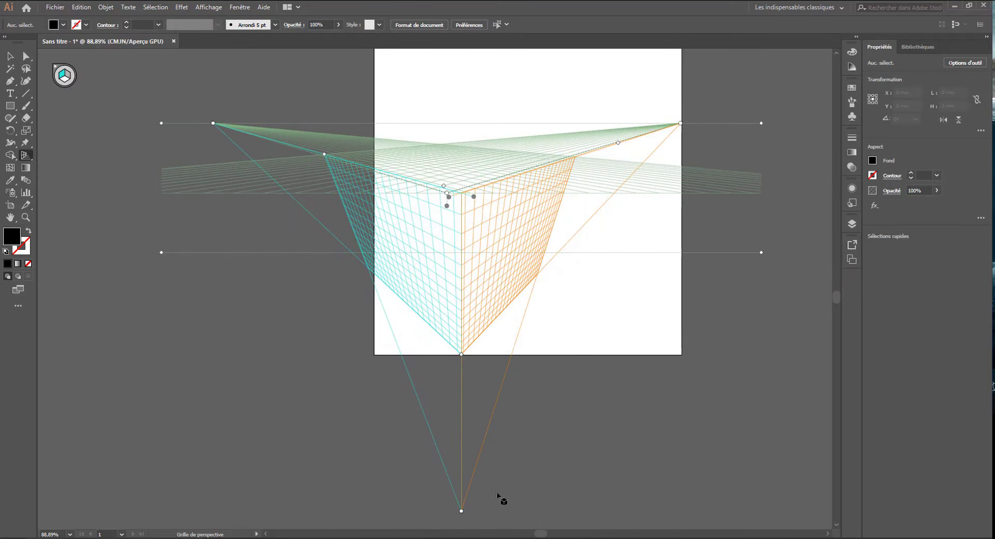
drag(461, 511, 453, 433)
drag(682, 125, 752, 107)
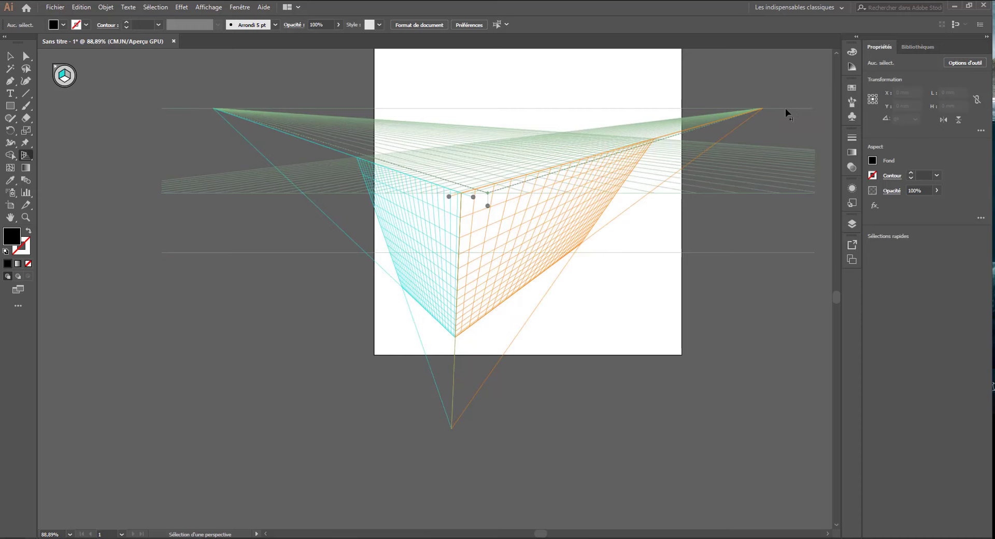
Lower the horizon line slightly and pull the left plane's extent and the left vanishing point outward
drag(814, 109, 765, 115)
drag(329, 152, 307, 112)
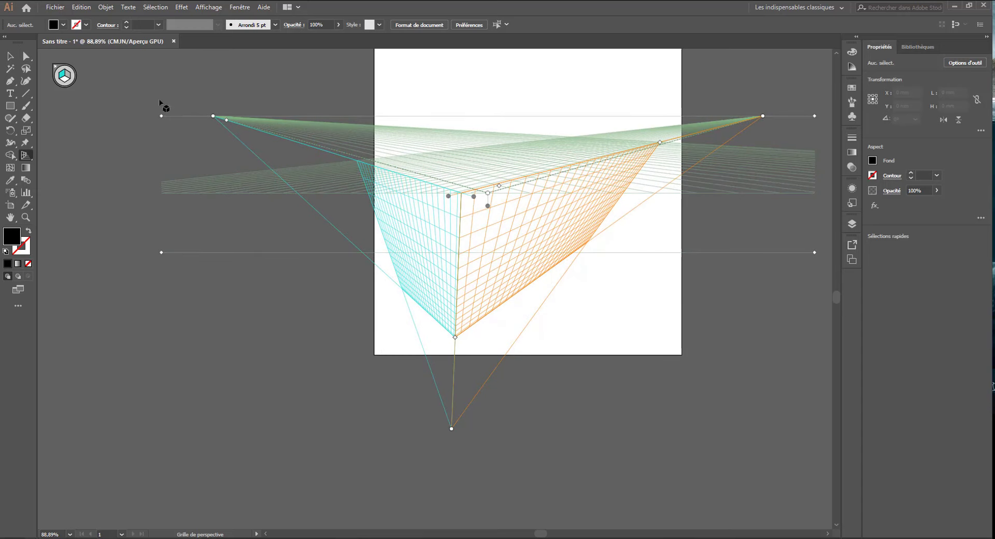
drag(212, 116, 137, 116)
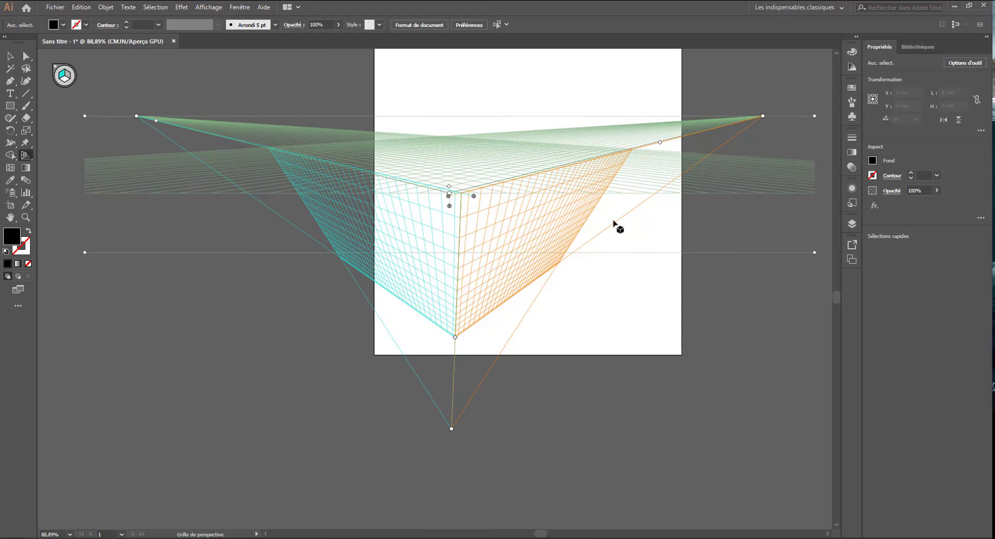
Draw a closed black four-sided face with the Pen tool over the left plane of the perspective grid
click(10, 80)
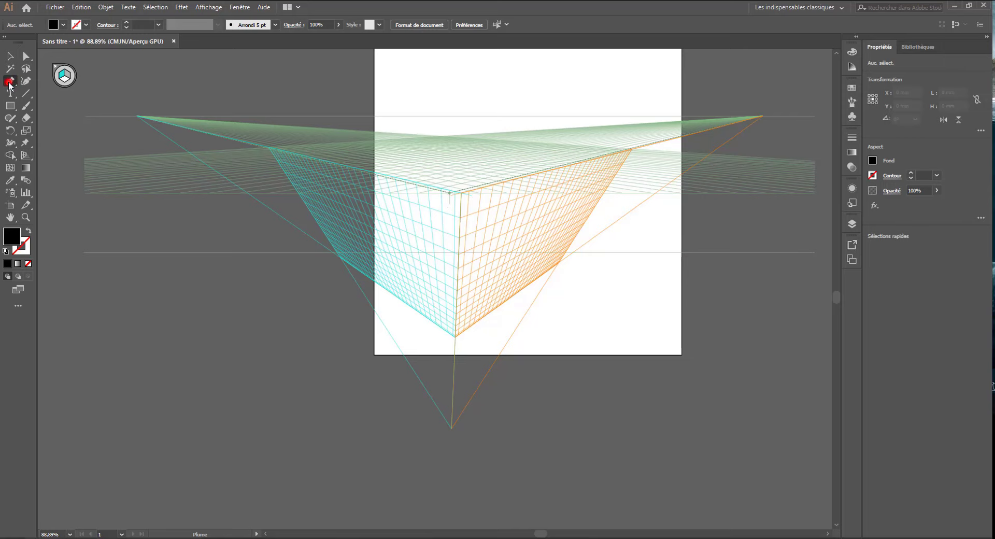
click(269, 148)
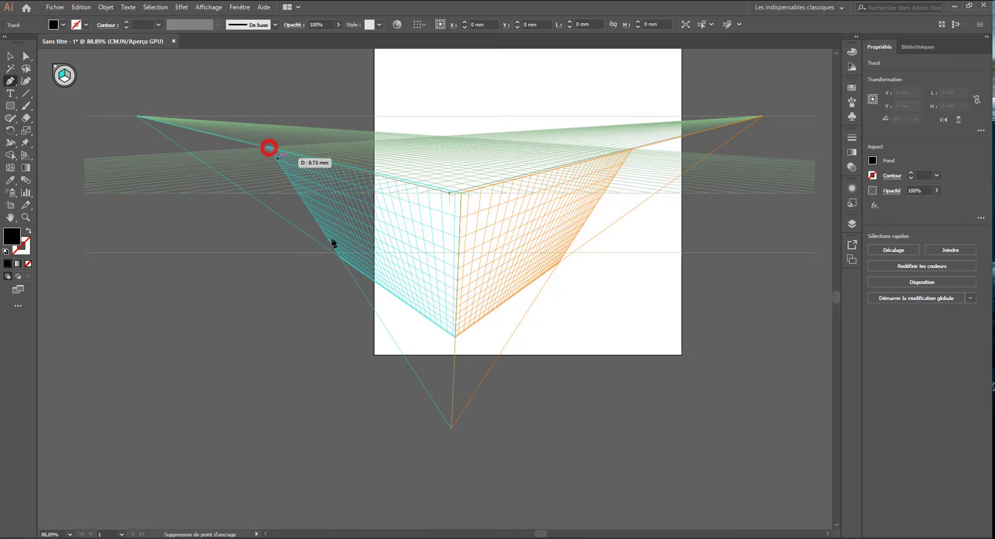
click(340, 257)
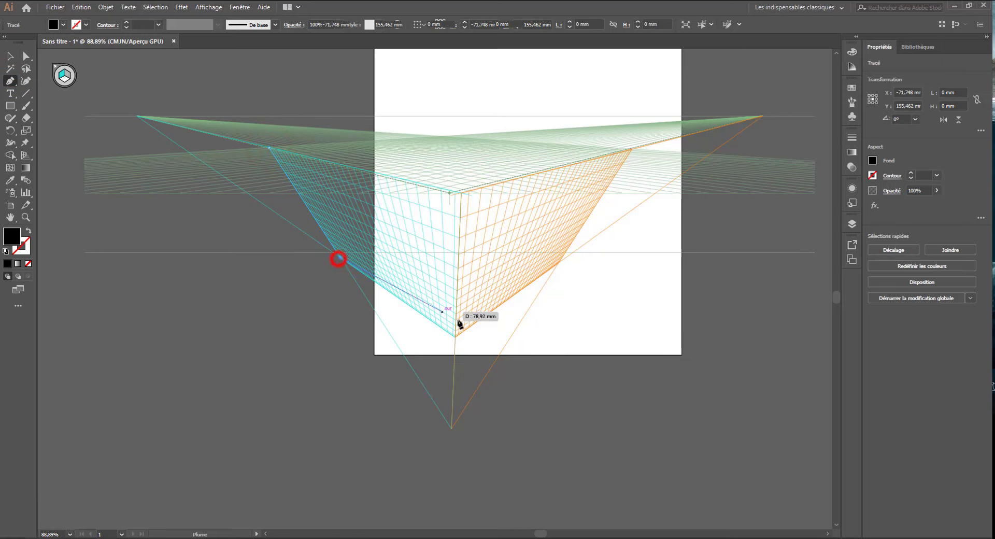
click(453, 335)
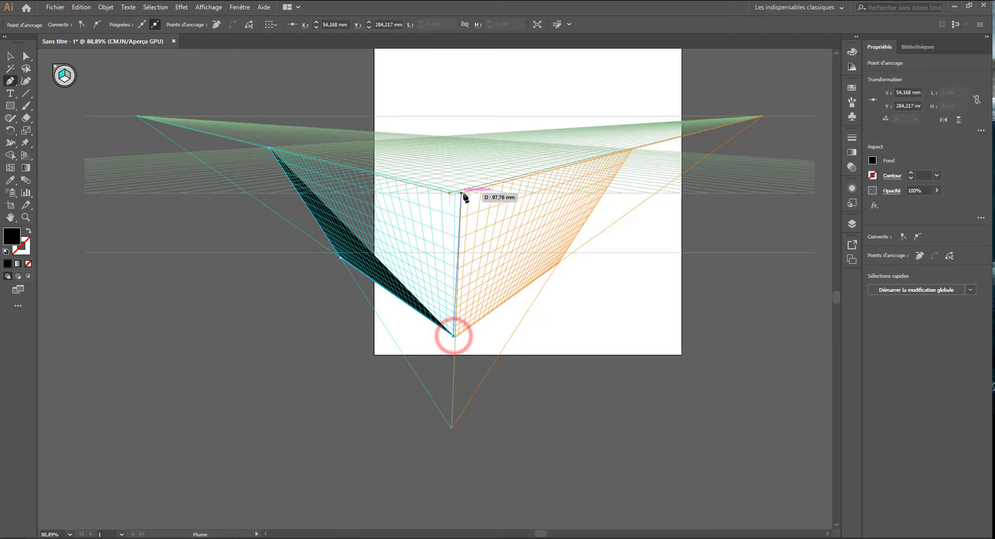
click(460, 192)
click(270, 148)
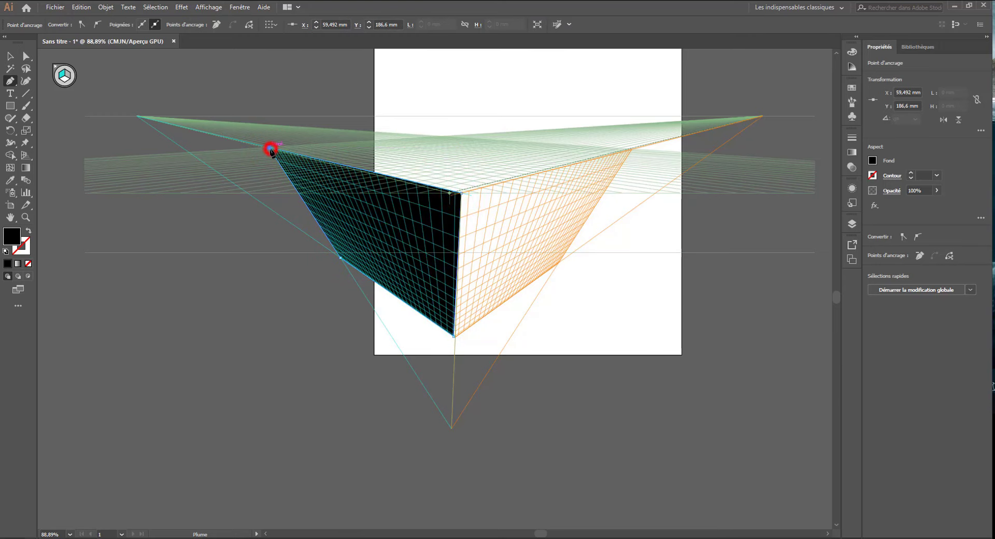
Draw a second closed black four-sided face with the Pen tool over the right plane, sharing the central edge
click(632, 149)
click(460, 193)
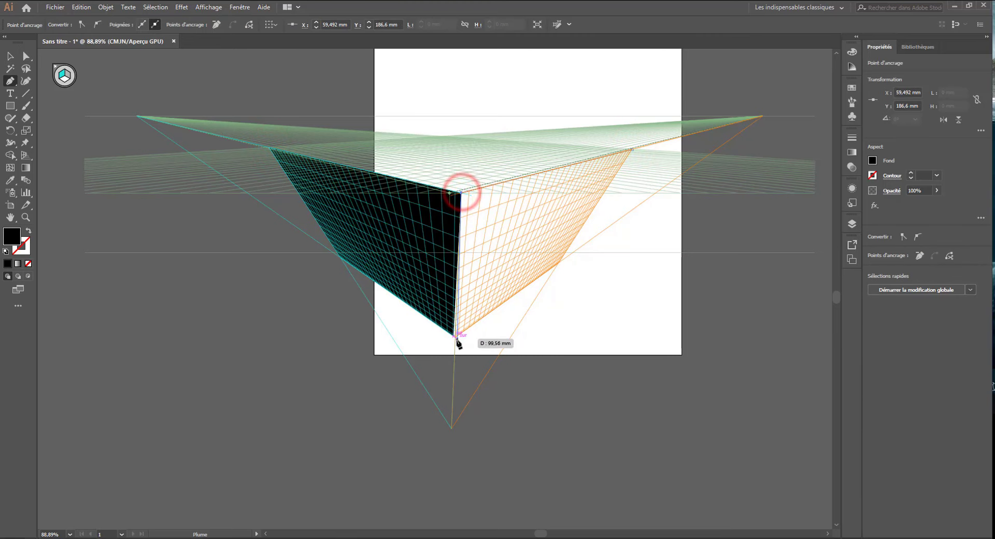
click(454, 336)
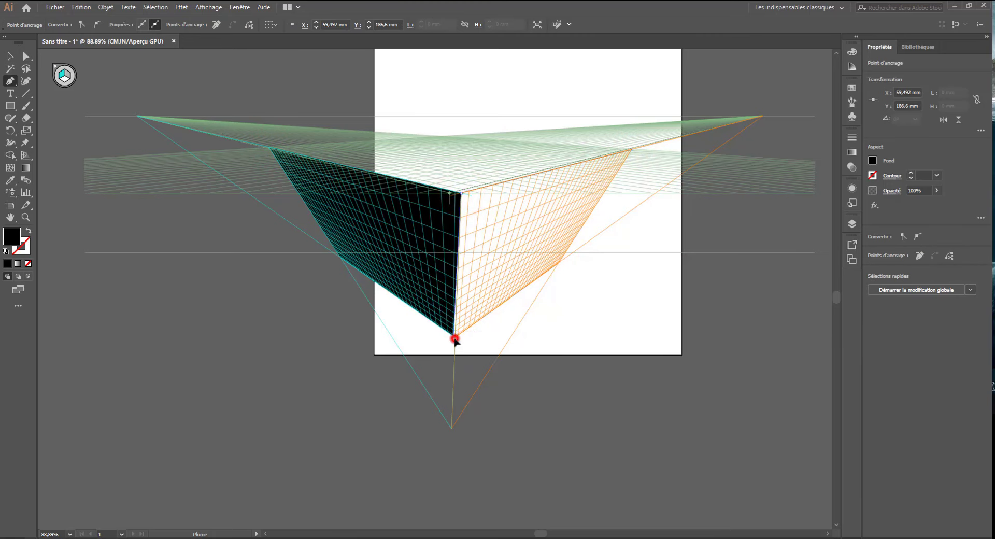
click(559, 262)
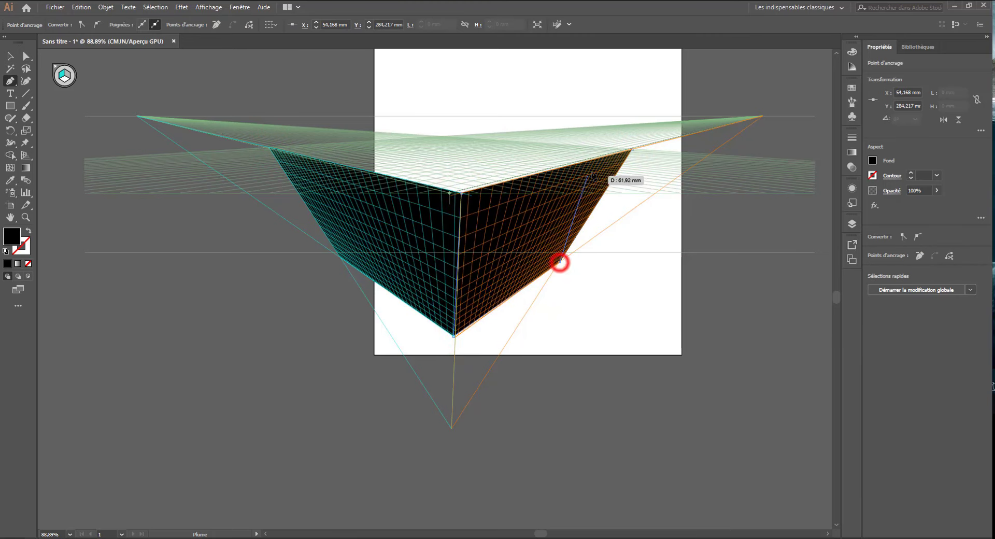
click(632, 149)
click(9, 236)
double_click(8, 235)
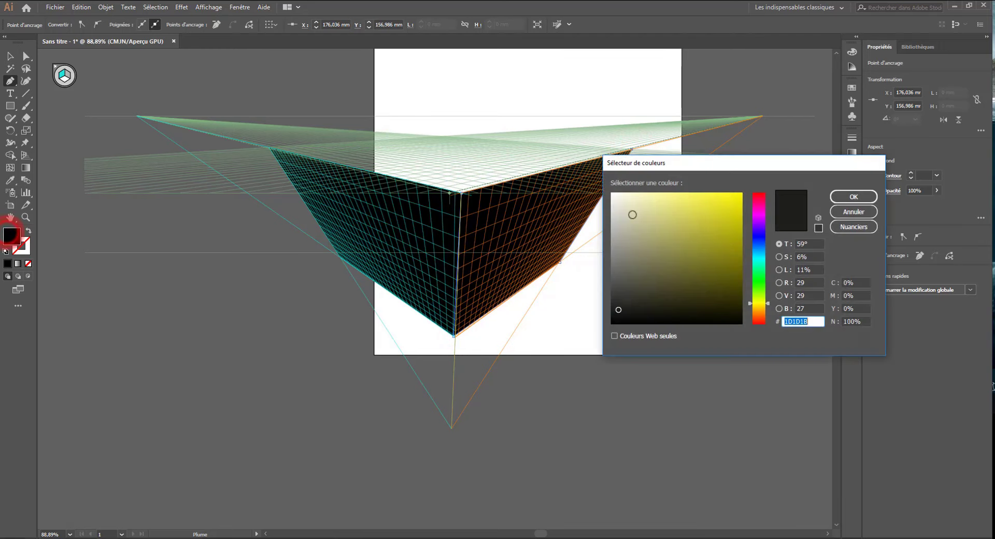
drag(624, 253, 603, 275)
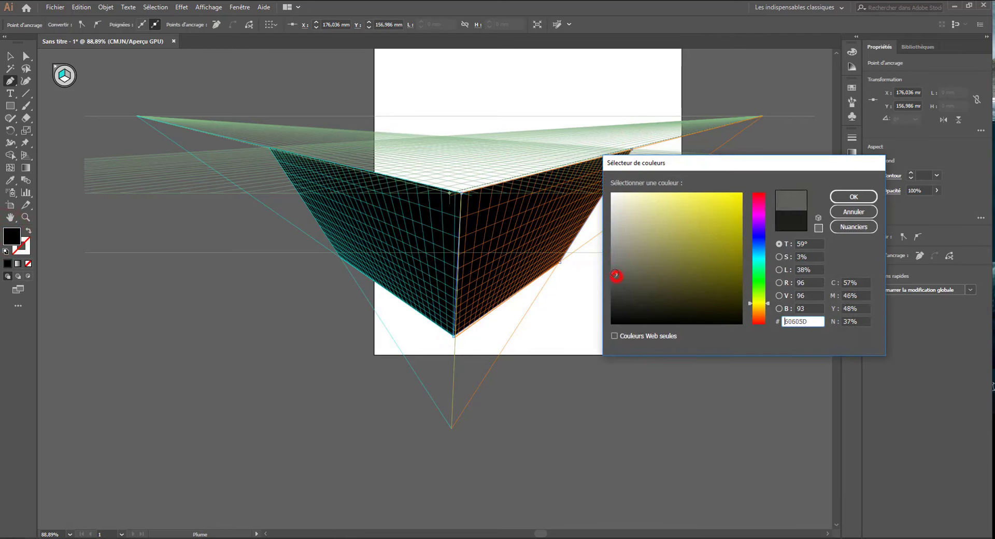
click(841, 210)
Set the right face's fill to a medium grey in the colour picker
click(7, 231)
click(7, 232)
click(623, 276)
click(839, 196)
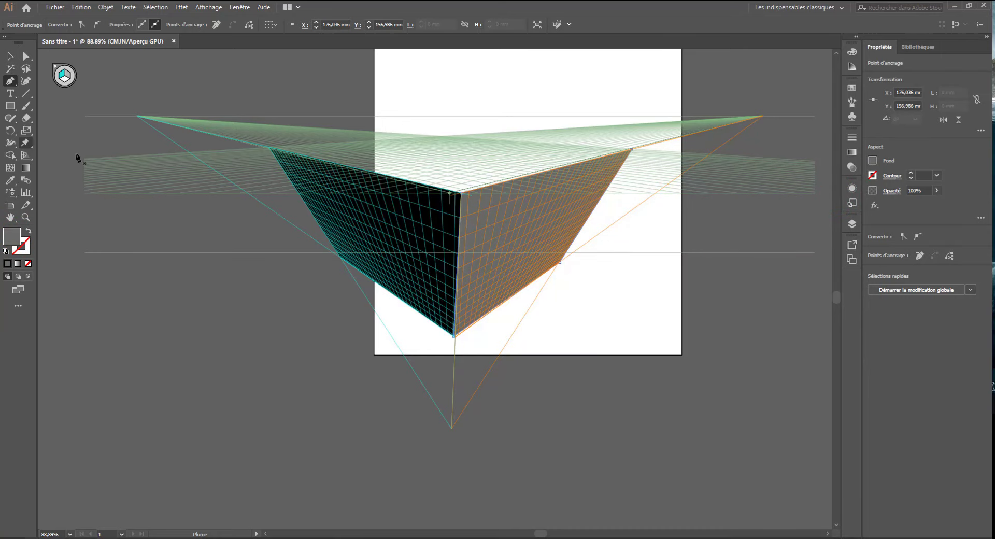
Draw a closed four-sided top face with the Pen tool, joining the upper corners of the black and grey faces
click(271, 147)
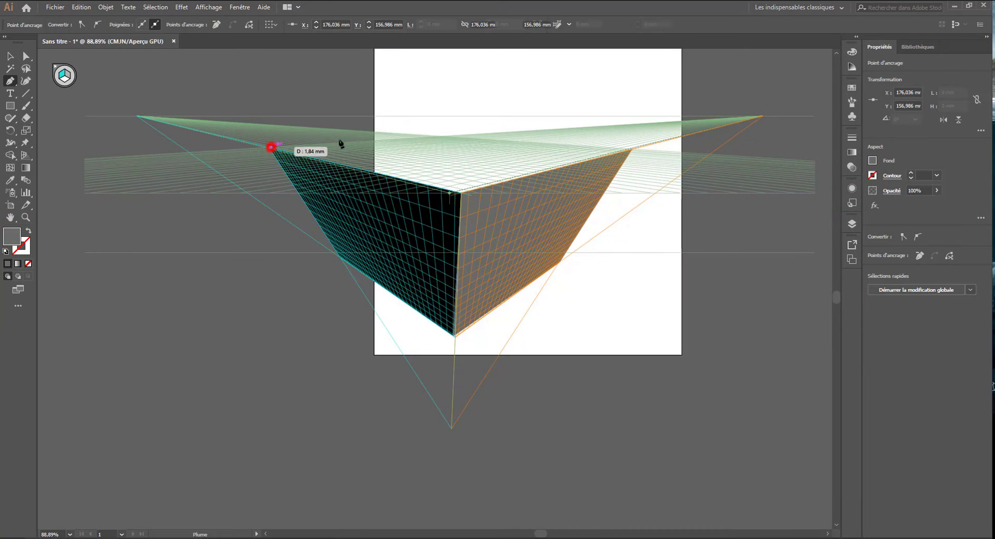
click(449, 135)
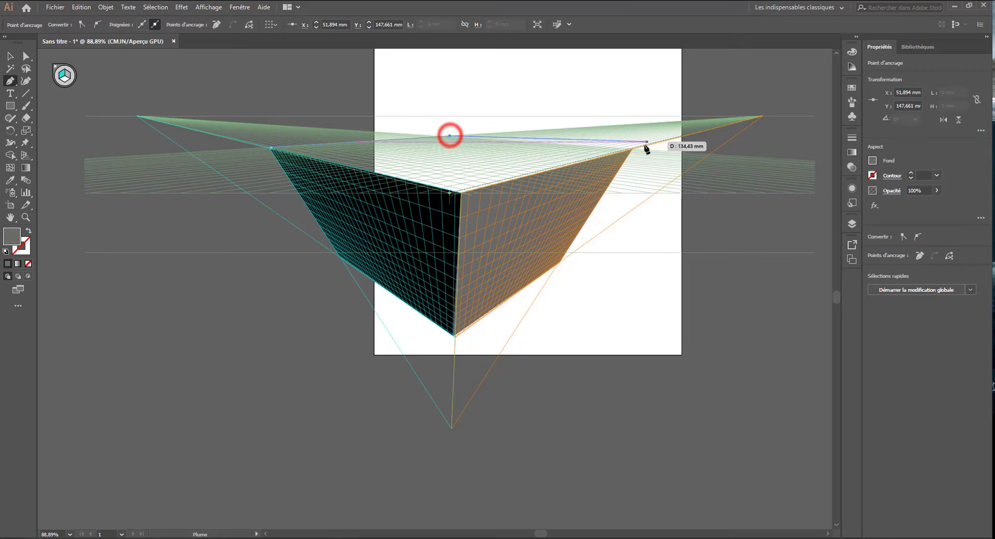
click(631, 150)
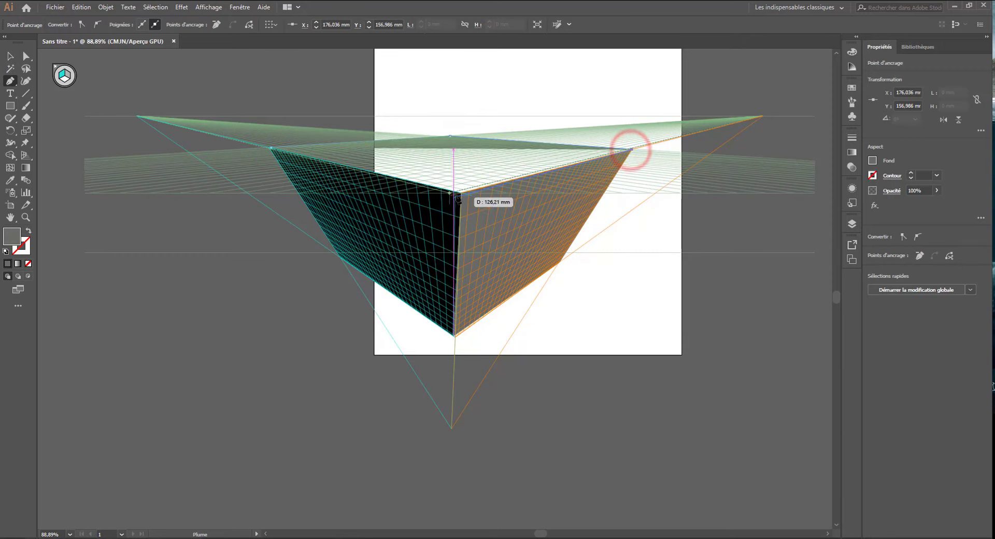
click(458, 193)
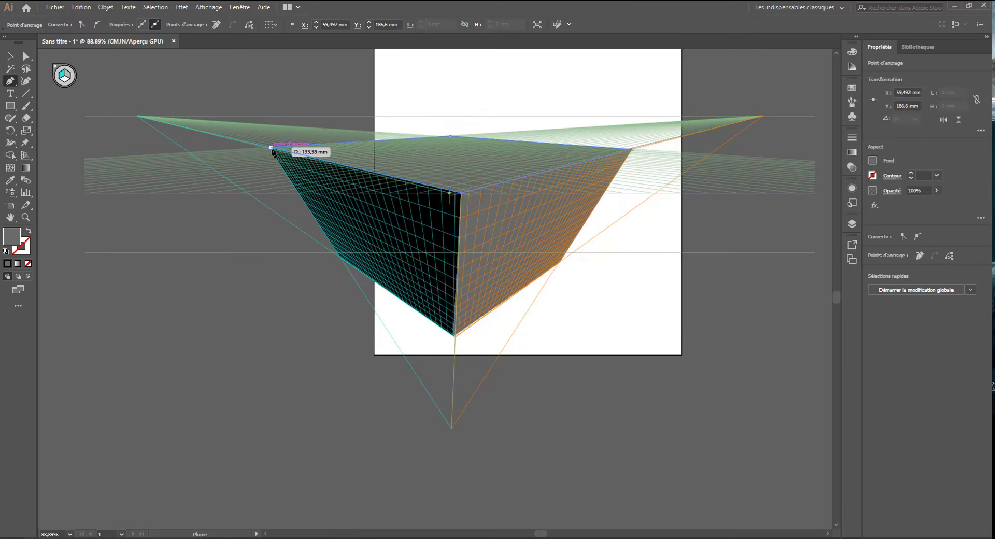
click(271, 148)
Set the top face's fill to a light green (R 135, V 198, B 131) in the colour picker
double_click(12, 234)
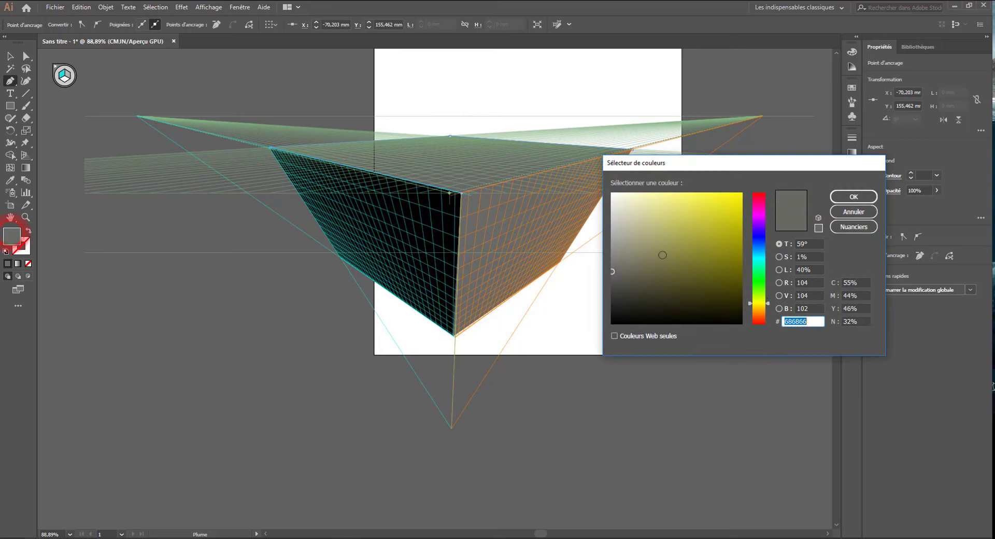
click(759, 283)
drag(714, 266, 656, 221)
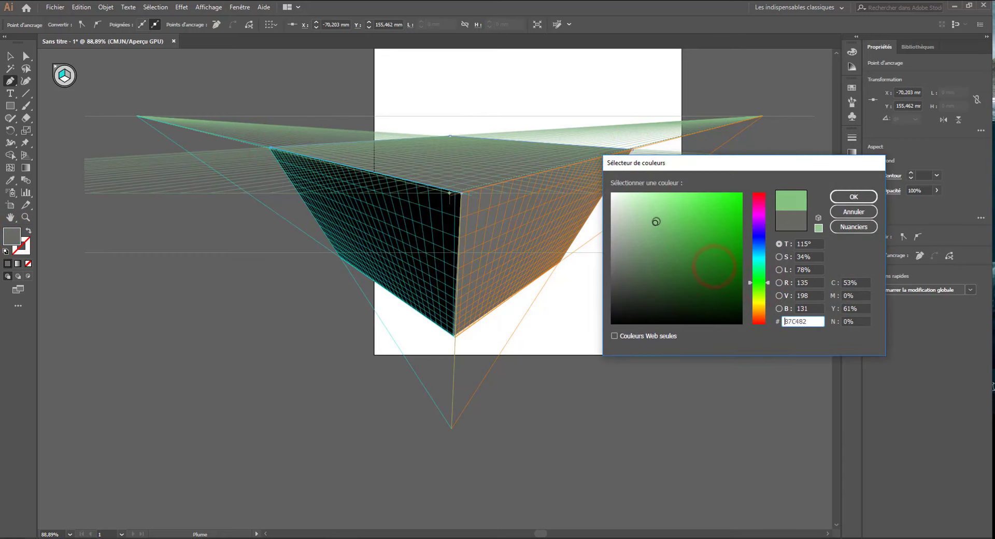
click(852, 196)
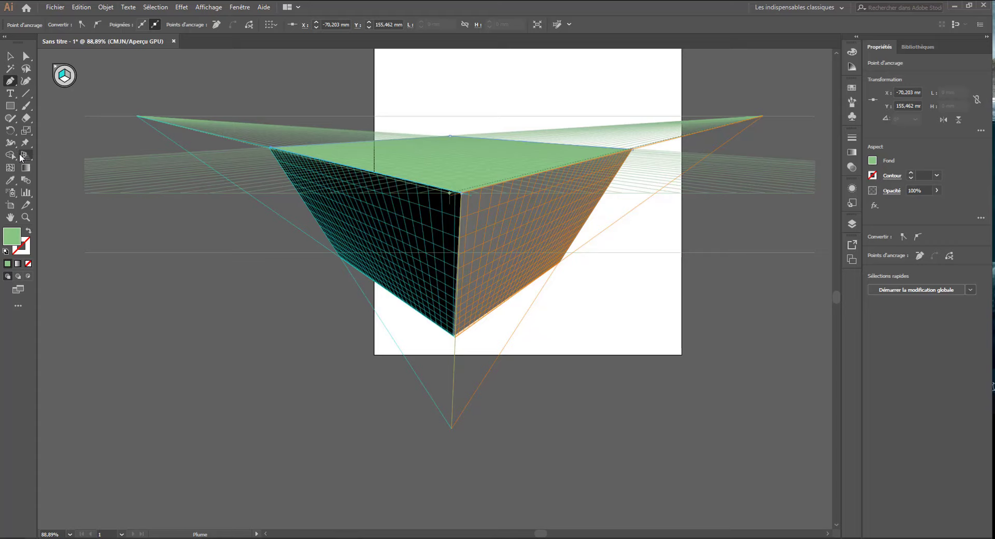
Hide the perspective grid and turn on the perspective grid's rulers
click(23, 156)
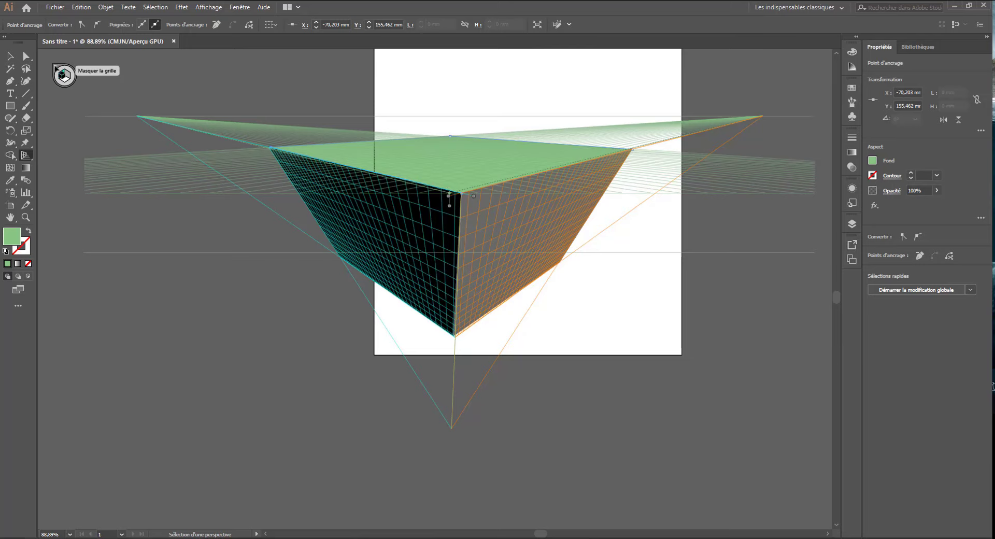
click(54, 67)
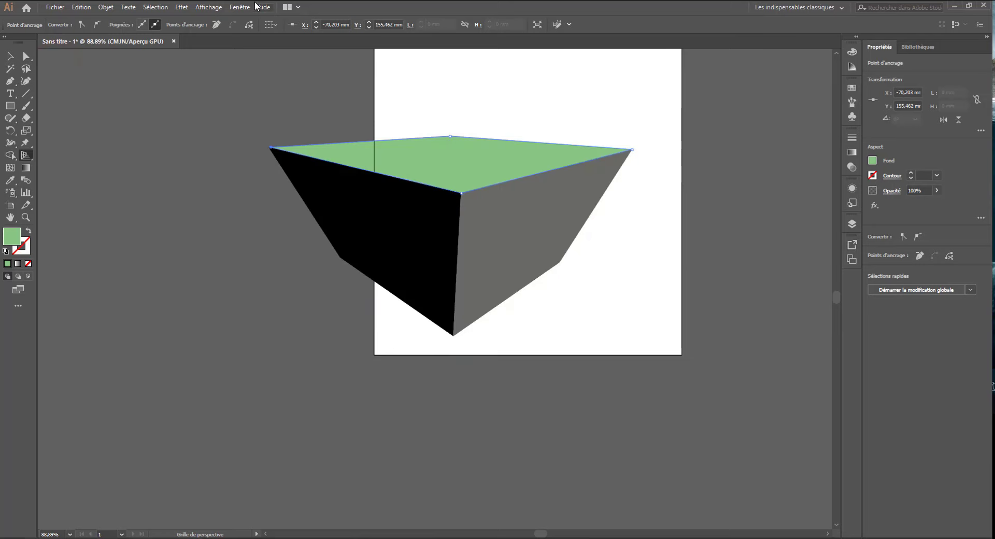
click(211, 6)
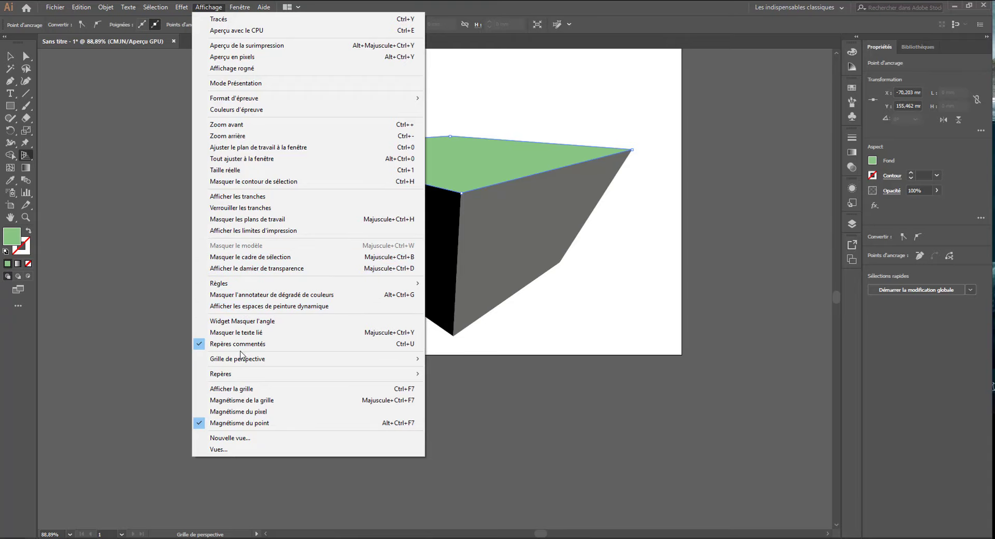
mouse_move(249, 358)
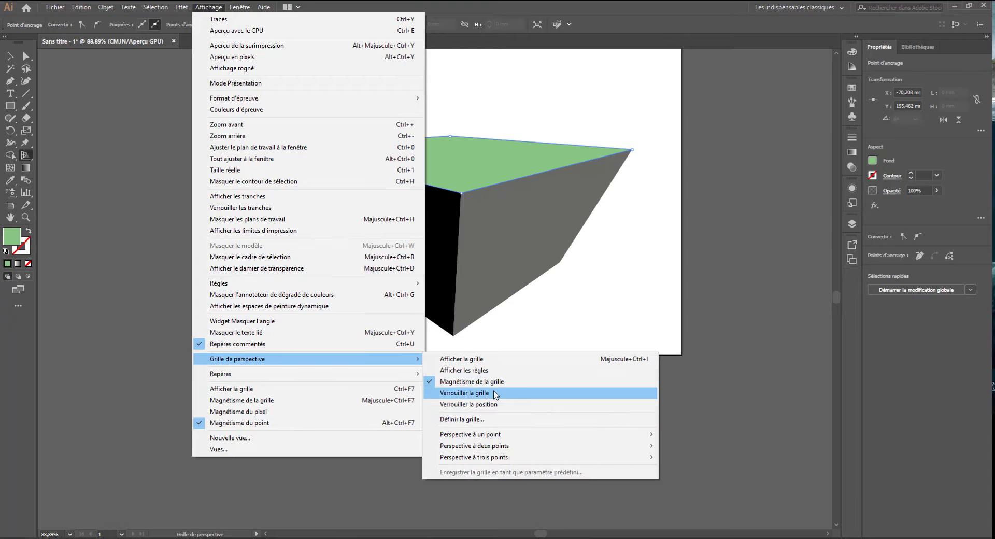
click(484, 370)
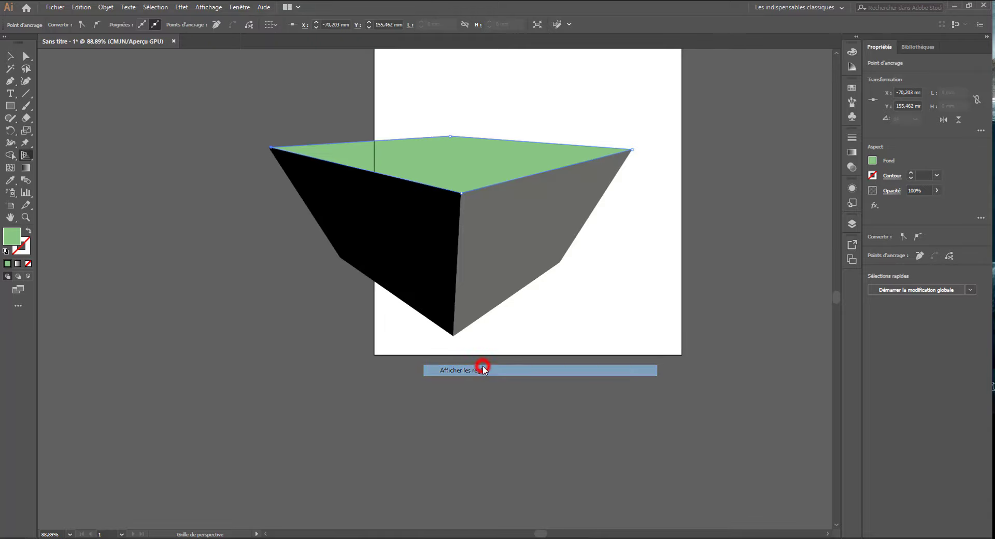
scroll(229, 334, up, 2)
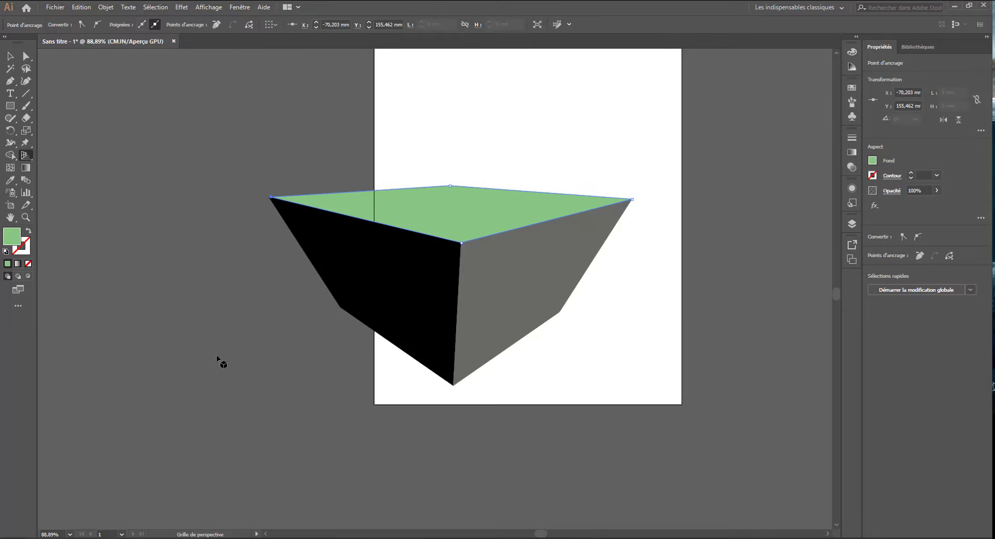
scroll(218, 362, down, 1)
Select all three faces of the box and shift them to the right so they sit mostly over the artboard
click(10, 56)
click(194, 213)
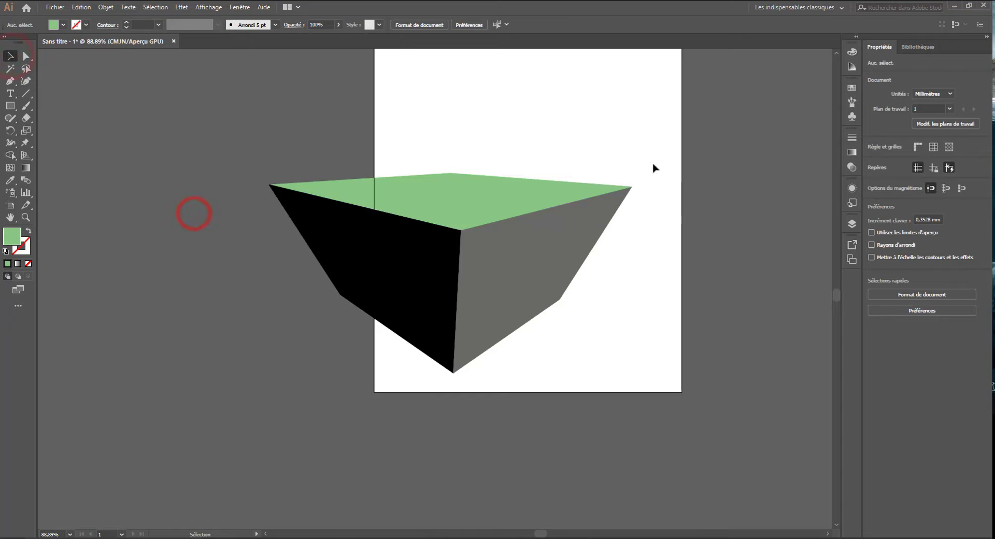
drag(617, 167, 379, 352)
drag(470, 260, 544, 274)
key(a)
key(ctrl+minus)
key(ctrl+minus)
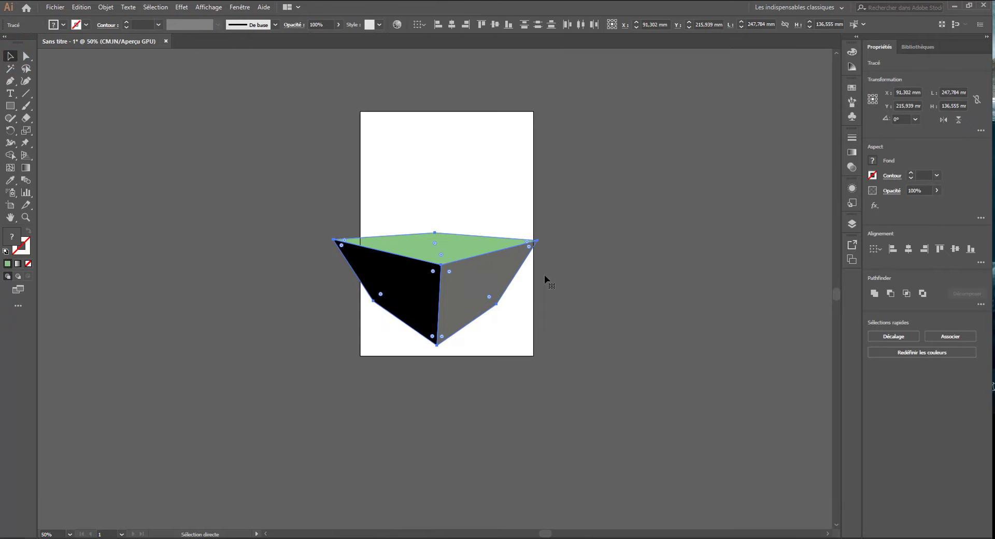
key(ctrl+plus)
key(v)
click(635, 344)
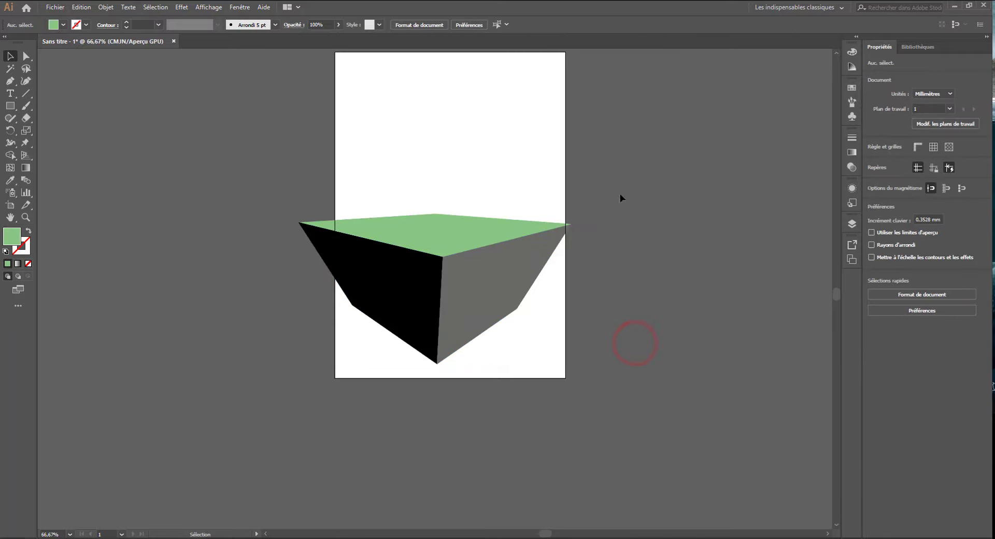
Scale the whole box down to fit within the artboard's width, centre it on the page and deselect it
drag(601, 195, 430, 306)
drag(571, 213, 477, 252)
drag(393, 318, 448, 257)
click(426, 166)
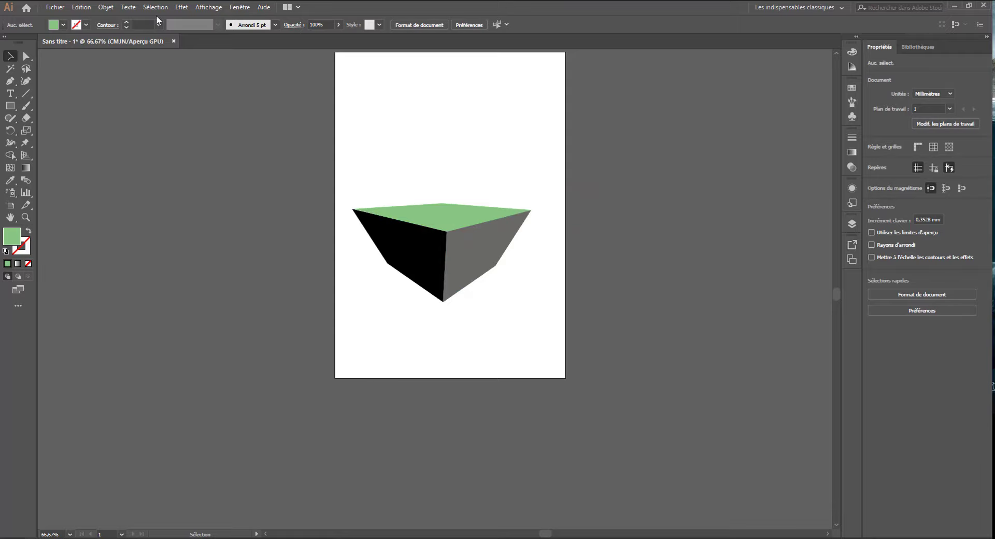
Clear the box from the artboard and show the document rulers
click(206, 8)
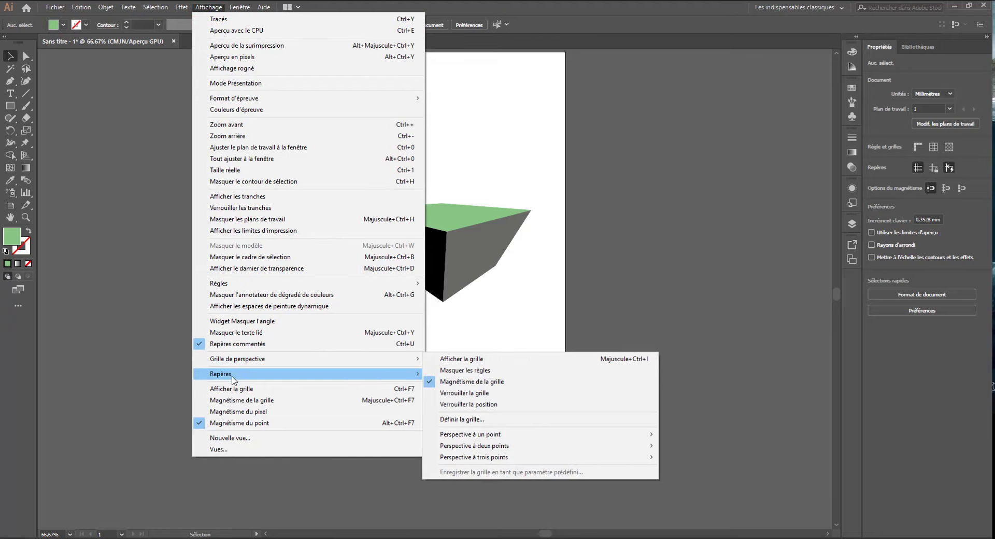
click(102, 139)
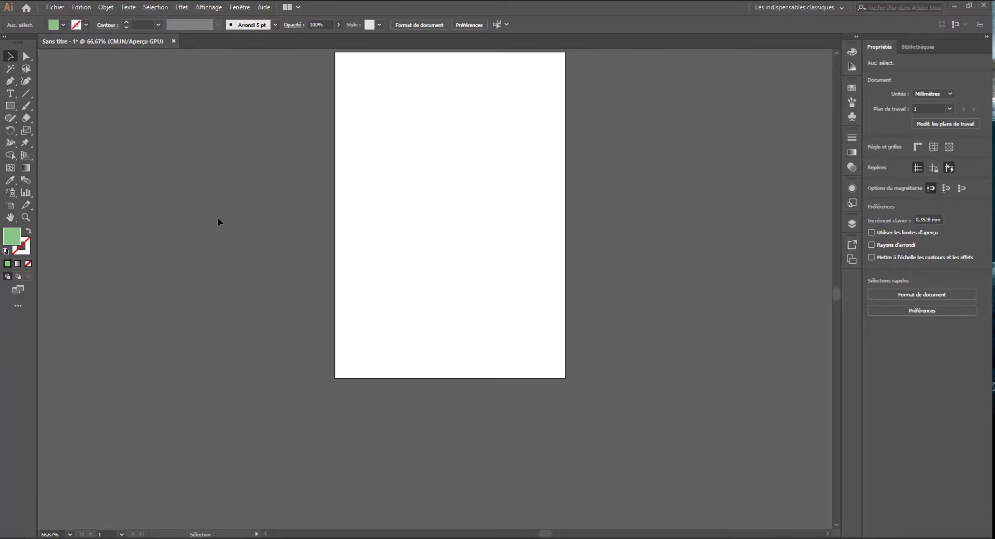
key(ctrl+r)
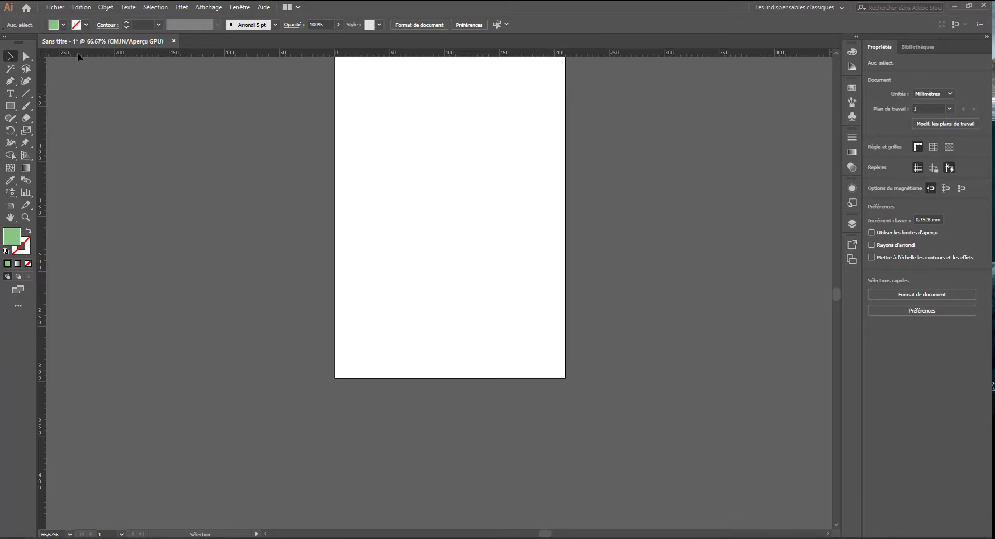
Examine the ruler options for hiding rulers, switching to artboard rulers and showing video rulers
click(207, 7)
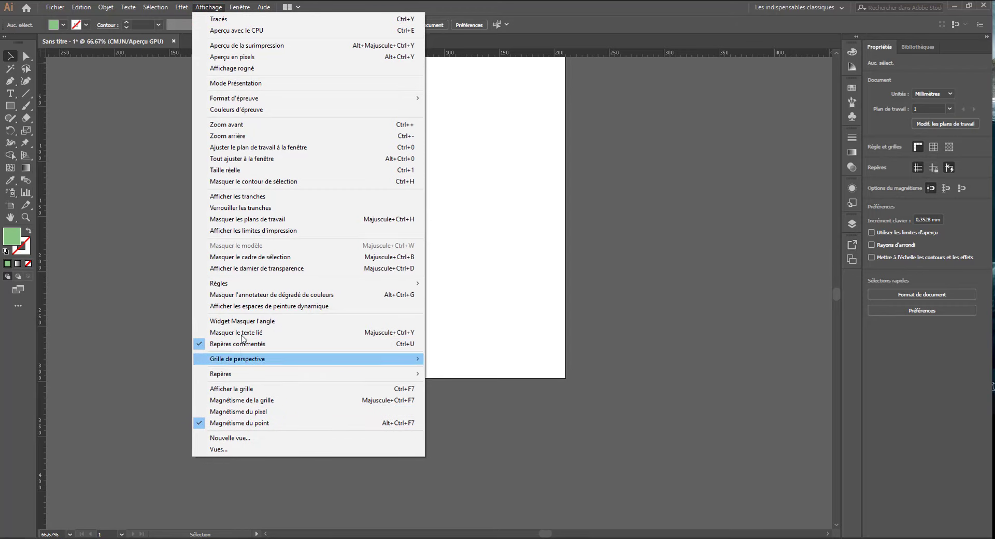
mouse_move(250, 288)
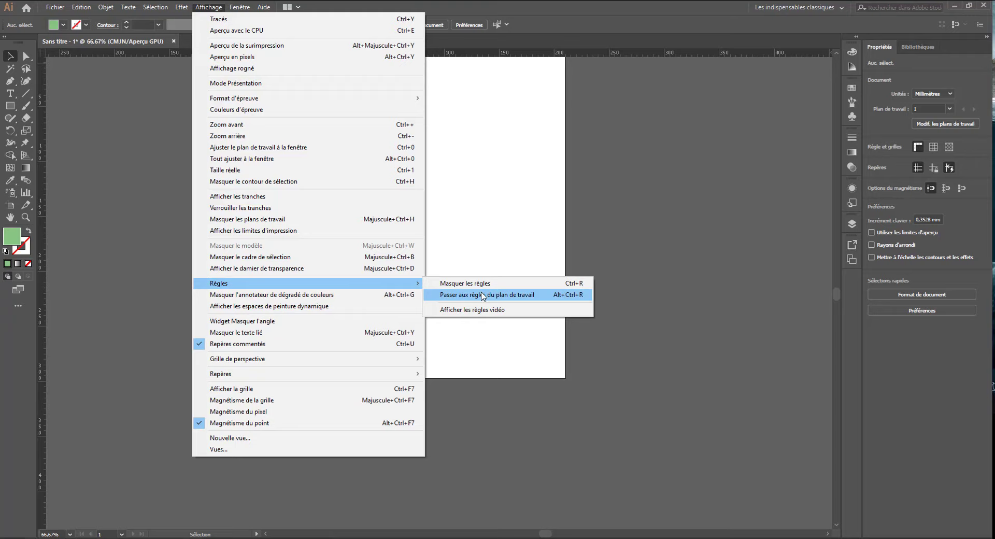
click(646, 151)
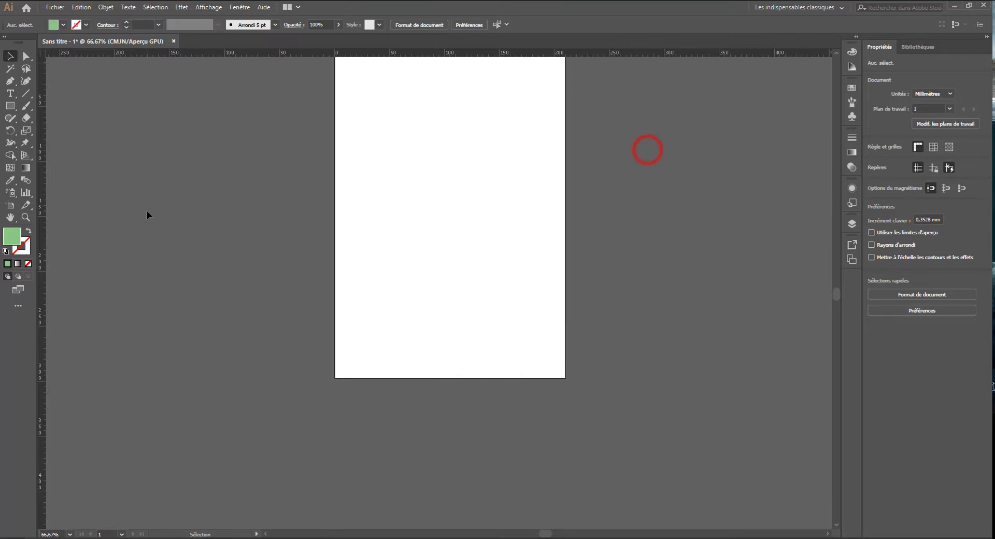
Place a vertical guide at about X 80 mm and two horizontal guides at about Y 21 mm and 81 mm
click(110, 52)
drag(42, 95, 422, 187)
scroll(493, 240, up, 2)
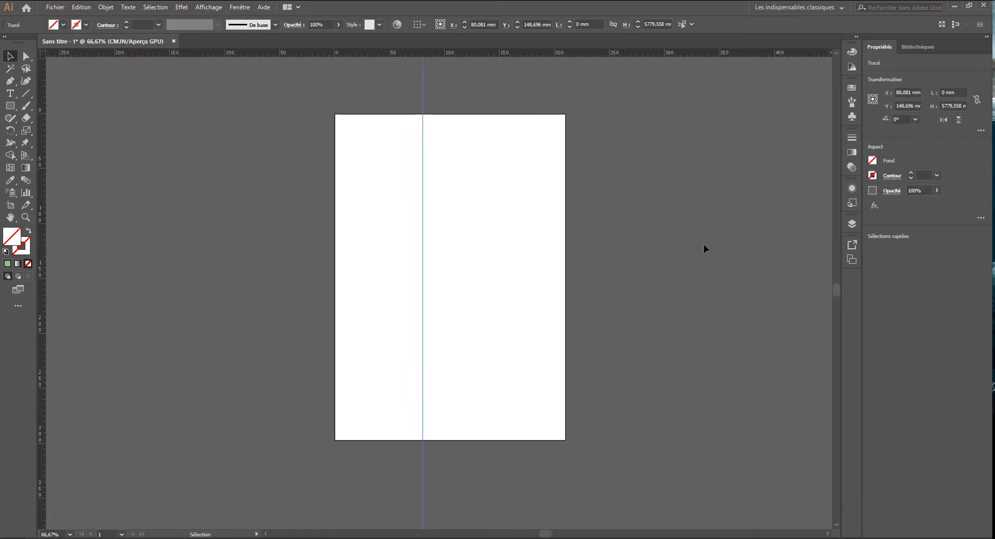
drag(468, 52, 465, 330)
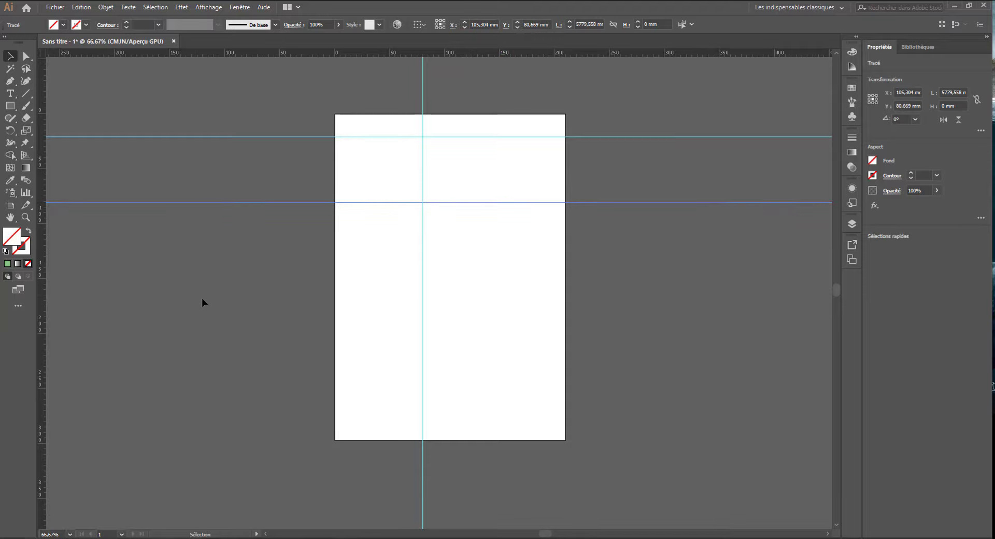
click(269, 136)
drag(309, 136, 302, 137)
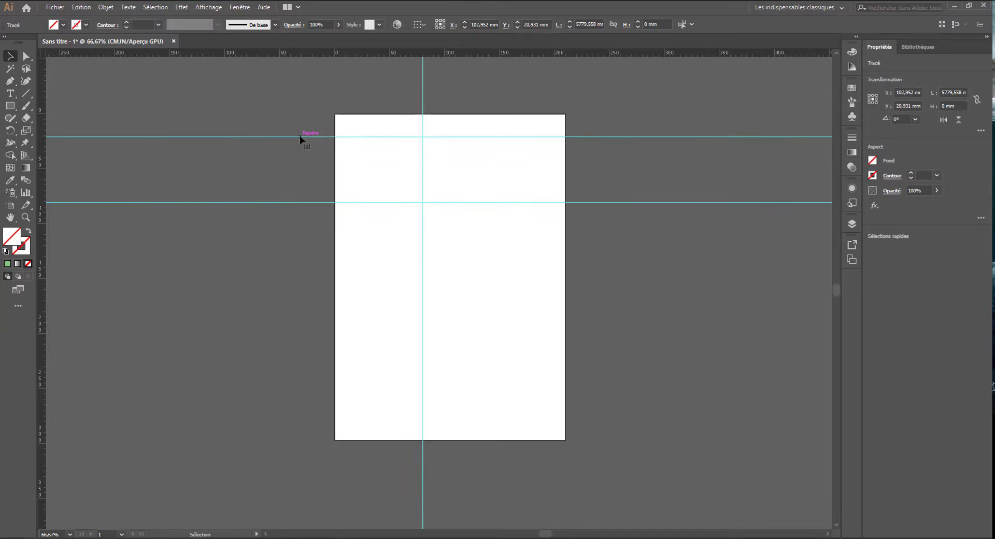
Examine how the guides are listed inside the expanded Calque 1 layer
click(852, 224)
click(749, 236)
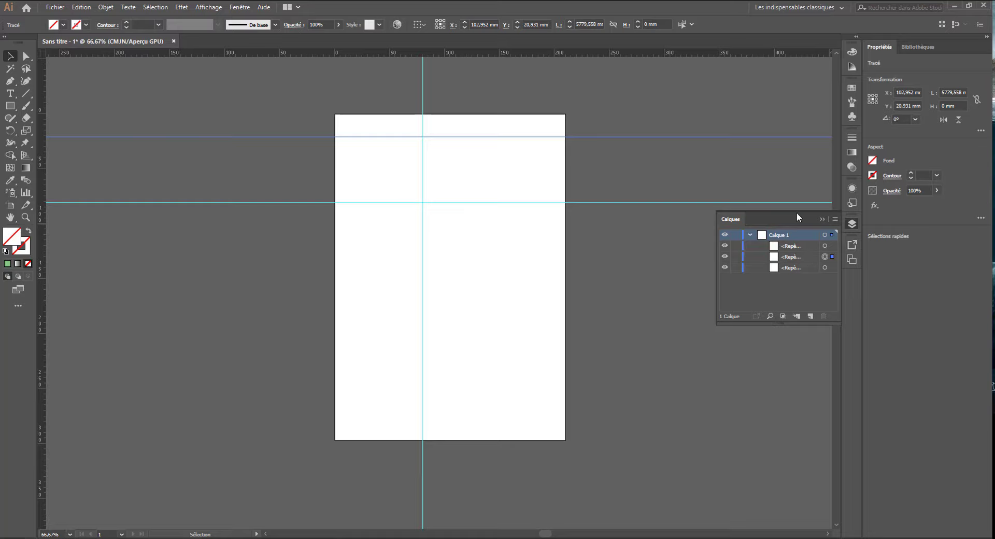
click(851, 224)
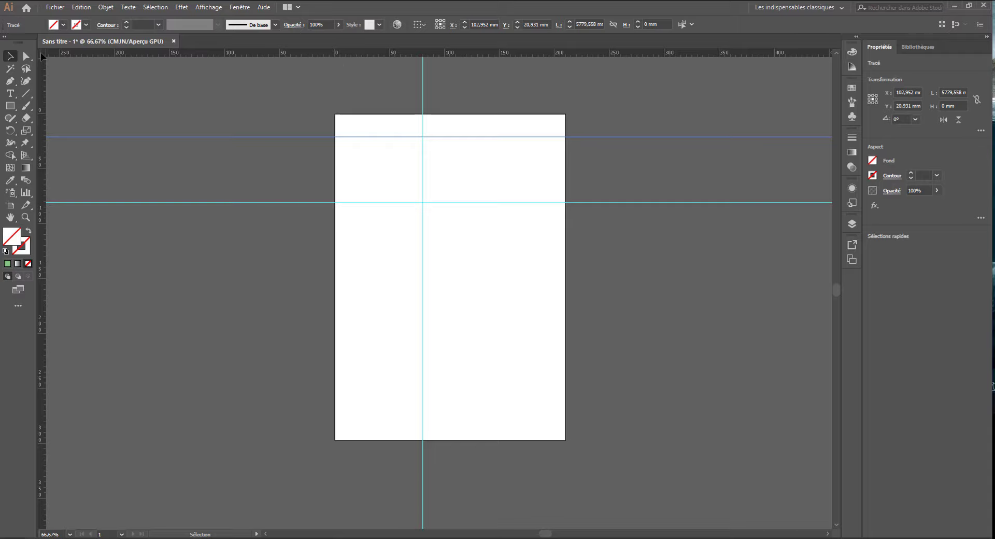
Move the ruler origin to where the vertical guide meets the artboard's top edge and restore the default origin
drag(43, 56, 422, 116)
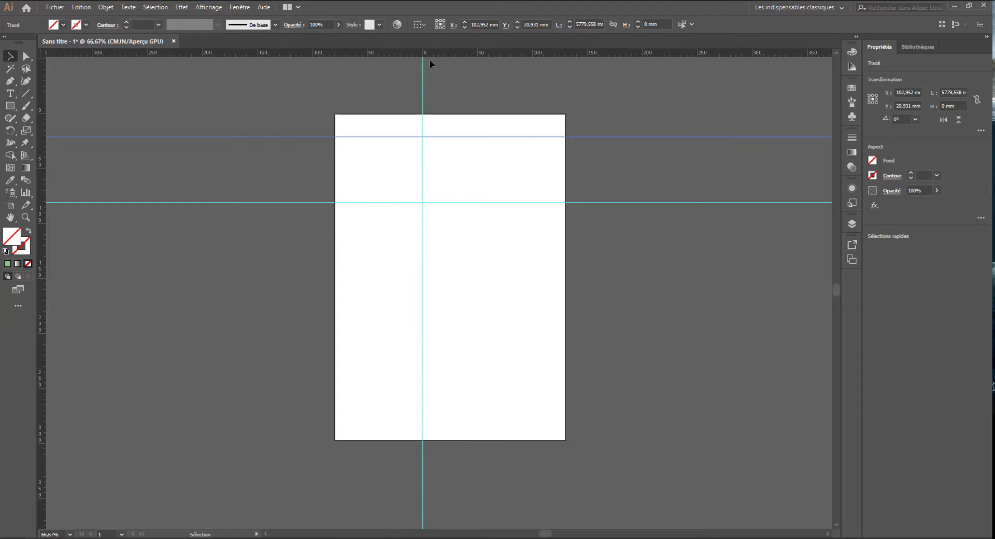
double_click(42, 55)
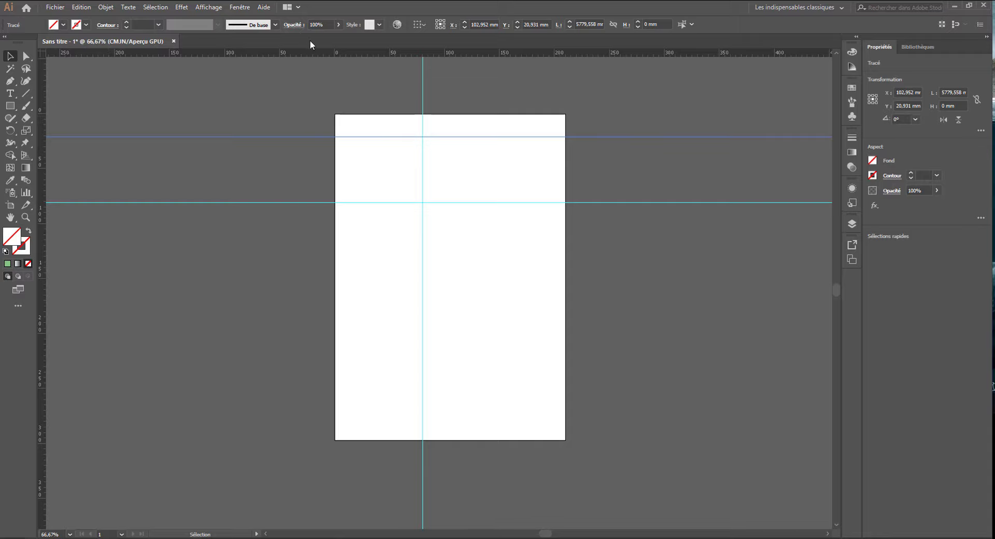
Switch the ruler units to centimetres and back to millimetres
right_click(371, 55)
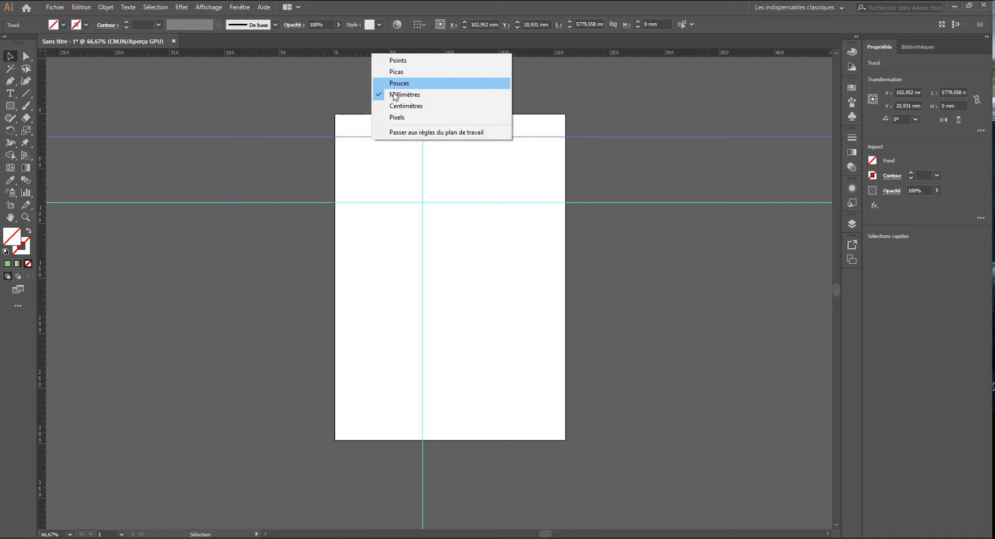
click(403, 106)
right_click(371, 55)
click(386, 95)
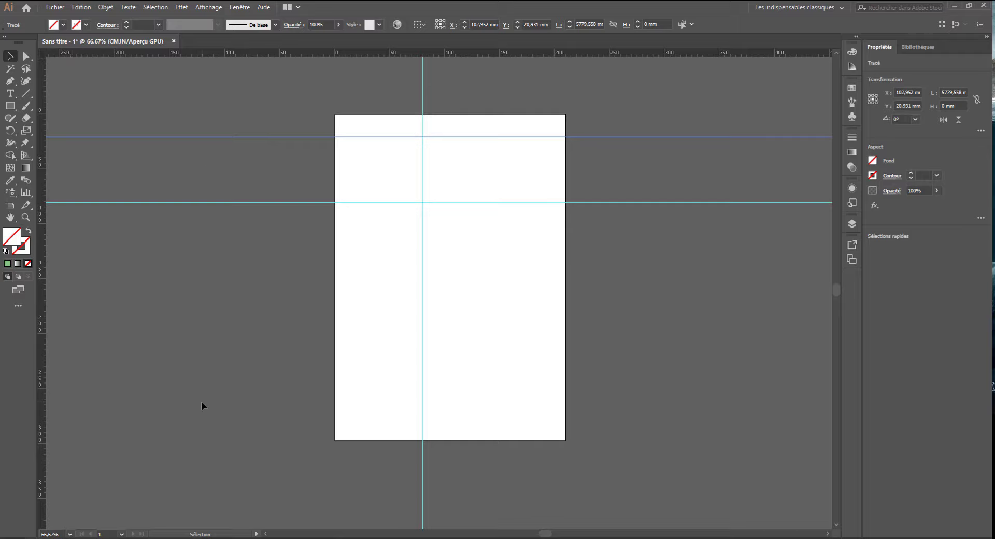
Select all three guides across the artboard and delete them
click(21, 58)
click(15, 58)
drag(258, 62, 581, 311)
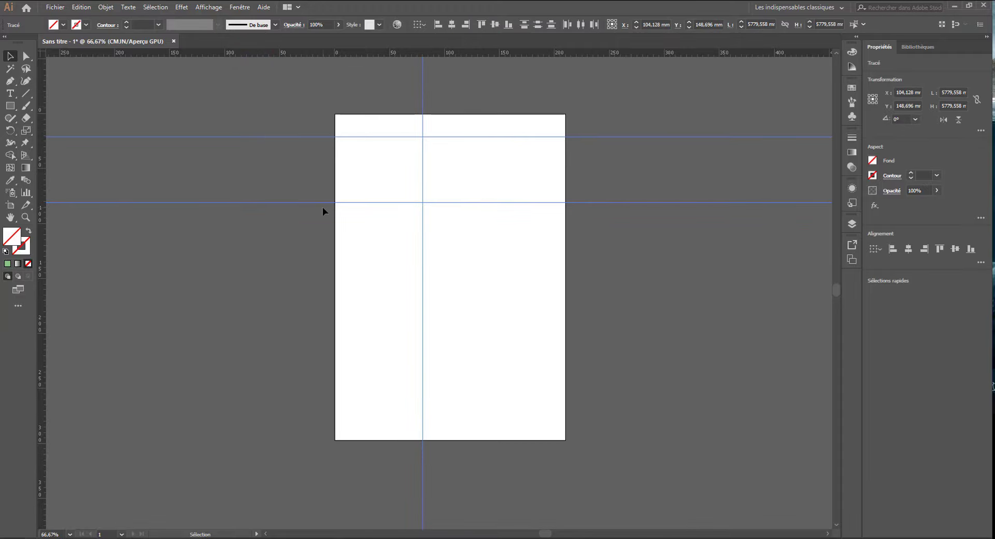
key(Delete)
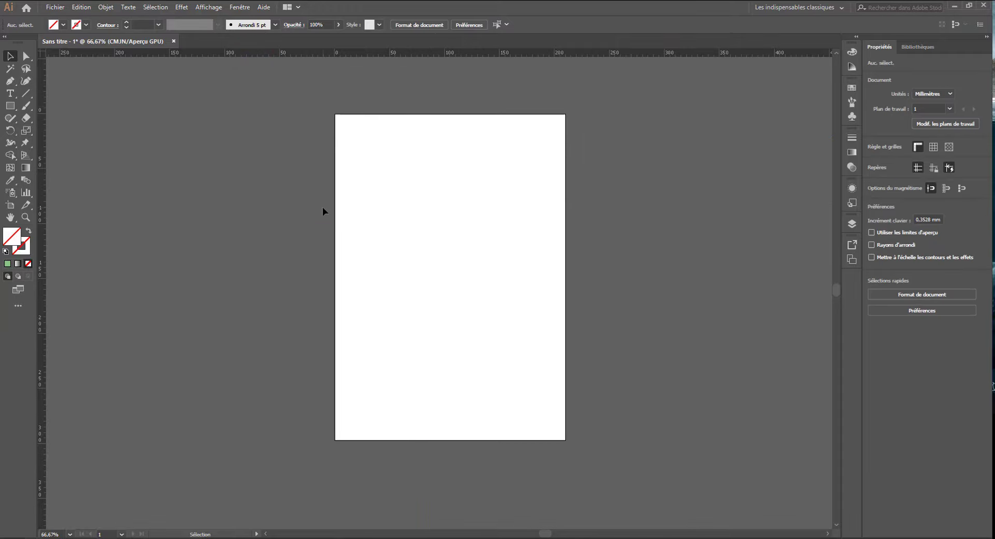
Review the guide commands, then place a vertical guide at about 99 mm, near the middle of the artboard
click(238, 7)
mouse_move(209, 8)
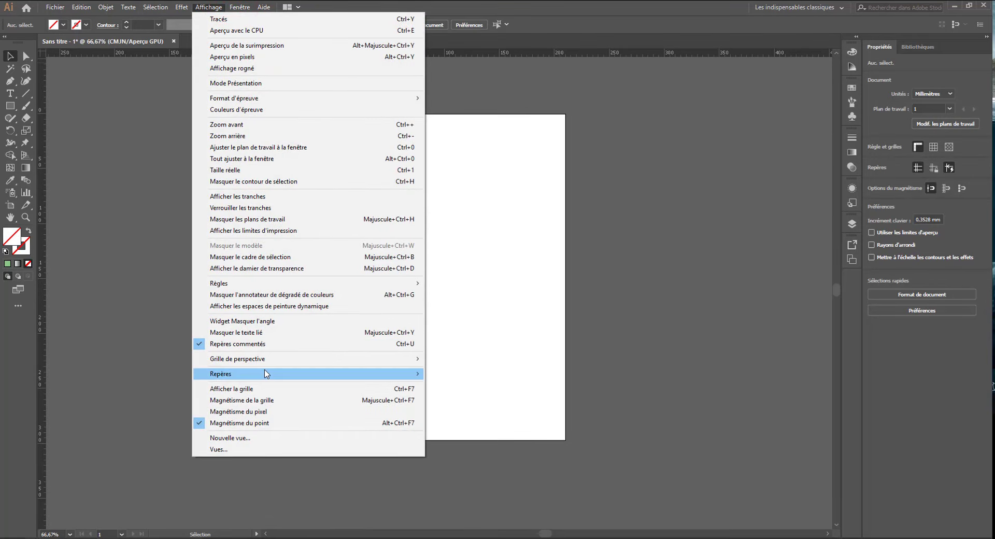
mouse_move(266, 373)
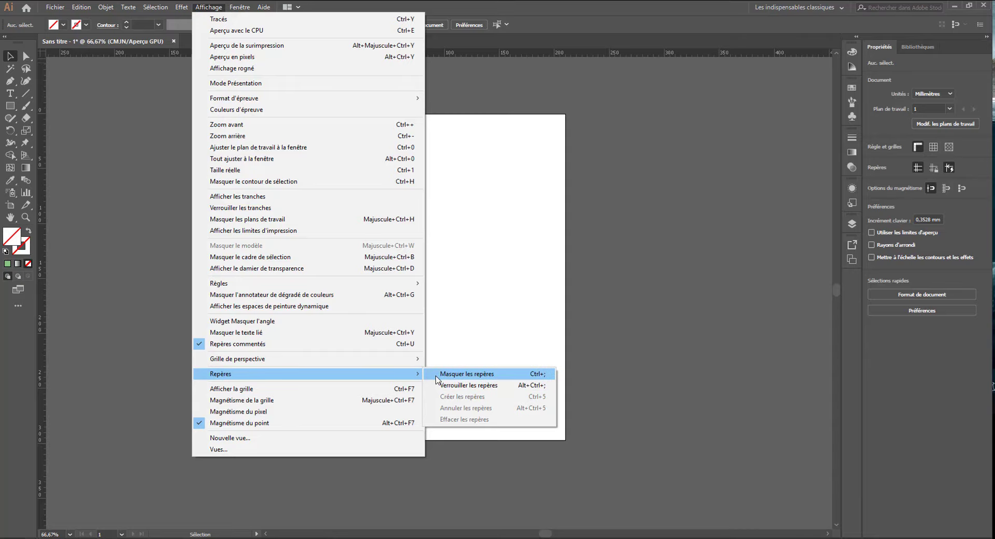
click(71, 298)
drag(44, 275, 444, 275)
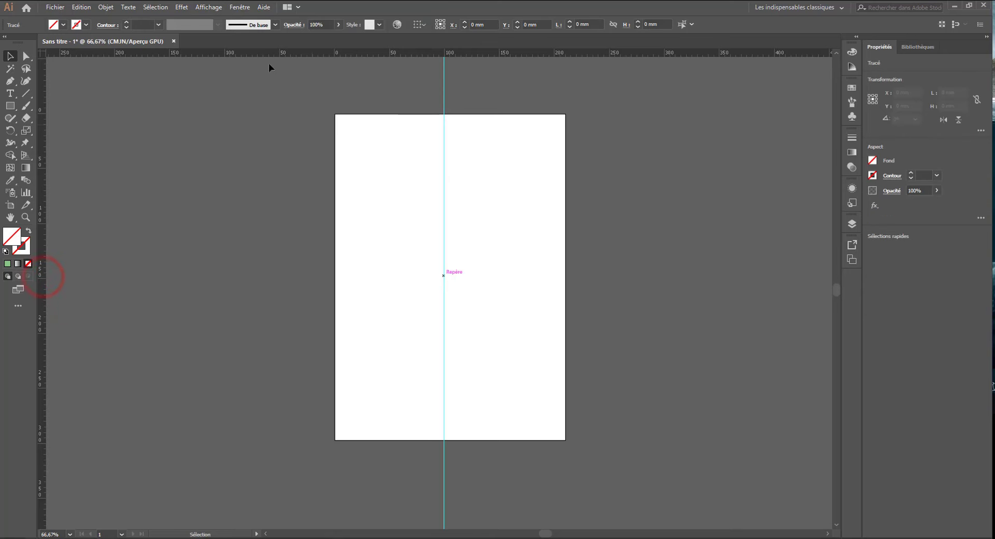
Display the document grid and delete the vertical guide near the middle of the artboard
click(208, 7)
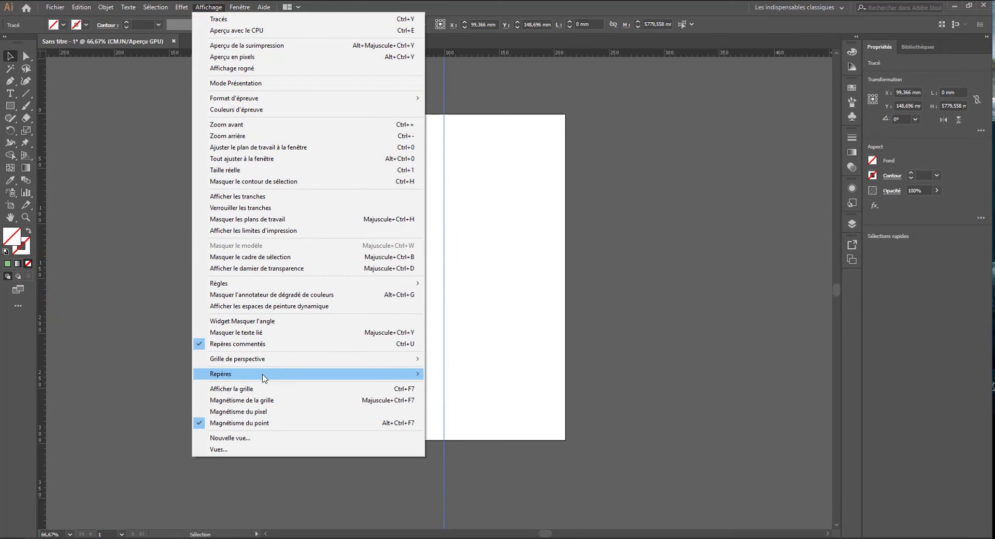
mouse_move(322, 377)
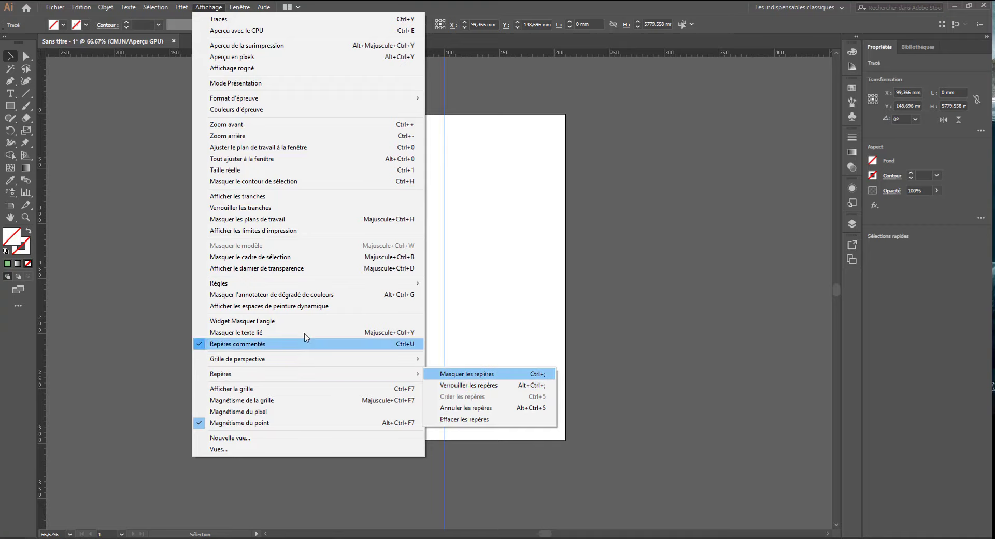
mouse_move(266, 287)
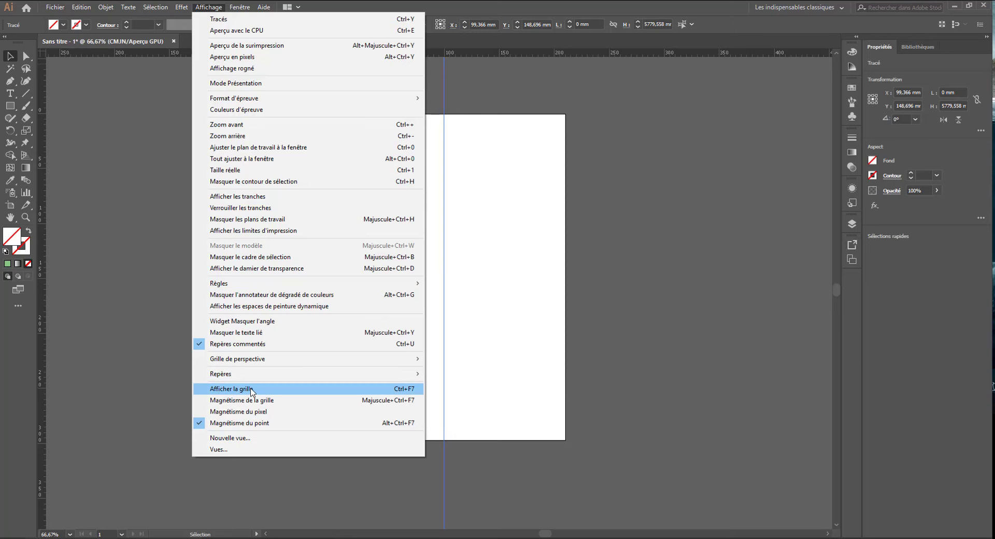
click(275, 389)
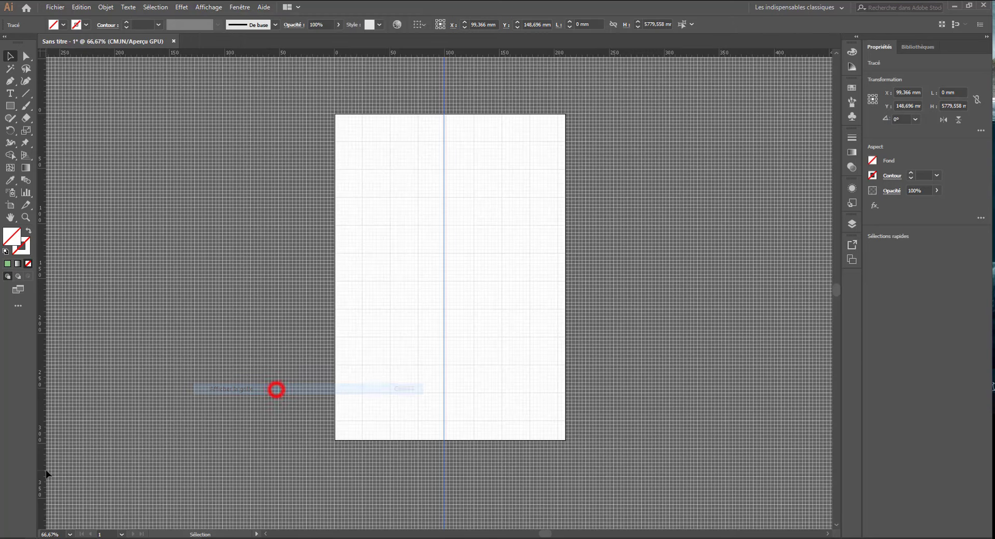
drag(444, 251, 333, 255)
key(Delete)
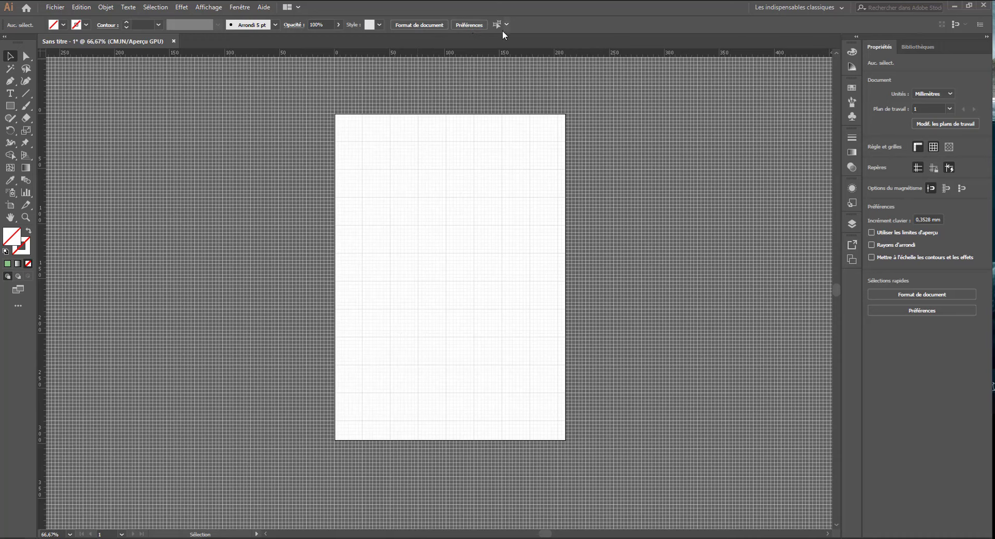
click(80, 7)
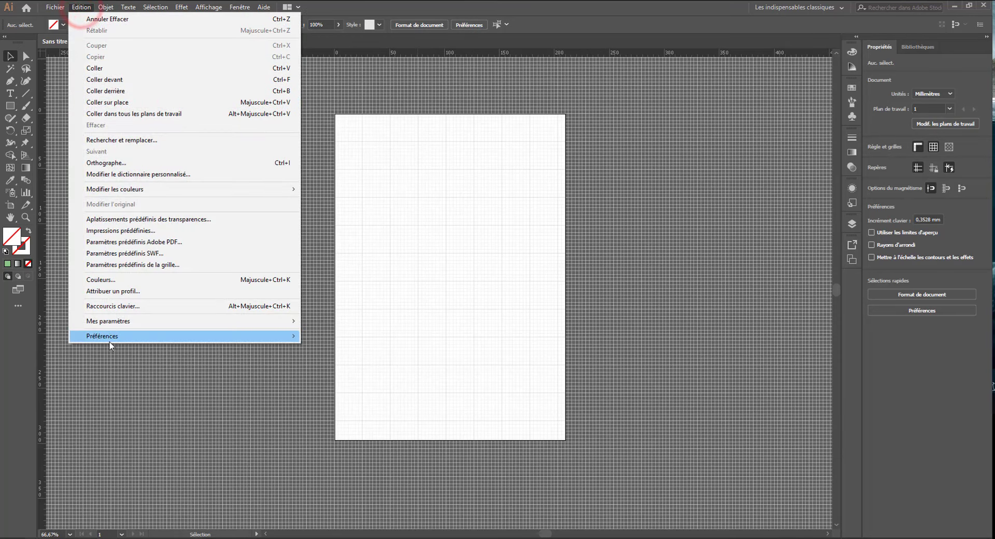
mouse_move(115, 338)
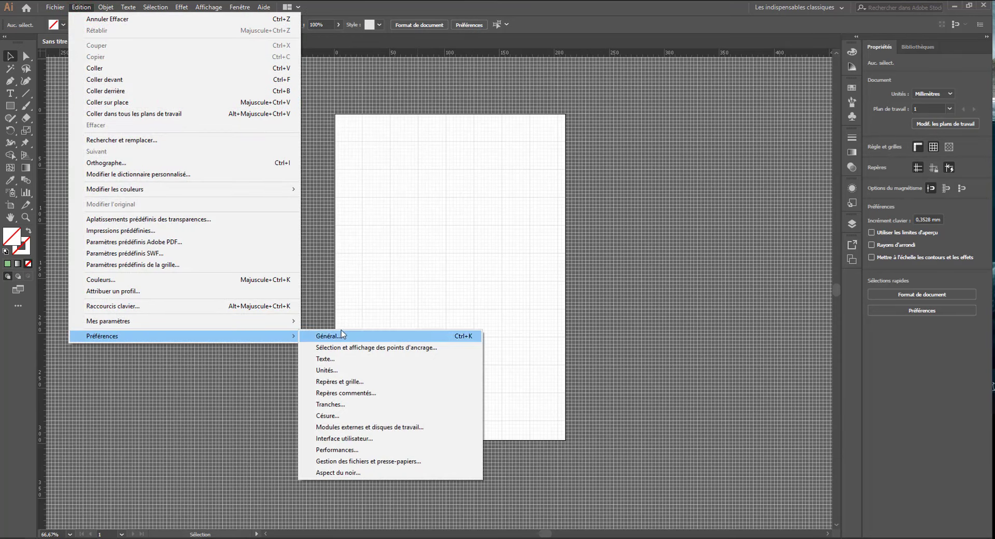
click(436, 151)
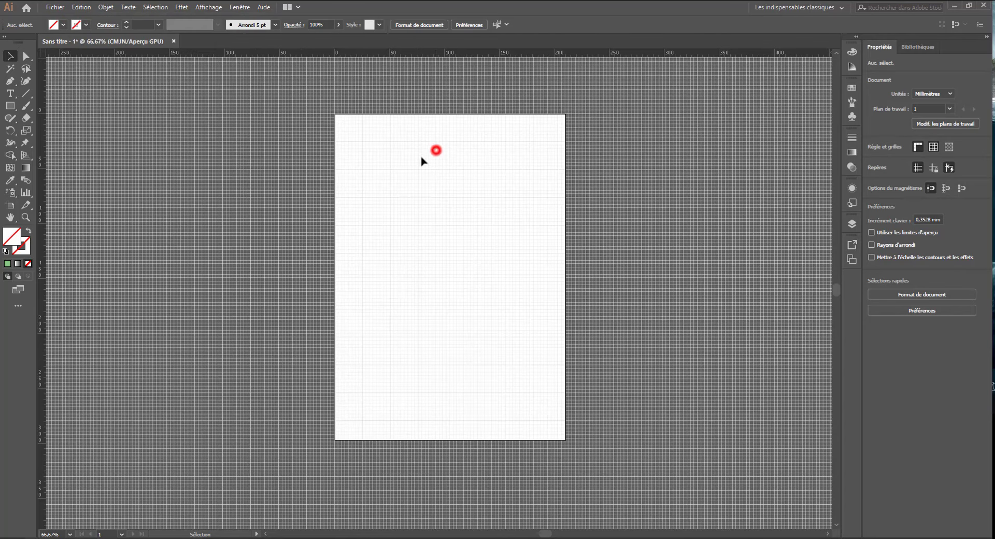
Show the artboard at 100% and turn on snapping to the grid
scroll(362, 254, up, 2)
scroll(368, 295, down, 3)
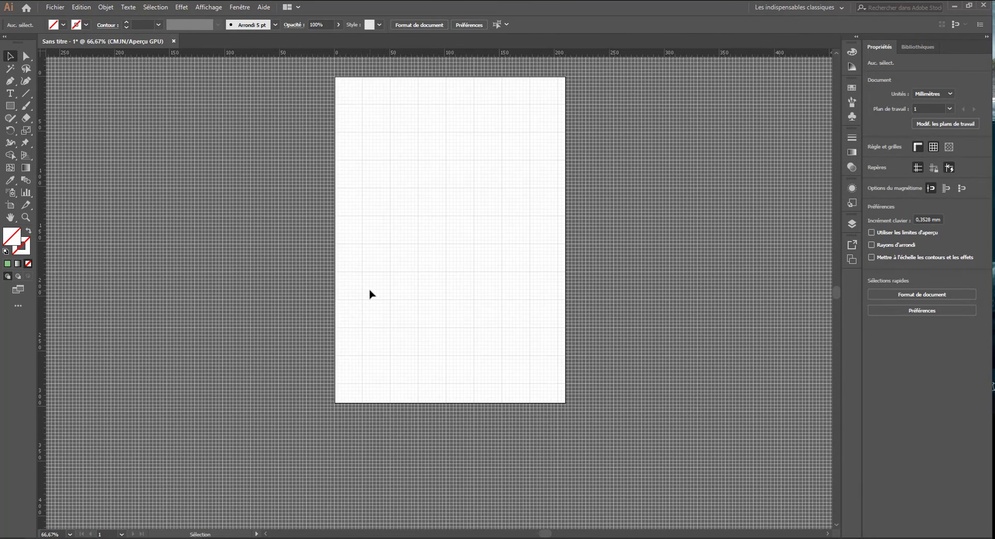
key(ctrl+1)
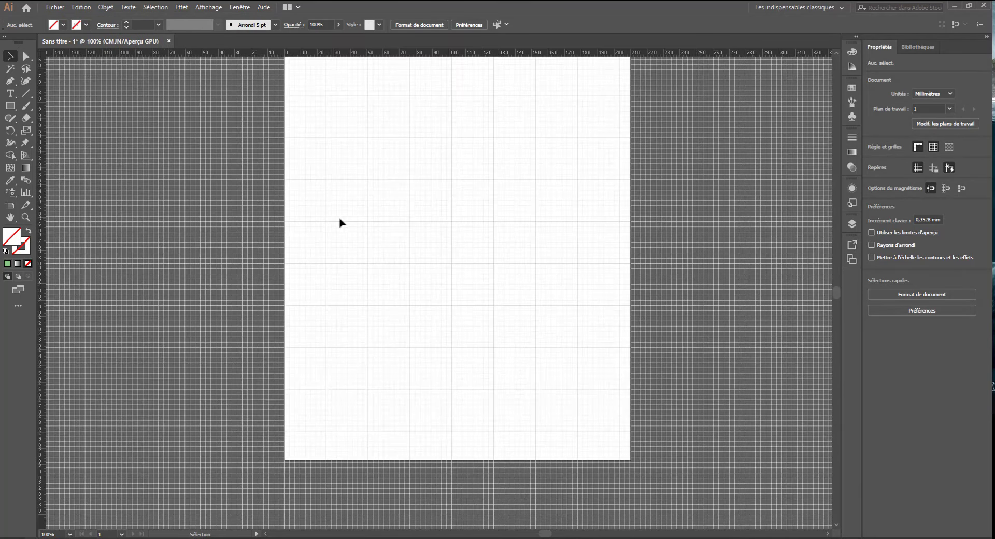
scroll(343, 248, up, 3)
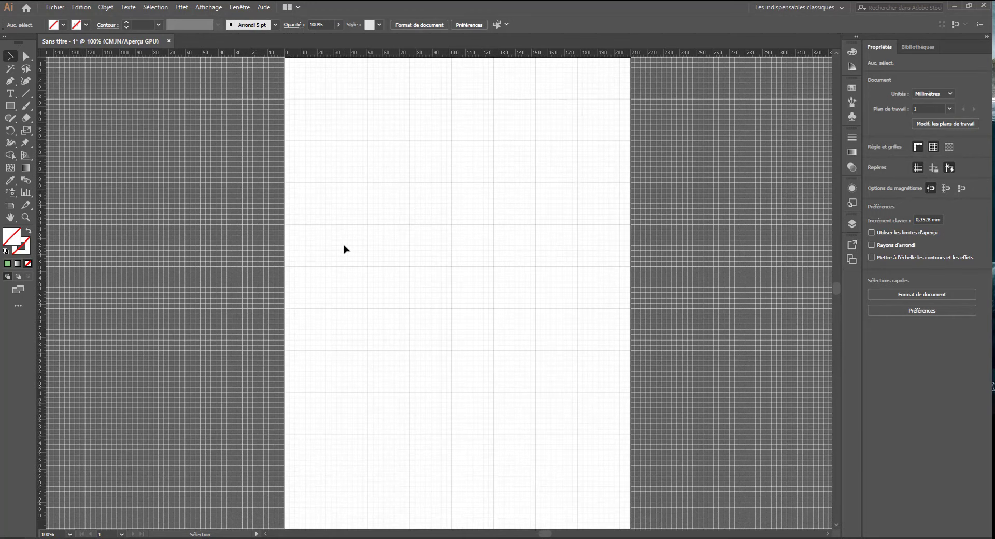
scroll(344, 250, up, 3)
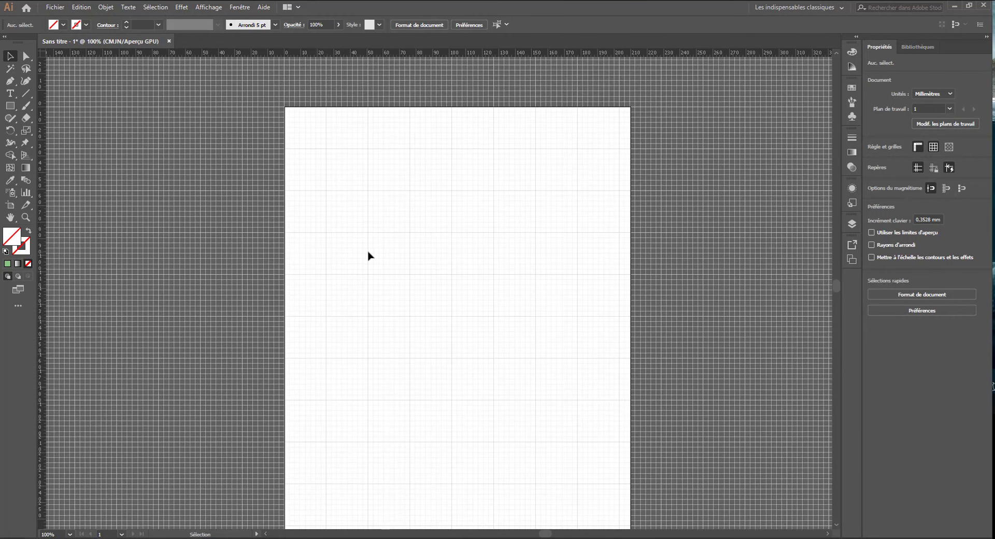
click(234, 9)
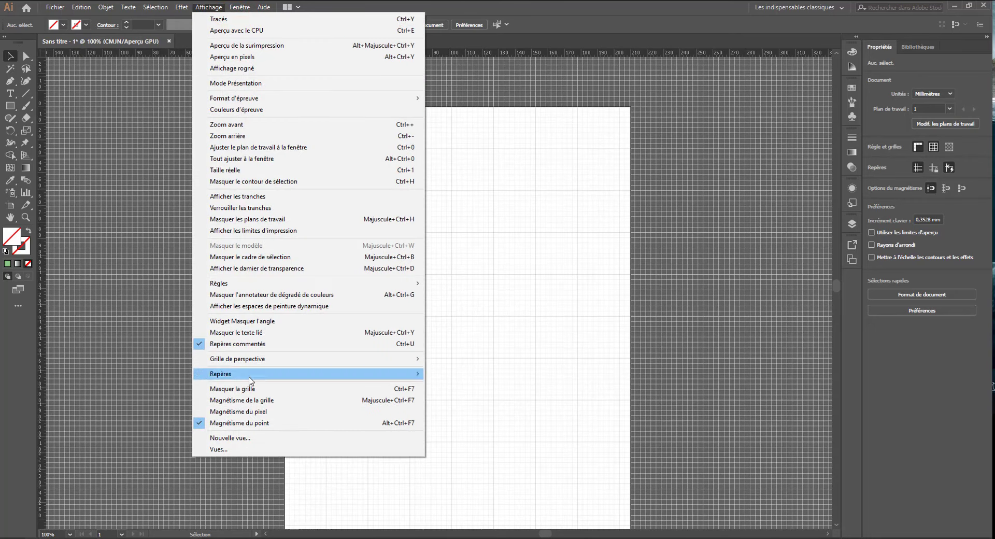
click(258, 400)
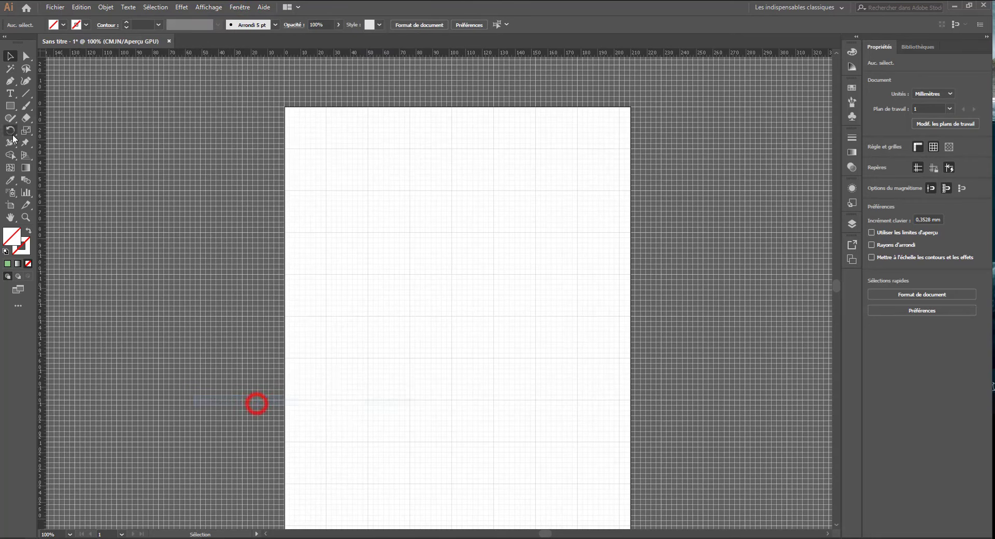
Draw a test rectangle about 95 by 54 mm in the artboard's upper part and delete it
click(10, 105)
drag(341, 155, 496, 244)
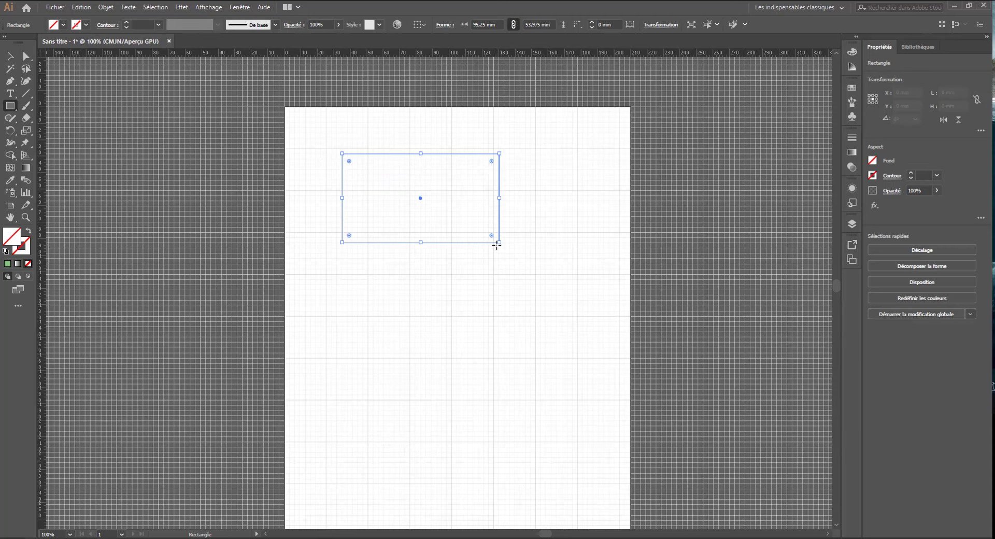
key(Delete)
Turn off snapping to the grid
click(239, 7)
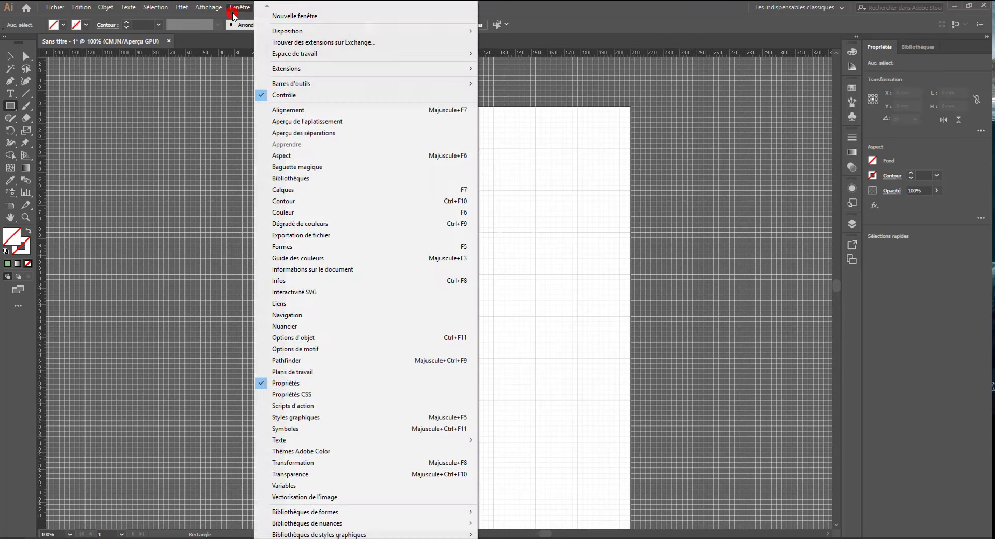
mouse_move(208, 6)
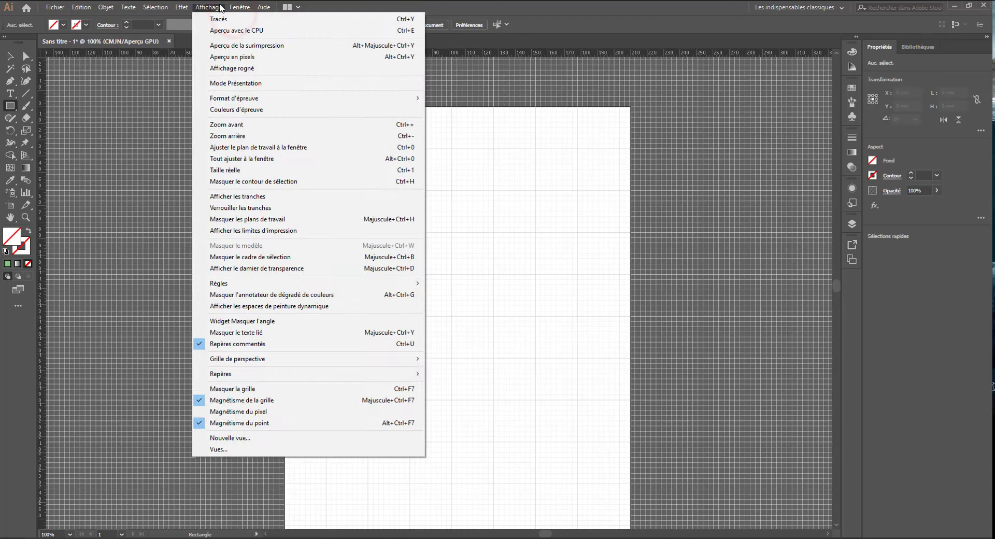
click(239, 404)
click(238, 404)
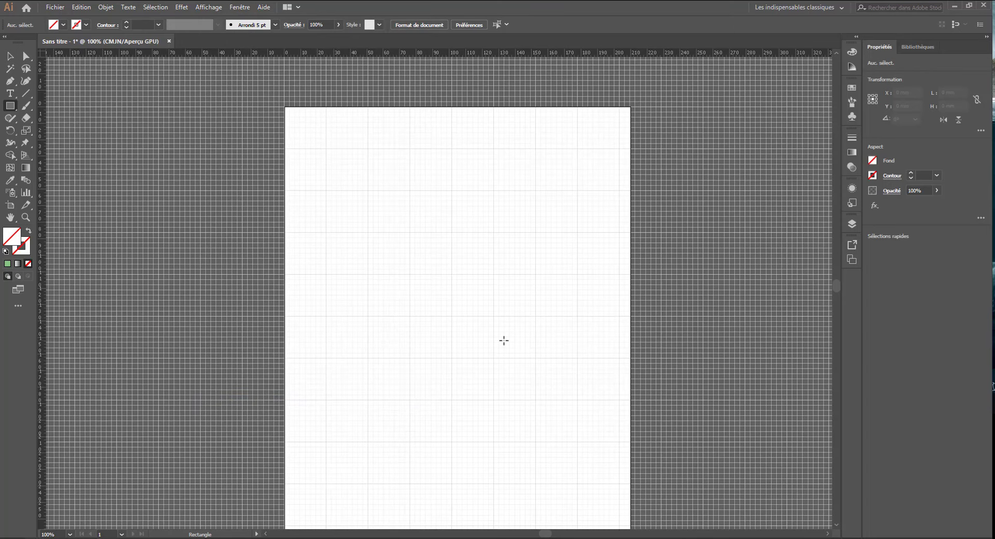
key(ctrl+quotedbl)
key(ctrl+quotedbl)
key(ctrl+quotedbl)
key(ctrl+quotedbl)
key(ctrl+quotedbl)
key(ctrl+quotedbl)
scroll(135, 155, up, 3)
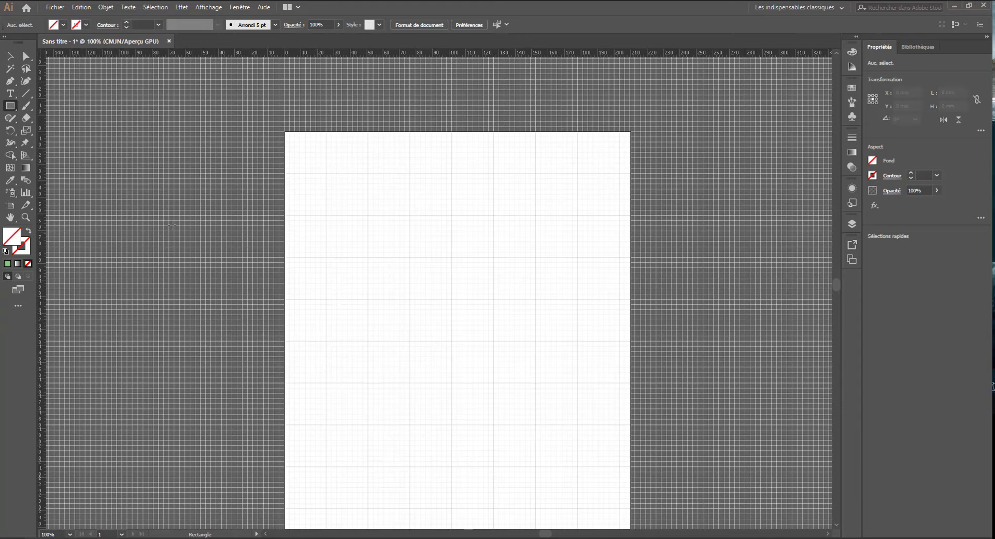
scroll(169, 302, down, 5)
scroll(192, 243, up, 2)
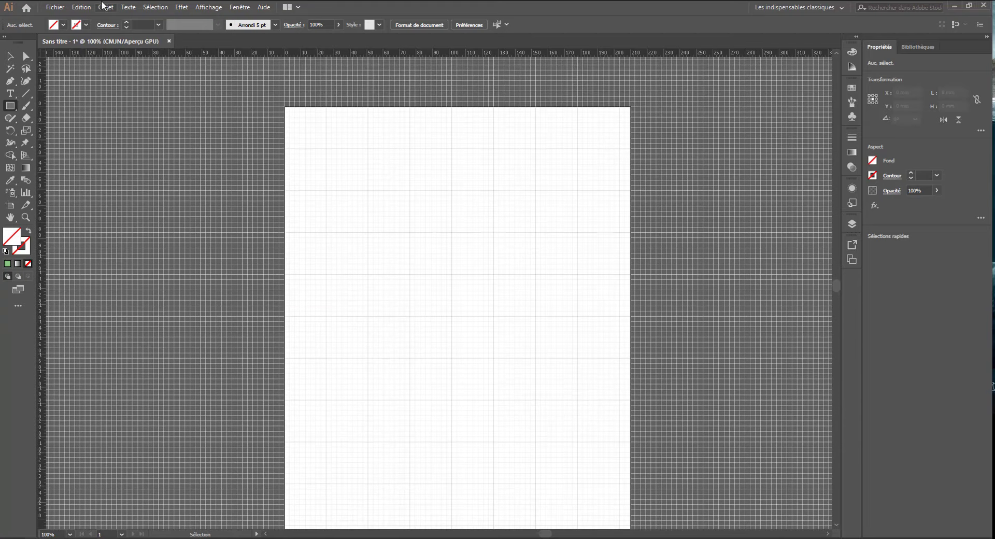
Review the General preferences and enable Rayons d'arrondi and Mettre à l'échelle les contours et les effets
click(82, 7)
mouse_move(129, 335)
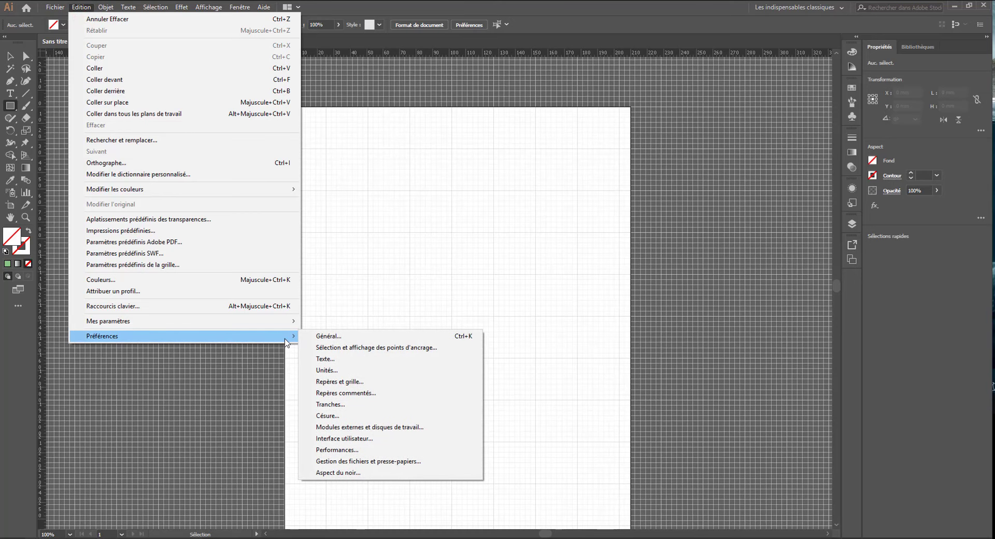
click(339, 336)
drag(295, 98, 470, 72)
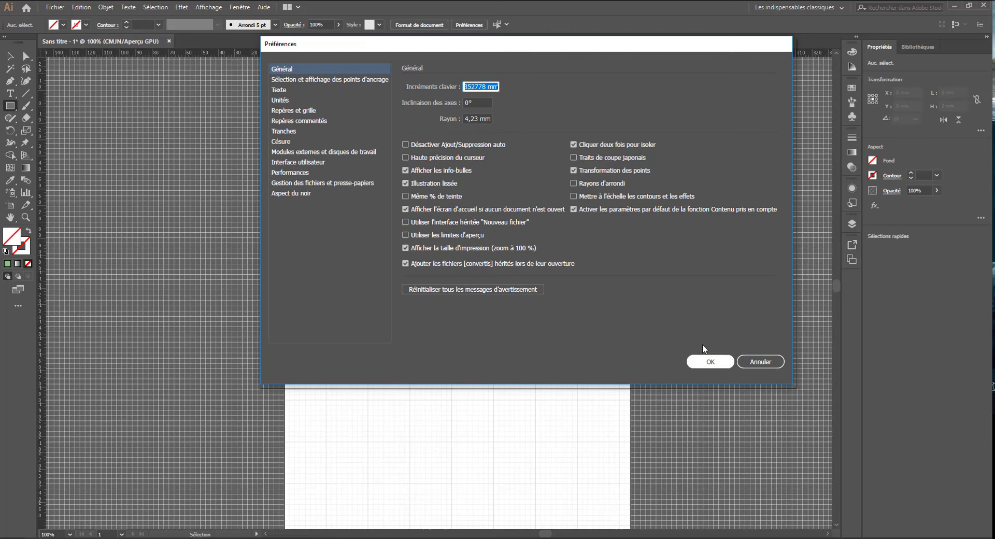
click(485, 101)
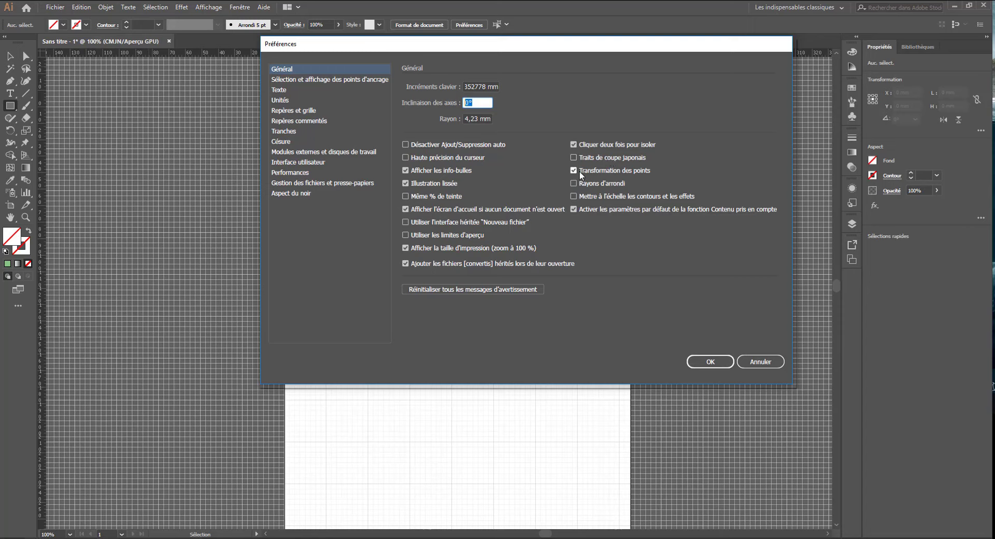
click(587, 187)
click(583, 197)
In the selection and anchor point preferences, show anchor points for the Selection and shape tools and raise the anchor size two notches above default
click(288, 80)
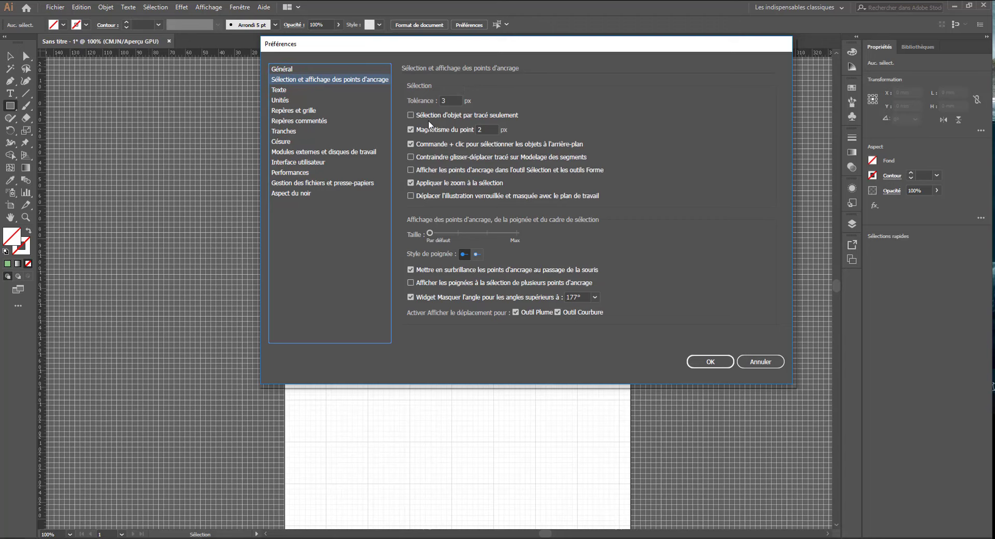
click(450, 101)
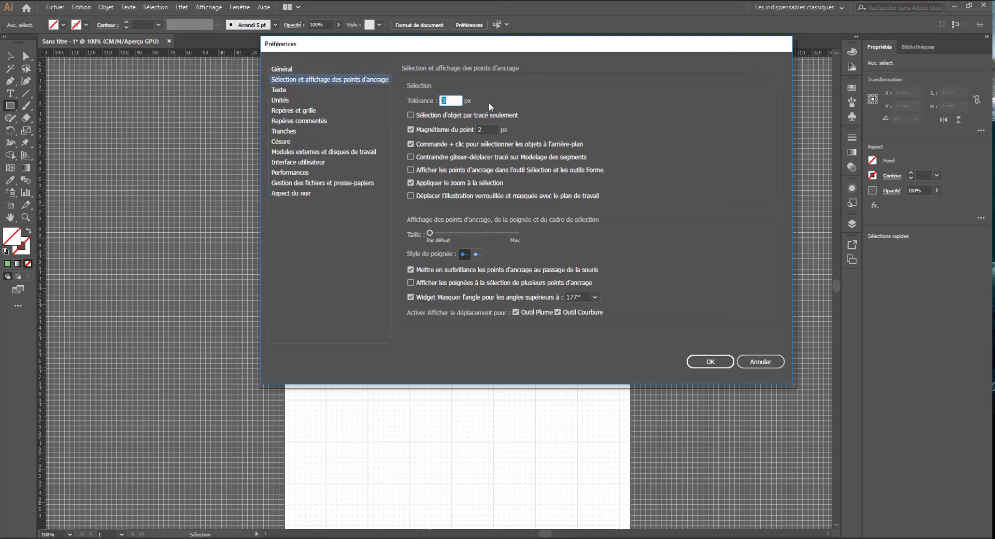
click(434, 115)
click(456, 171)
click(477, 254)
click(464, 254)
drag(449, 233, 505, 237)
click(691, 361)
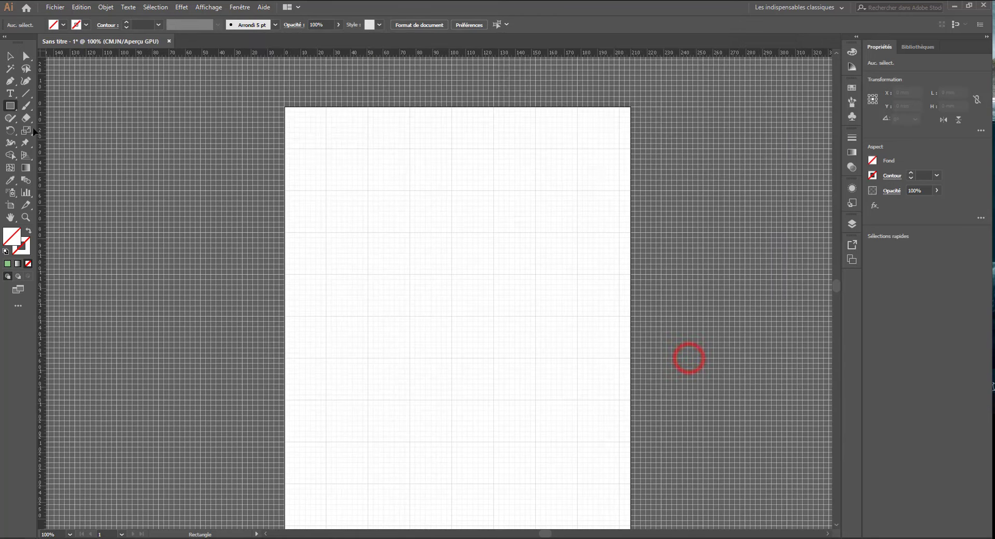
Draw an open path of three straight segments with the Pen tool in the artboard's upper half
click(8, 81)
click(330, 203)
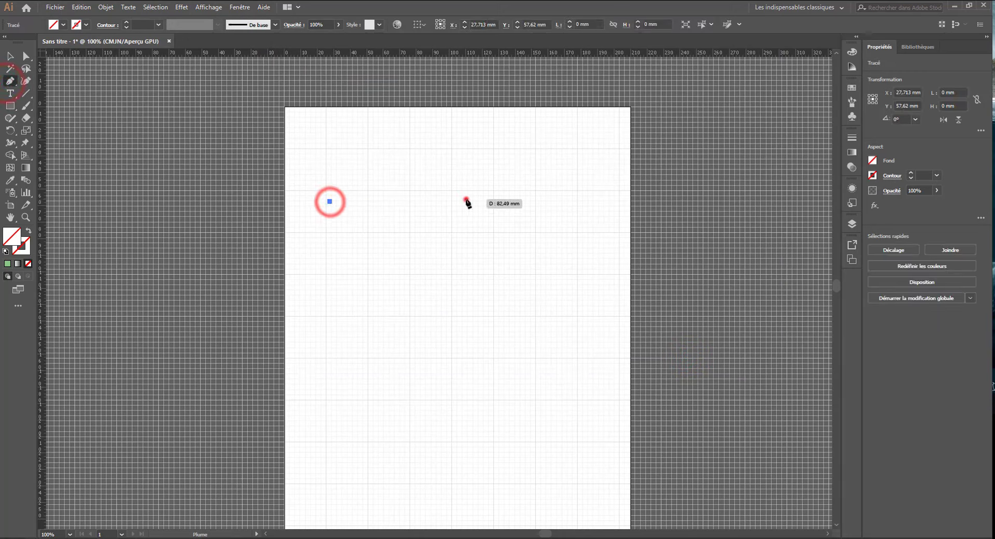
click(465, 200)
click(491, 292)
click(381, 319)
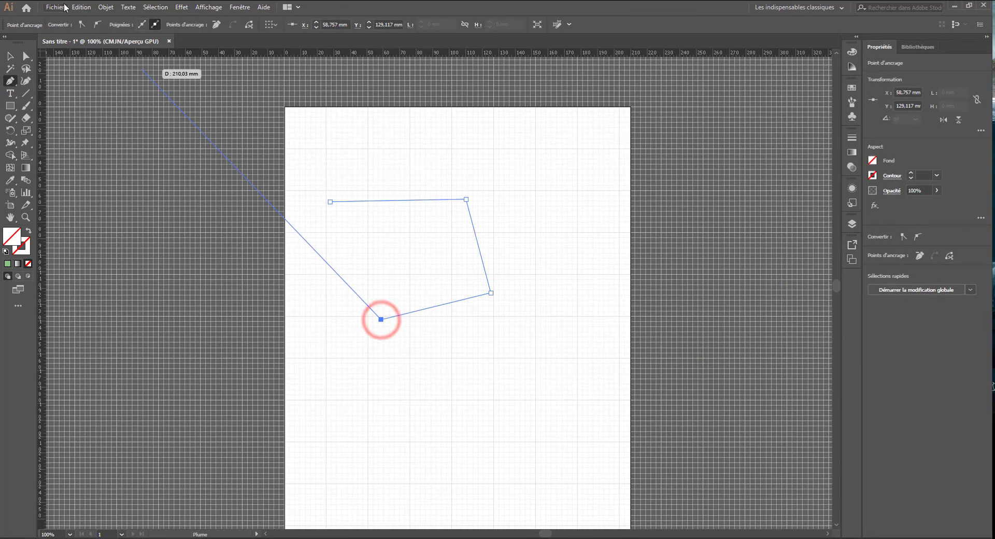
Lower the anchor point display size to one notch above default in the preferences and apply it
click(82, 7)
click(122, 334)
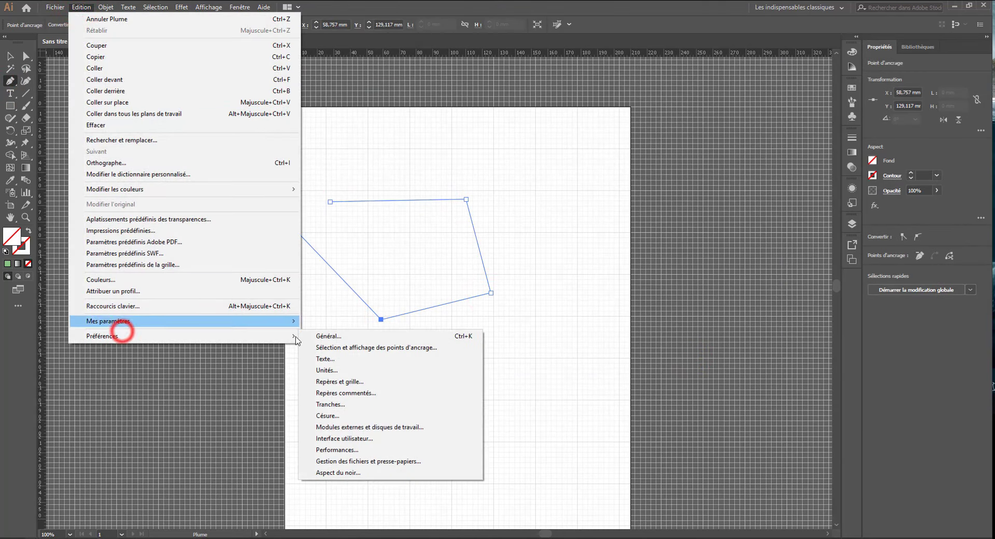
click(342, 347)
drag(378, 41, 619, 63)
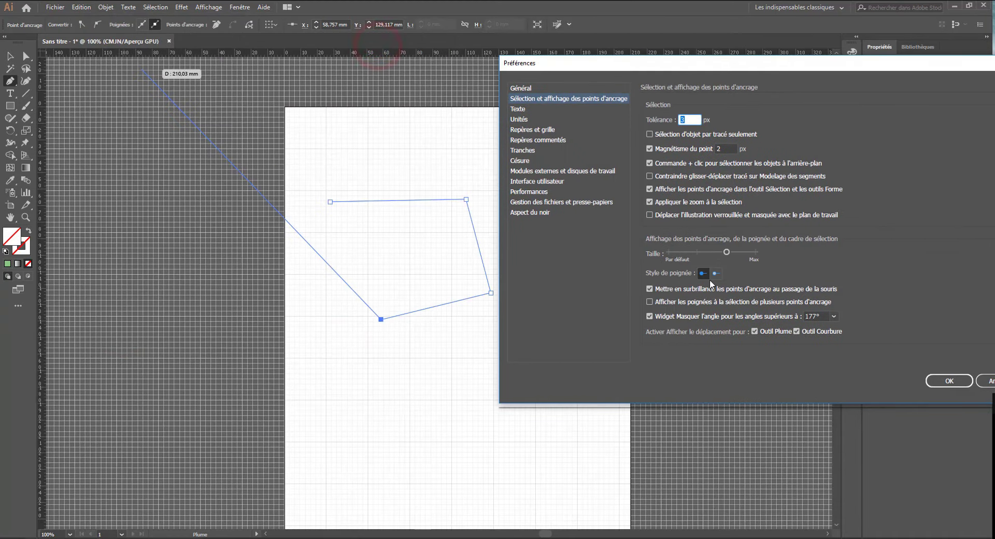
click(697, 252)
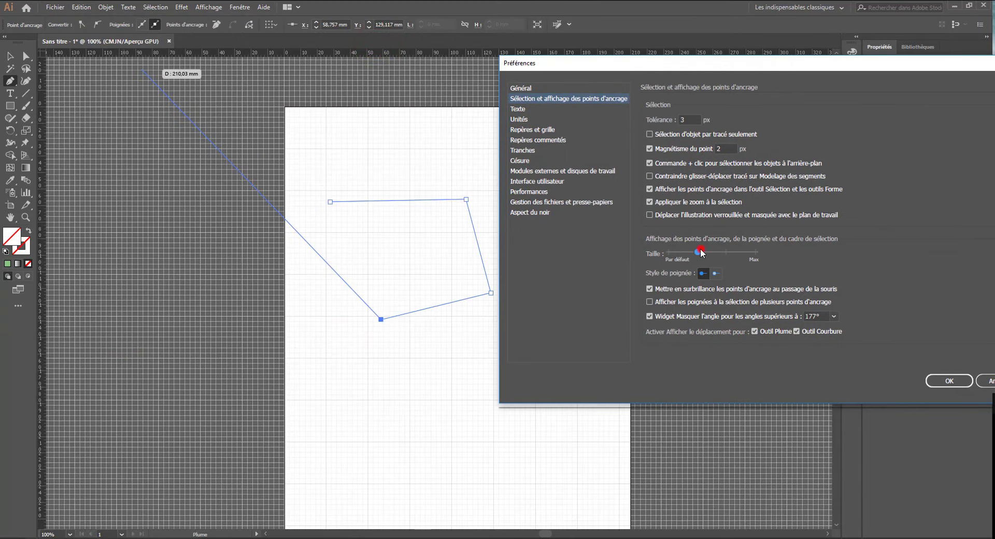
click(949, 381)
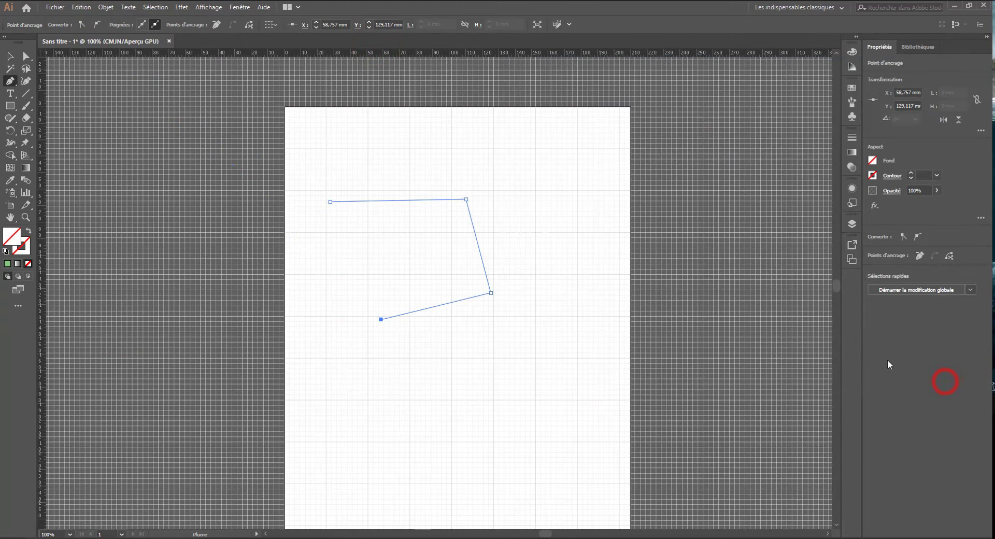
Review the Texte preferences, including the size, tracking and placeholder text options, without changing anything
click(81, 7)
mouse_move(140, 327)
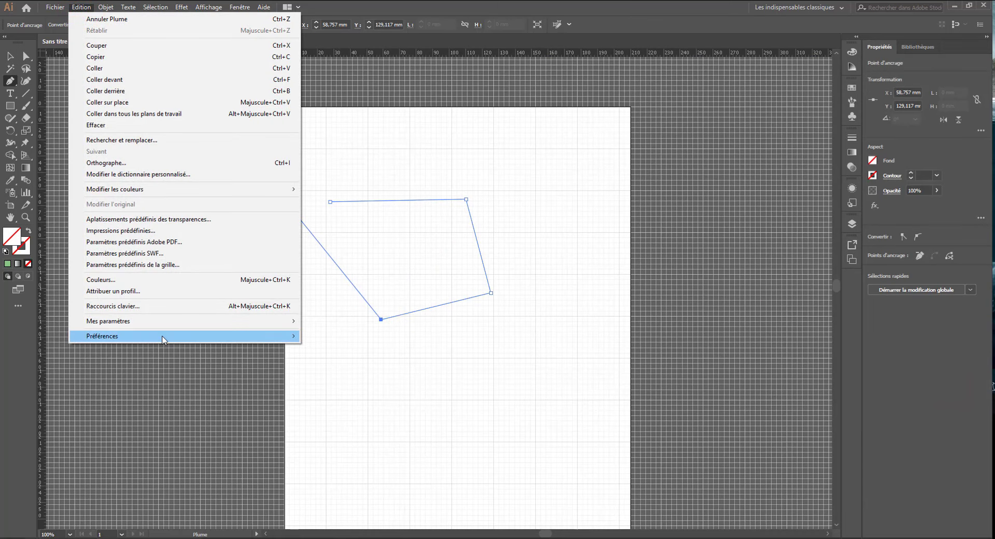
click(370, 347)
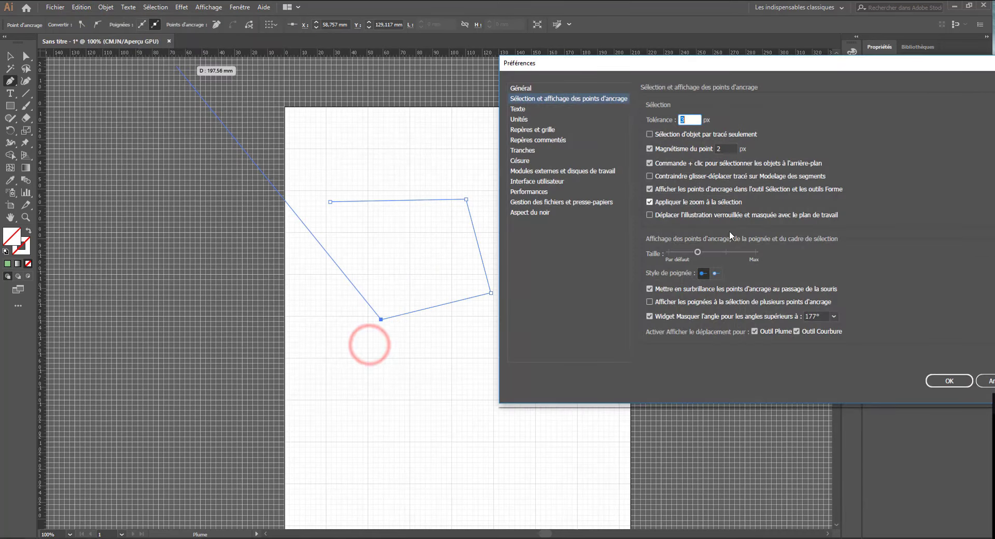
click(513, 110)
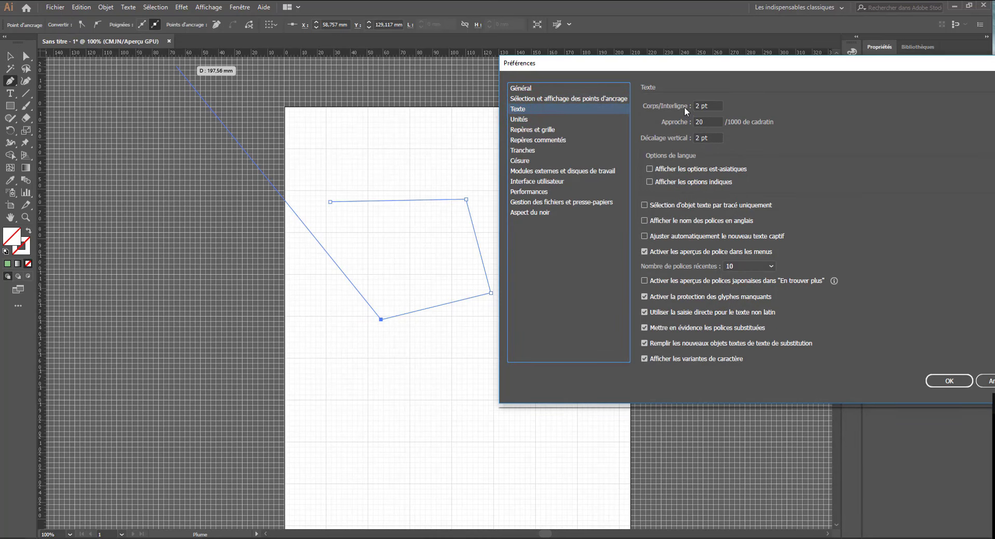
drag(685, 63, 639, 65)
click(661, 108)
click(670, 123)
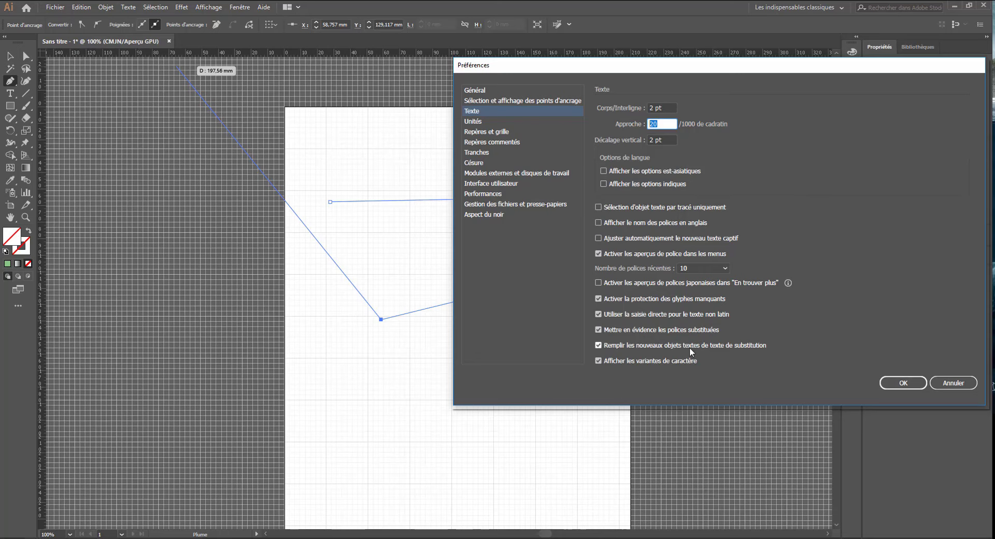
click(948, 382)
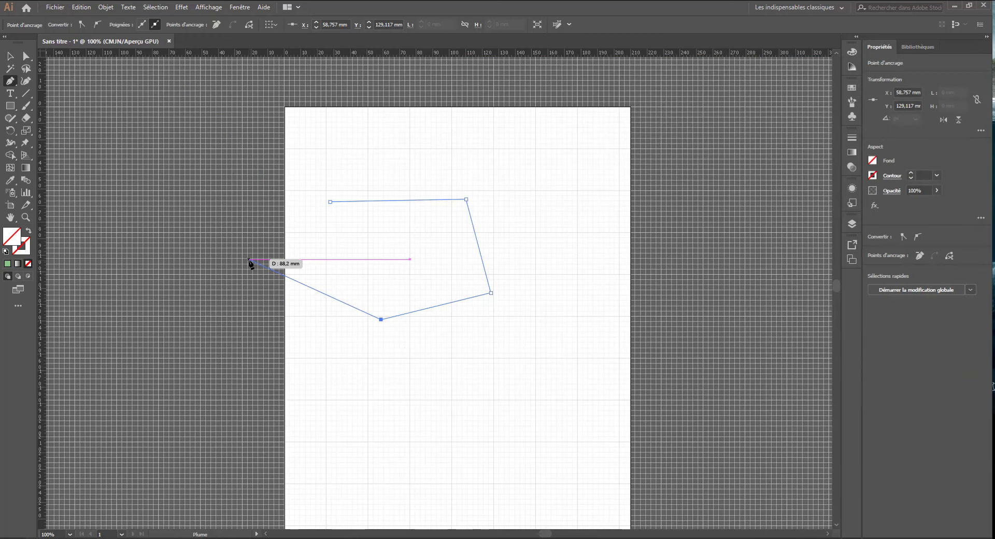
Delete the open pen path from the artboard
key(Delete)
key(Delete)
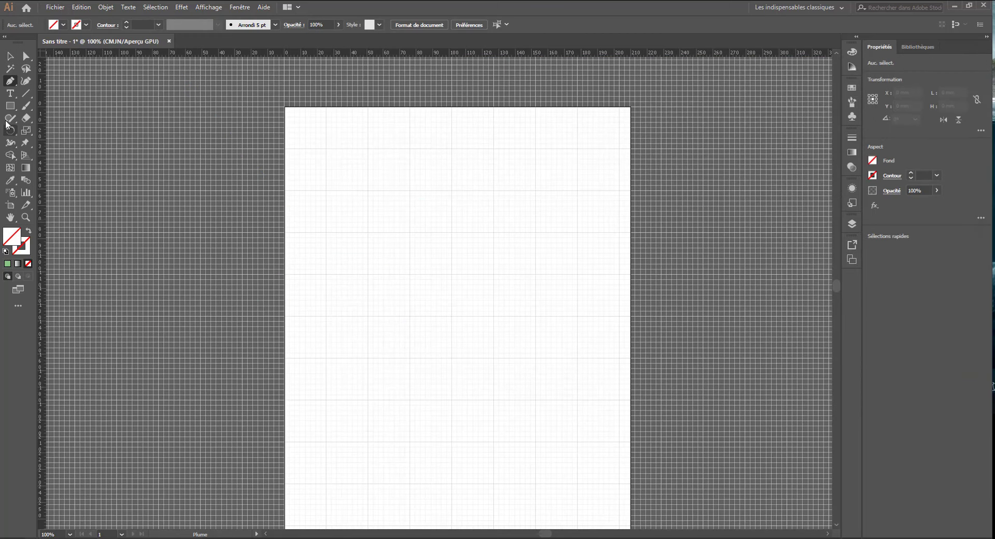
Test the placeholder text by drawing a text frame about 113 by 84 mm in the artboard's upper half, and delete it
click(10, 94)
drag(308, 183, 495, 320)
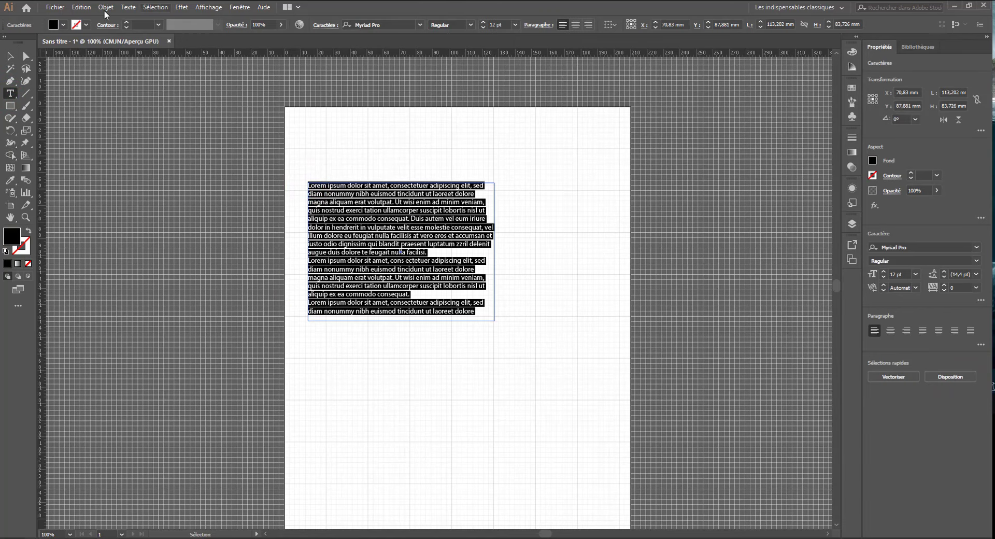
click(10, 54)
key(Delete)
click(400, 206)
Reopen the Texte preferences and review the unit choices for general, stroke and type measurements in the Unités preferences
click(81, 6)
mouse_move(106, 7)
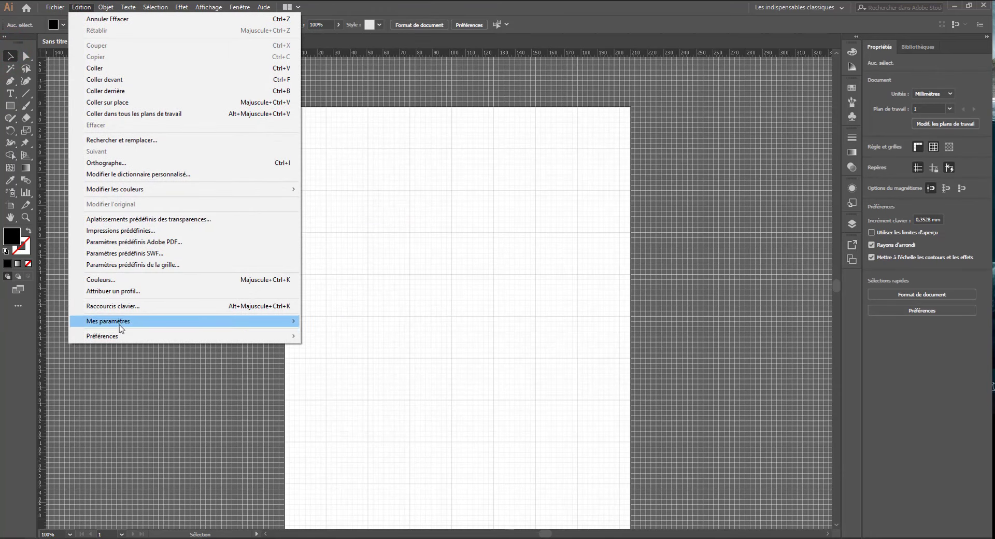
mouse_move(268, 337)
click(350, 358)
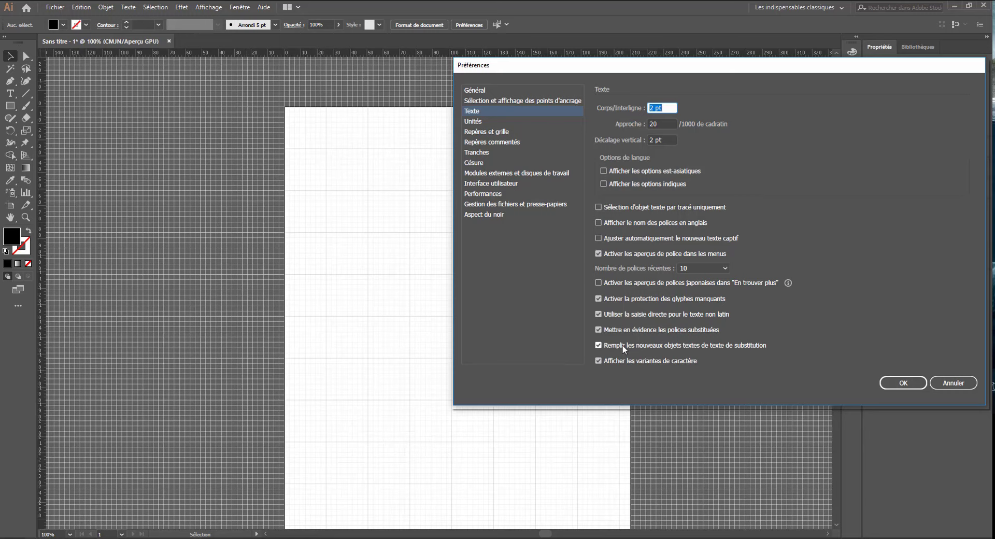
click(476, 120)
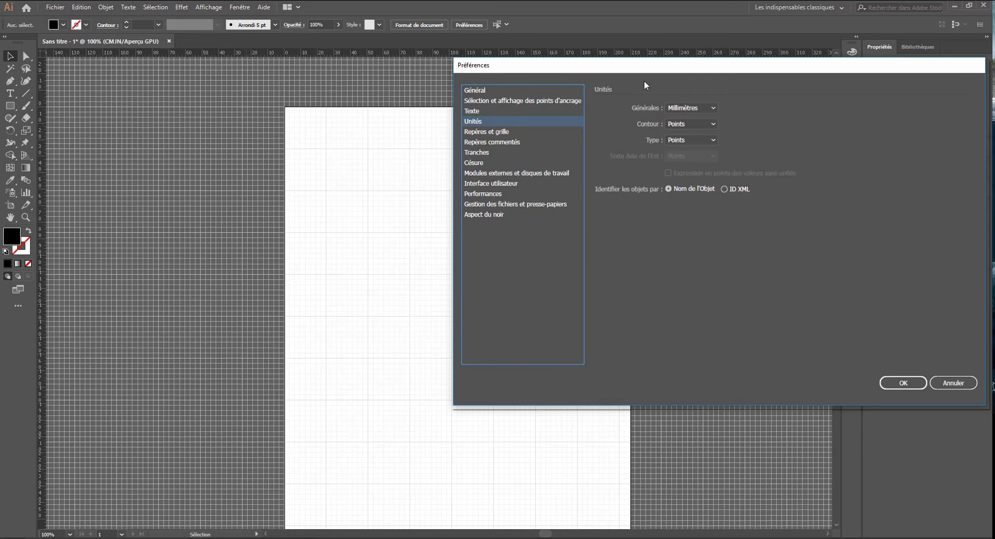
click(674, 108)
click(679, 107)
click(674, 125)
click(674, 125)
click(676, 140)
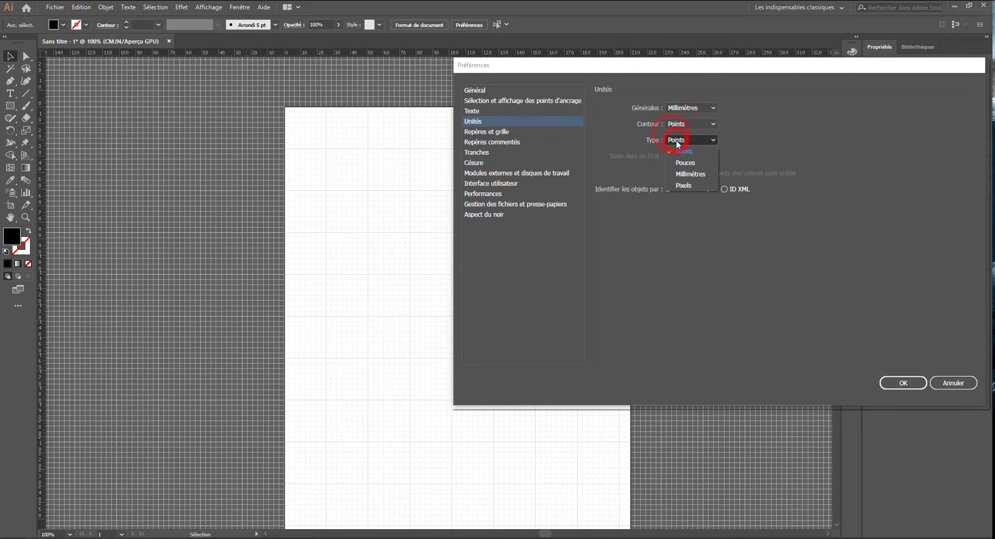
click(676, 140)
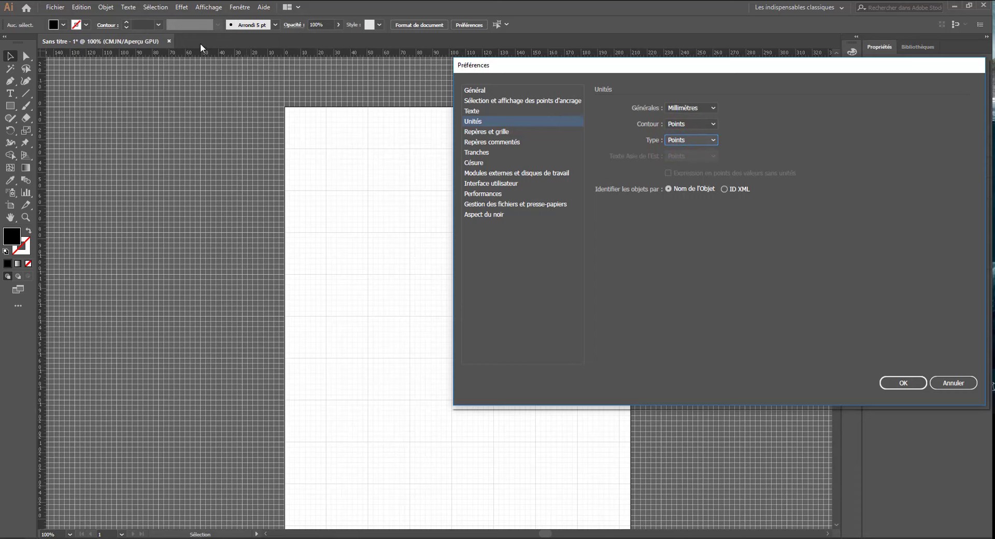
Examine the colour and line style options for guides in the Repères et grille preferences
click(507, 134)
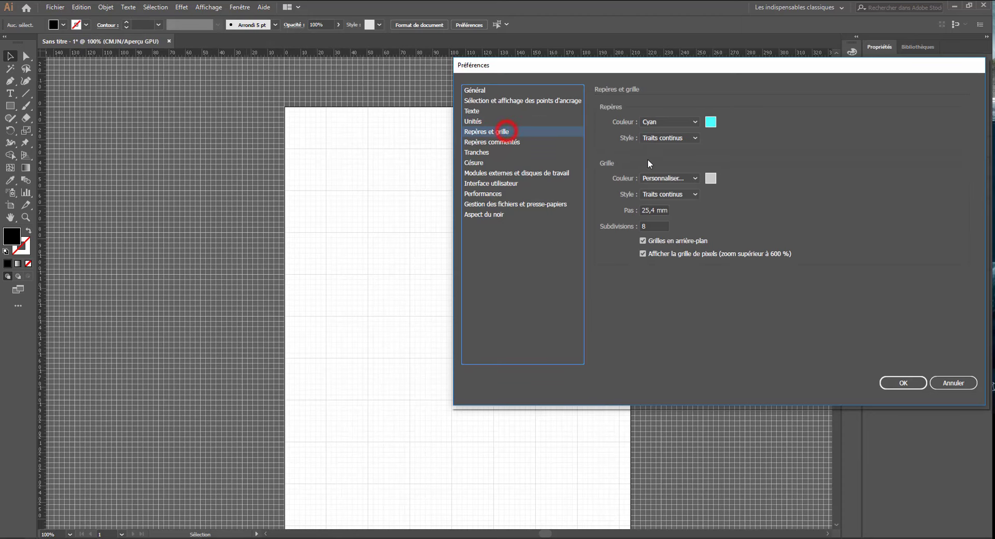
click(709, 123)
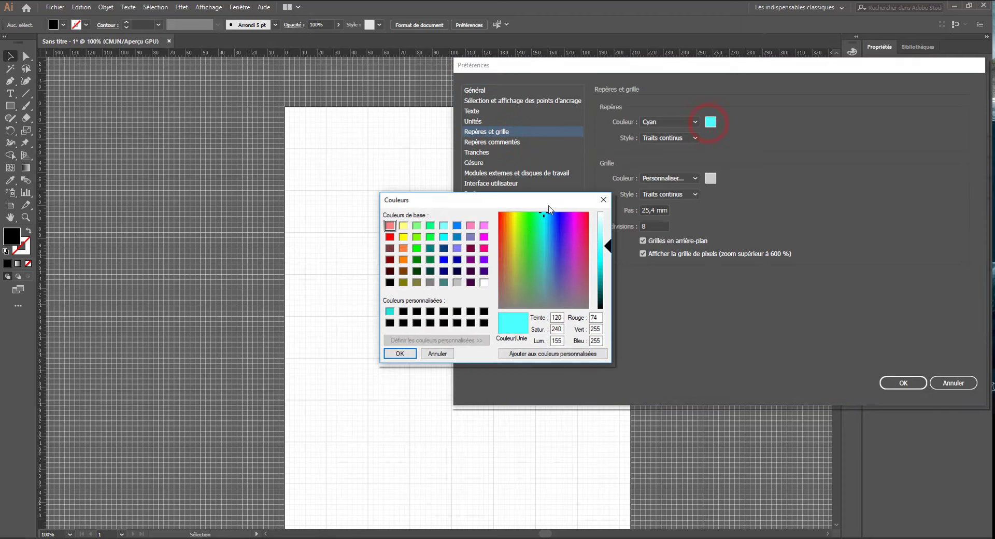
click(603, 199)
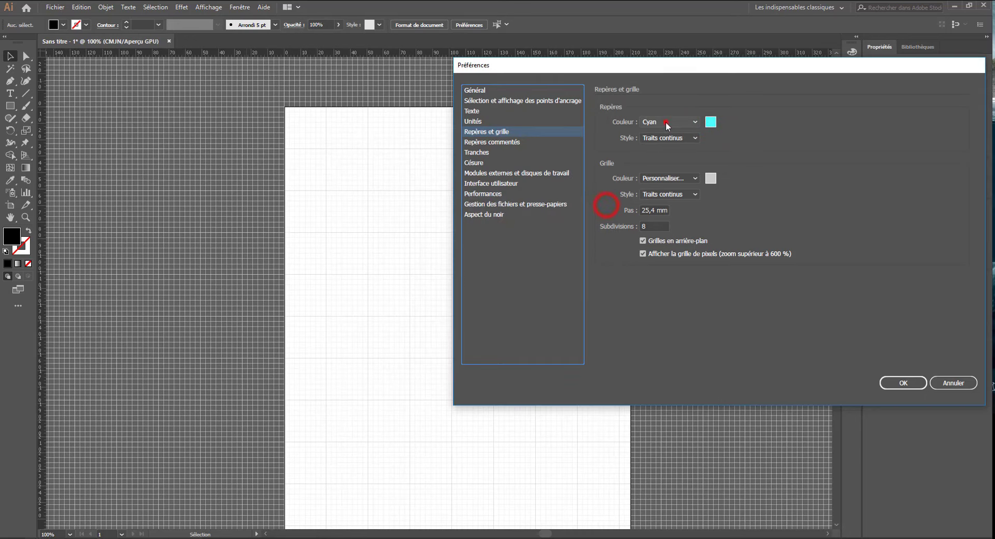
click(665, 122)
click(803, 172)
click(686, 138)
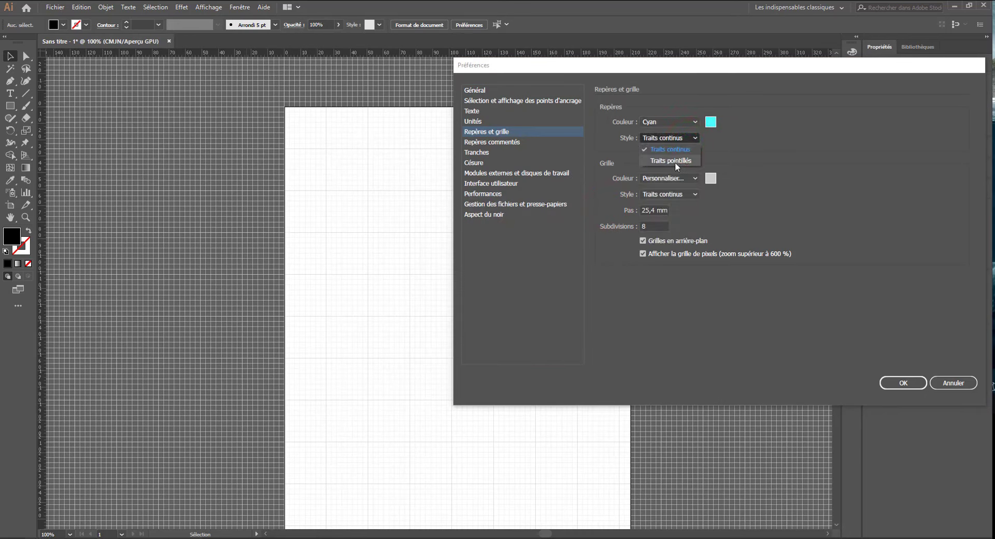
click(753, 154)
Set the grid colour to a custom light pink with RGB values 251, 157, 181
click(709, 178)
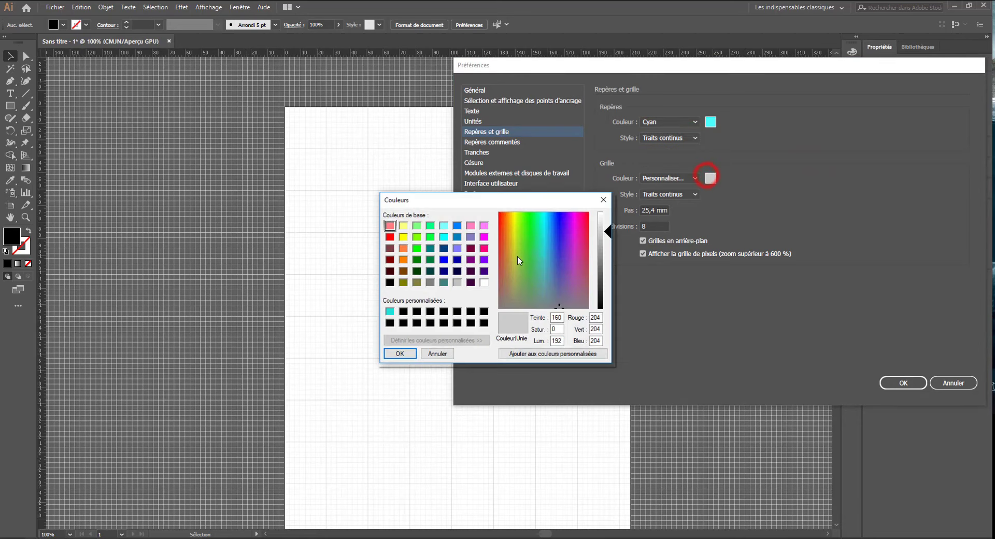
click(586, 225)
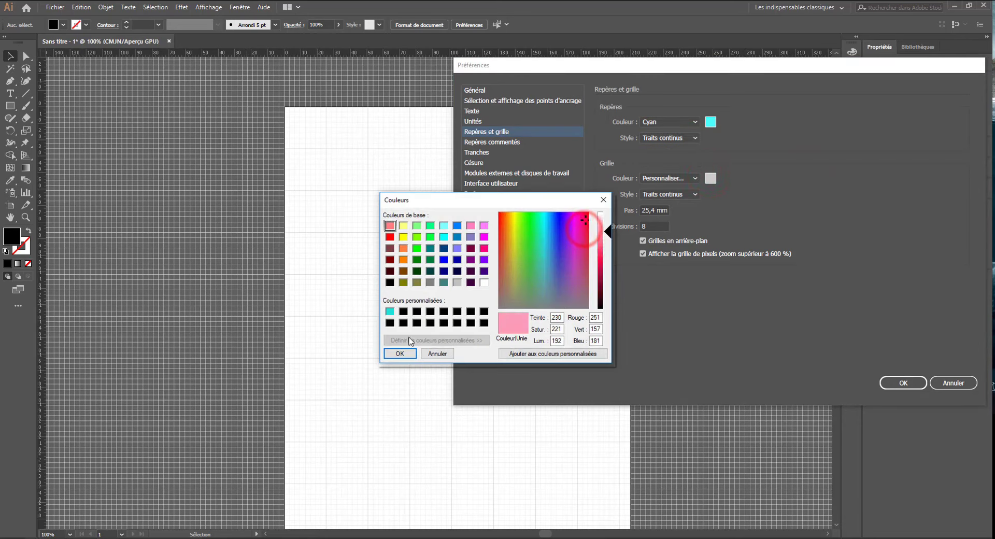
click(399, 354)
Set the grid colour to the basic pure red, RGB 255, 0, 0
click(709, 178)
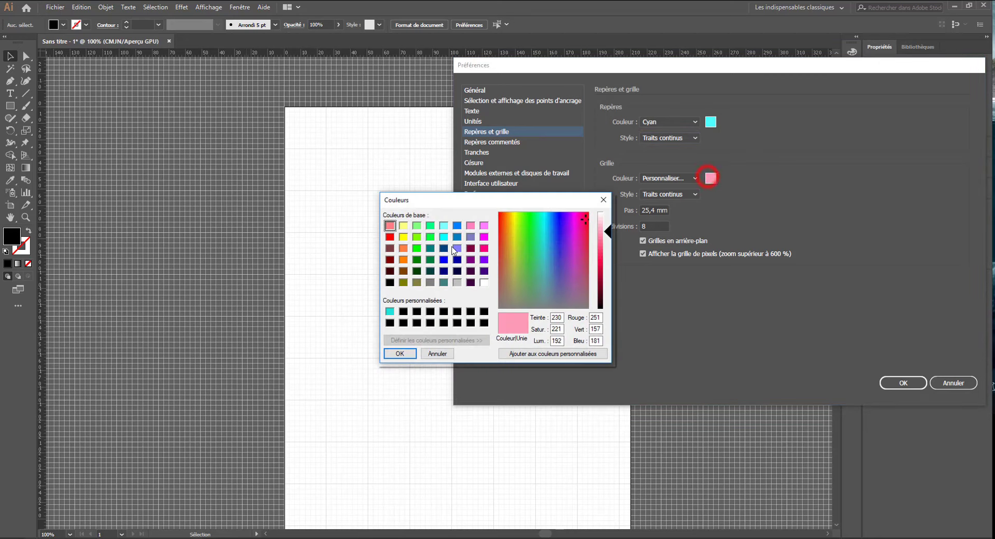
click(389, 237)
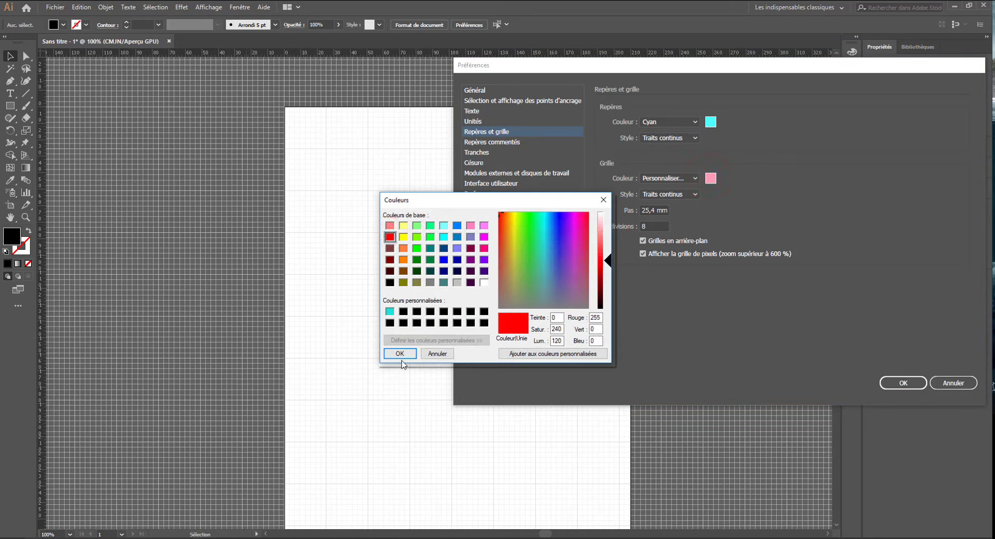
click(399, 354)
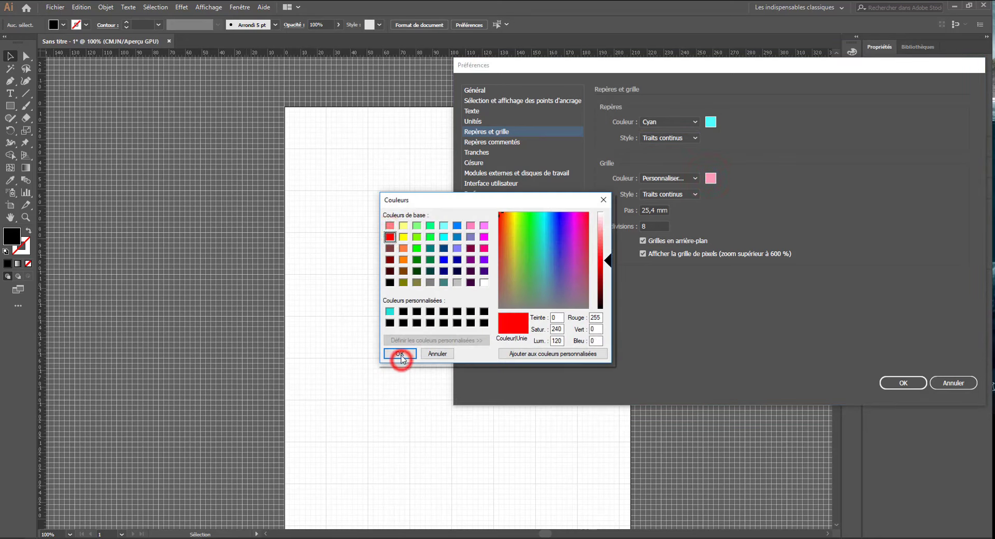
Keep the grid style at Traits continus, set its subdivisions to 2 and apply the preferences
click(674, 194)
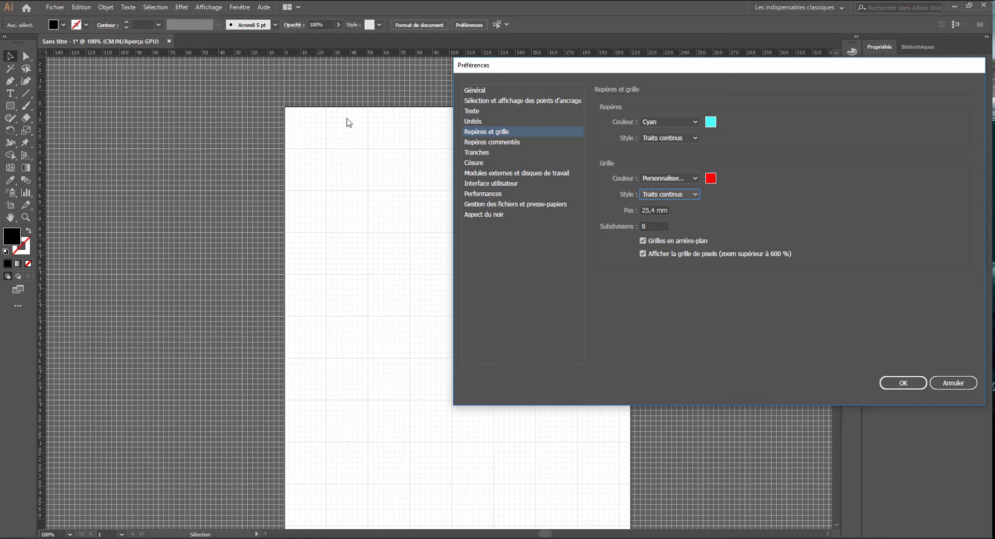
double_click(647, 226)
text(0)
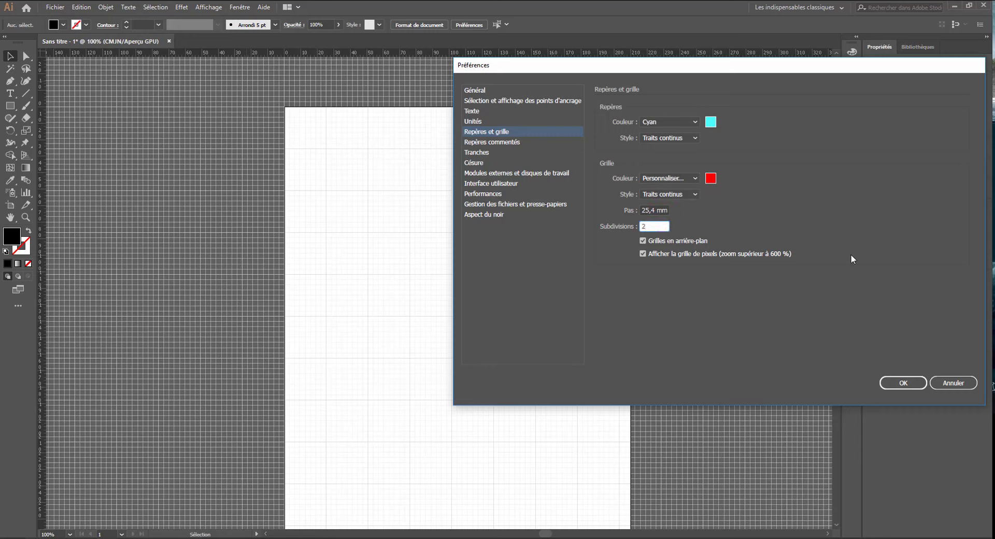
click(900, 383)
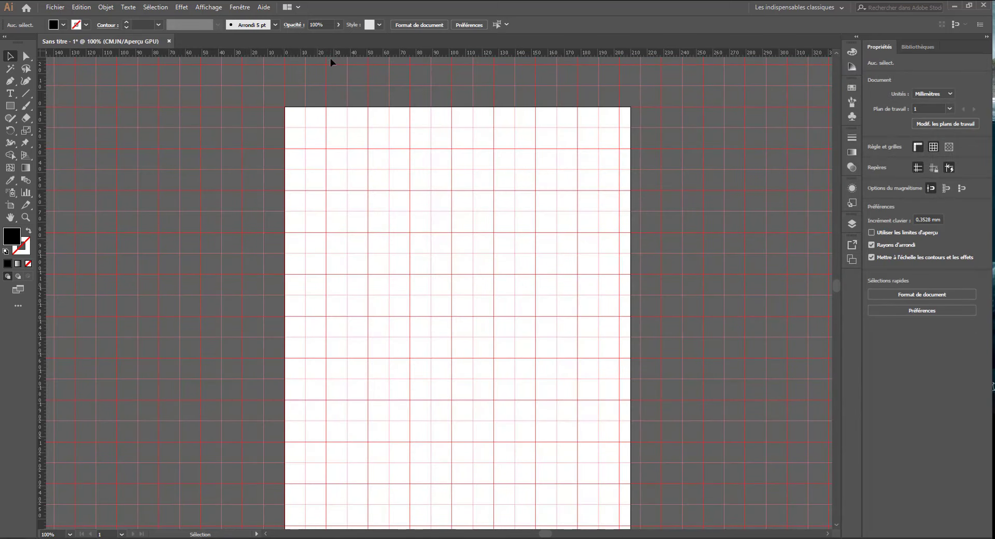
Revisit the guides and grid preferences and review the Repères commentés display and snapping options
click(106, 8)
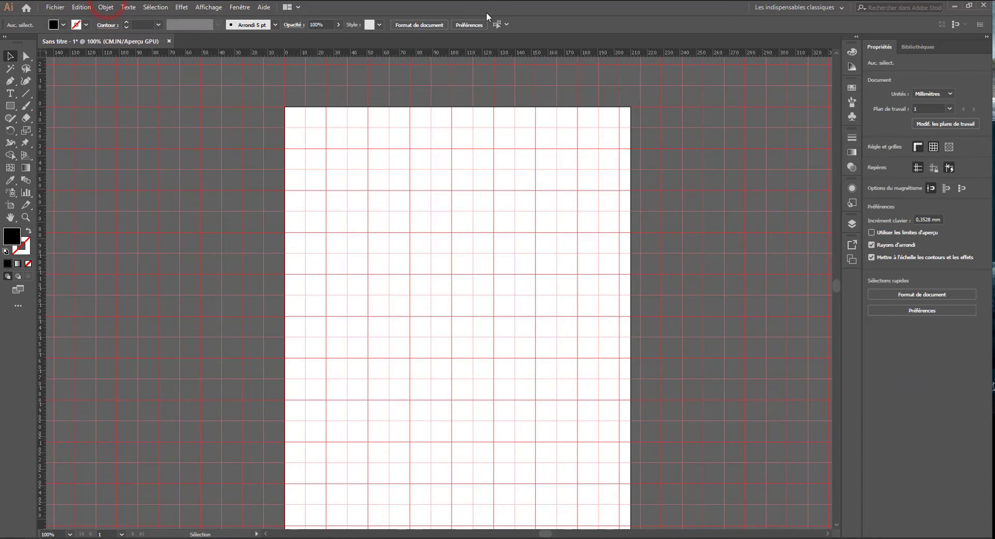
click(477, 25)
click(487, 131)
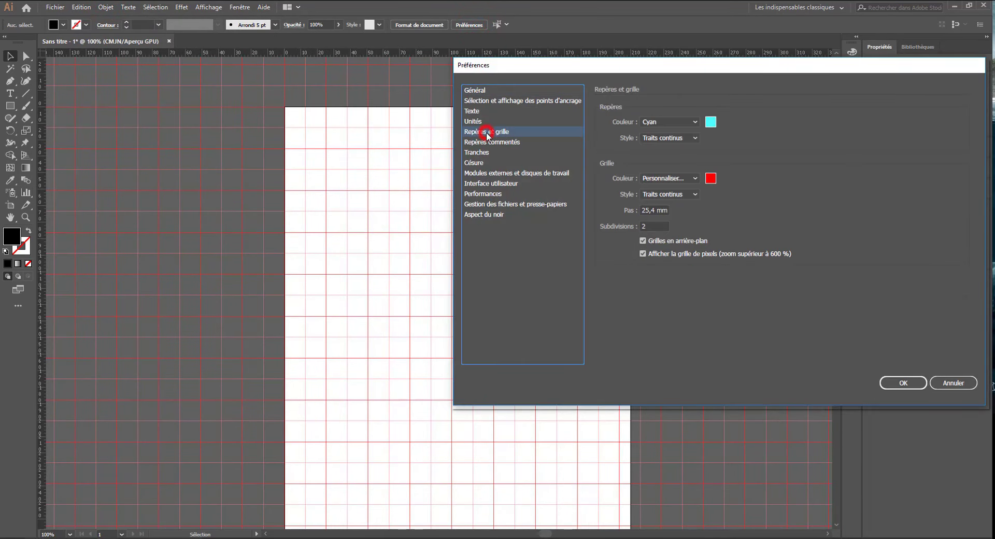
click(492, 142)
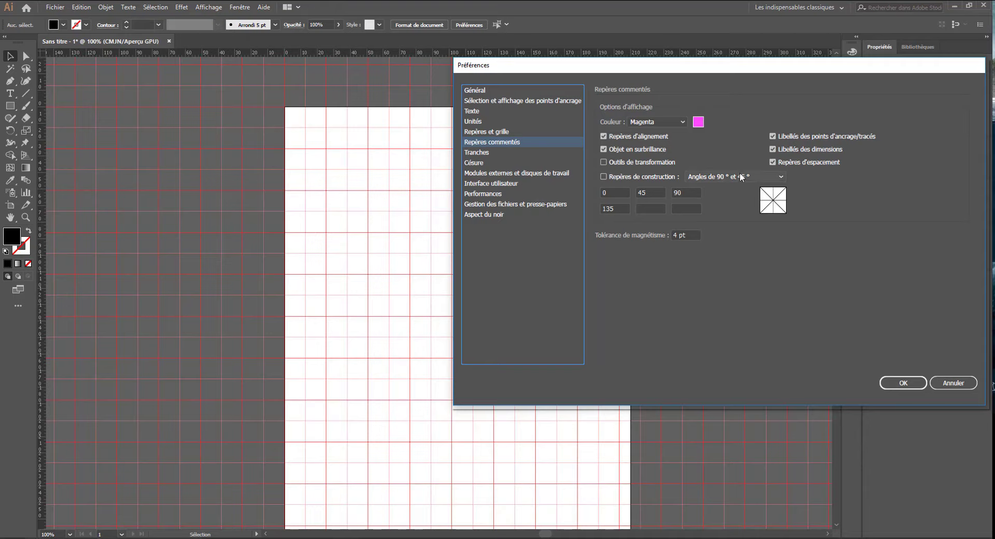
click(898, 381)
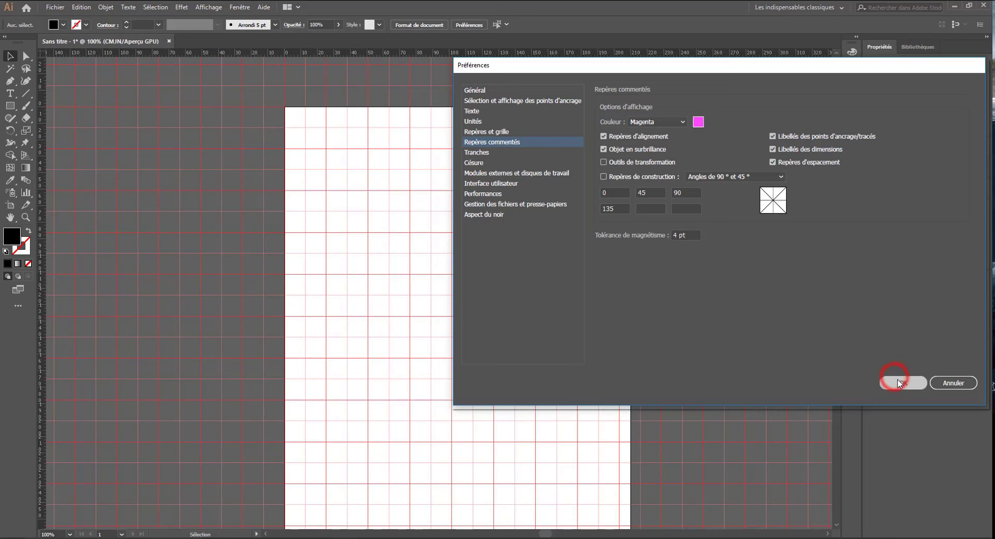
Draw a black rectangle about 60.5 by 46.1 mm and move it to around X 106.6, Y 127.7 mm
click(9, 106)
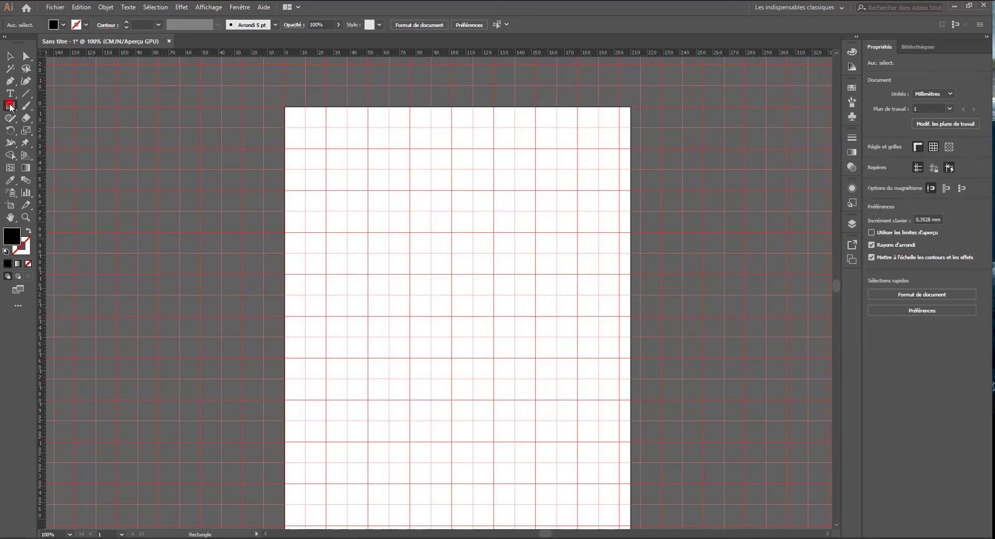
drag(327, 171, 426, 246)
key(v)
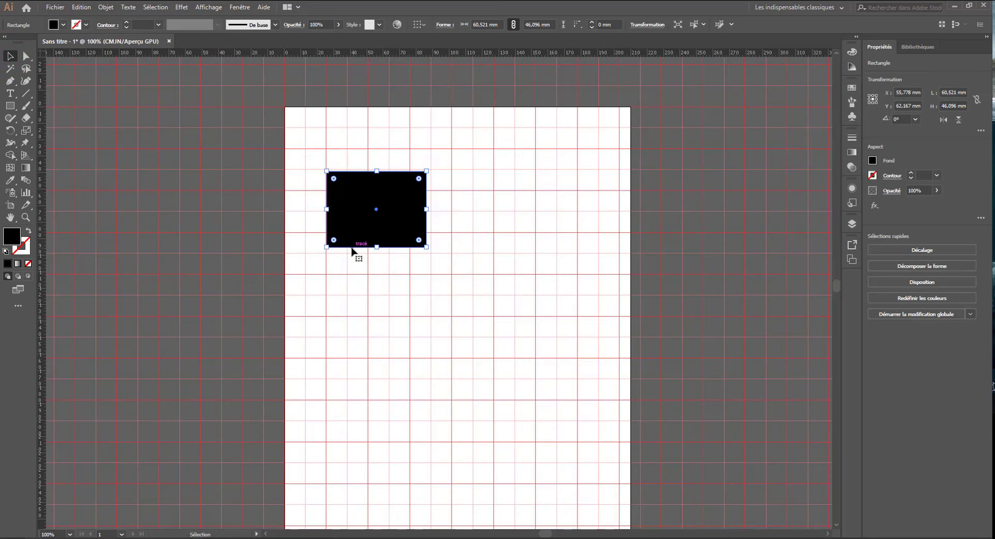
drag(351, 240, 436, 354)
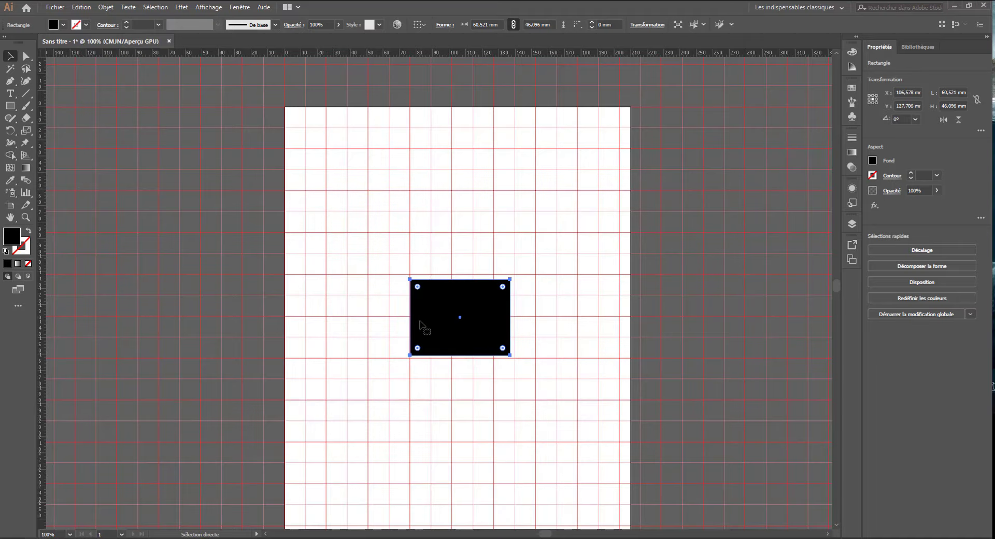
Hide the grid and duplicate the rectangle twice using smart guide alignment, placing one copy directly above and one level to its left
key(ctrl+quotedbl)
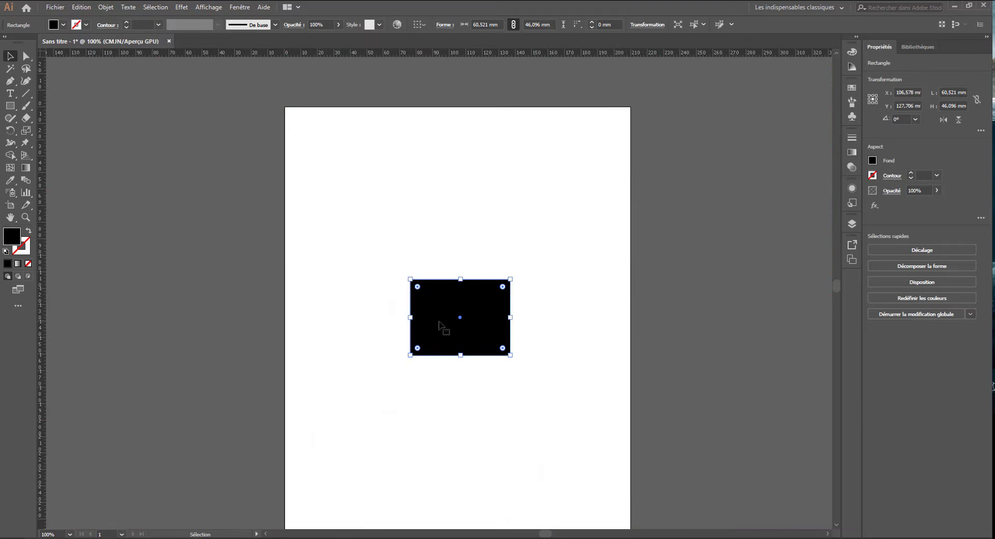
drag(438, 321, 449, 216)
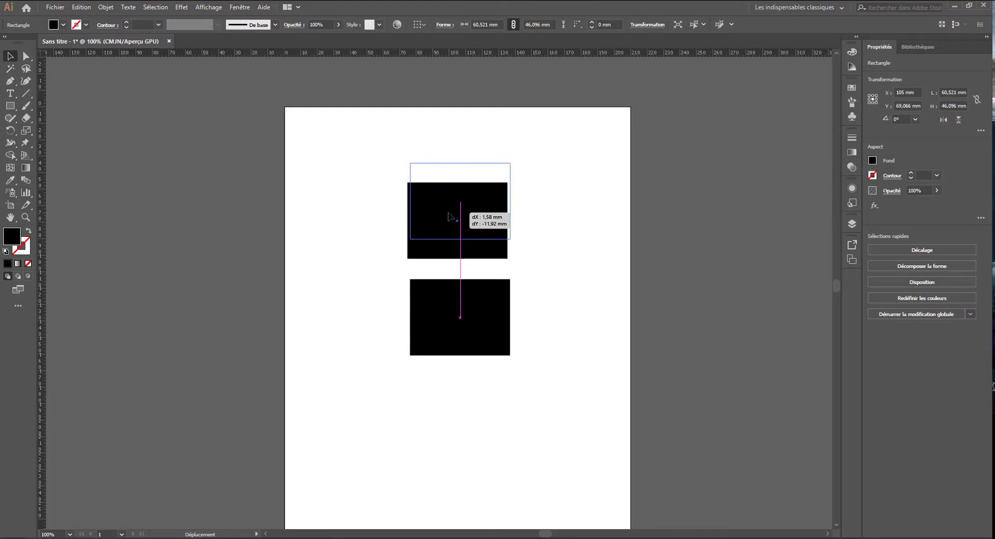
drag(450, 216, 343, 344)
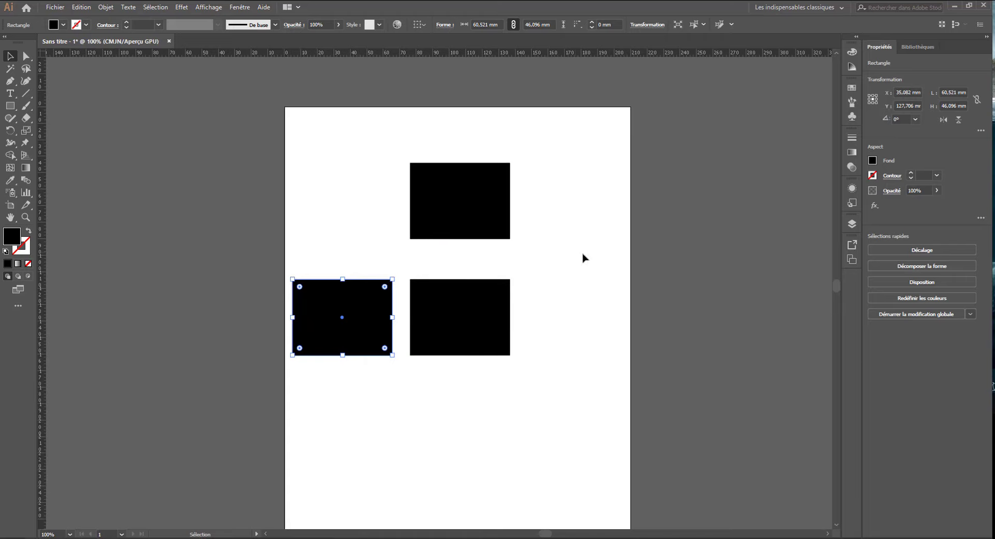
Deselect the rectangle, reopen the preferences and review the Repères commentés, Tranches and Césure settings, including the default hyphenation language choices
click(579, 209)
click(468, 25)
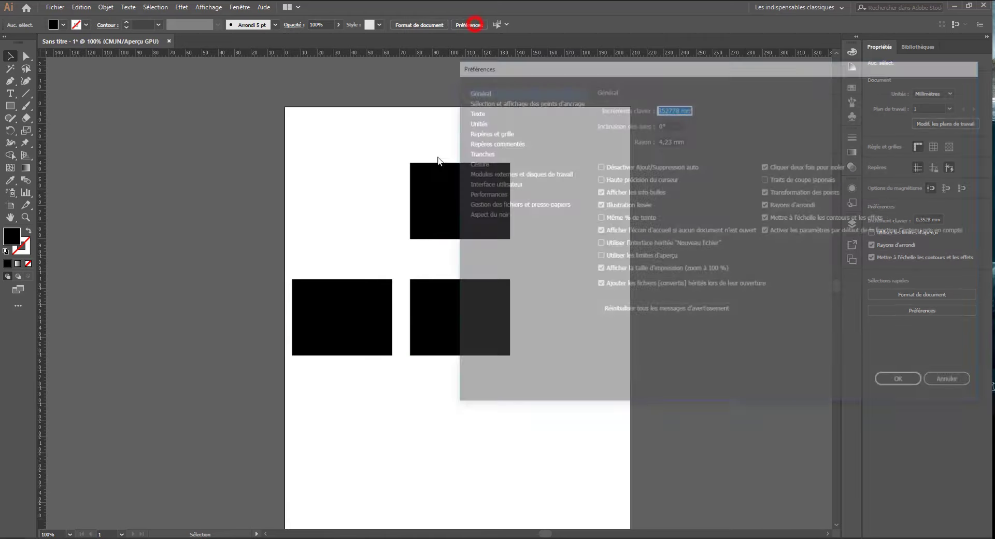
click(504, 140)
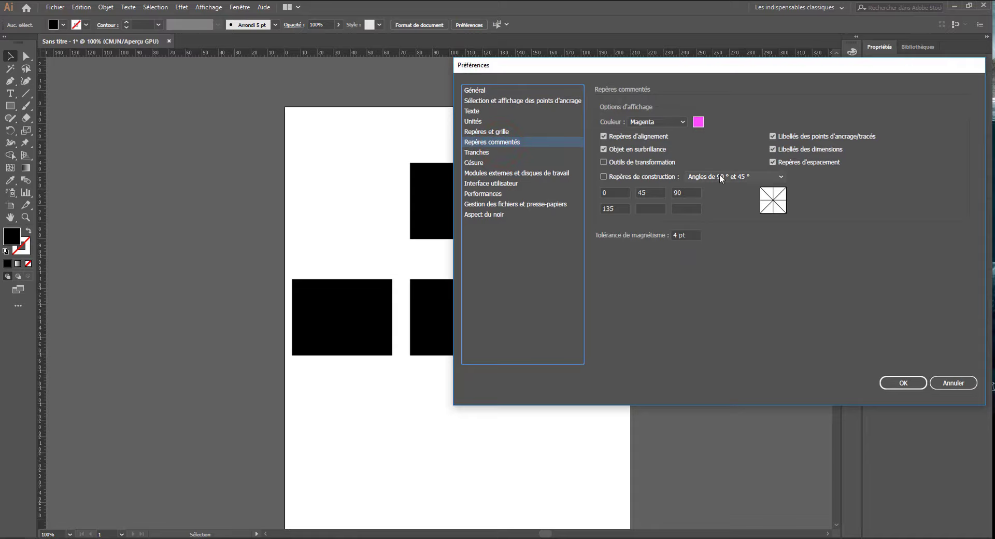
click(479, 152)
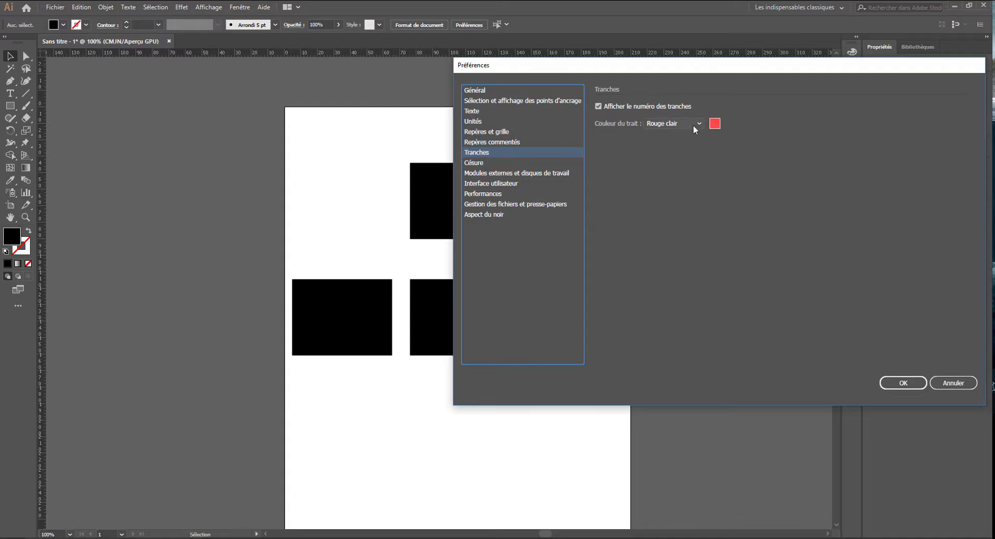
click(497, 162)
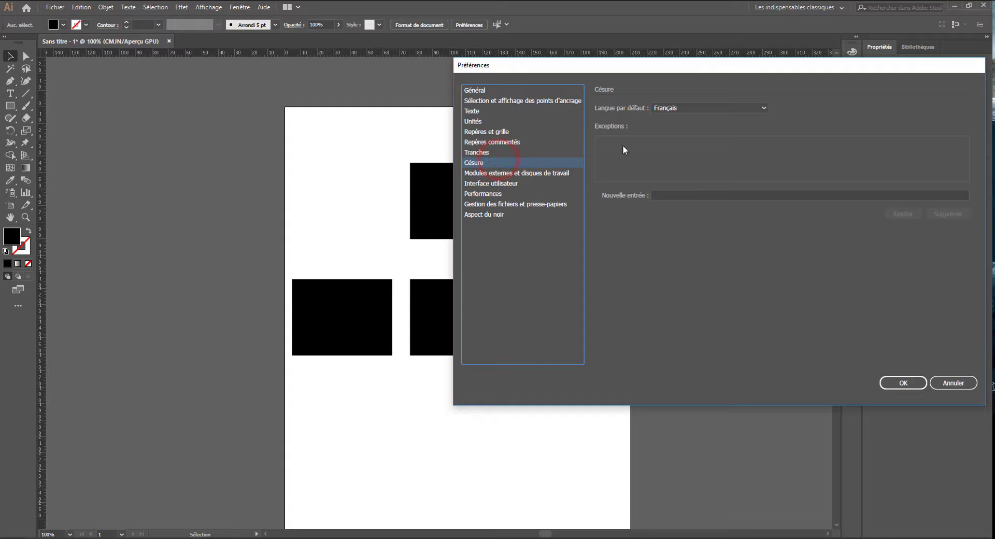
click(665, 108)
click(669, 117)
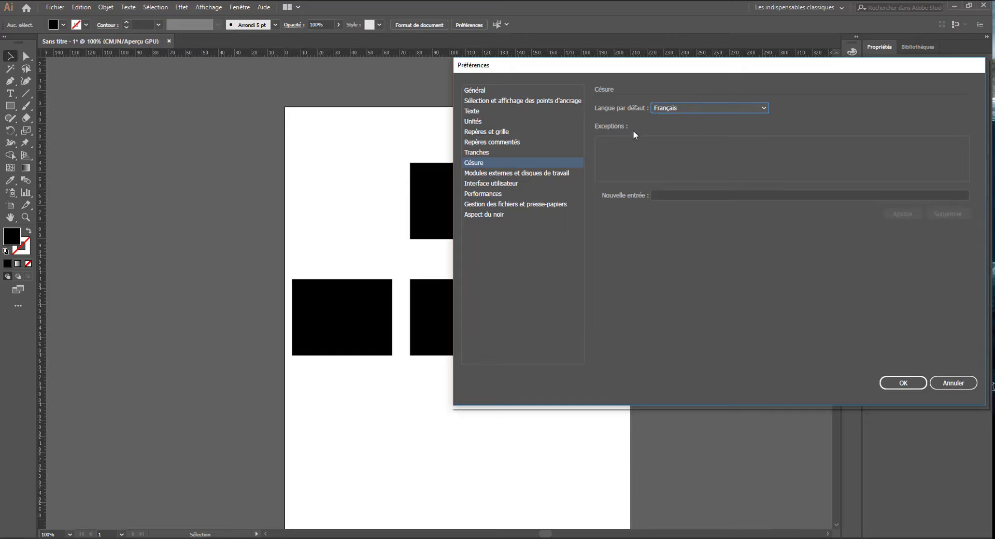
click(602, 149)
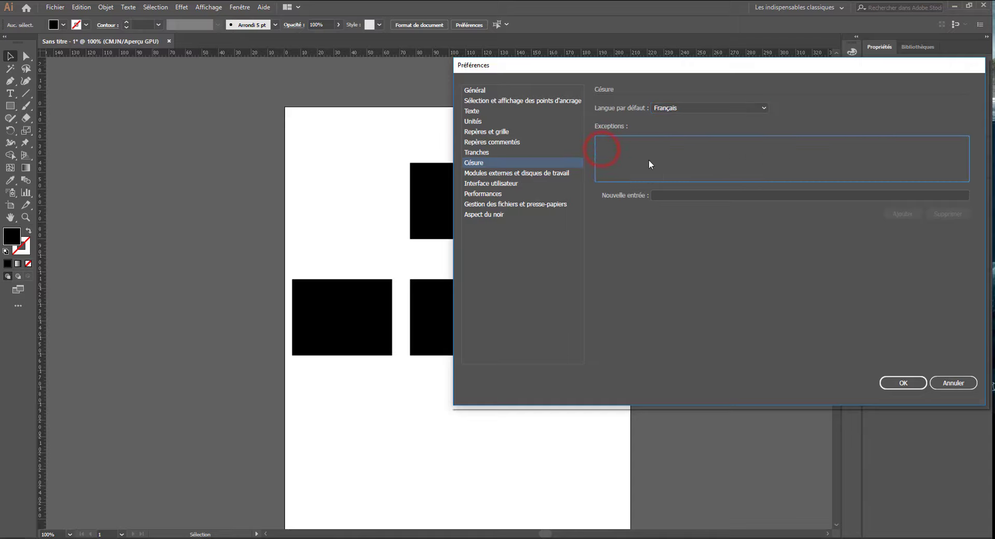
In the plug-ins and scratch disks preferences, set Disque 1 to D:\ and leave the additional plug-ins folder disabled
click(543, 172)
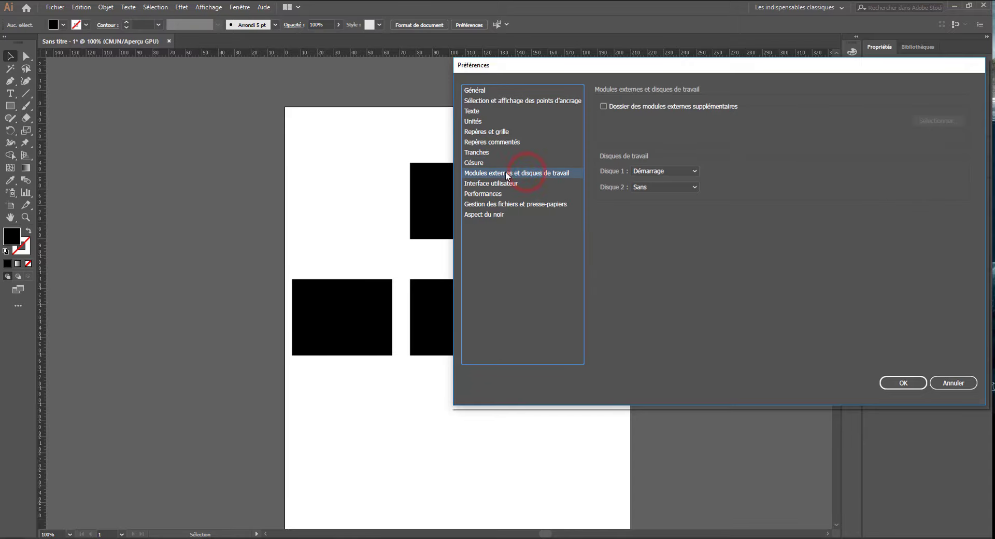
click(670, 169)
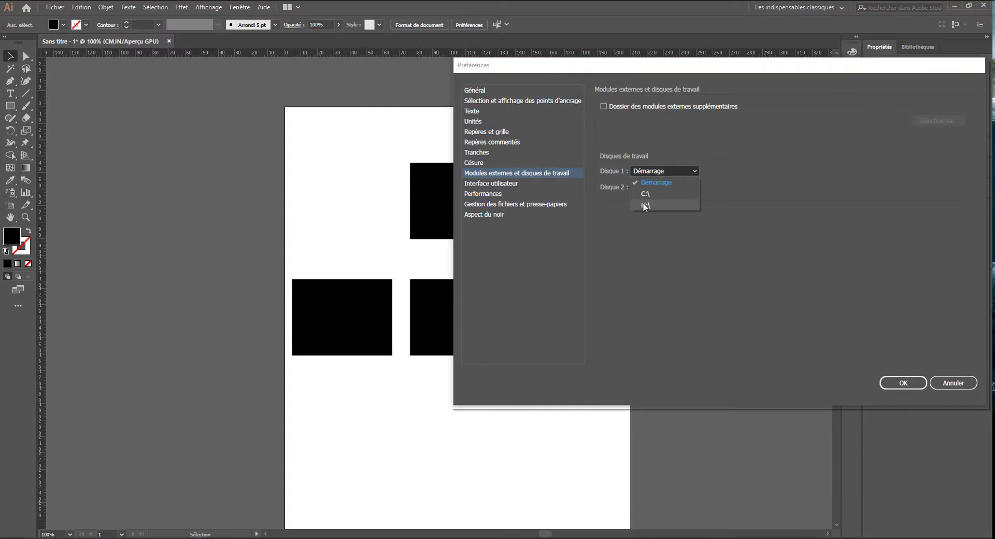
click(644, 206)
click(645, 187)
click(648, 187)
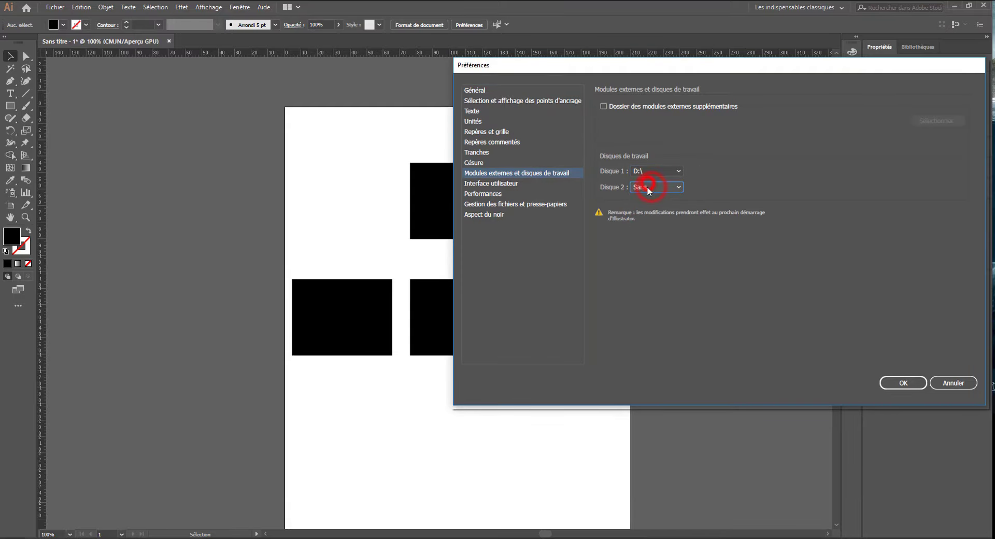
click(649, 169)
click(711, 168)
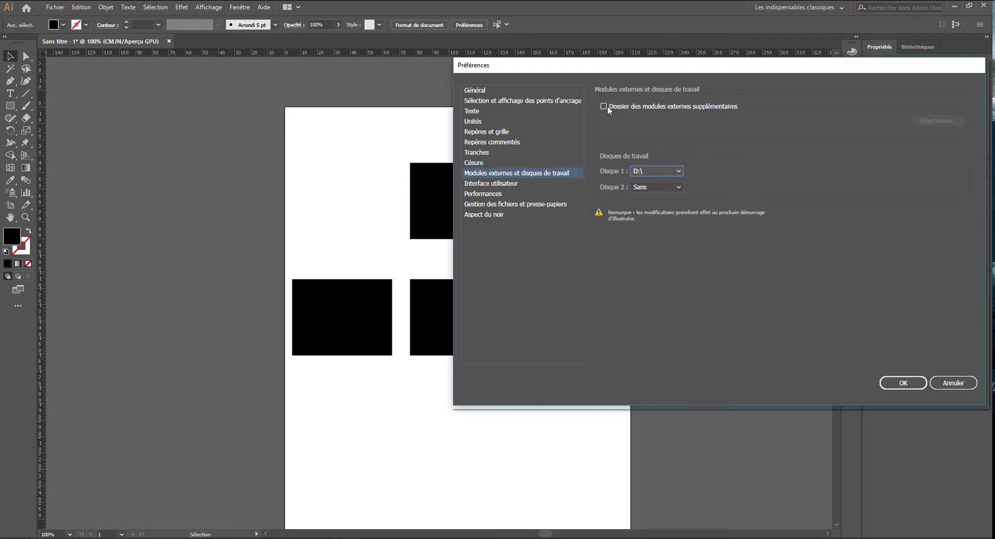
click(626, 108)
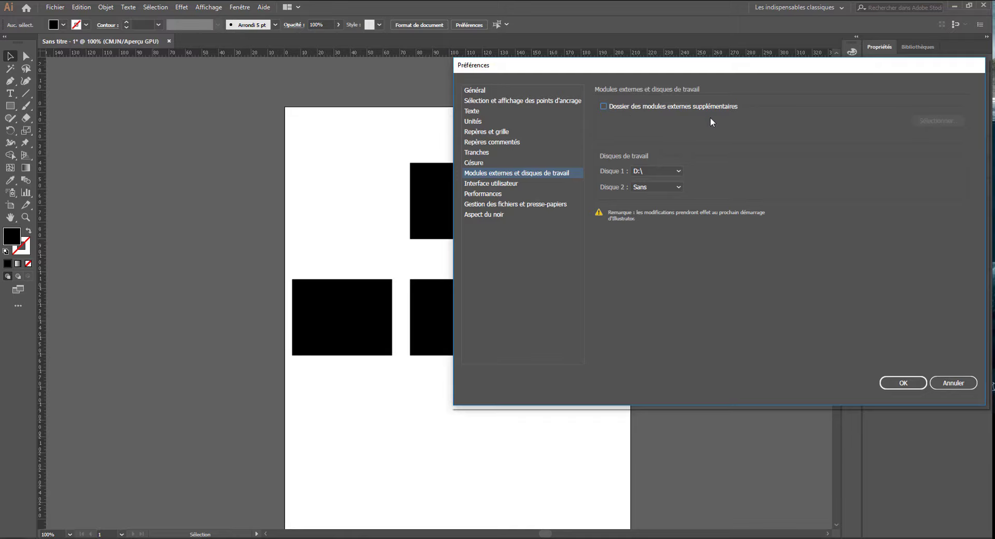
Try the different interface brightness levels in the Interface utilisateur preferences and return to the medium-dark one
click(511, 184)
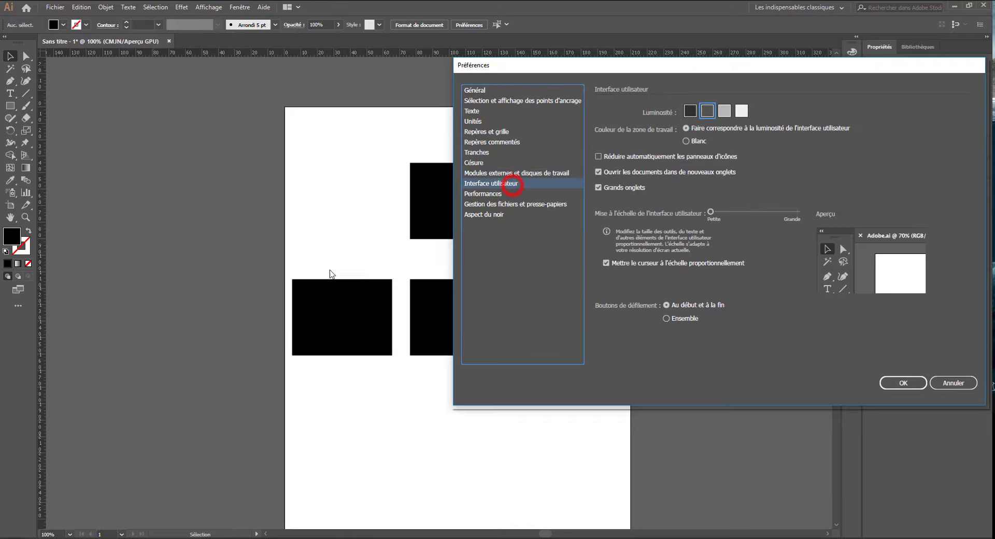
drag(669, 78, 591, 124)
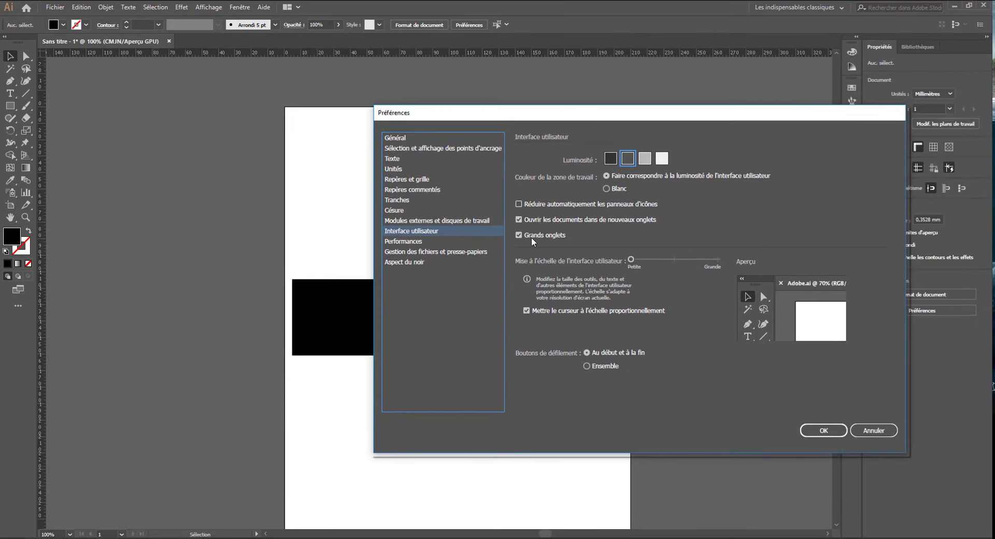
click(643, 159)
click(662, 159)
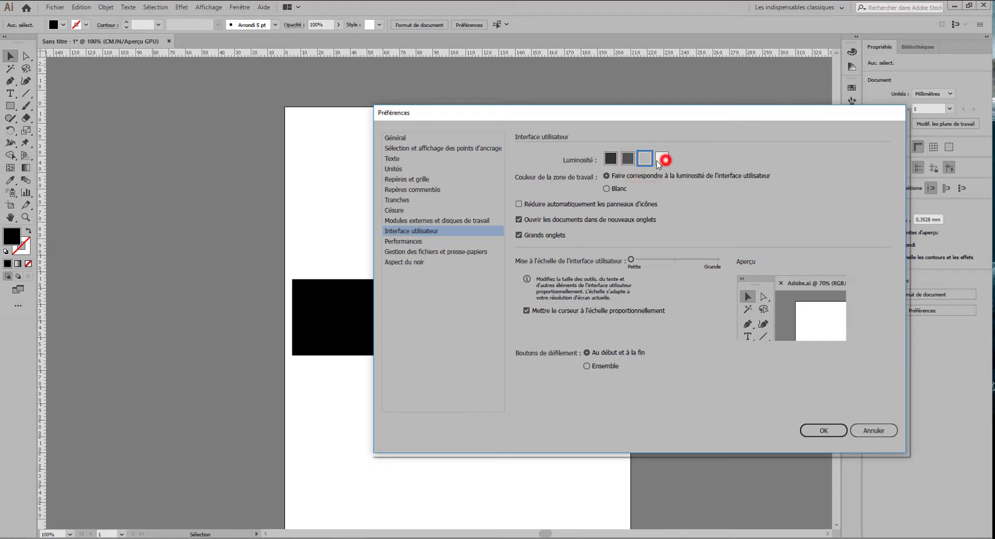
click(628, 158)
click(610, 159)
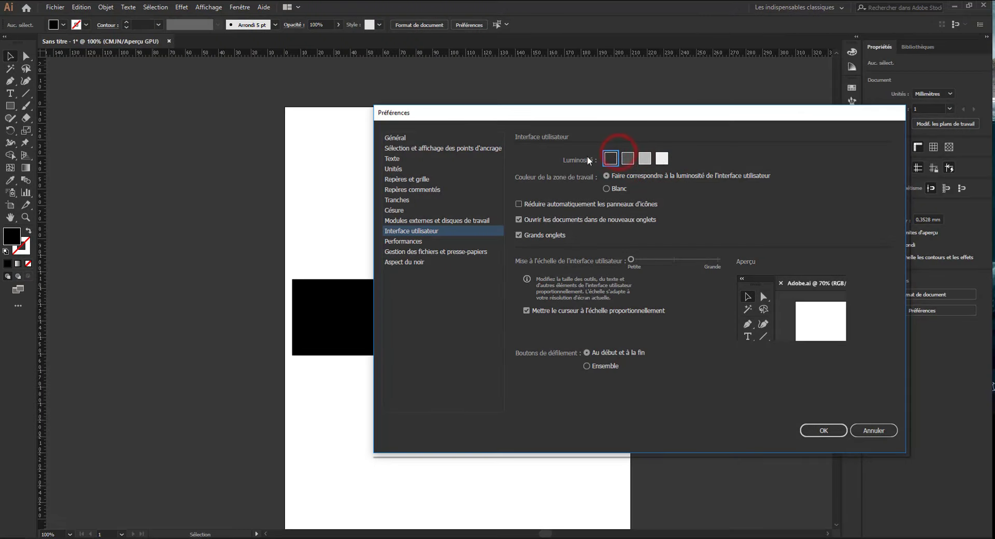
click(627, 158)
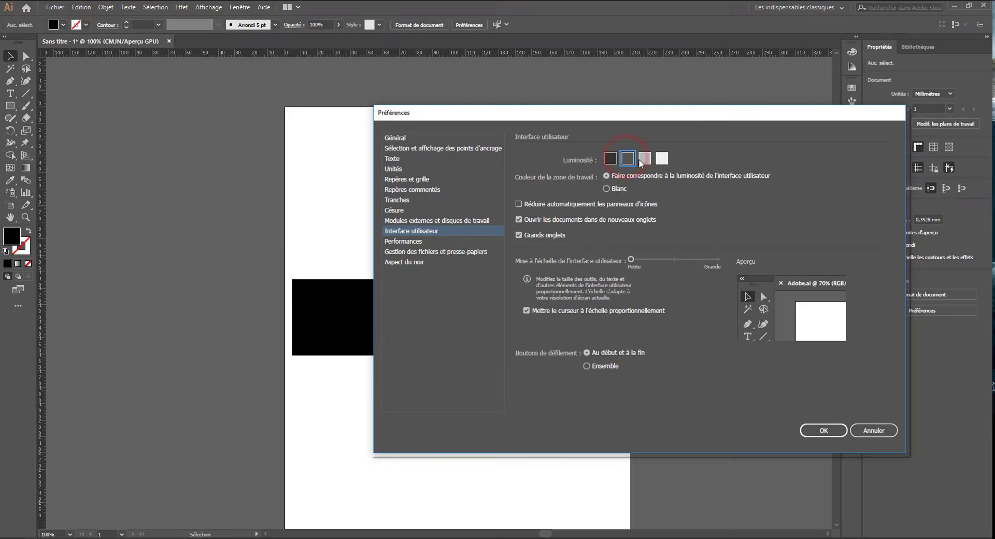
click(644, 158)
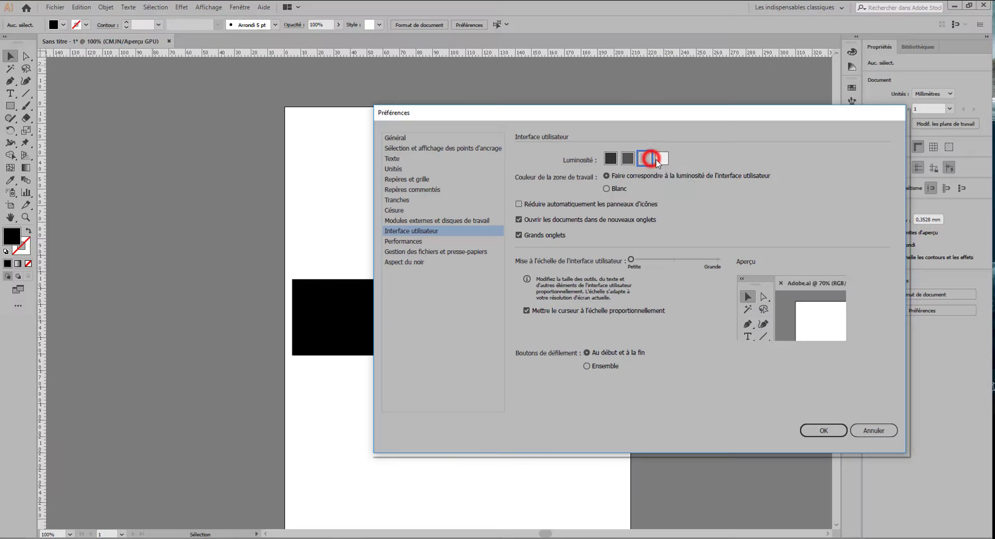
click(658, 161)
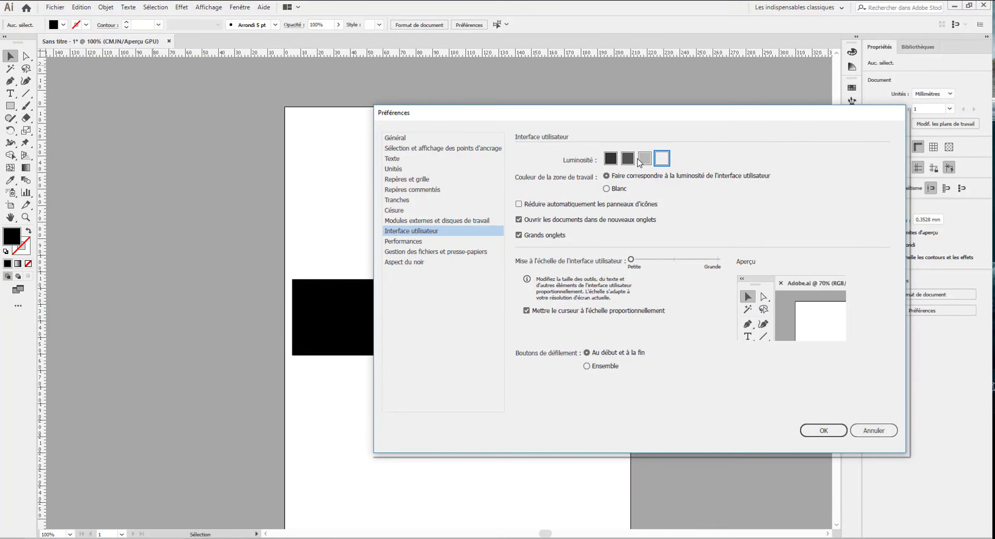
click(644, 158)
click(624, 159)
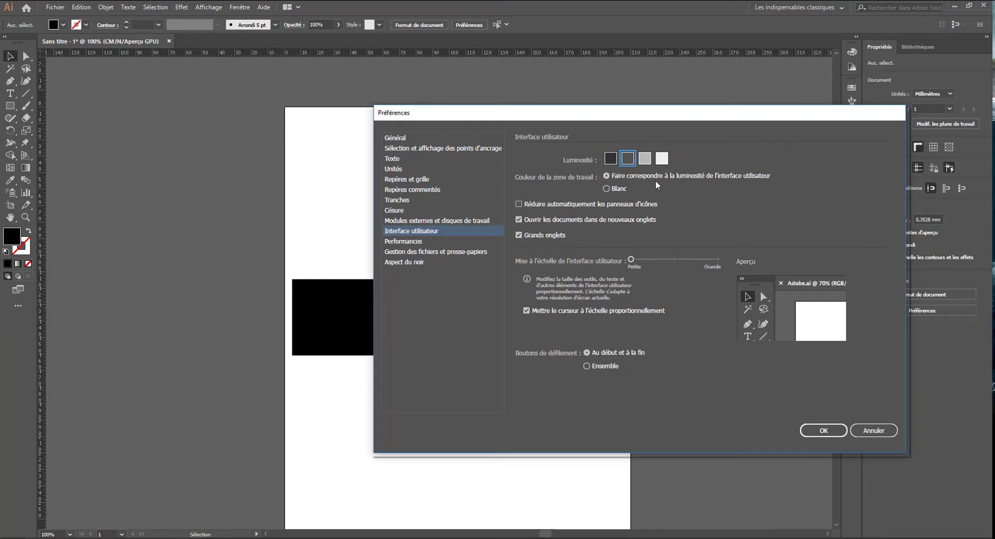
Try the canvas colour, interface scaling and scroll button options, restoring the brightness-matched canvas, smallest scale and Au début et à la fin
click(618, 188)
click(624, 177)
click(629, 190)
click(628, 174)
click(523, 200)
mouse_move(631, 259)
mouse_down()
mouse_move(714, 261)
mouse_move(629, 261)
mouse_up()
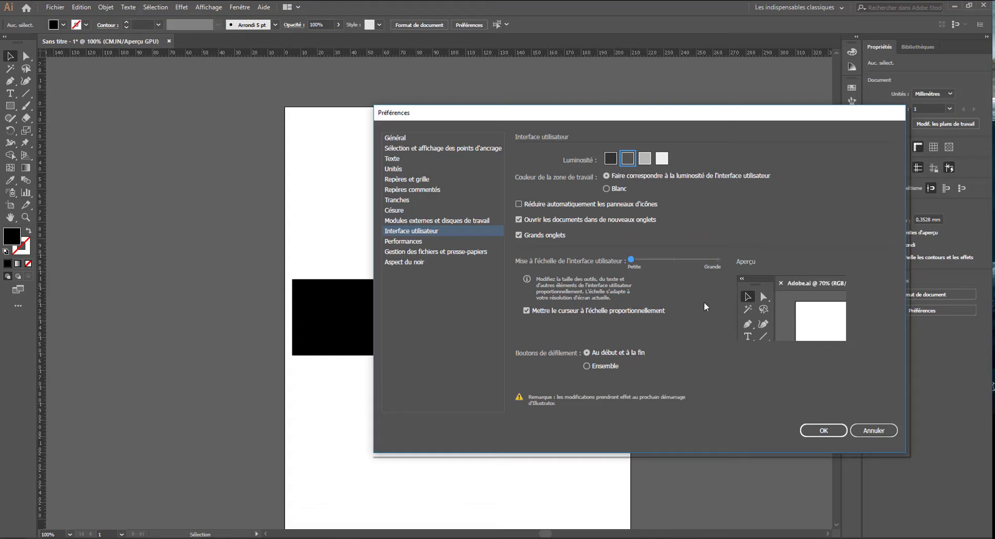
click(708, 260)
click(674, 261)
click(640, 260)
click(607, 352)
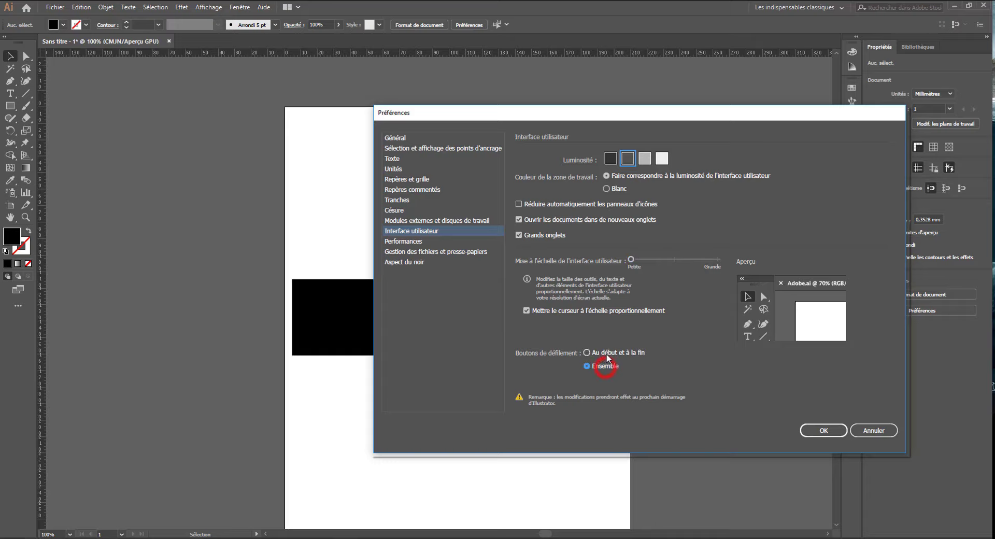
In the Performances preferences, set the number of undo levels to 200
click(405, 241)
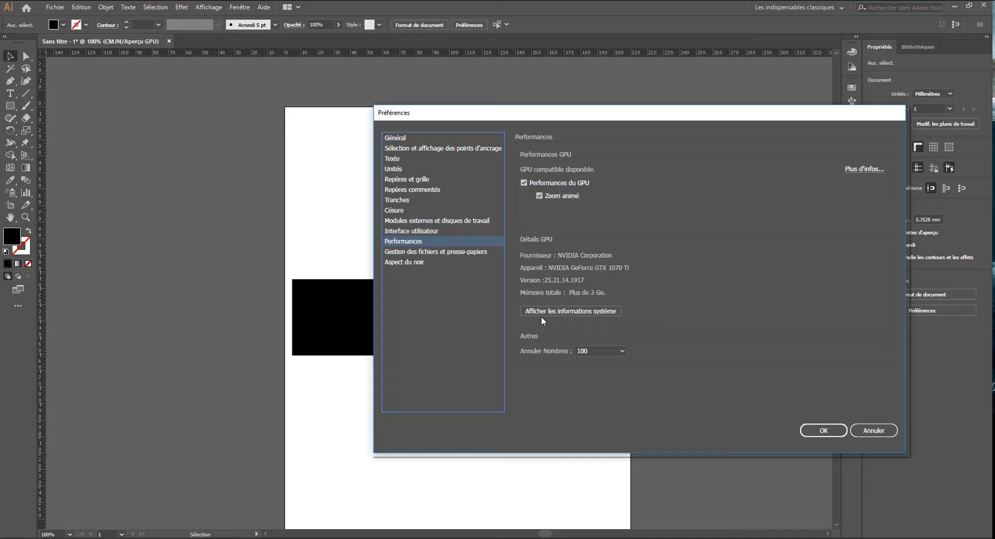
click(602, 351)
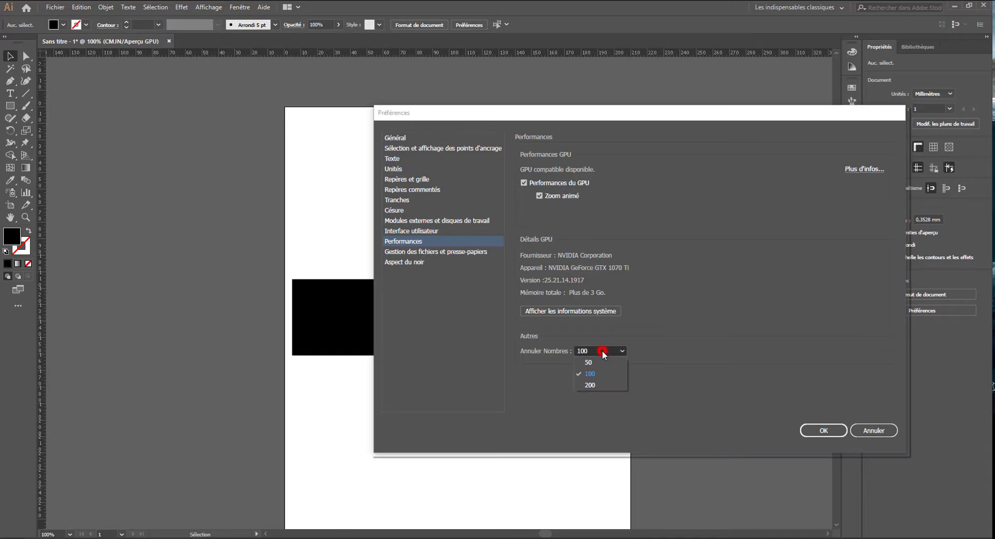
click(636, 337)
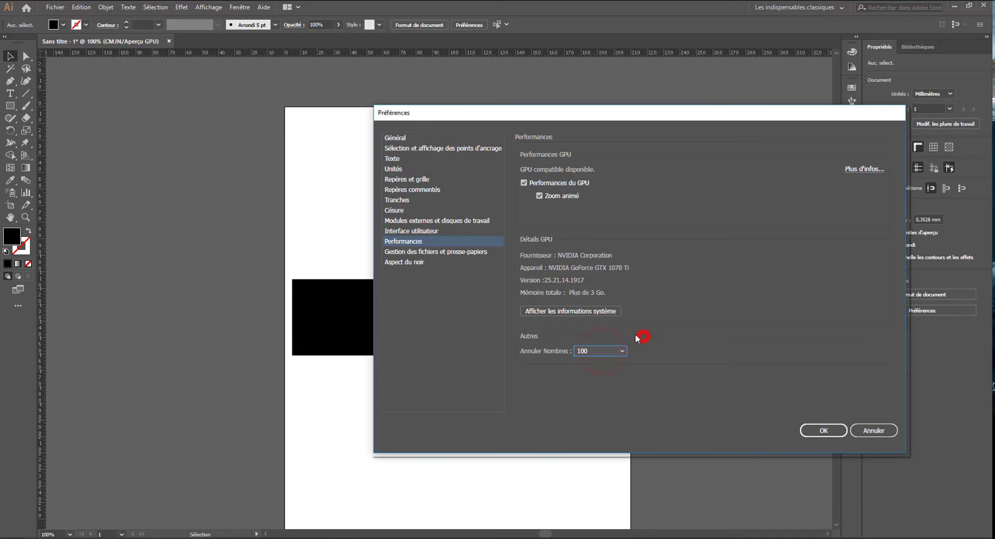
click(593, 350)
click(599, 384)
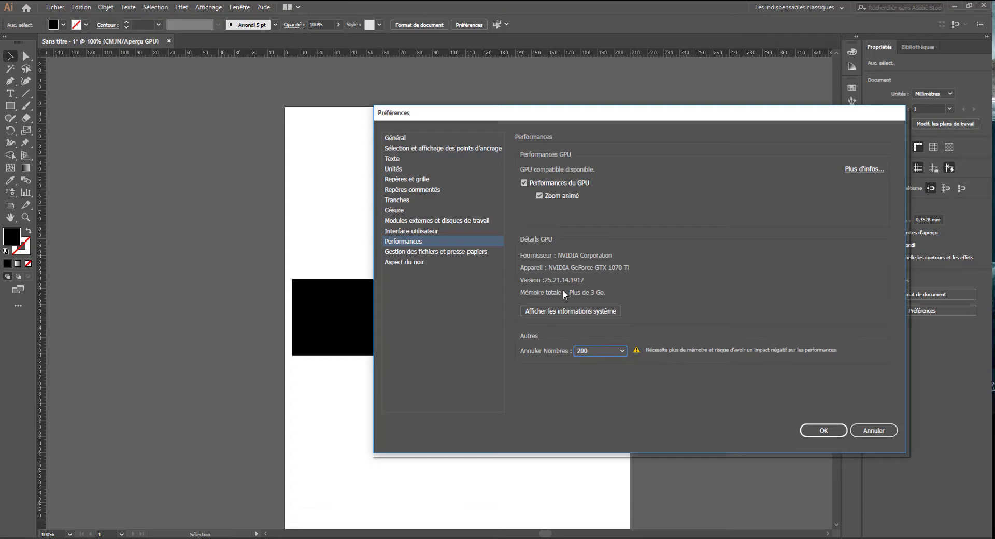
Review the file handling and clipboard preferences, including the automatic recovery save interval and the number of recent files to display
click(456, 253)
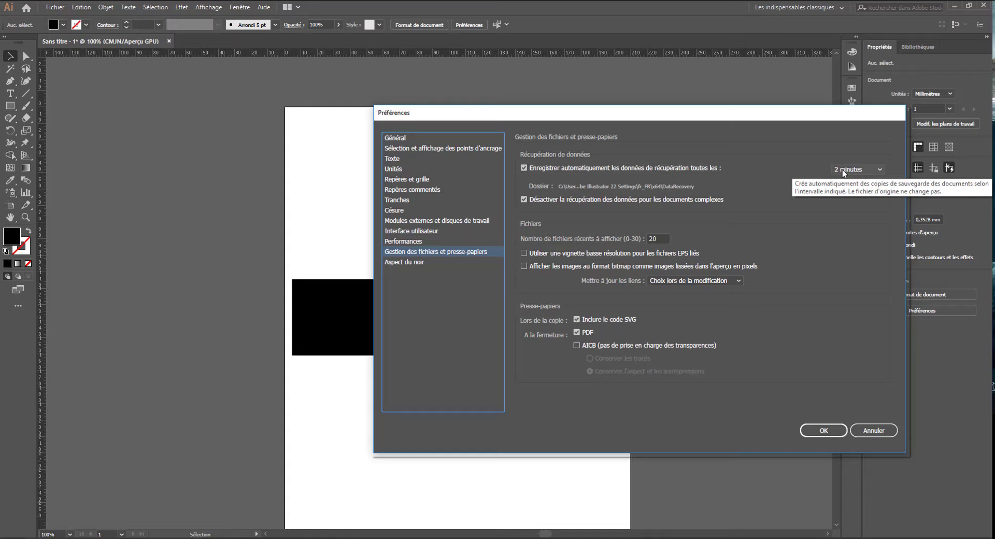
click(844, 171)
click(844, 171)
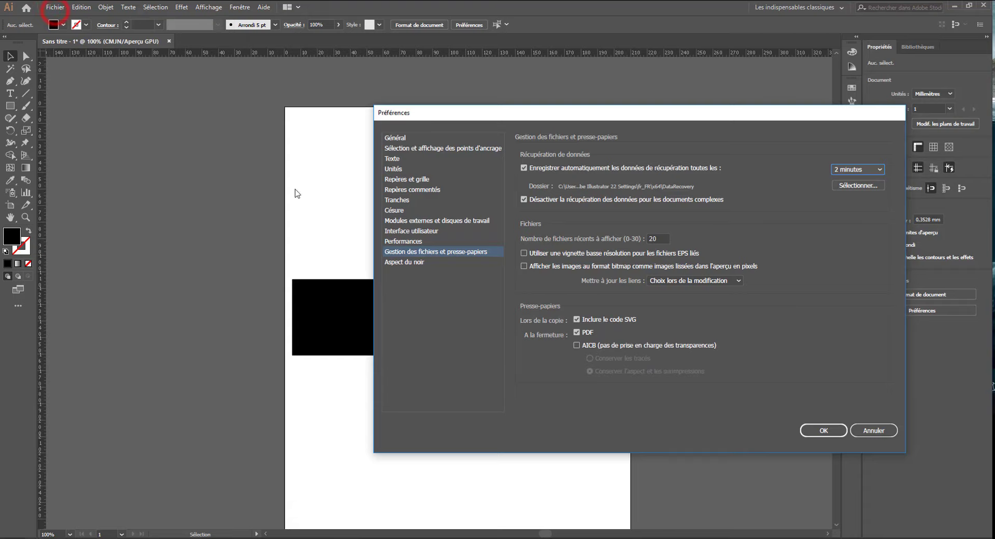
click(659, 240)
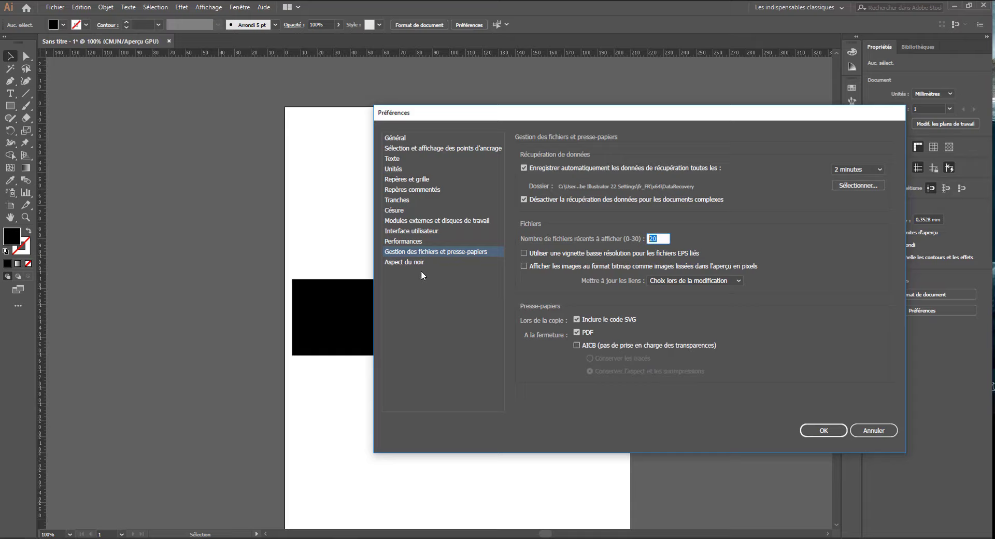
In Aspect du noir, compare the print/export options, keep Reproduire tous les noirs comme noirs intenses and apply the preferences
click(404, 263)
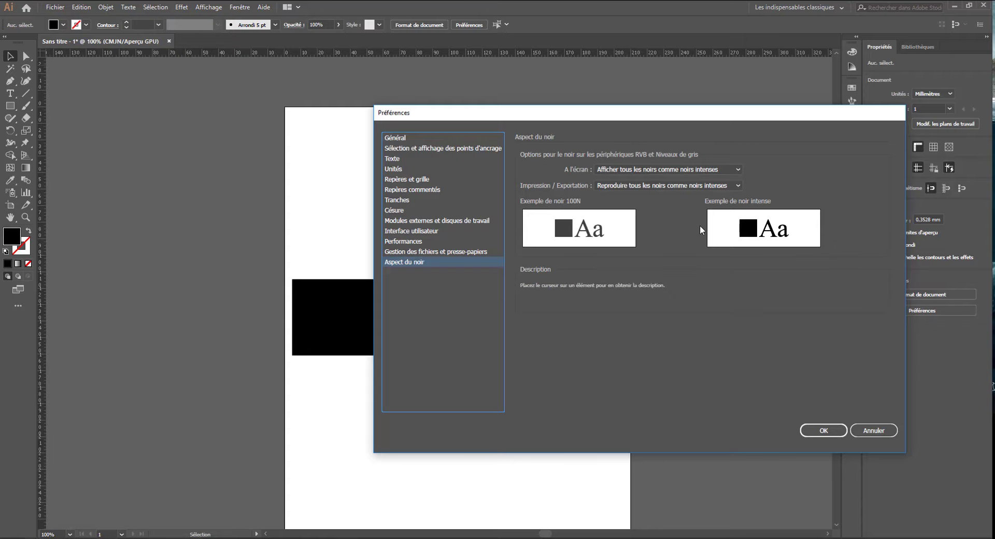
click(641, 185)
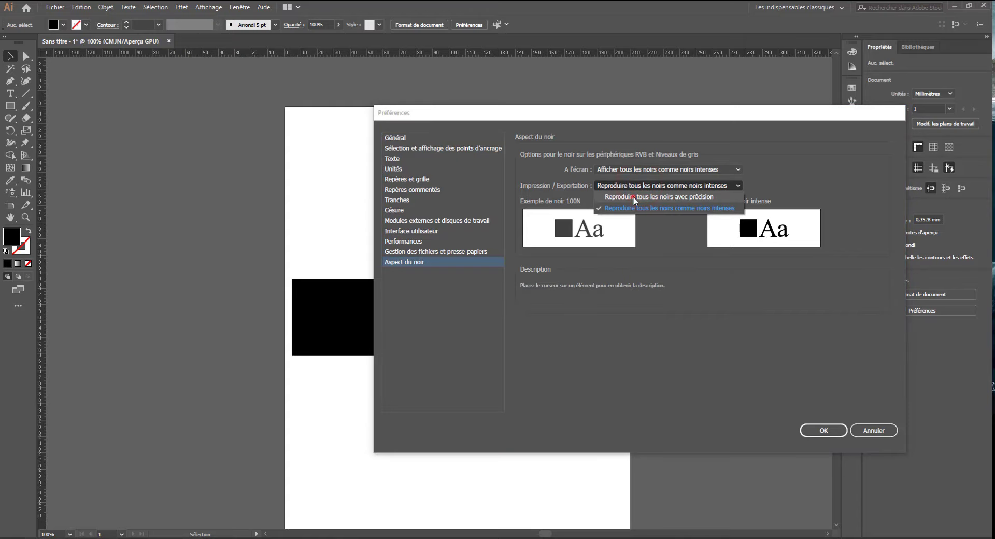
click(633, 196)
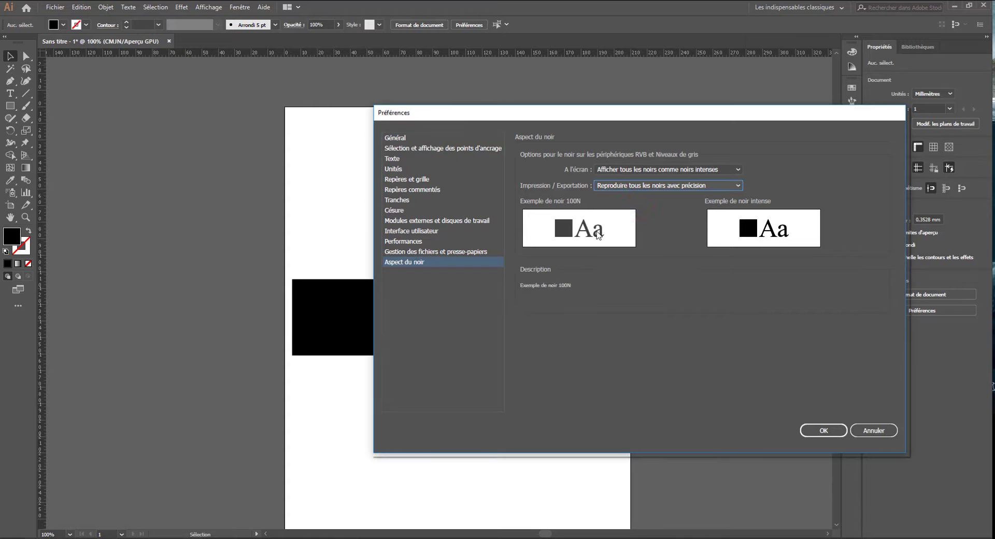
click(631, 187)
click(634, 206)
click(823, 430)
Move the two lower rectangles to the right together, and place the upper one centred above their gap at about X 94.7, Y 74.4 mm
drag(602, 120, 492, 222)
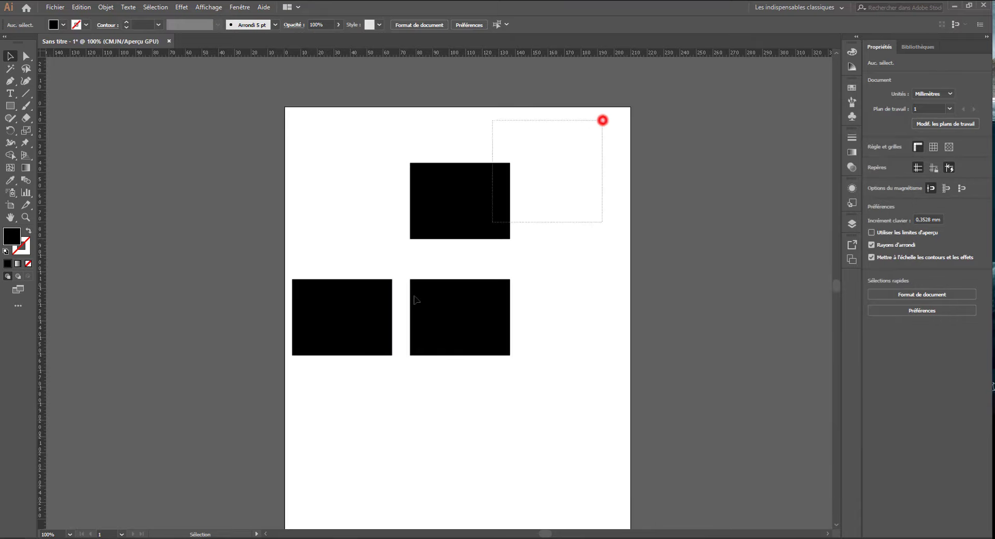
drag(415, 296, 264, 414)
drag(427, 319, 466, 324)
click(569, 242)
drag(579, 167, 548, 174)
drag(507, 233, 450, 259)
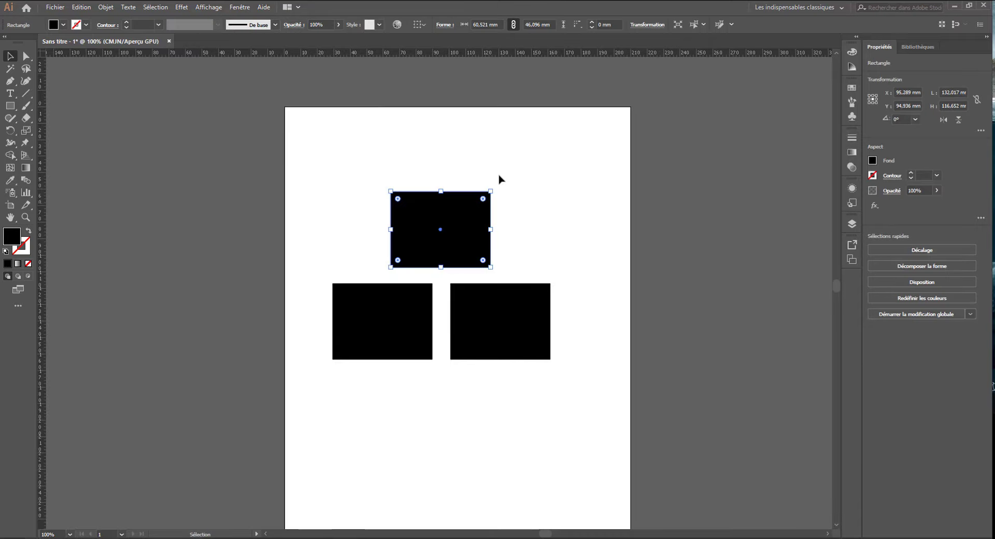
scroll(474, 267, down, 2)
scroll(473, 269, up, 6)
scroll(473, 269, down, 5)
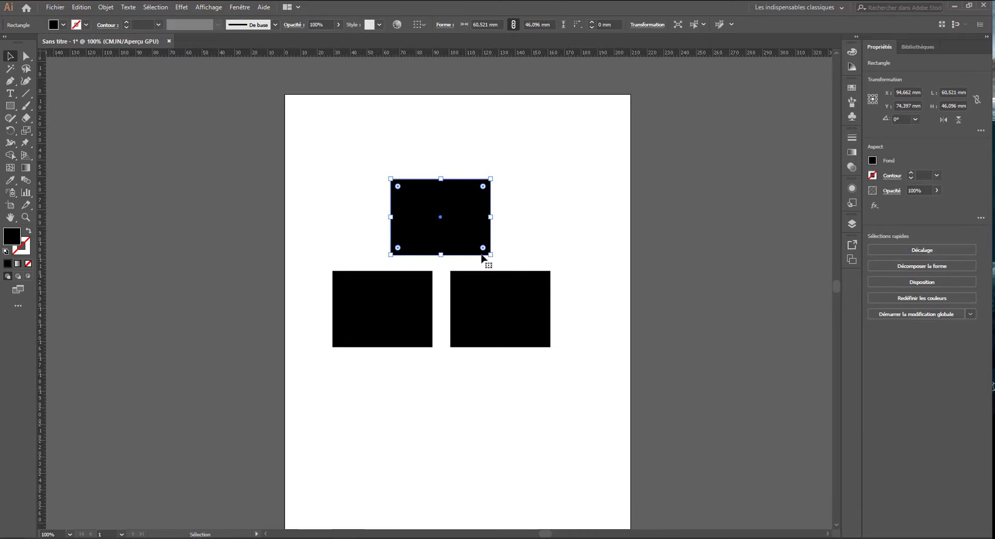
click(563, 174)
drag(566, 142, 324, 351)
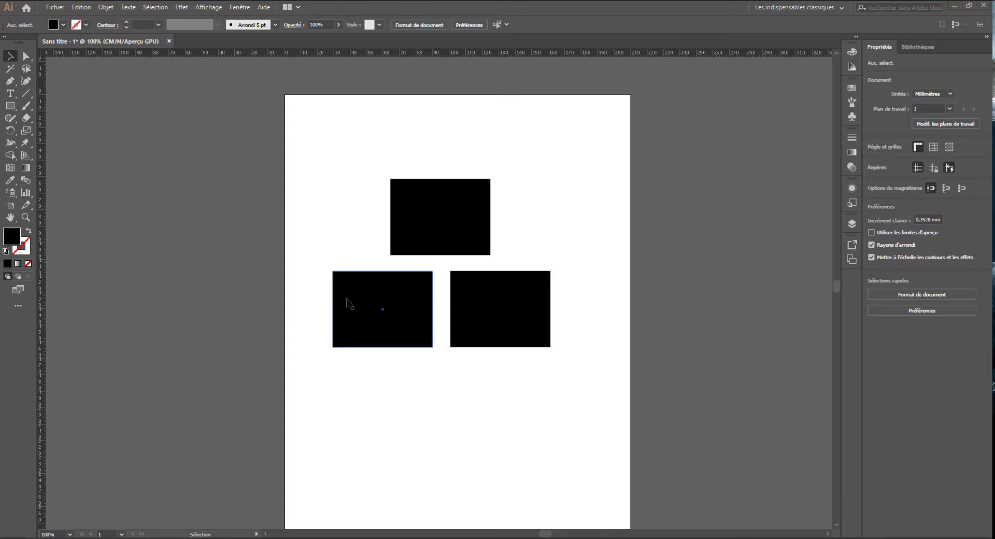
Enlarge the first artboard to about 227 × 303 mm and draw a second one about 189 × 300 mm to its right
key(ctrl+minus)
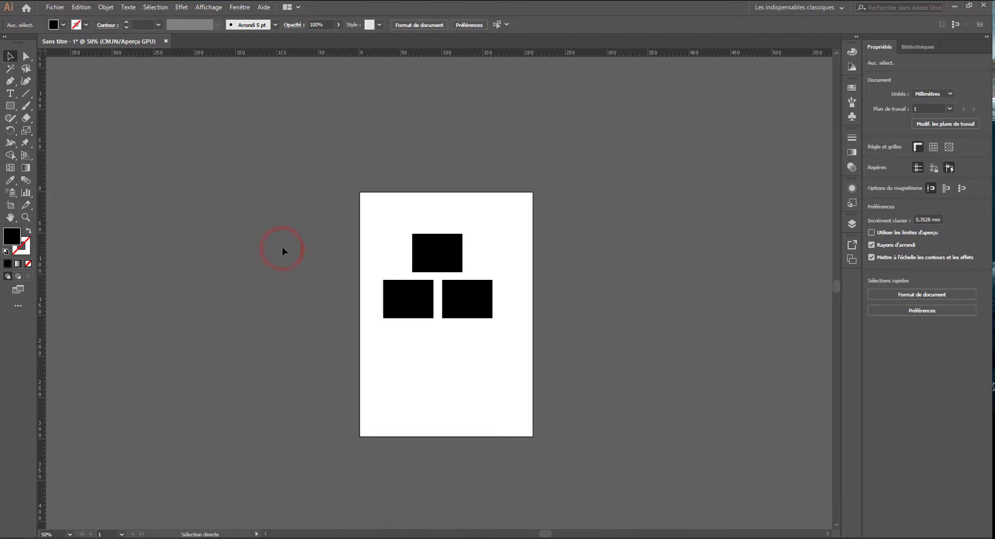
drag(548, 228, 487, 207)
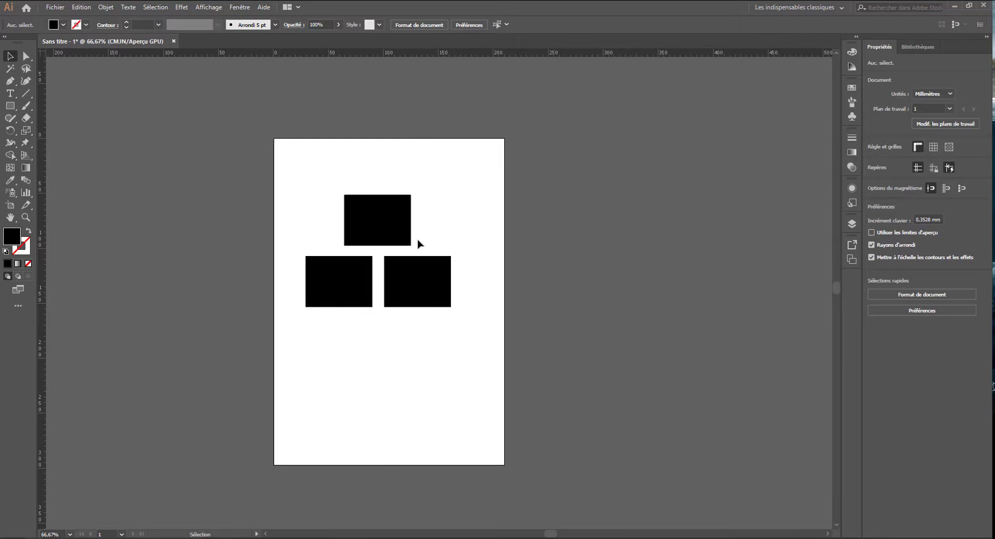
click(10, 206)
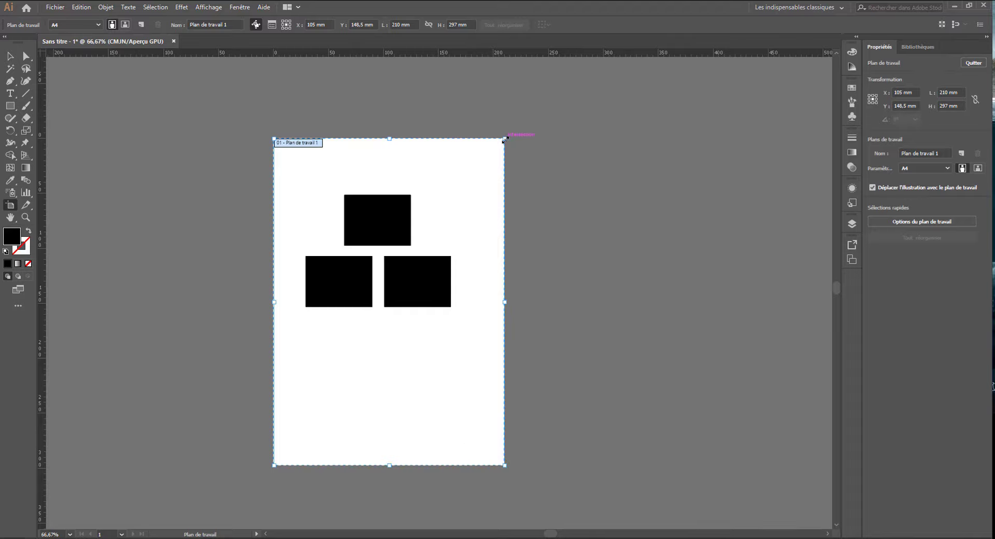
drag(505, 139, 760, 466)
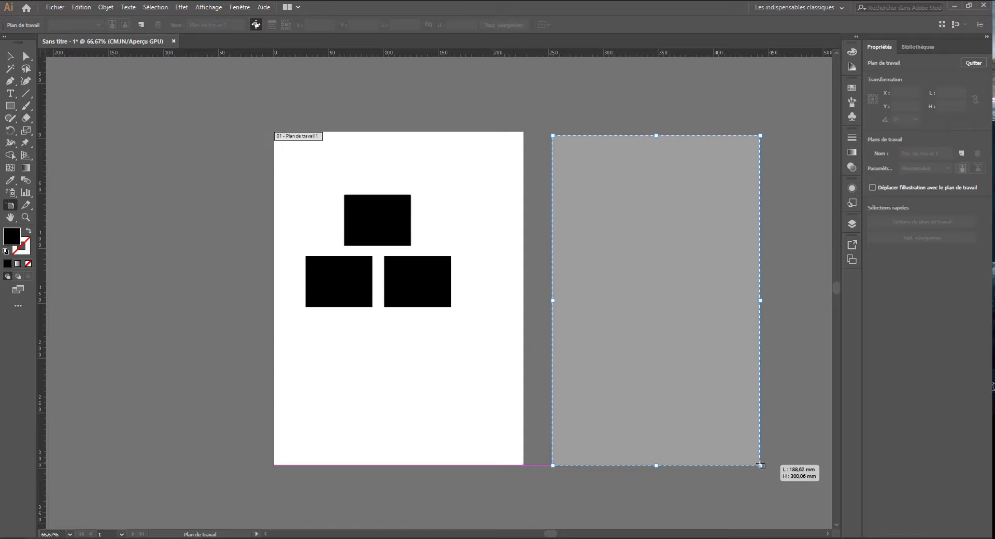
drag(761, 465, 761, 465)
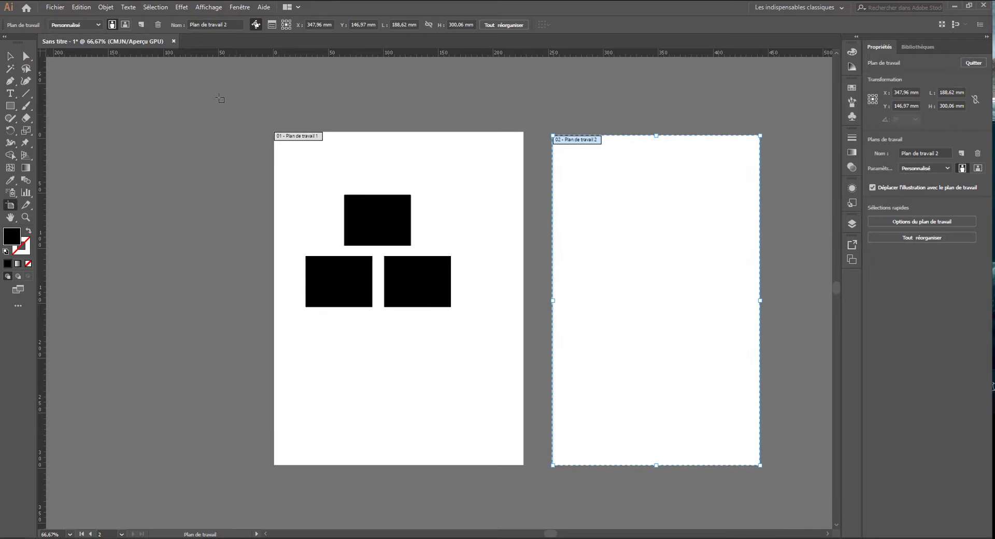
Try to select and move the two artboards with the Selection tool
click(10, 56)
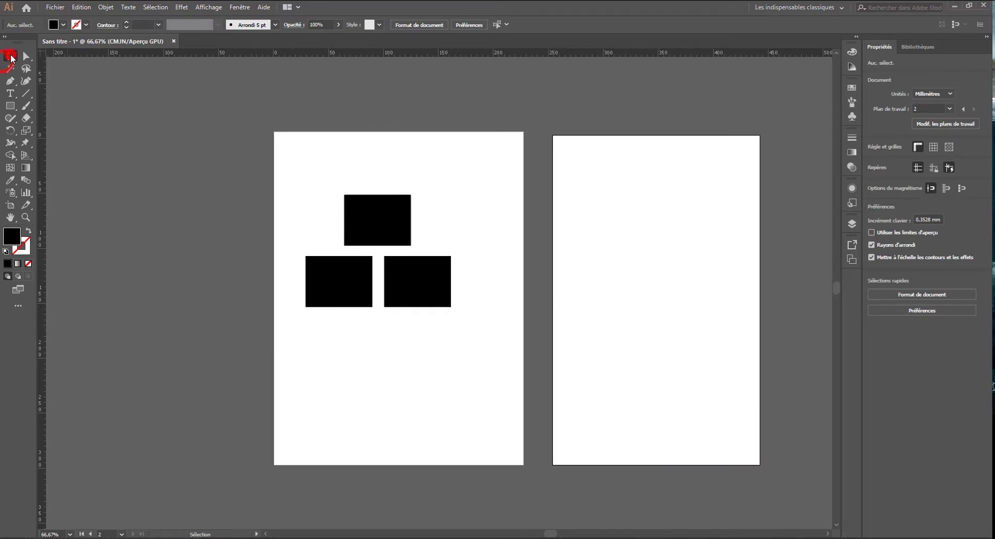
click(374, 174)
click(586, 145)
drag(629, 148, 470, 177)
drag(505, 146, 415, 147)
click(462, 117)
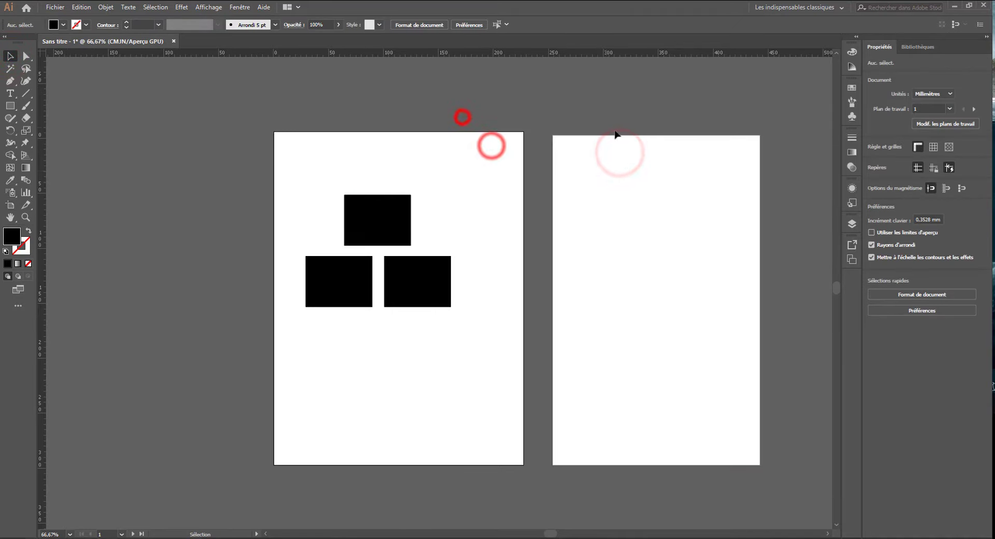
click(606, 138)
Activate the first and second artboards alternately with the Artboard tool
key(shift+o)
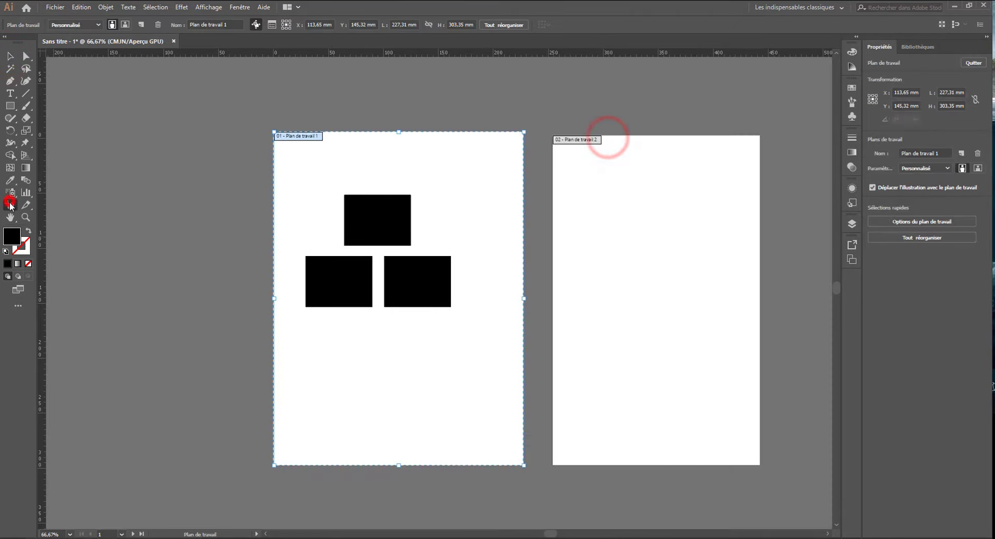
click(583, 140)
click(299, 137)
click(576, 143)
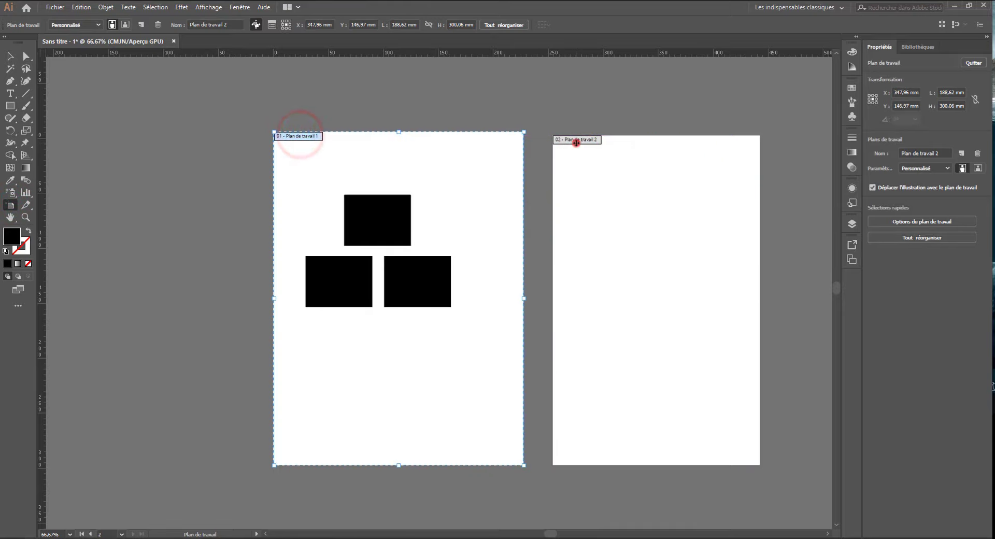
click(313, 137)
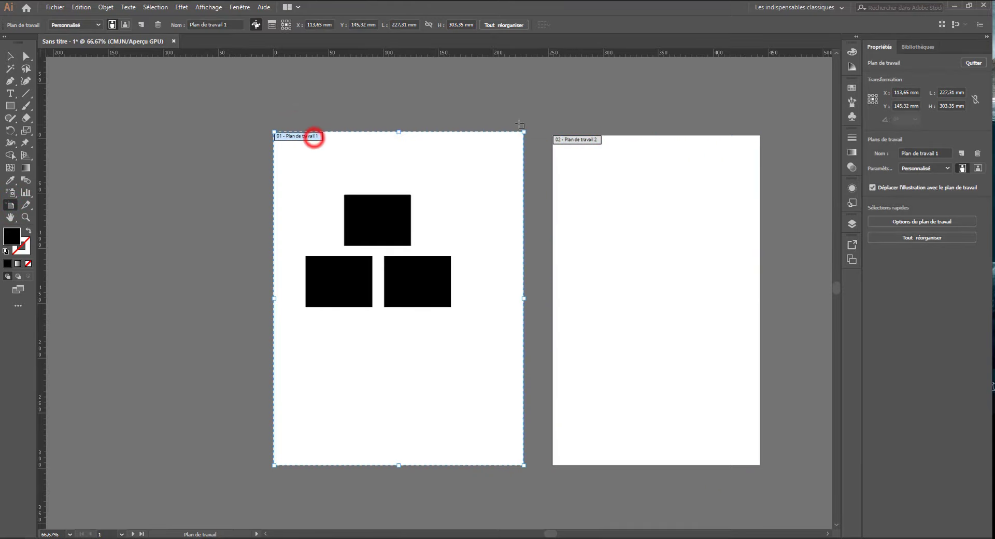
Duplicate the second artboard into the empty area left of the first one, at about X -110, Y 145 mm
click(573, 141)
drag(581, 143, 76, 127)
drag(137, 97, 167, 110)
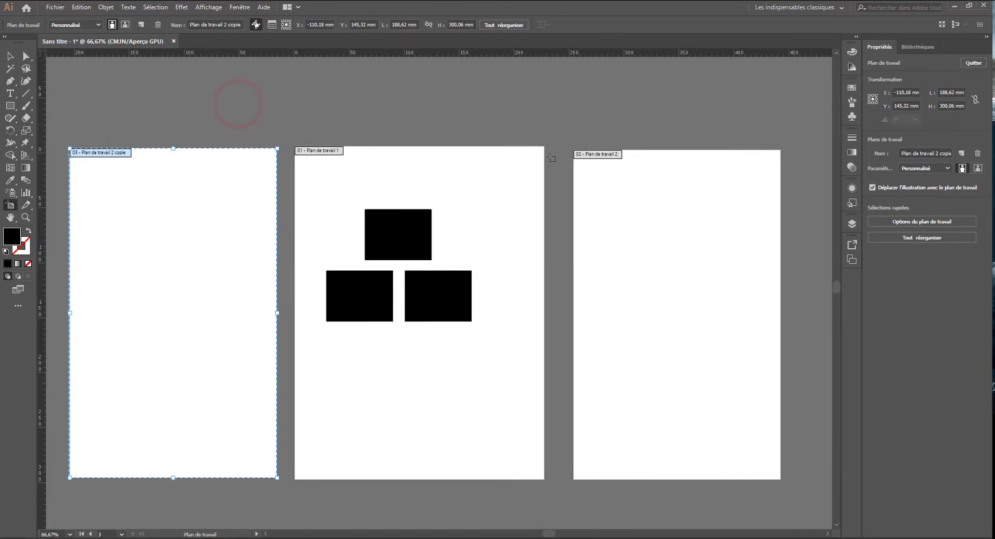
drag(322, 129, 307, 157)
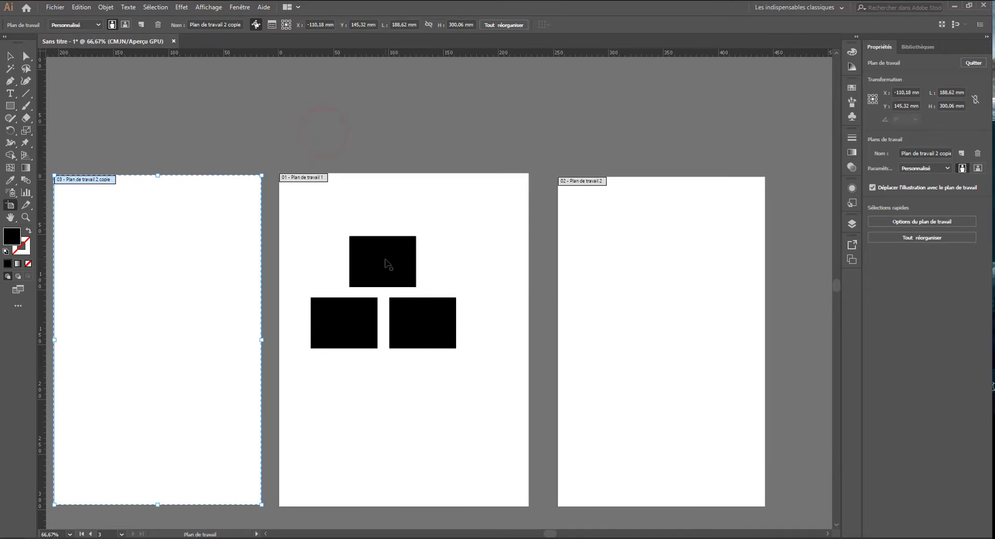
Delete the artboard copy located left of the first artboard
click(579, 181)
click(391, 242)
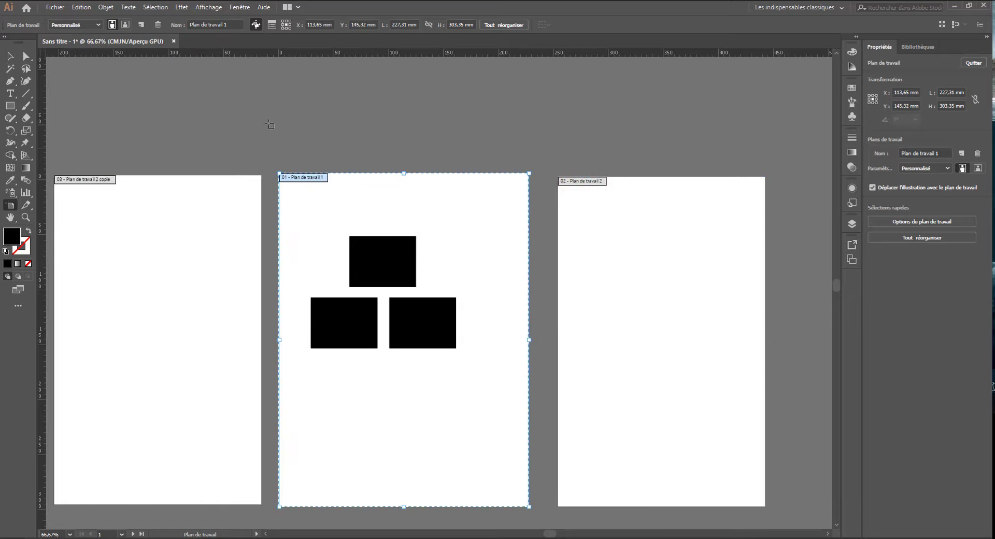
click(119, 201)
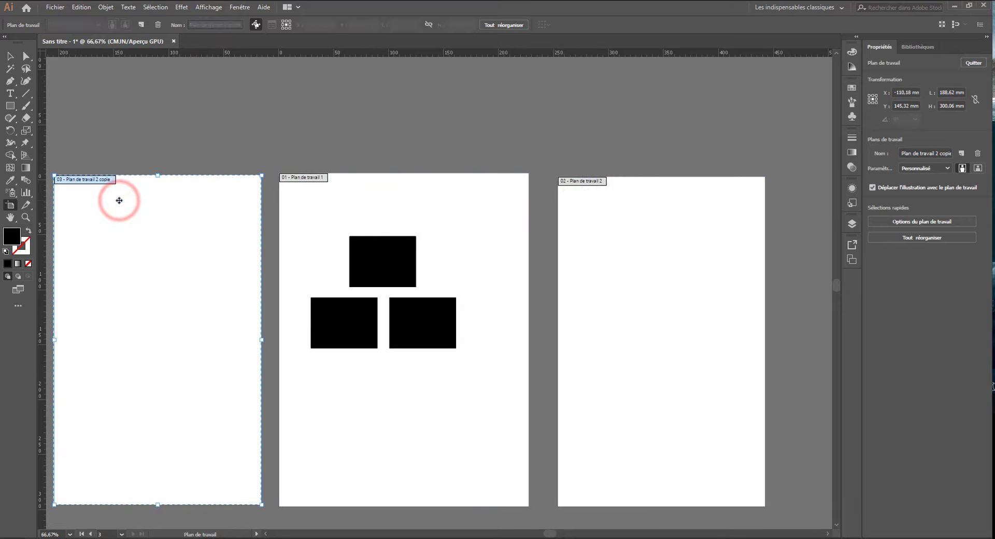
key(Delete)
Switch the first artboard between landscape and portrait orientation twice, finishing in portrait
click(405, 193)
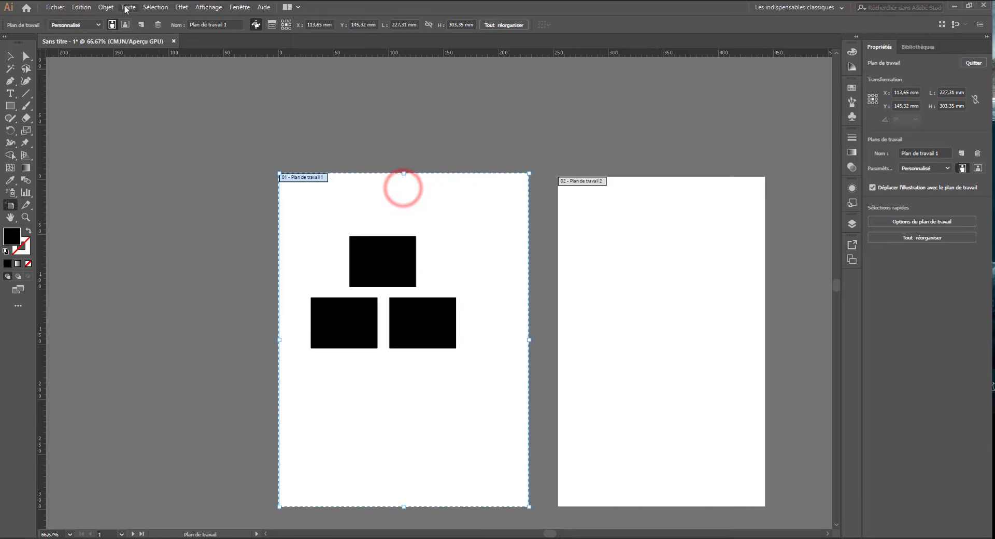
click(124, 25)
click(111, 25)
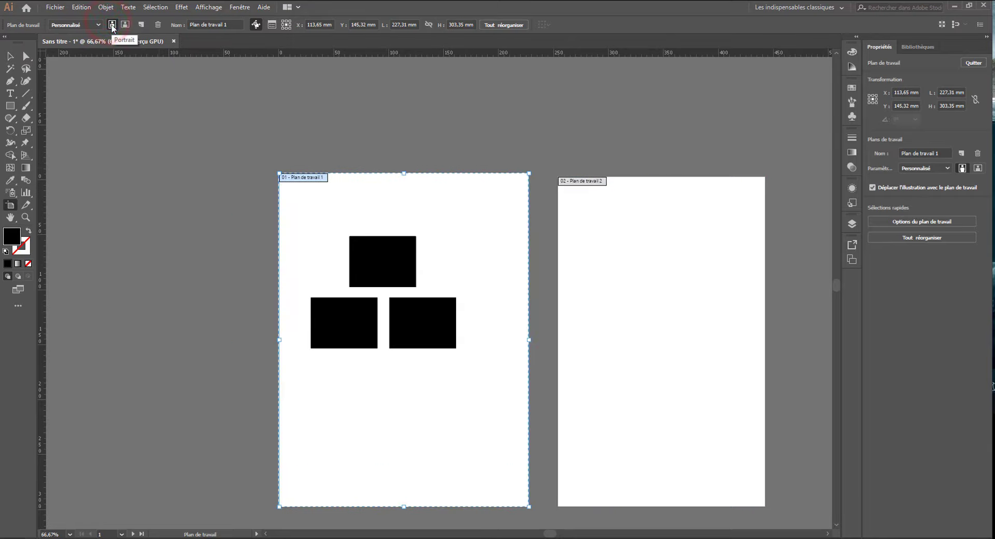
click(124, 25)
click(111, 25)
Apply the A4 preset to both artboards
click(86, 25)
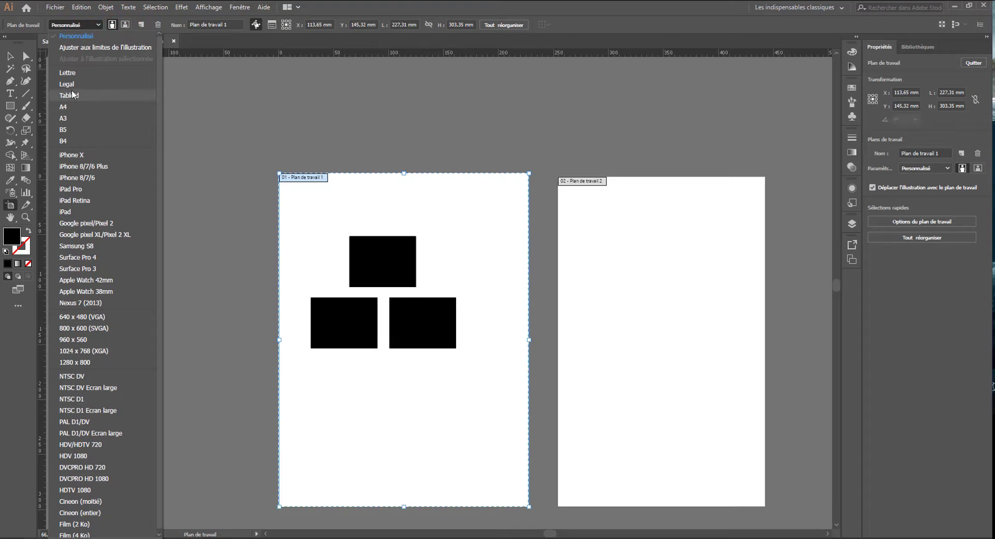
click(66, 107)
click(655, 255)
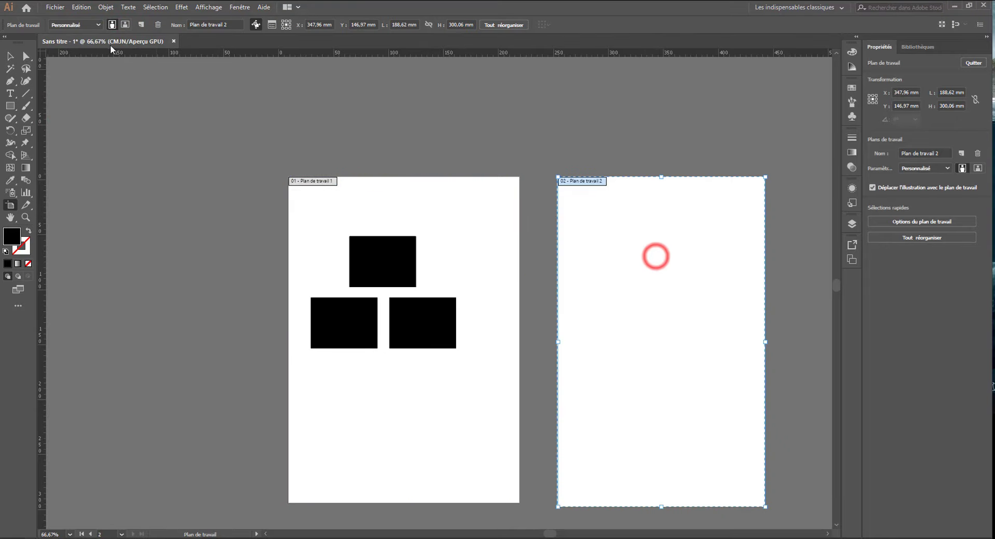
click(62, 25)
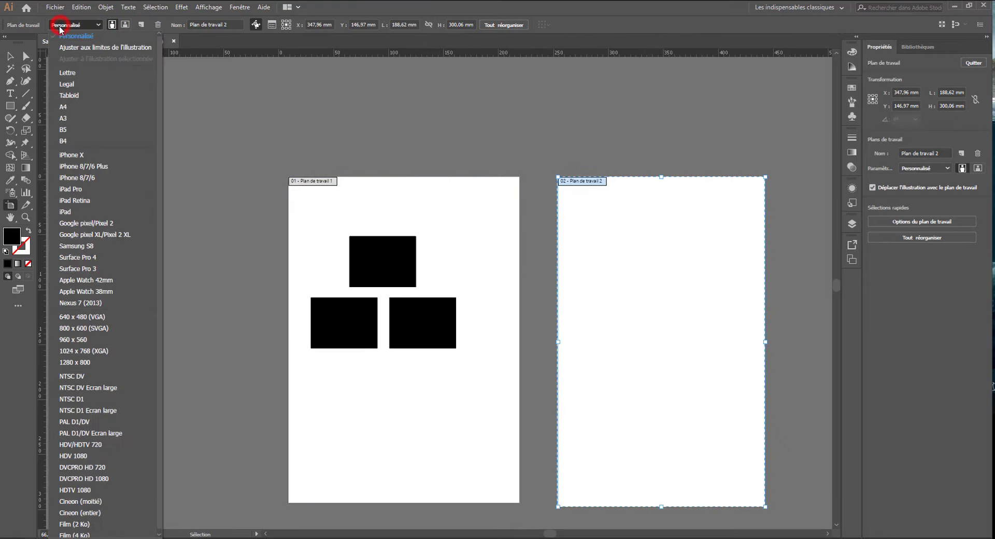
click(63, 108)
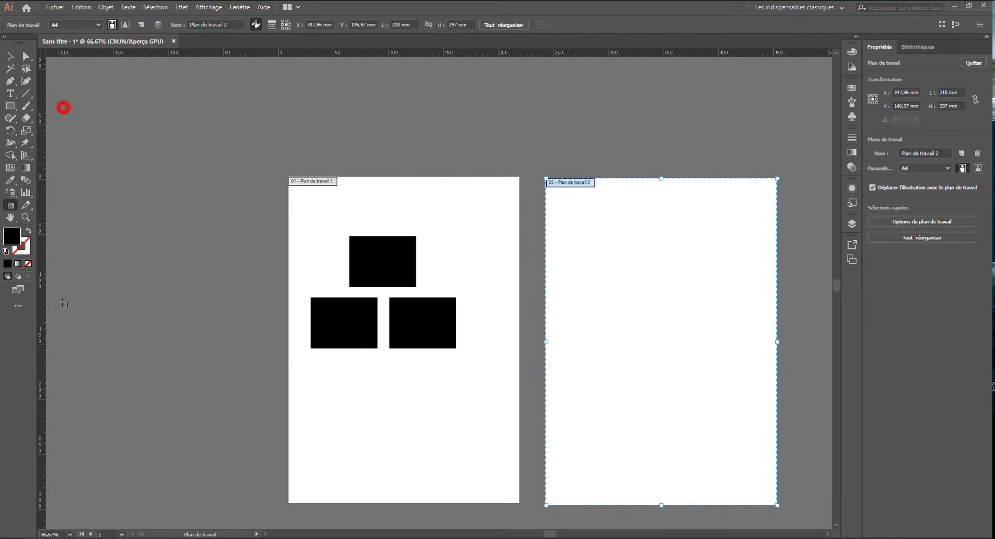
Add three new A4 artboards in a row after the second one
click(141, 24)
click(141, 24)
click(141, 25)
key(minus)
key(ctrl+minus)
key(ctrl+minus)
key(ctrl+minus)
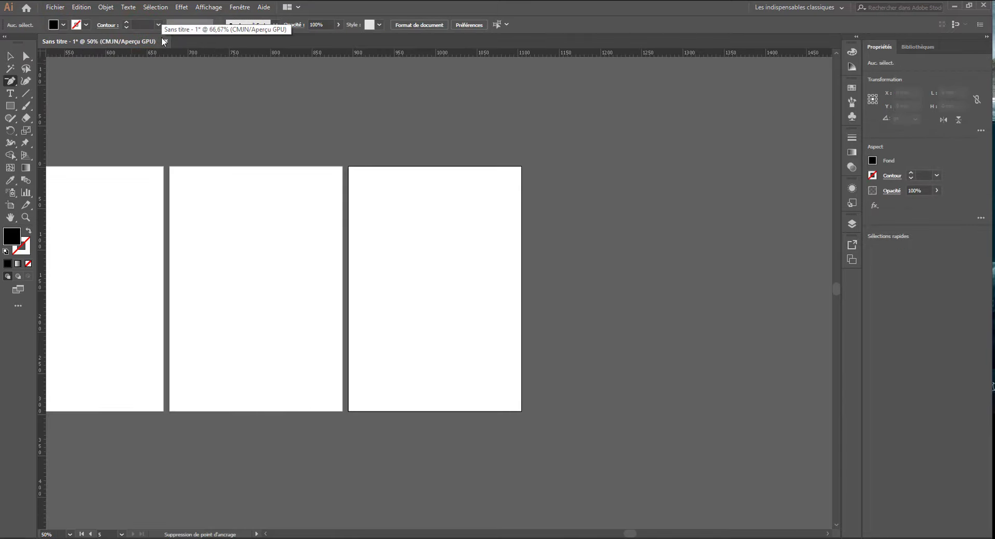
drag(241, 191, 328, 147)
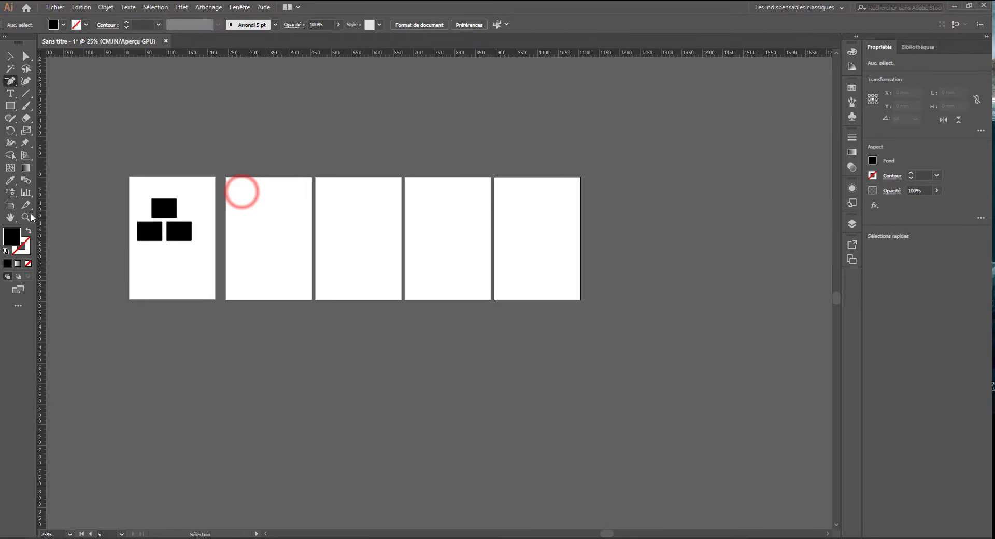
Delete the three artboards added after the second one
click(10, 205)
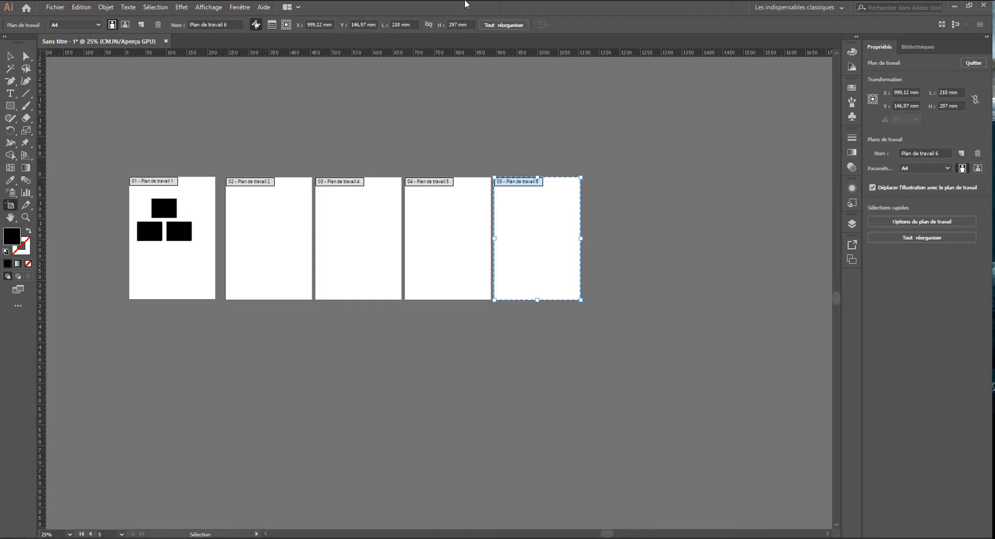
key(Delete)
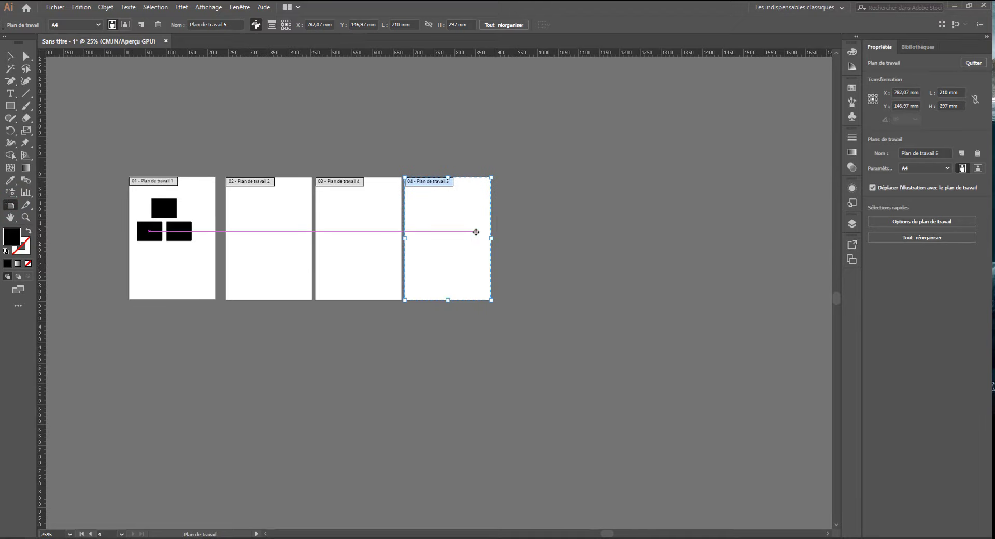
click(475, 232)
key(Delete)
key(Delete)
Move the second artboard to about X 373, Y 161 mm and rename it test
click(267, 207)
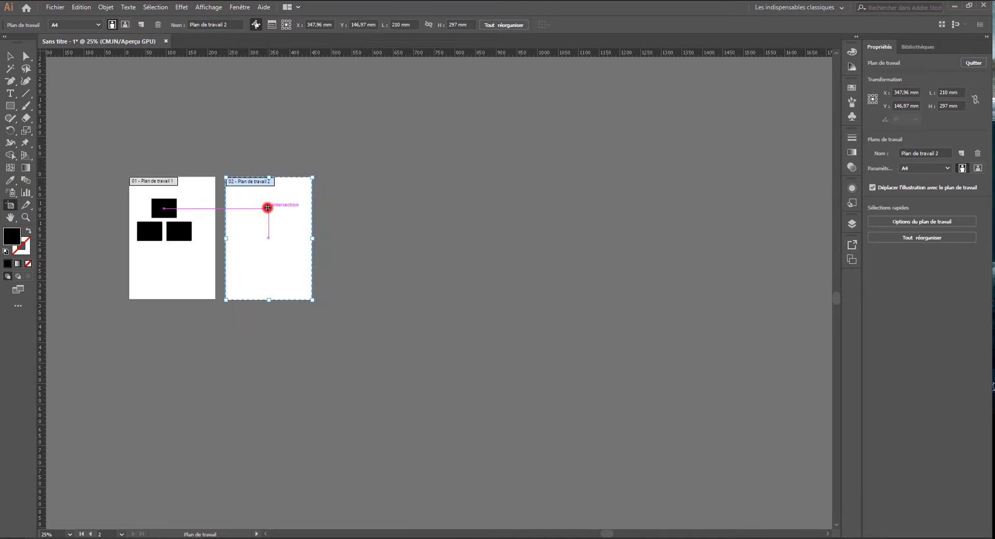
drag(269, 238, 280, 319)
drag(281, 286, 279, 267)
click(236, 25)
text(test)
click(328, 227)
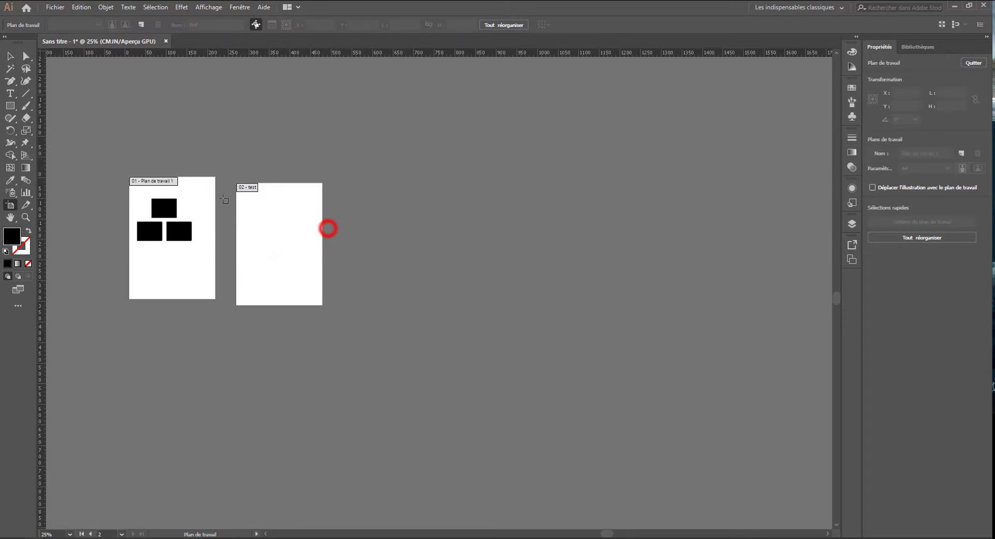
Align the test artboard with the first one, and move the first artboard with its artwork right of it, at about X 598, Y 145 mm
click(252, 189)
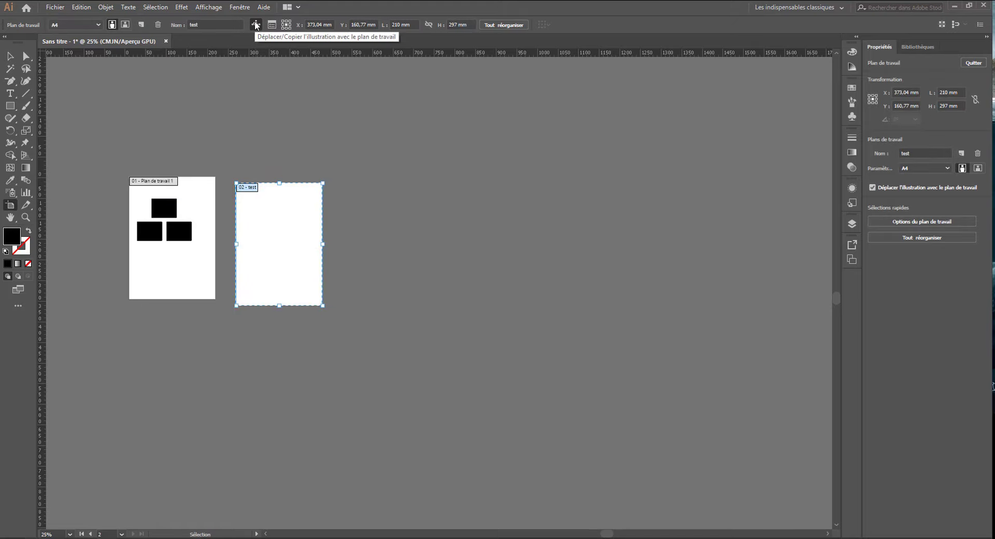
drag(266, 221, 124, 202)
click(192, 192)
Turn off moving artwork with the artboard, move the first artboard away without its rectangles, and undo that move
click(257, 25)
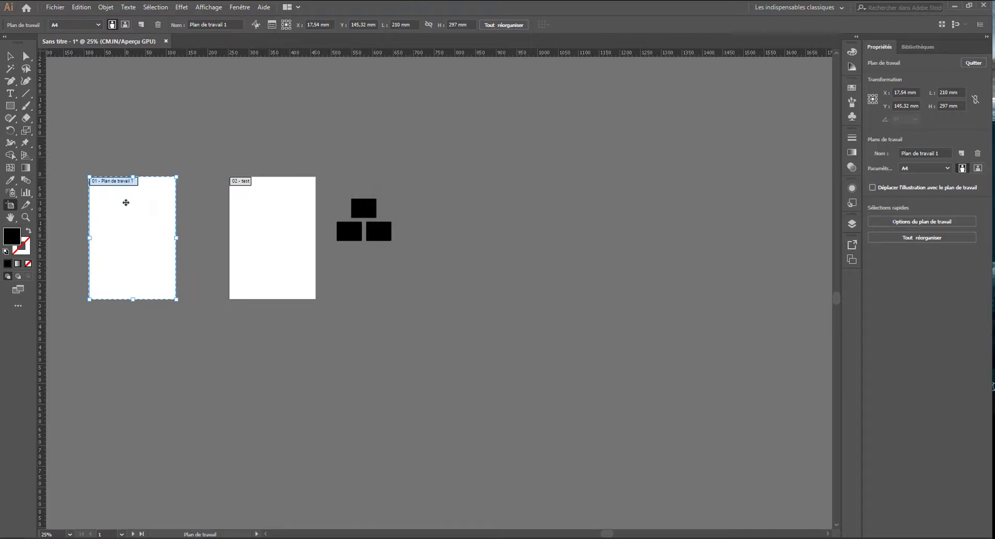
key(ctrl+z)
key(ctrl+z)
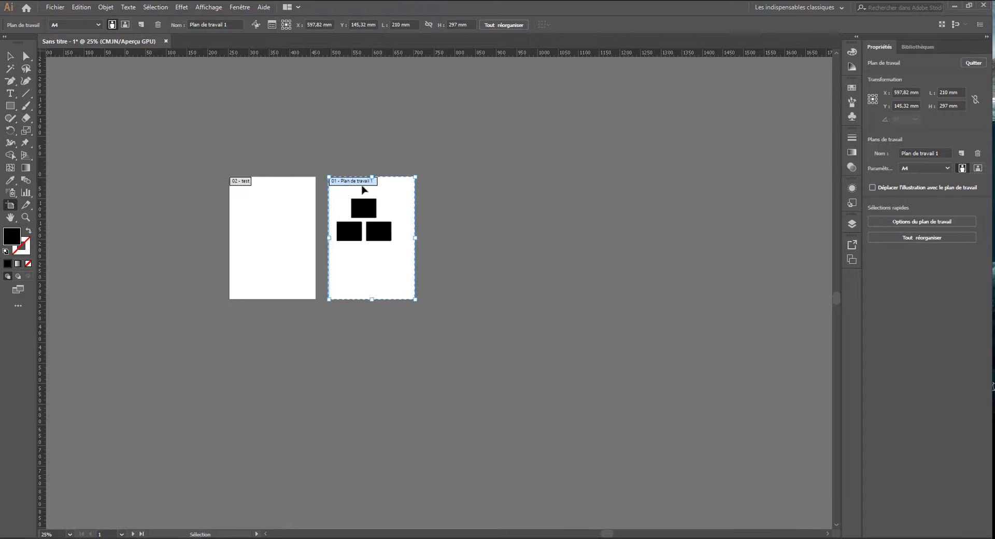
In the first artboard's options, enable the centre mark, the crosshairs and the video safe areas
click(271, 25)
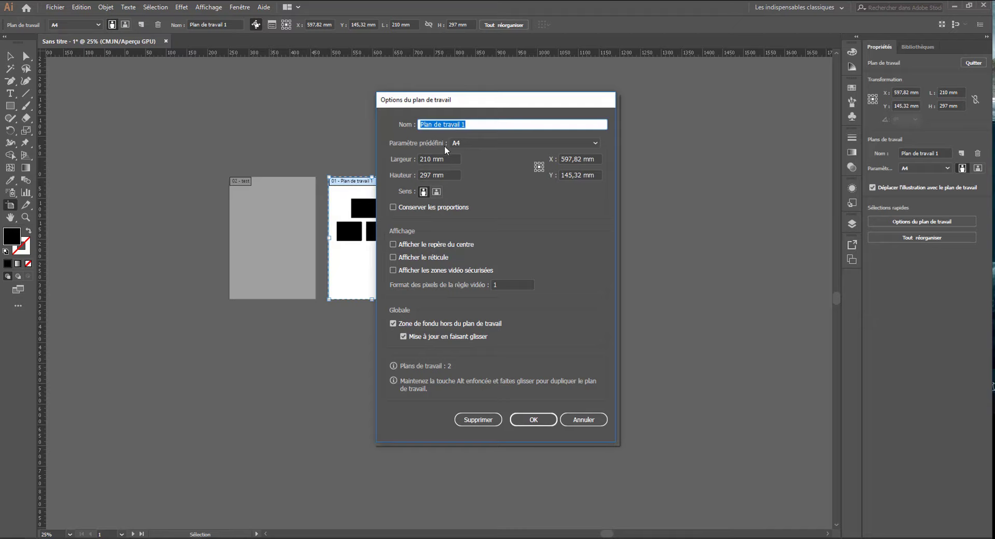
click(393, 244)
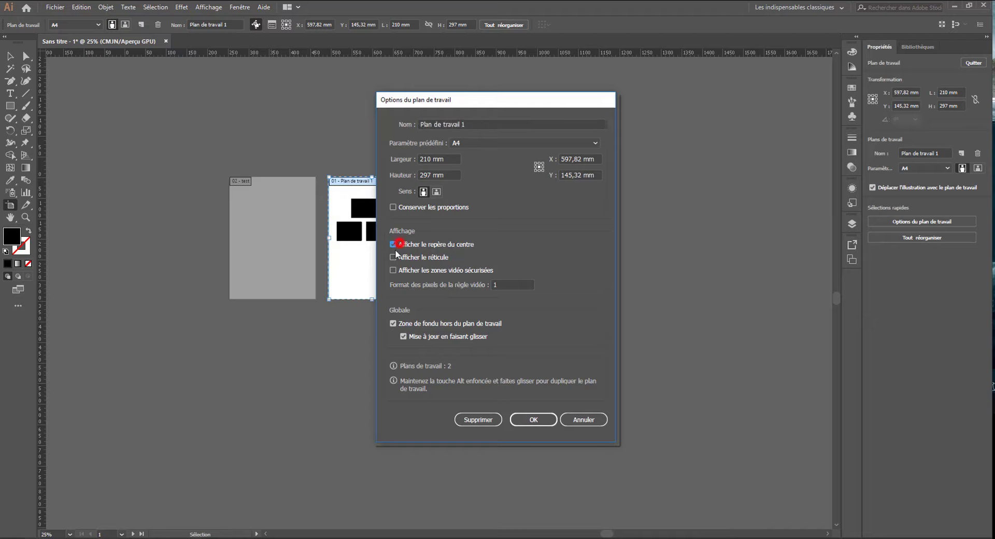
click(393, 270)
click(533, 421)
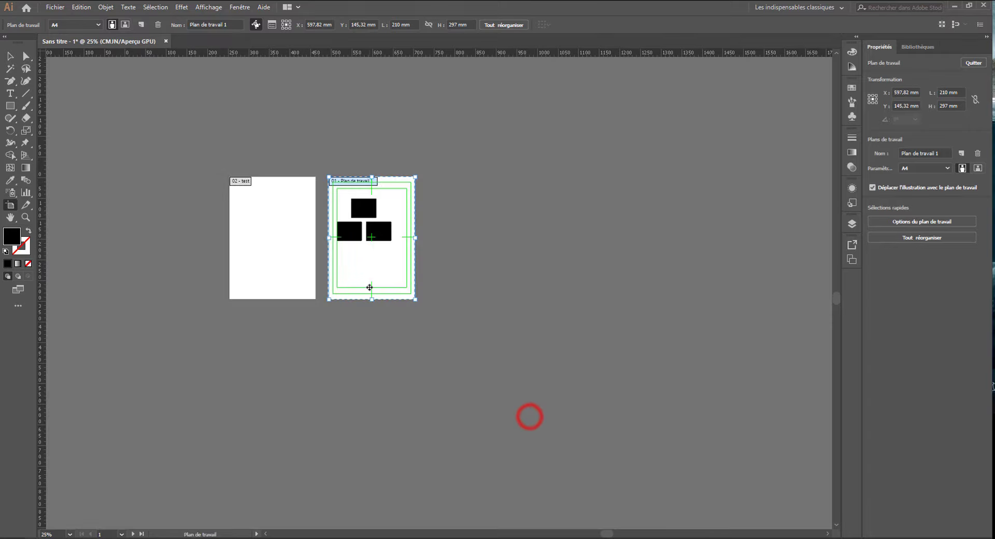
In the first artboard's options, disable the crosshairs and the video safe areas
key(ctrl+plus)
key(ctrl+plus)
scroll(333, 224, up, 1)
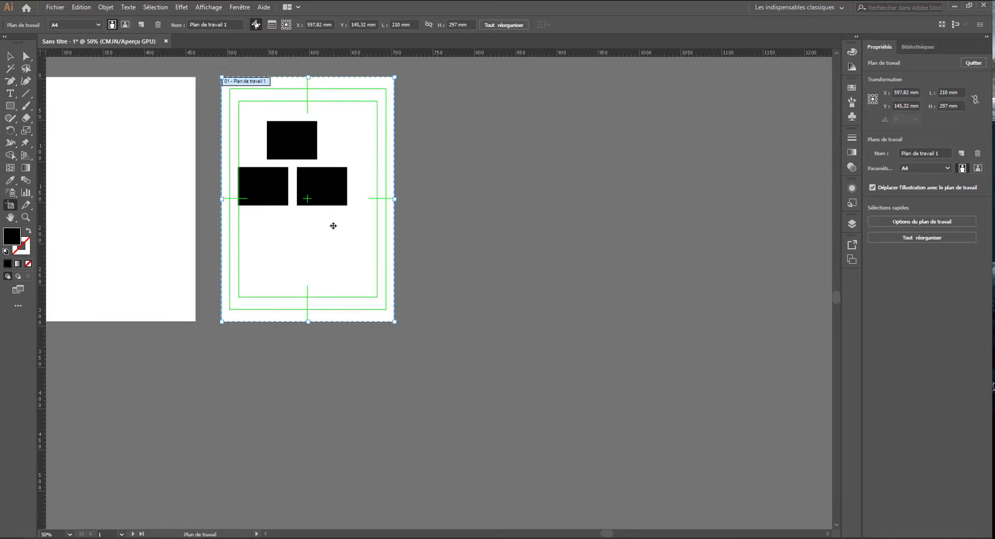
scroll(331, 214, up, 1)
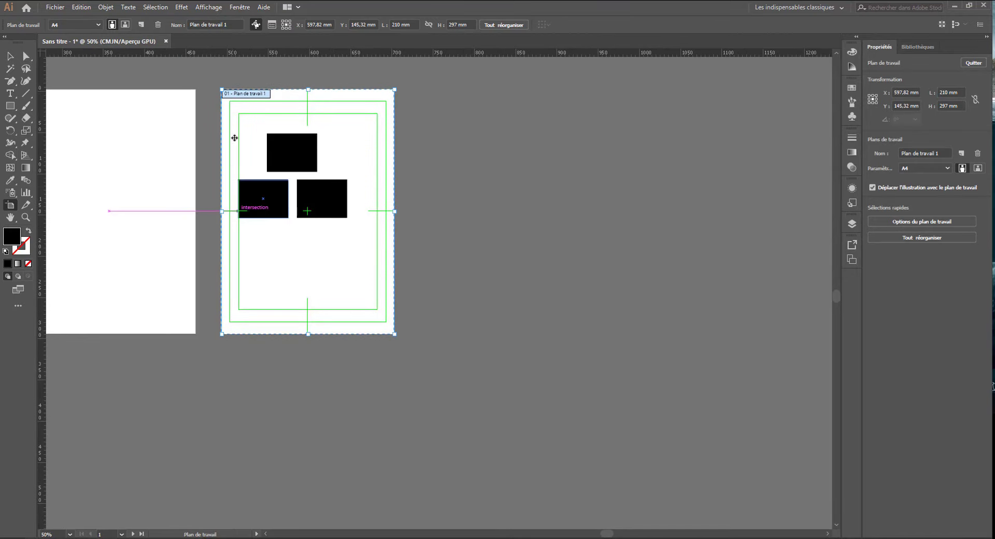
click(271, 24)
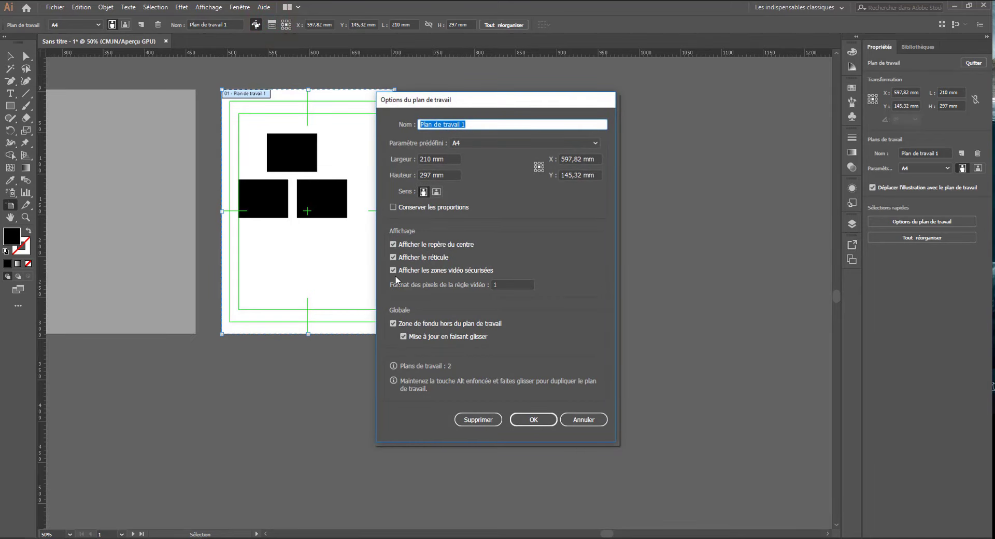
click(393, 270)
click(393, 257)
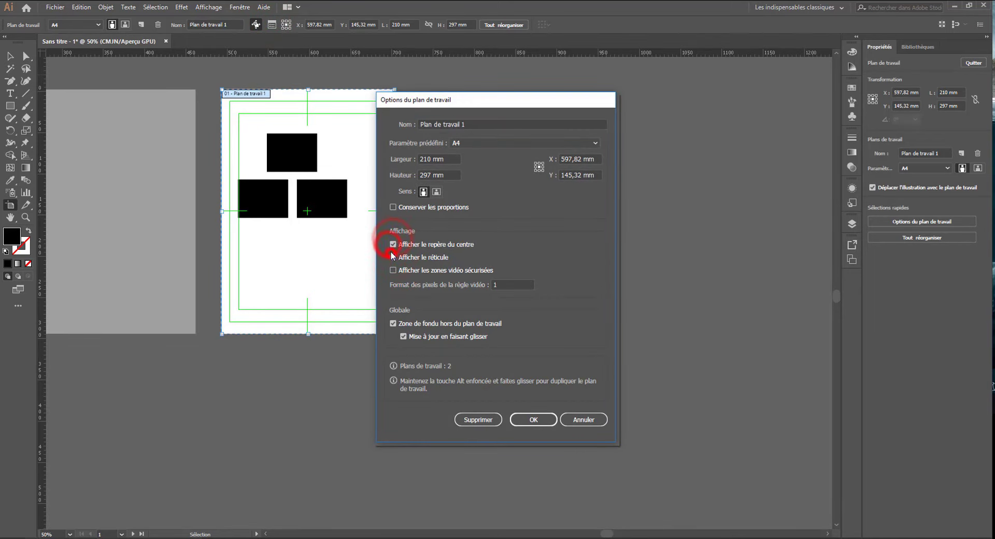
click(527, 420)
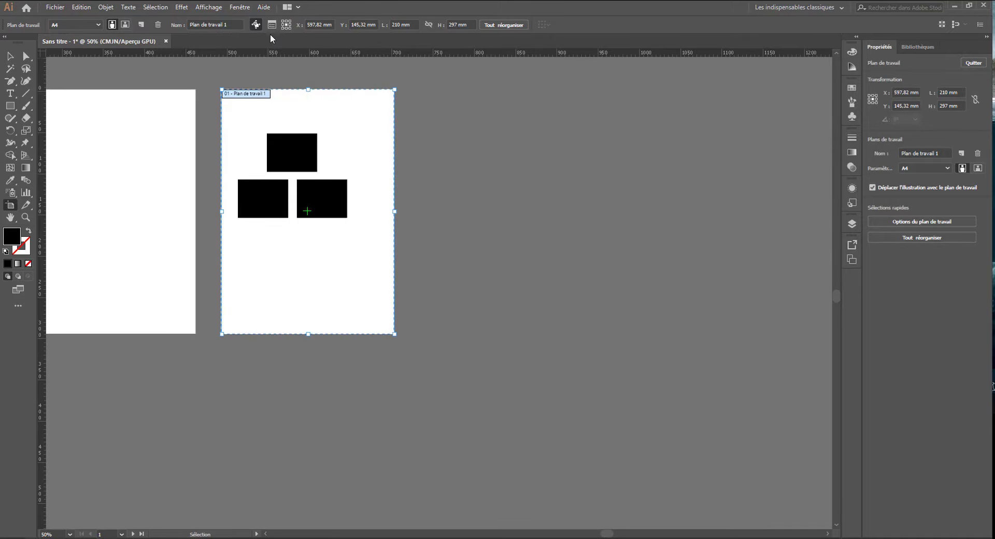
click(288, 26)
click(286, 24)
drag(616, 535, 573, 534)
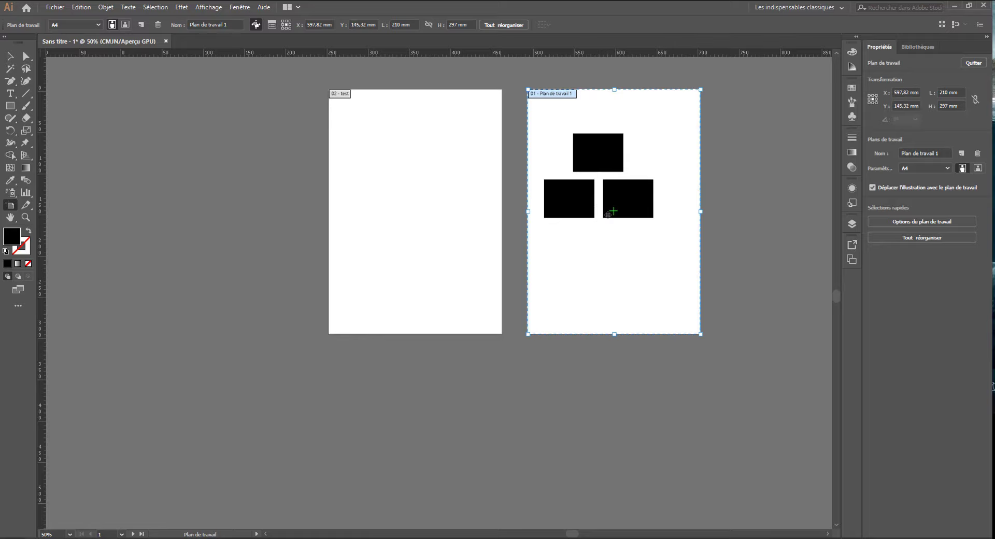
click(283, 23)
click(286, 24)
Rearrange both artboards with their artwork in a row-based grid of 2 columns with 7.06 mm spacing
click(500, 25)
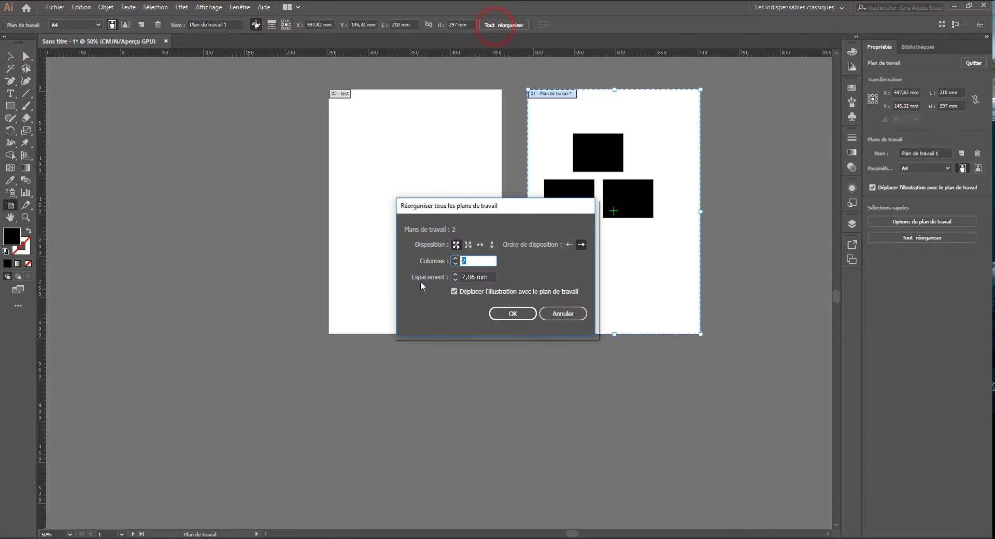
drag(495, 207, 204, 88)
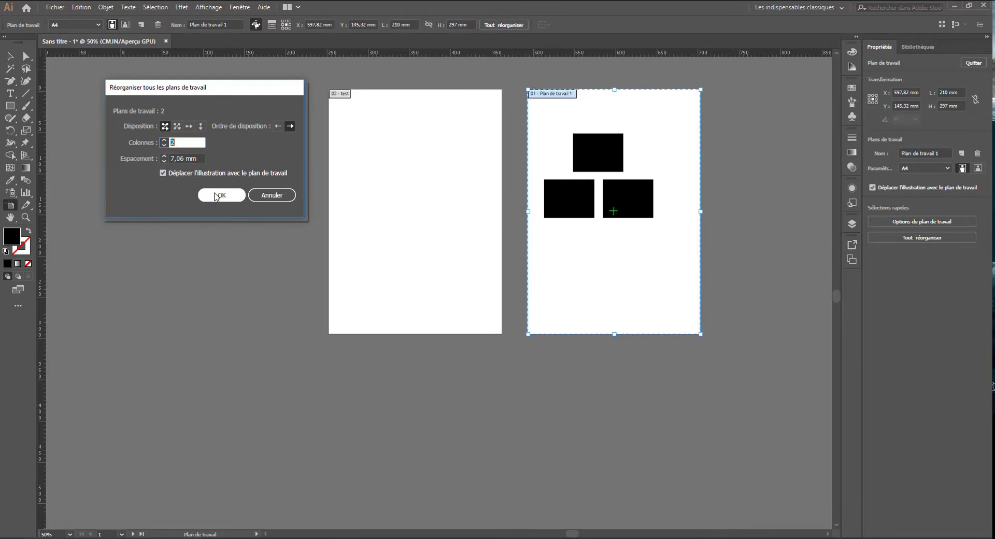
click(224, 192)
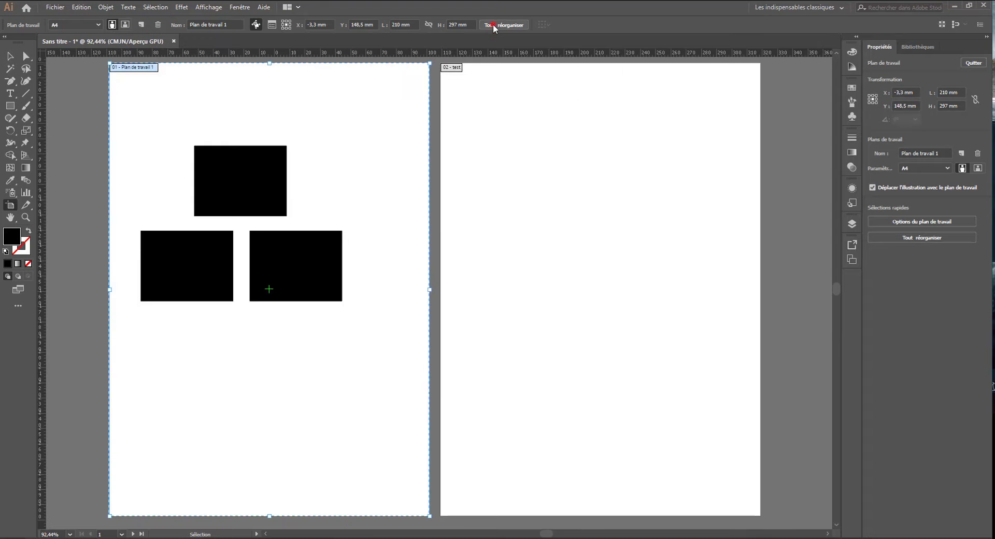
click(493, 25)
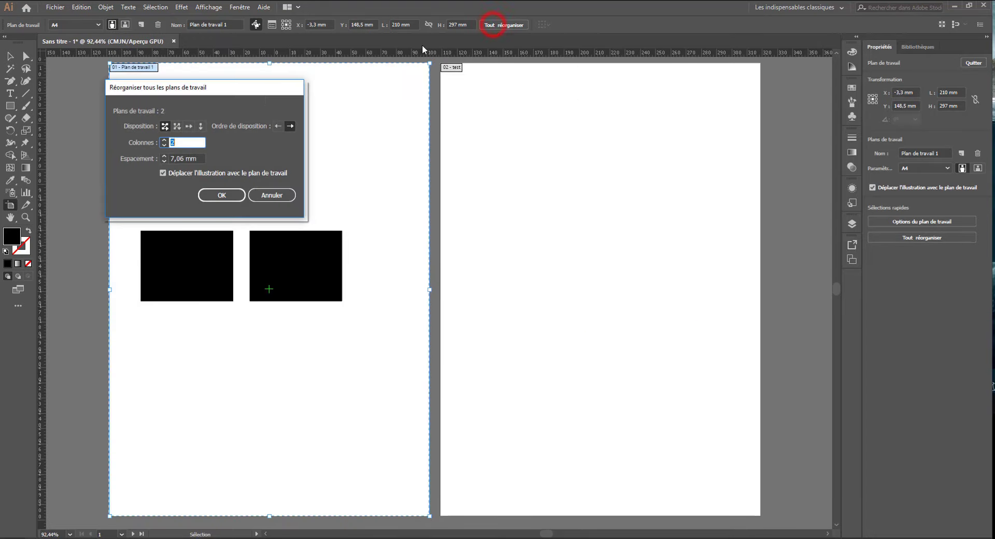
click(269, 192)
click(493, 25)
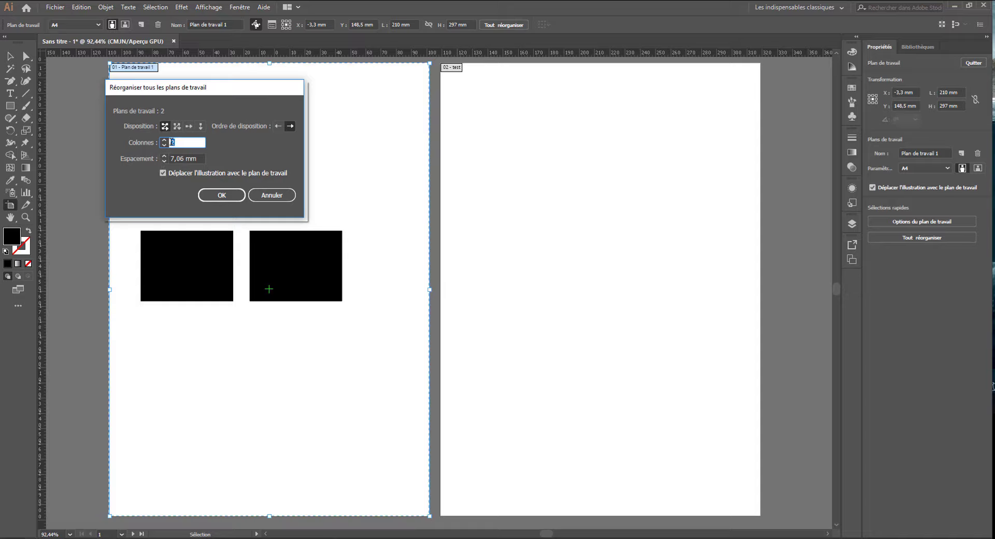
click(271, 195)
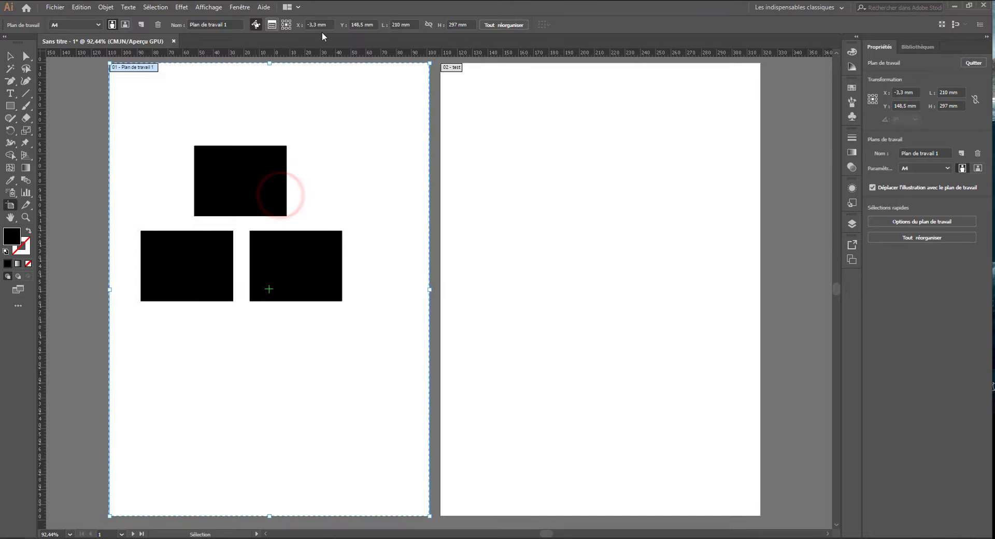
Add three new A4 artboards and rearrange all five in a two-column grid with 7.06 mm spacing
click(141, 26)
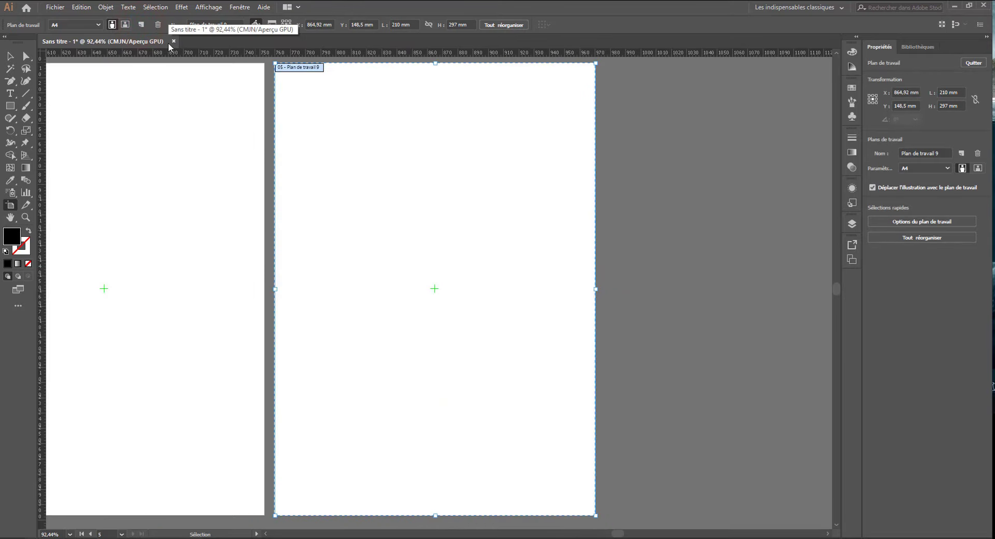
key(ctrl+minus)
key(ctrl+minus)
key(ctrl+minus)
key(ctrl+minus)
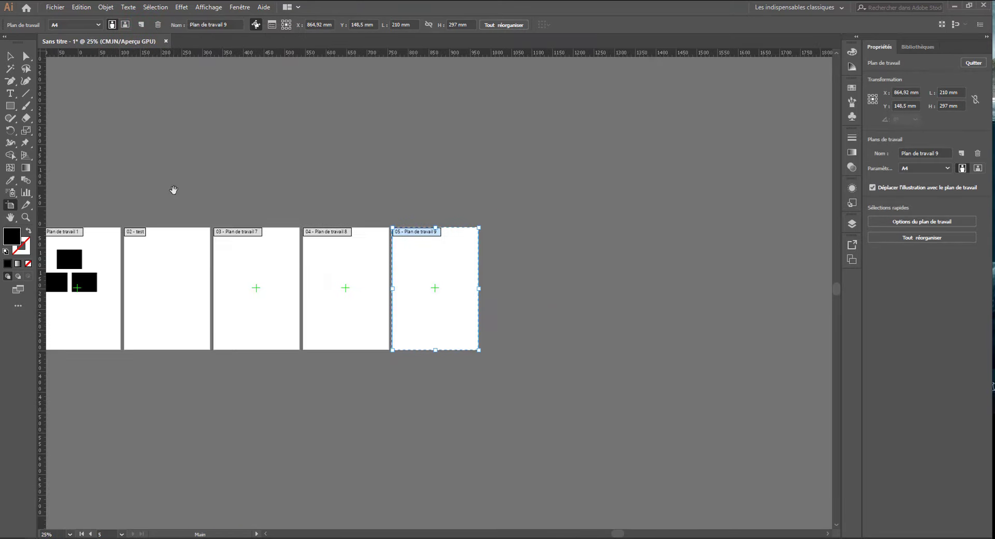
drag(173, 194, 254, 157)
click(492, 24)
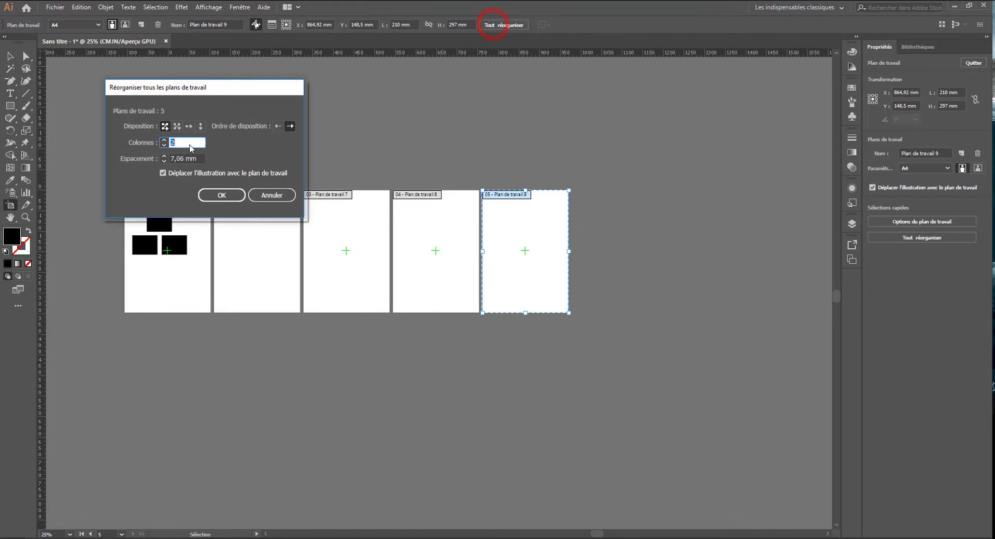
click(210, 195)
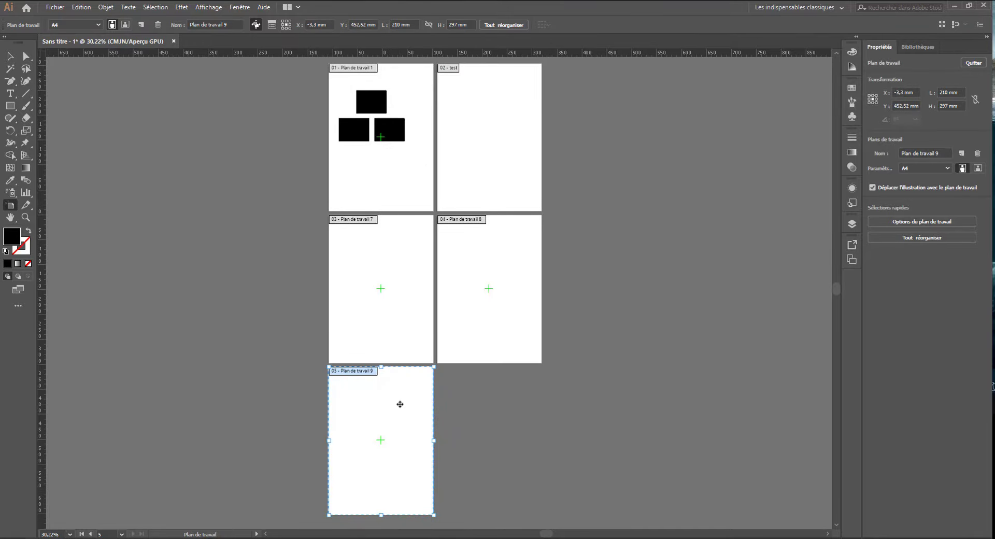
Copy the three black rectangles on the first artboard and paste them onto all artboards
click(84, 7)
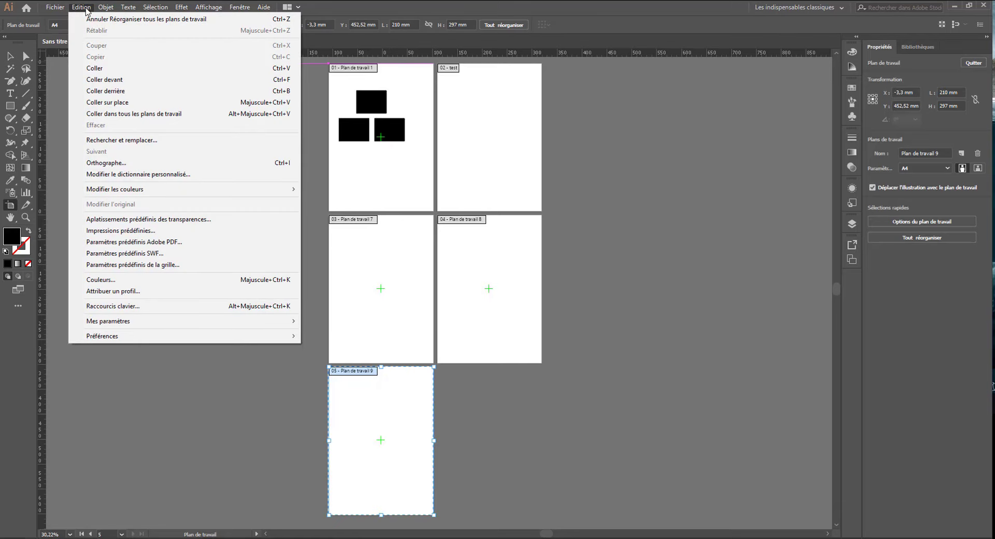
click(12, 55)
click(360, 129)
drag(413, 88, 337, 185)
key(v)
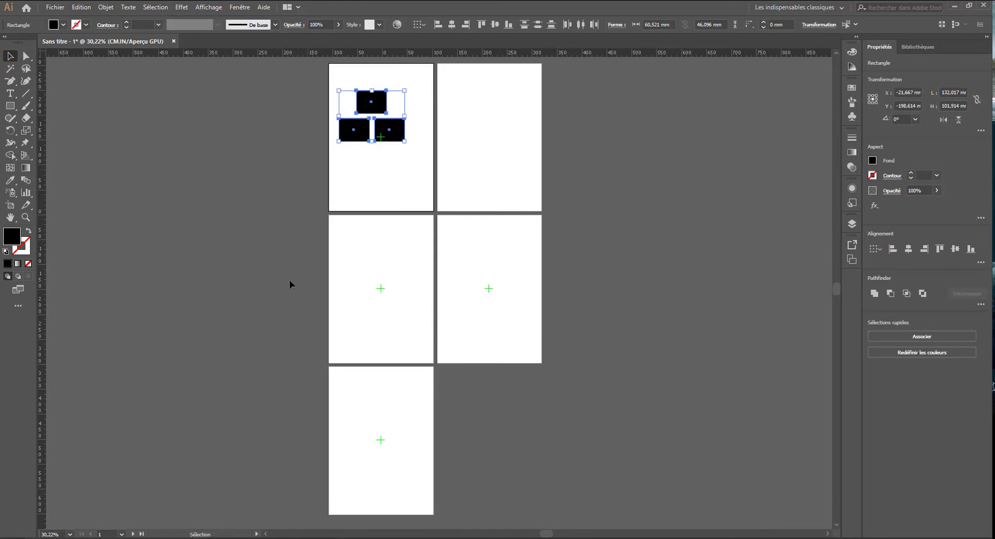
click(86, 9)
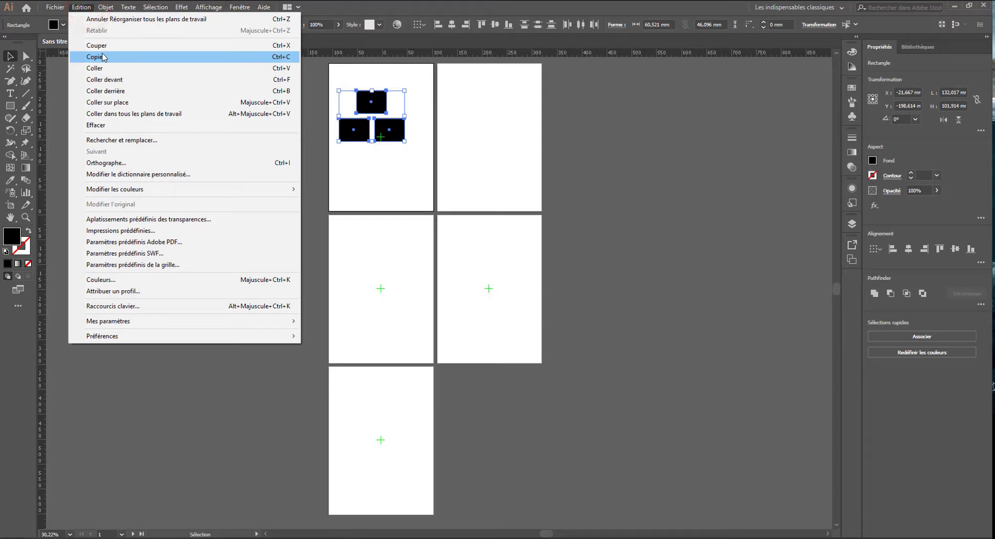
click(127, 114)
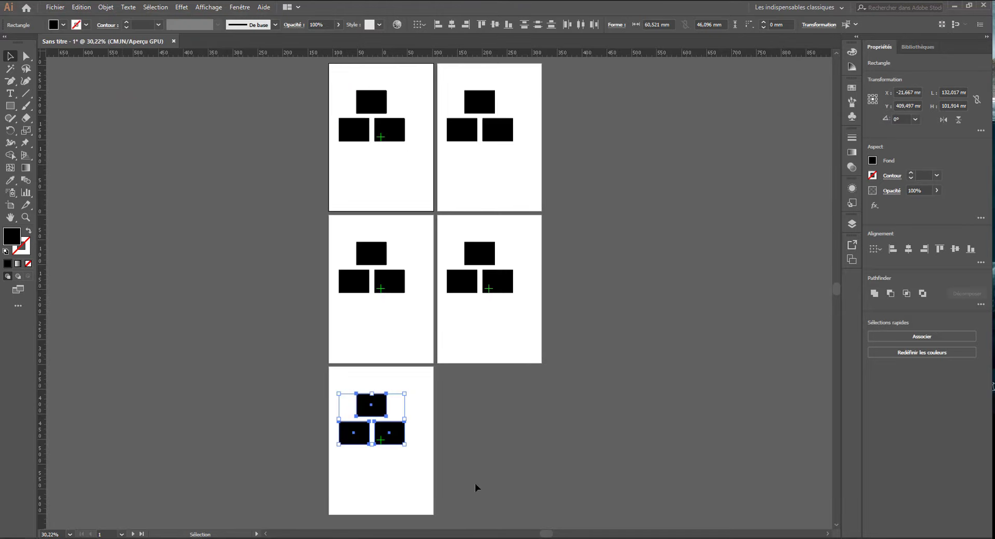
Start a global edit from the first artboard's uppermost rectangle and resize all matching rectangles to about 55 × 63 mm
click(373, 95)
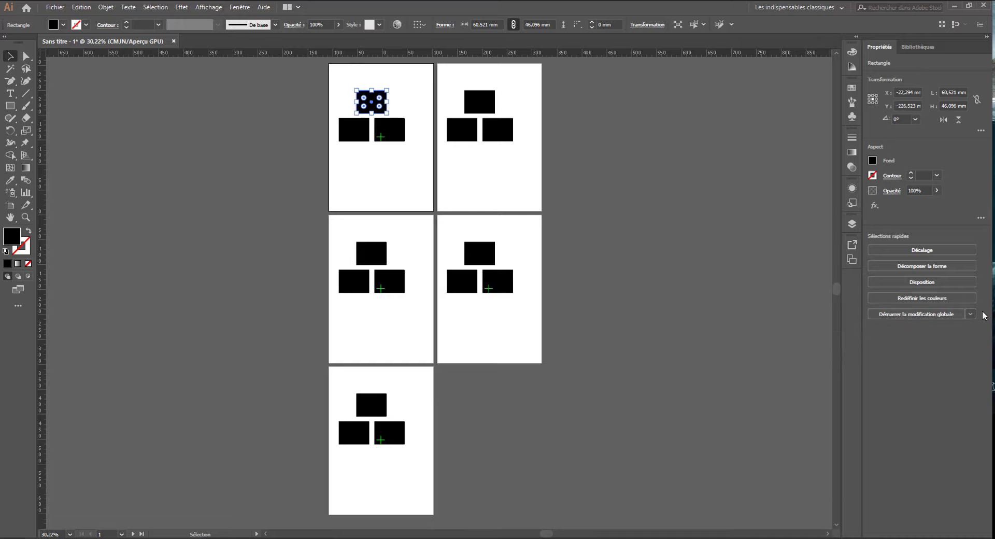
click(970, 314)
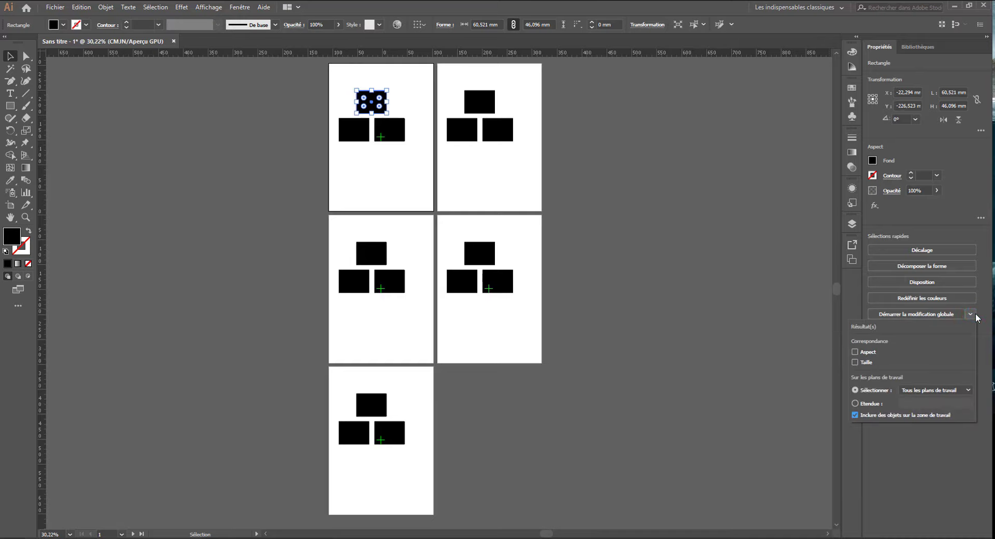
click(974, 315)
click(82, 8)
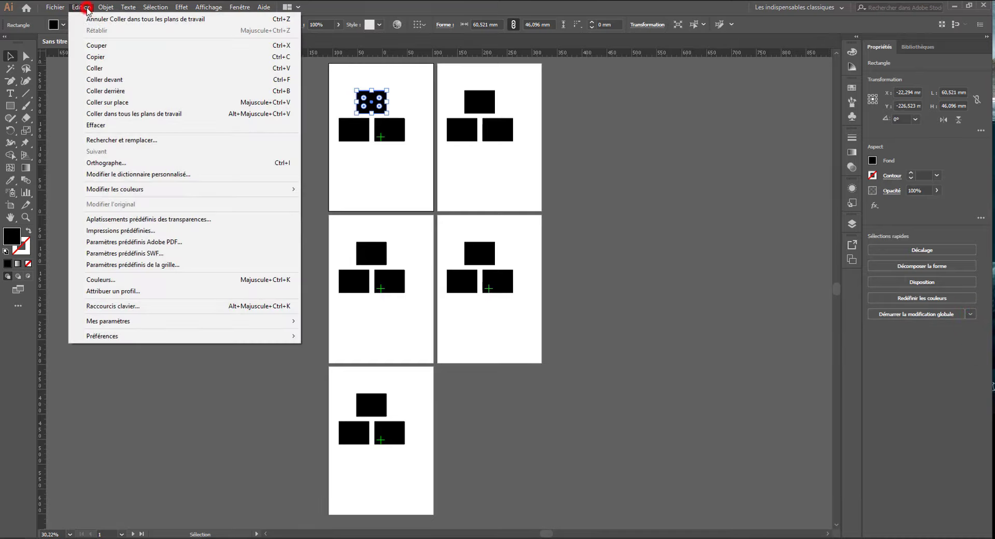
click(898, 314)
drag(388, 90, 395, 143)
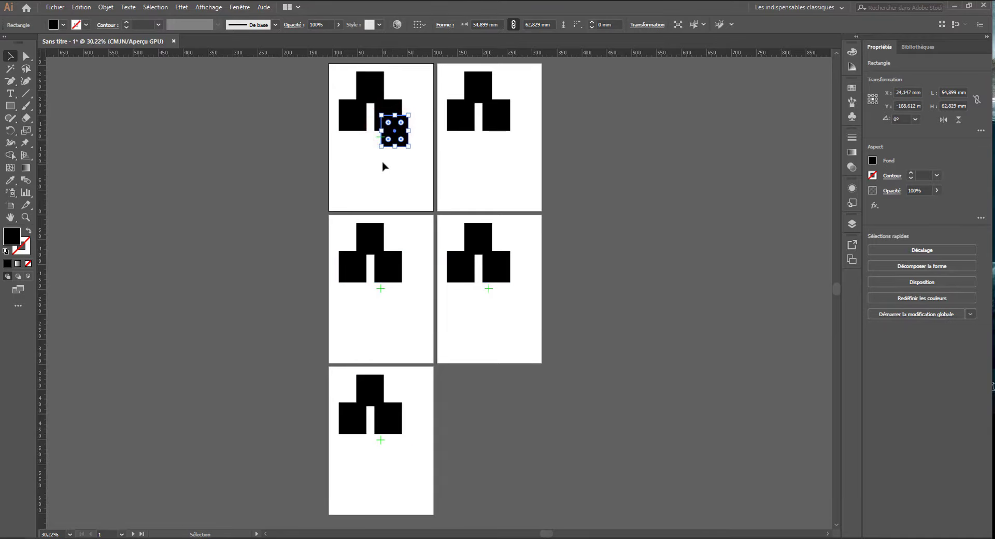
Undo the global rectangle edits and the paste onto all artboards
key(ctrl+z)
key(ctrl+z)
key(ctrl+z)
key(ctrl+z)
key(ctrl+z)
key(ctrl+z)
key(ctrl+z)
key(ctrl+z)
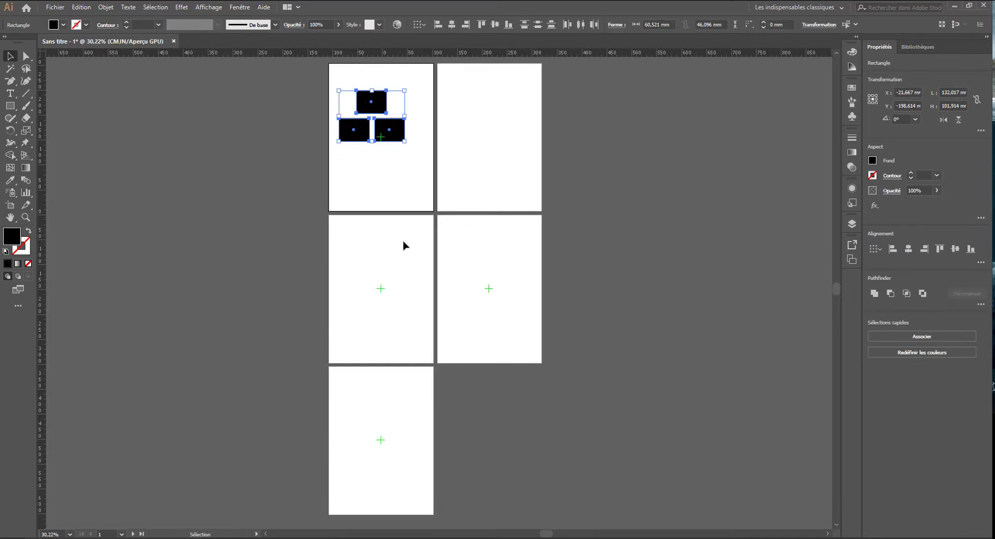
Delete the four empty artboards, keeping only the first one with the three rectangles
click(452, 255)
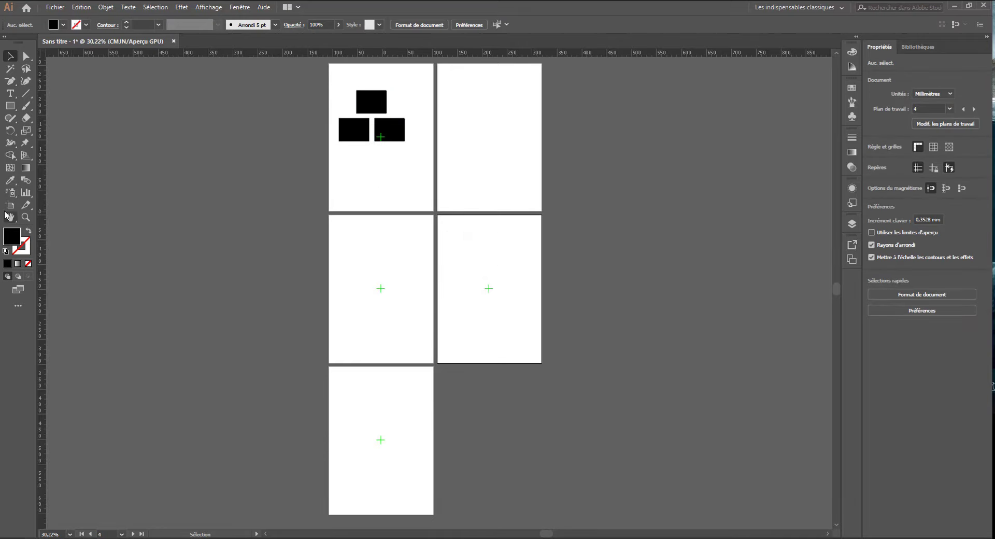
click(6, 210)
click(473, 236)
key(Delete)
click(490, 146)
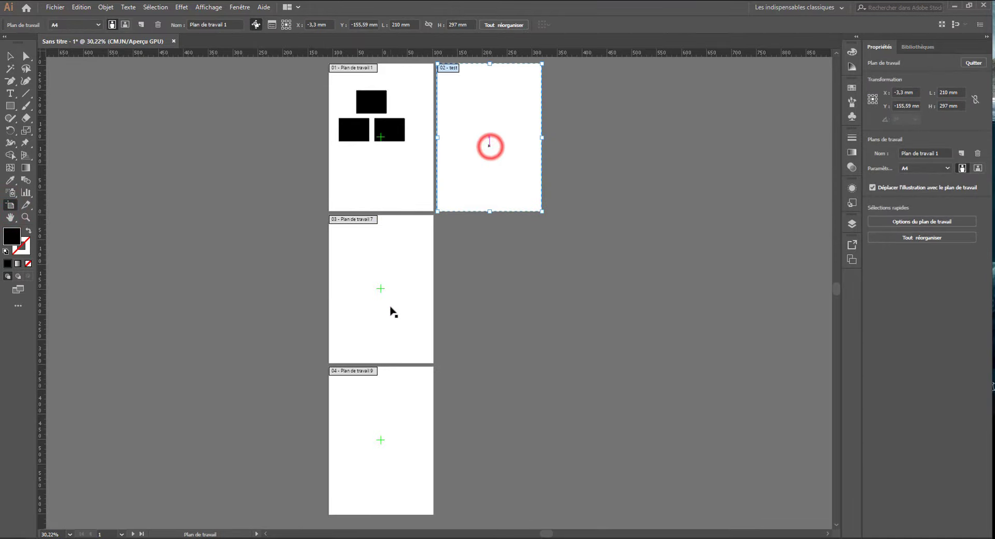
key(Delete)
click(391, 307)
key(Delete)
click(386, 404)
key(Delete)
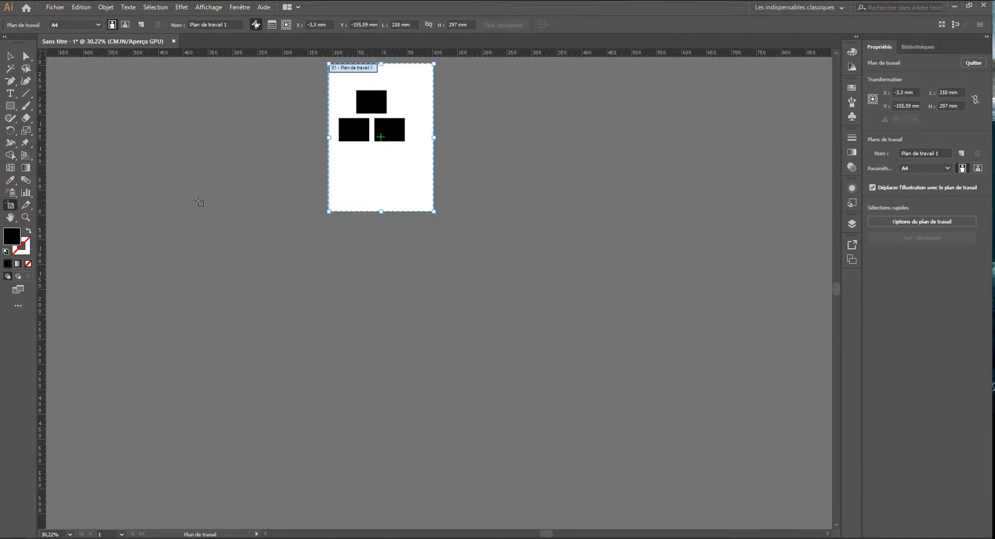